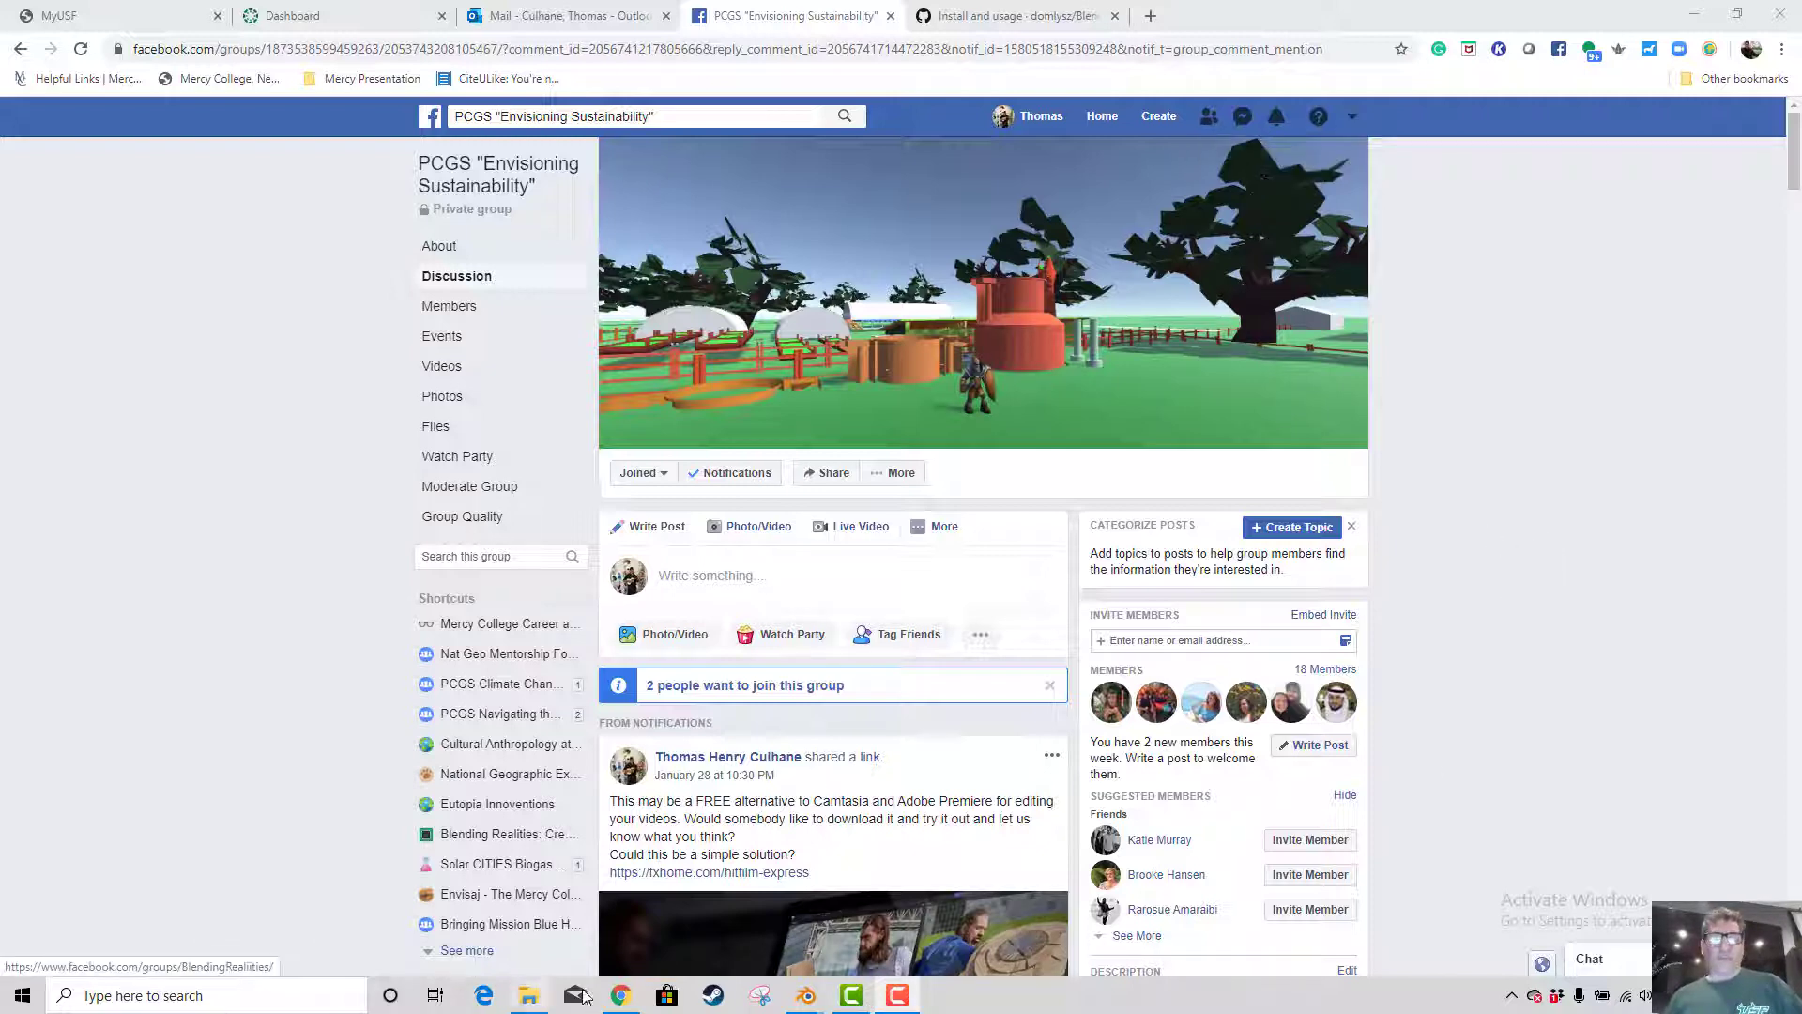
# Switch to Blender
pyautogui.moveTo(800, 997)
pyautogui.click(767, 910)
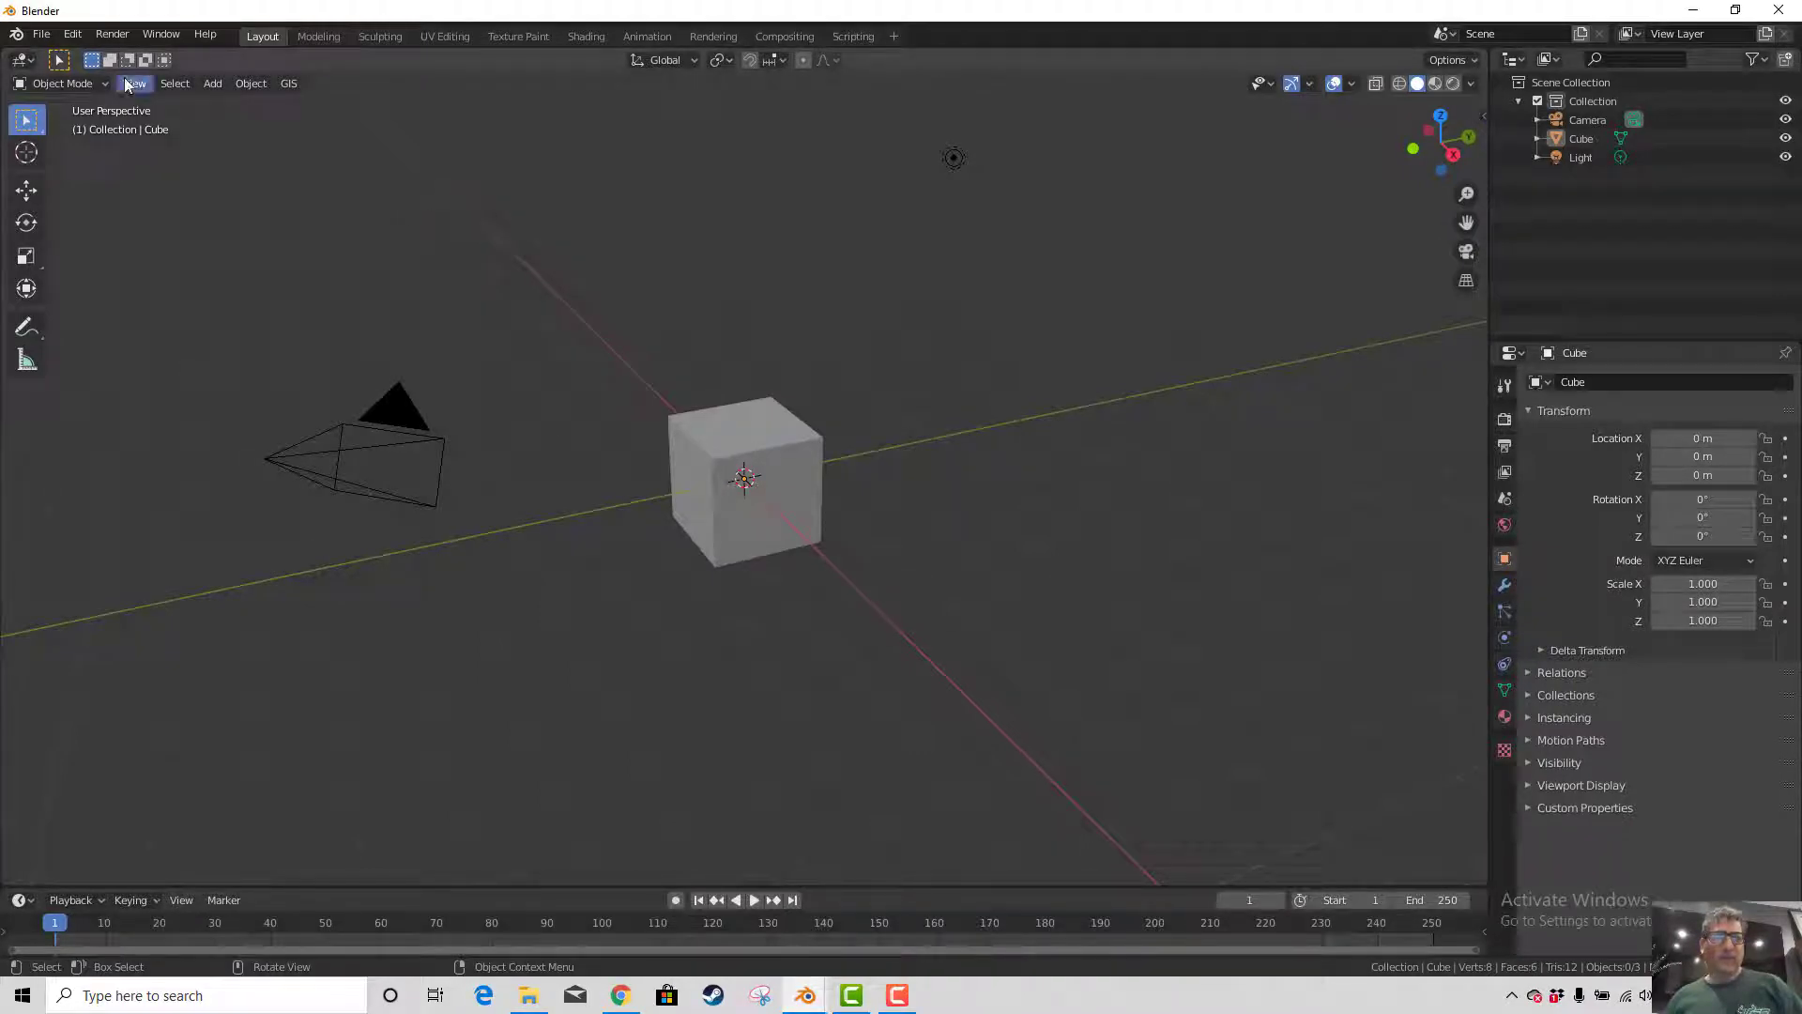
pyautogui.click(76, 36)
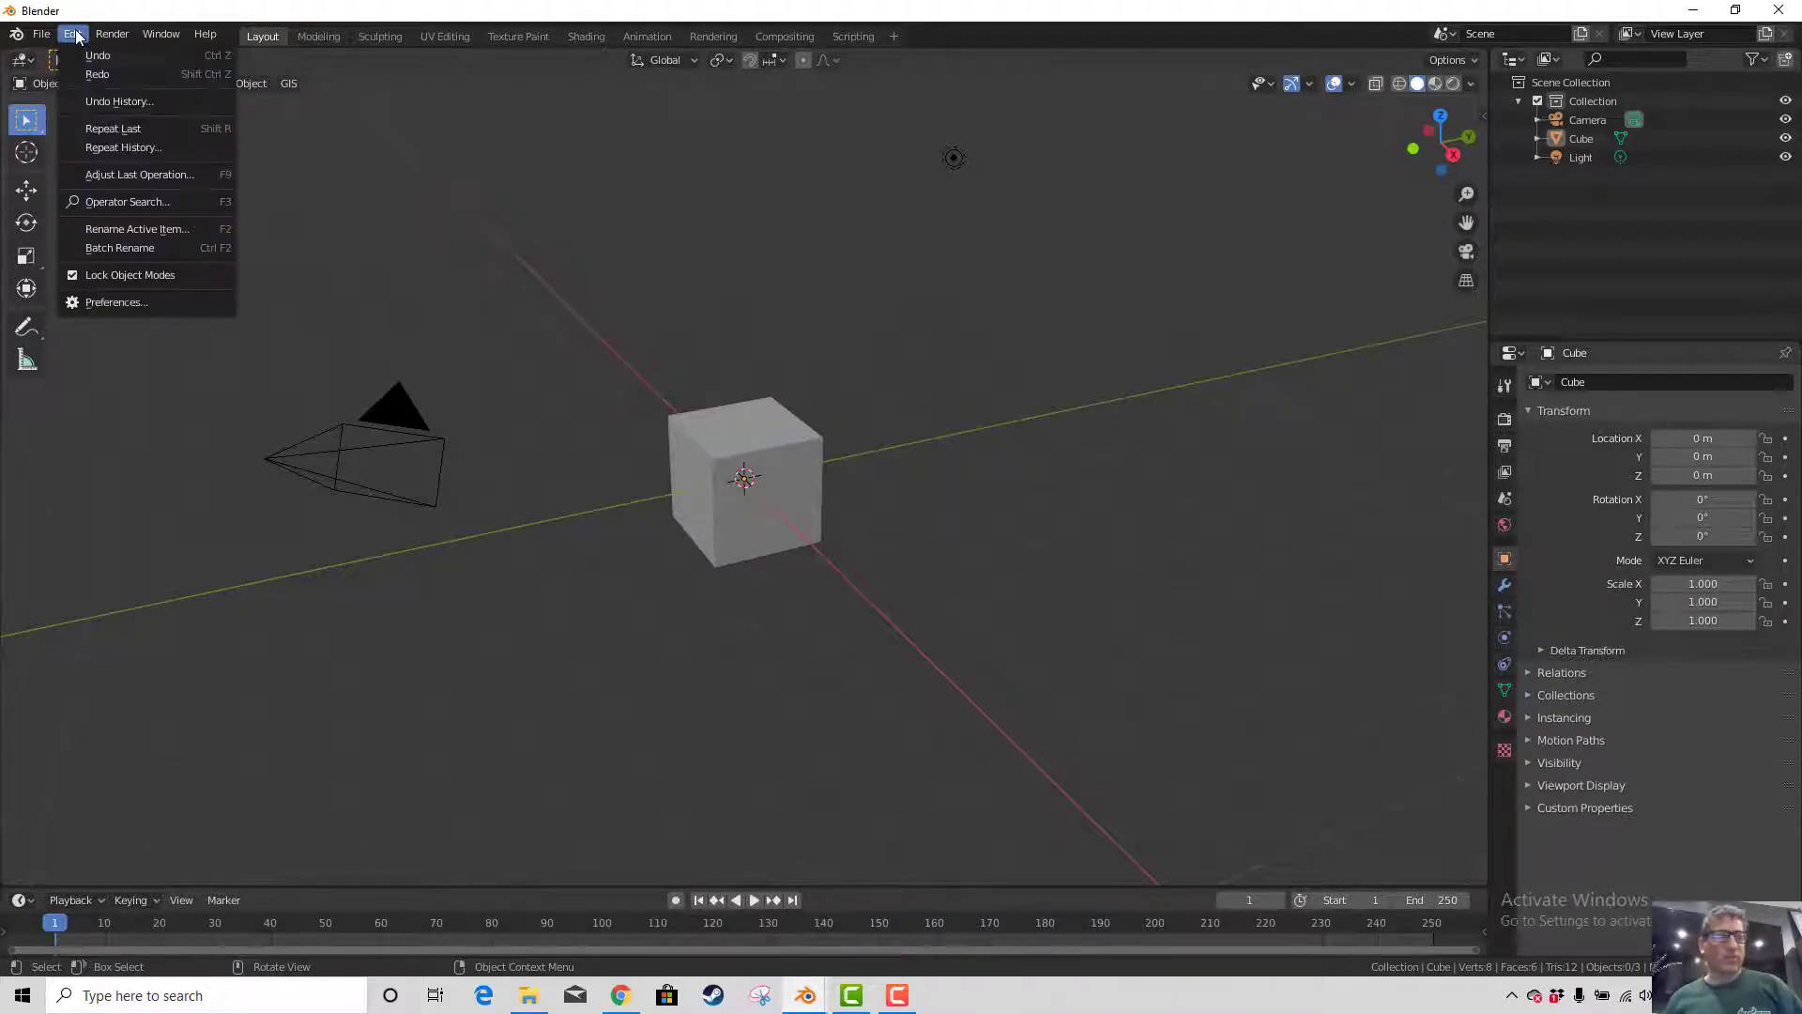
pyautogui.moveTo(163, 35)
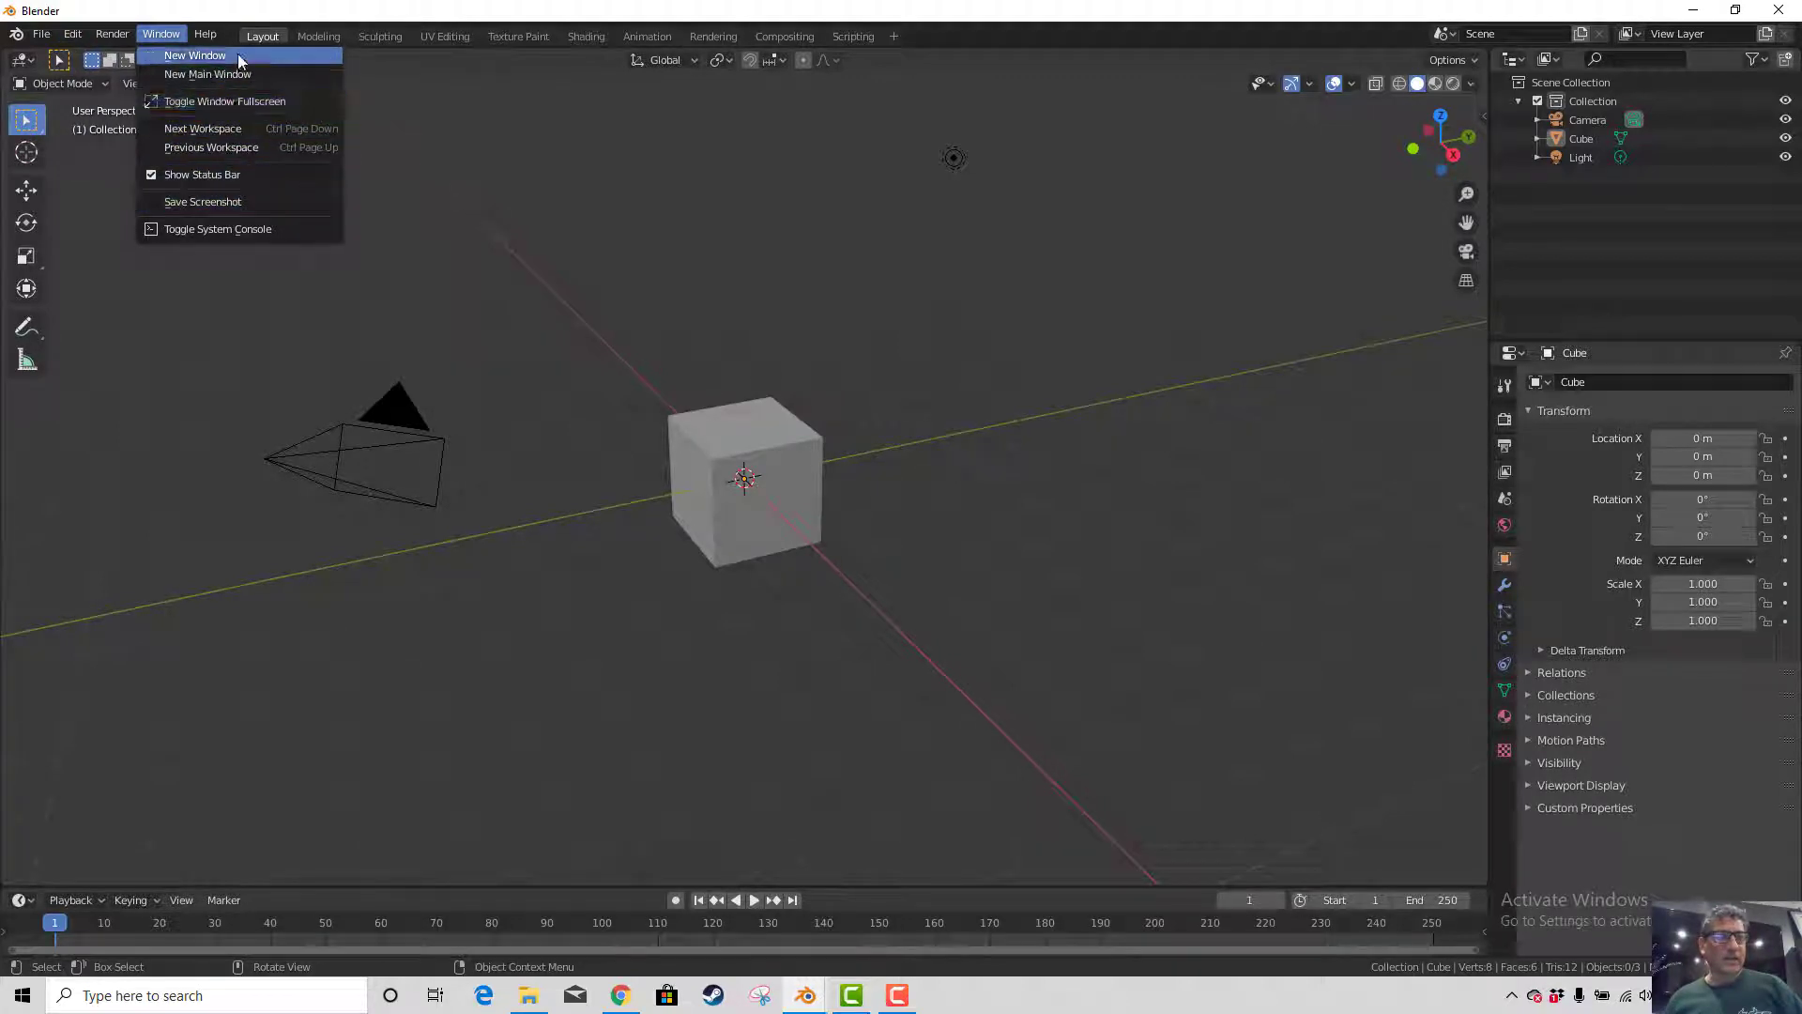
pyautogui.click(205, 36)
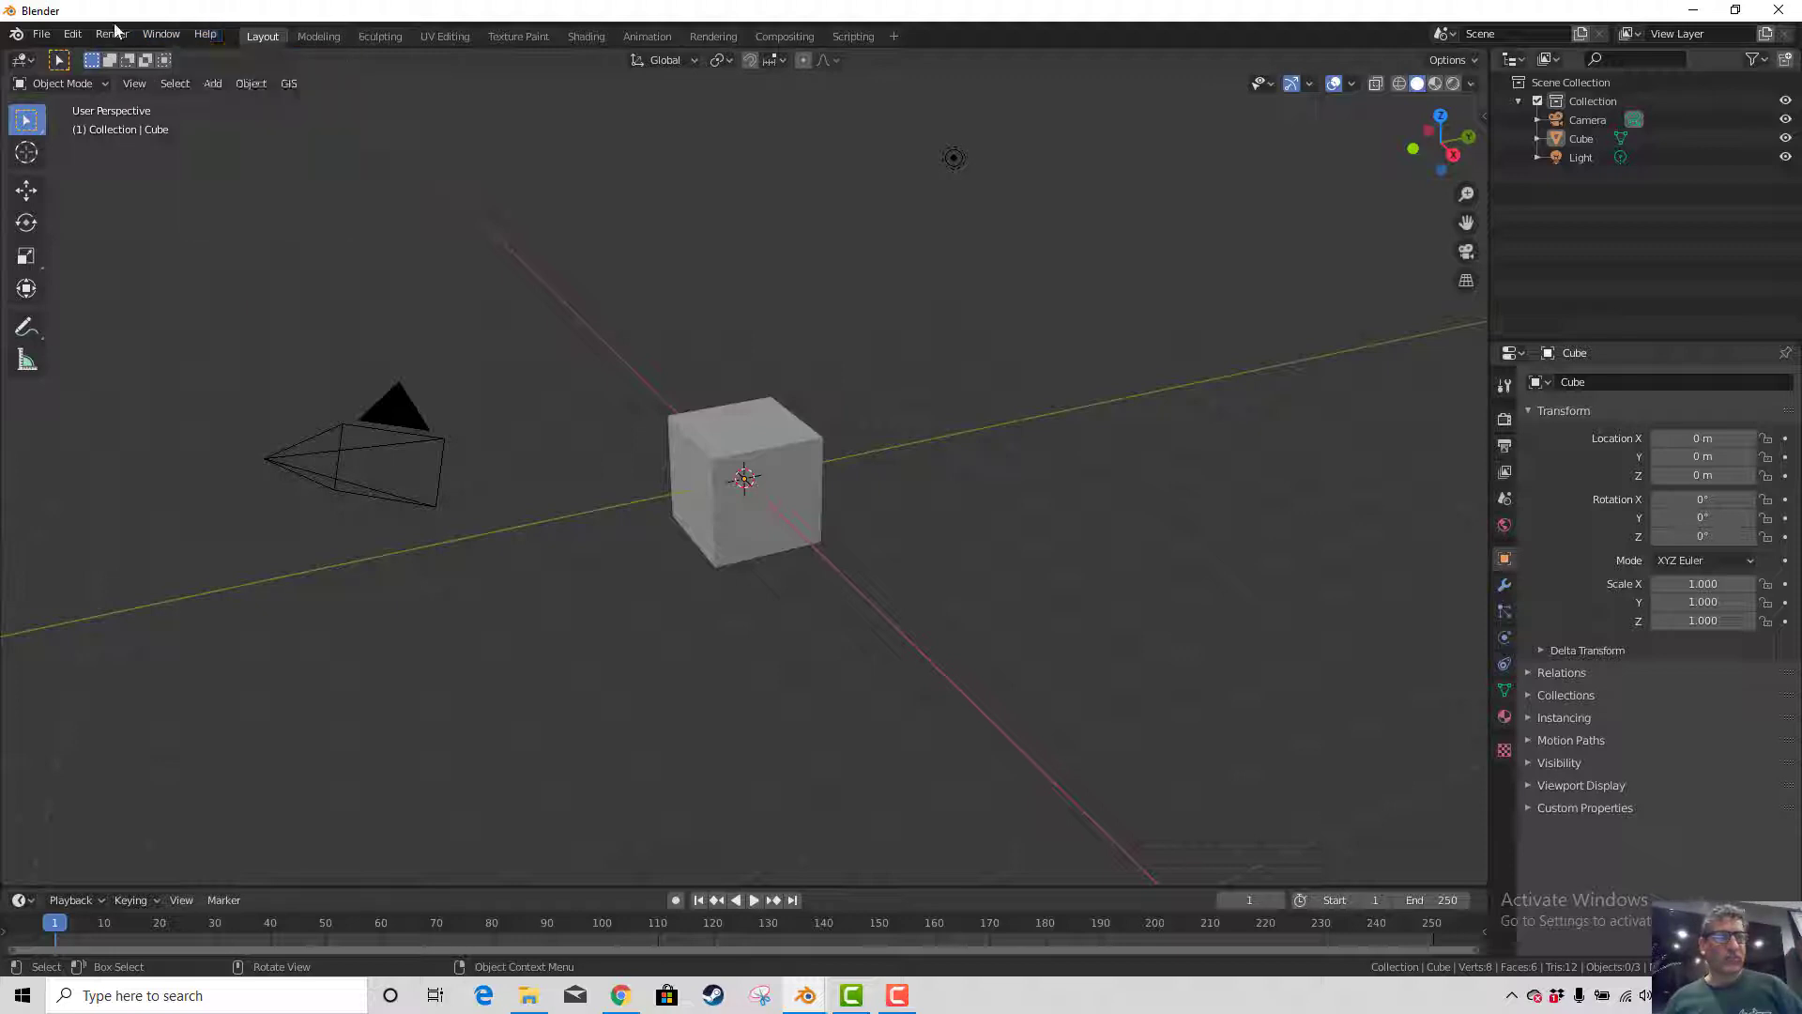
pyautogui.click(155, 35)
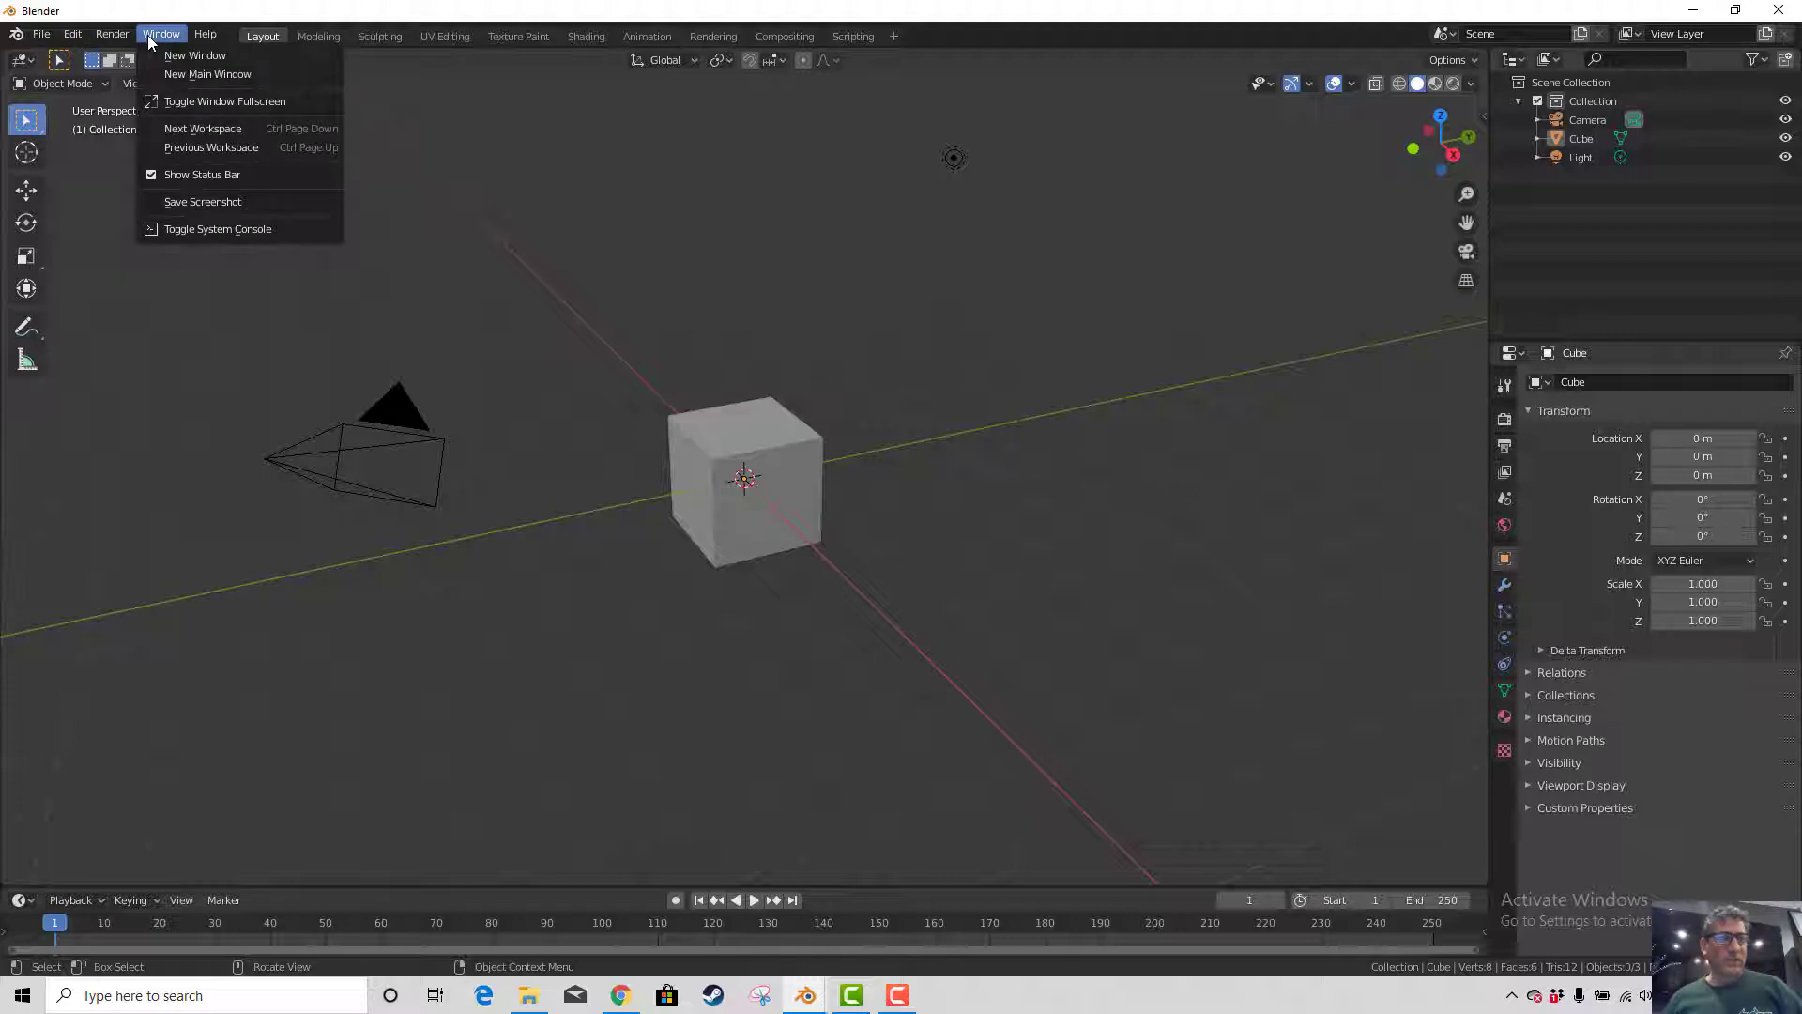
# Open the splash screen, set Select With to Right in the Quick Setup, and dismiss the splash
pyautogui.moveTo(58, 33)
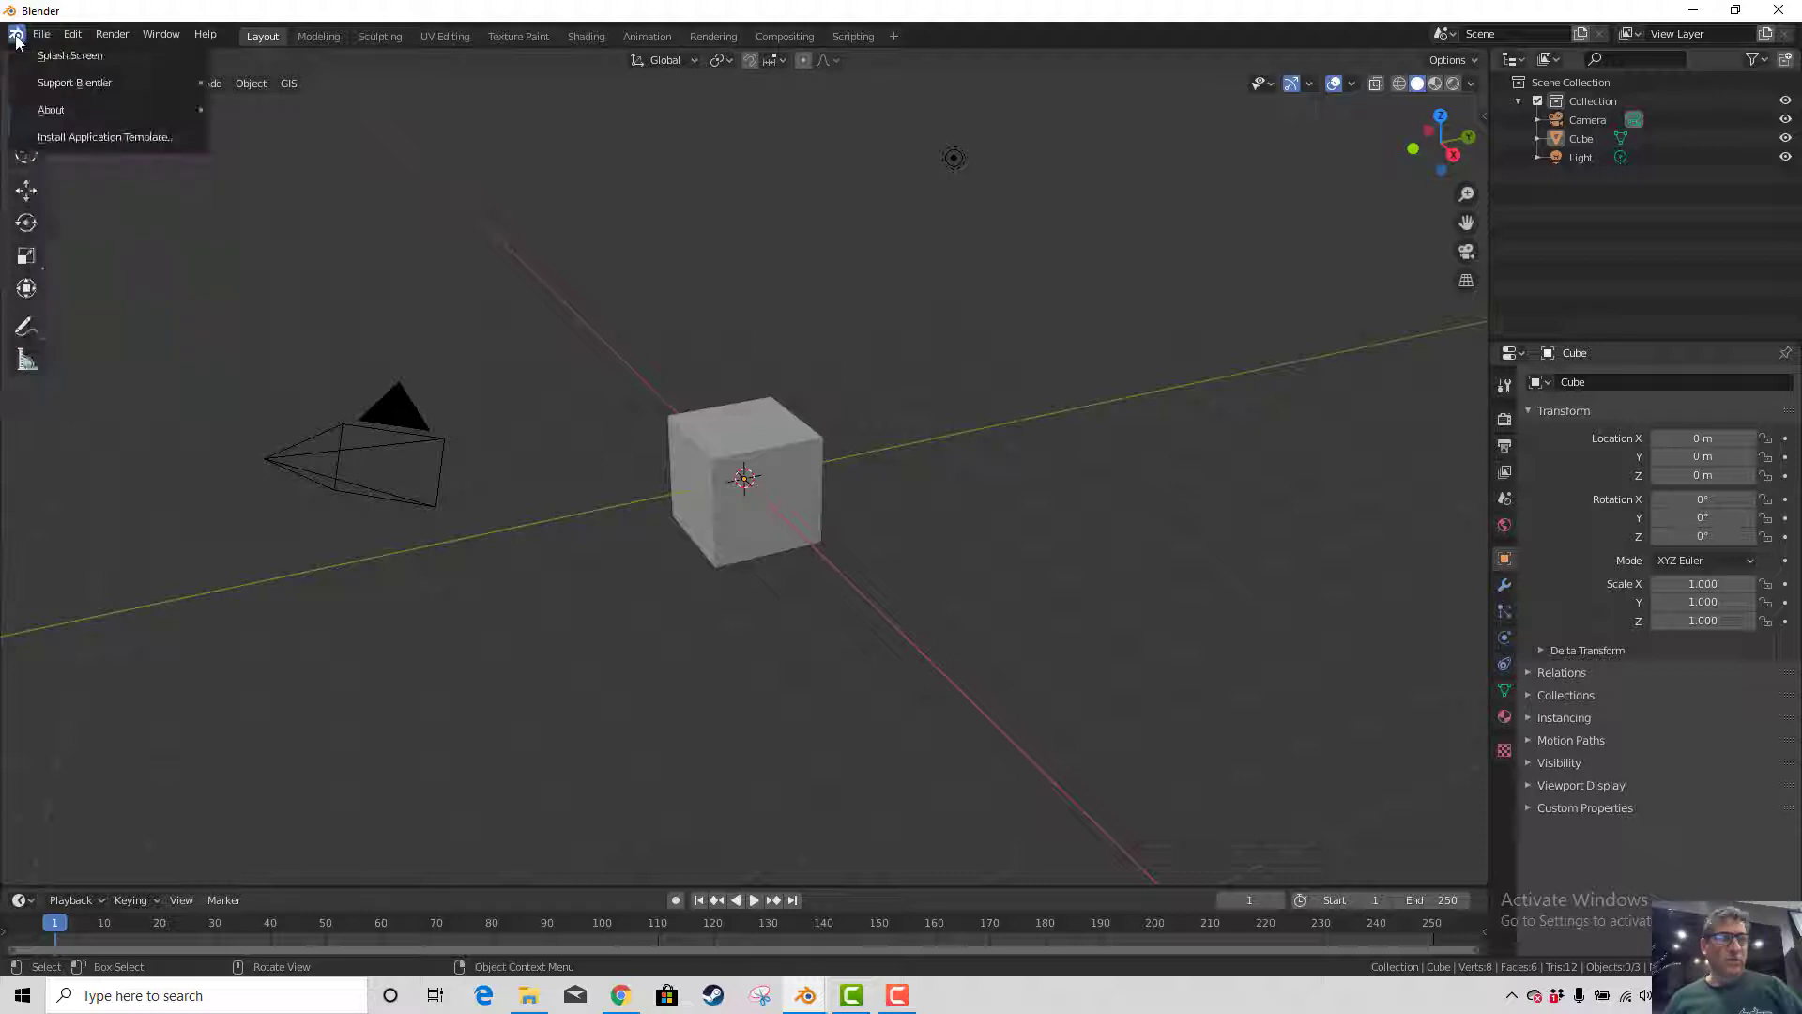
pyautogui.click(66, 55)
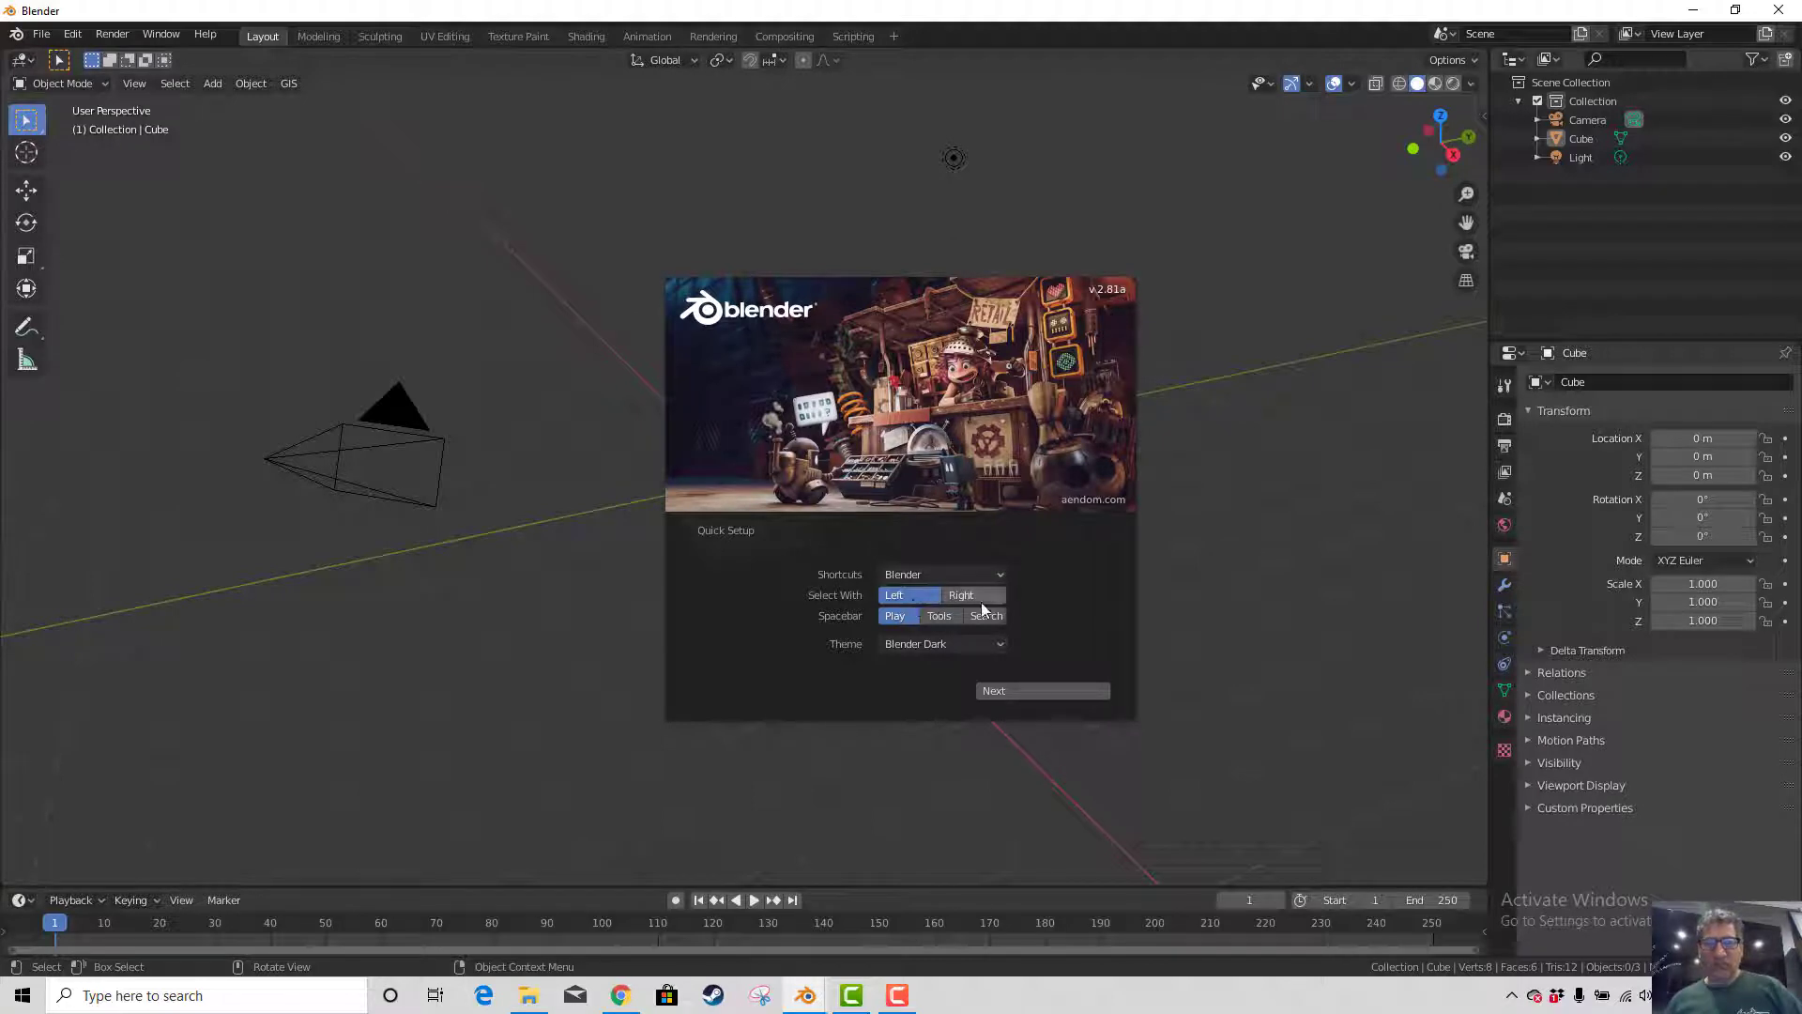
pyautogui.click(953, 596)
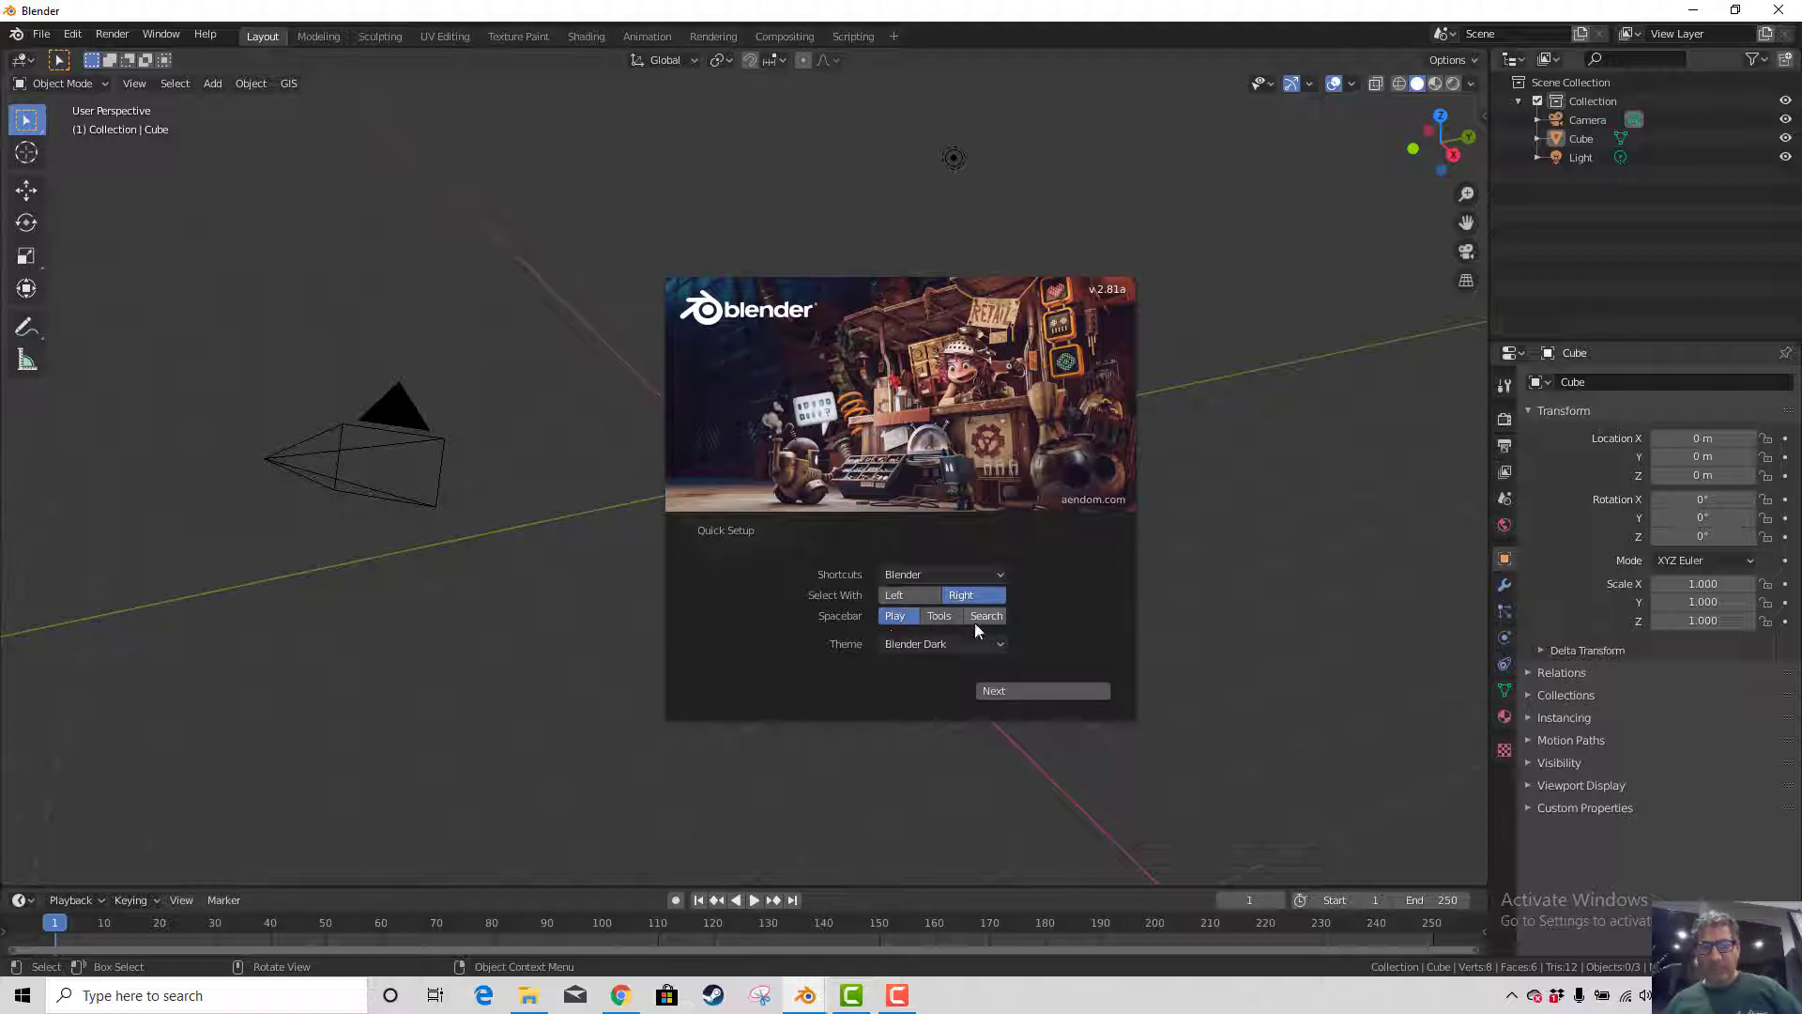
pyautogui.click(1012, 692)
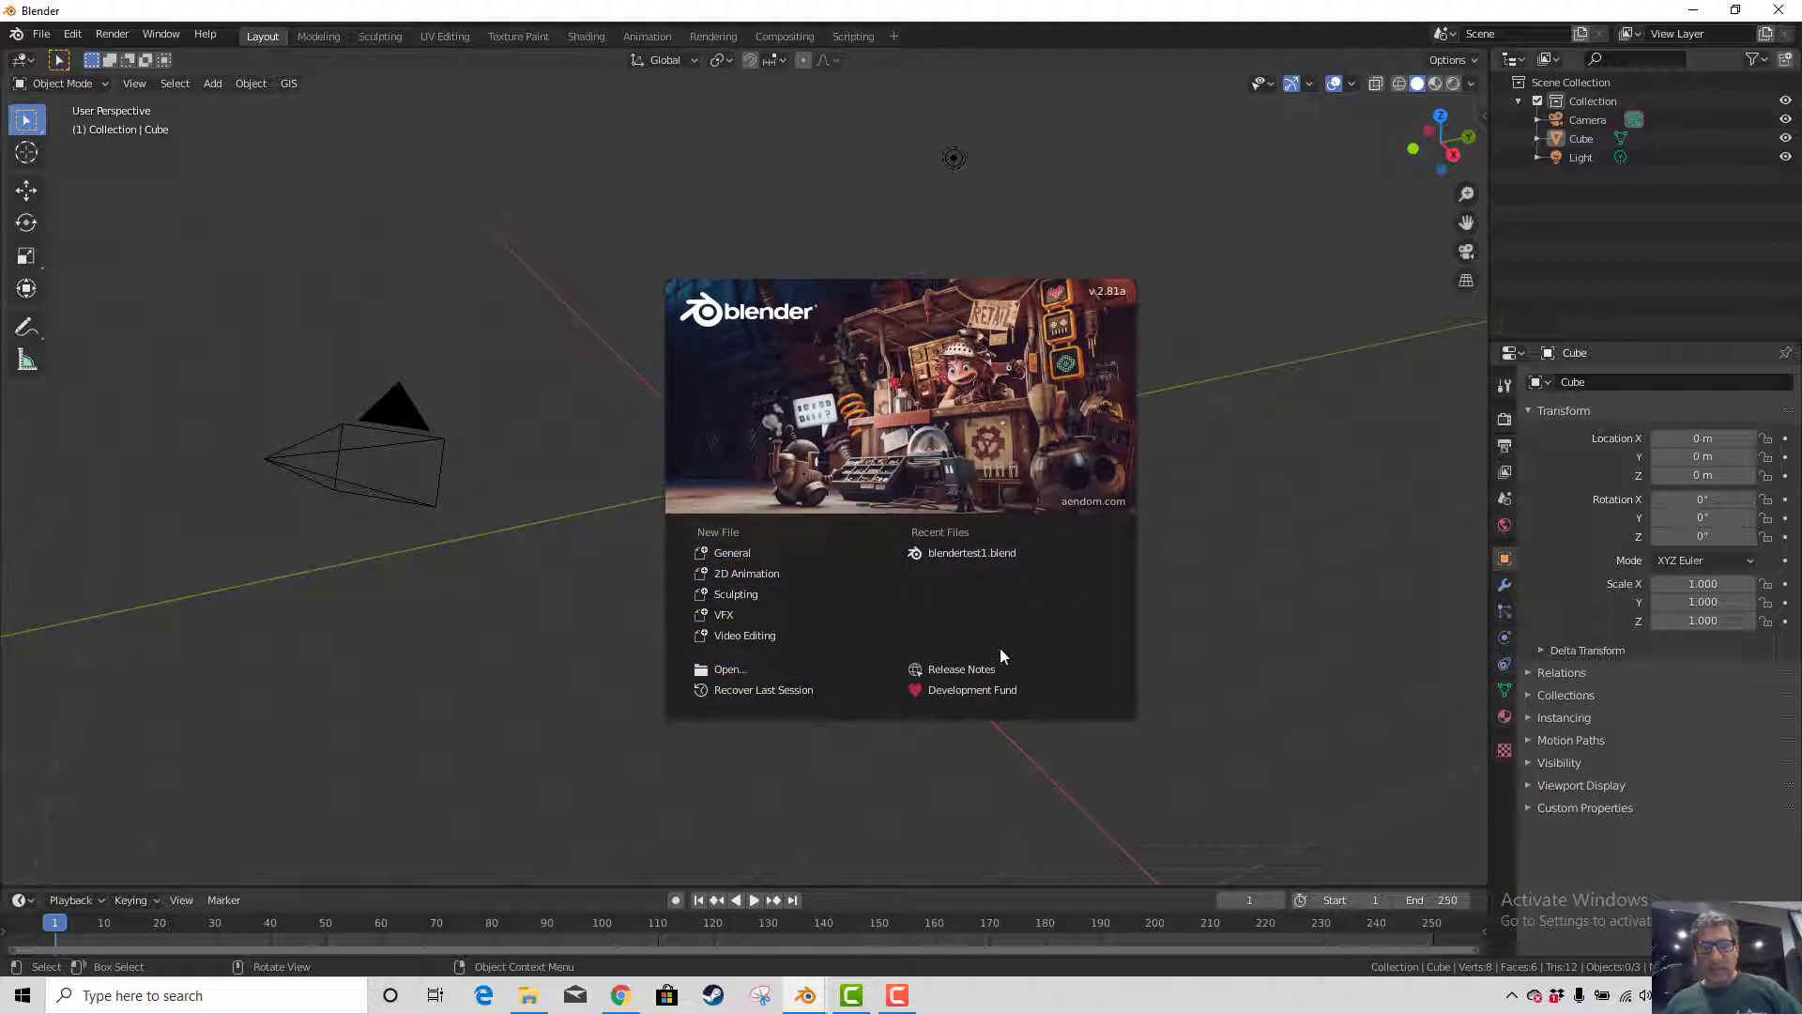
pyautogui.click(1258, 755)
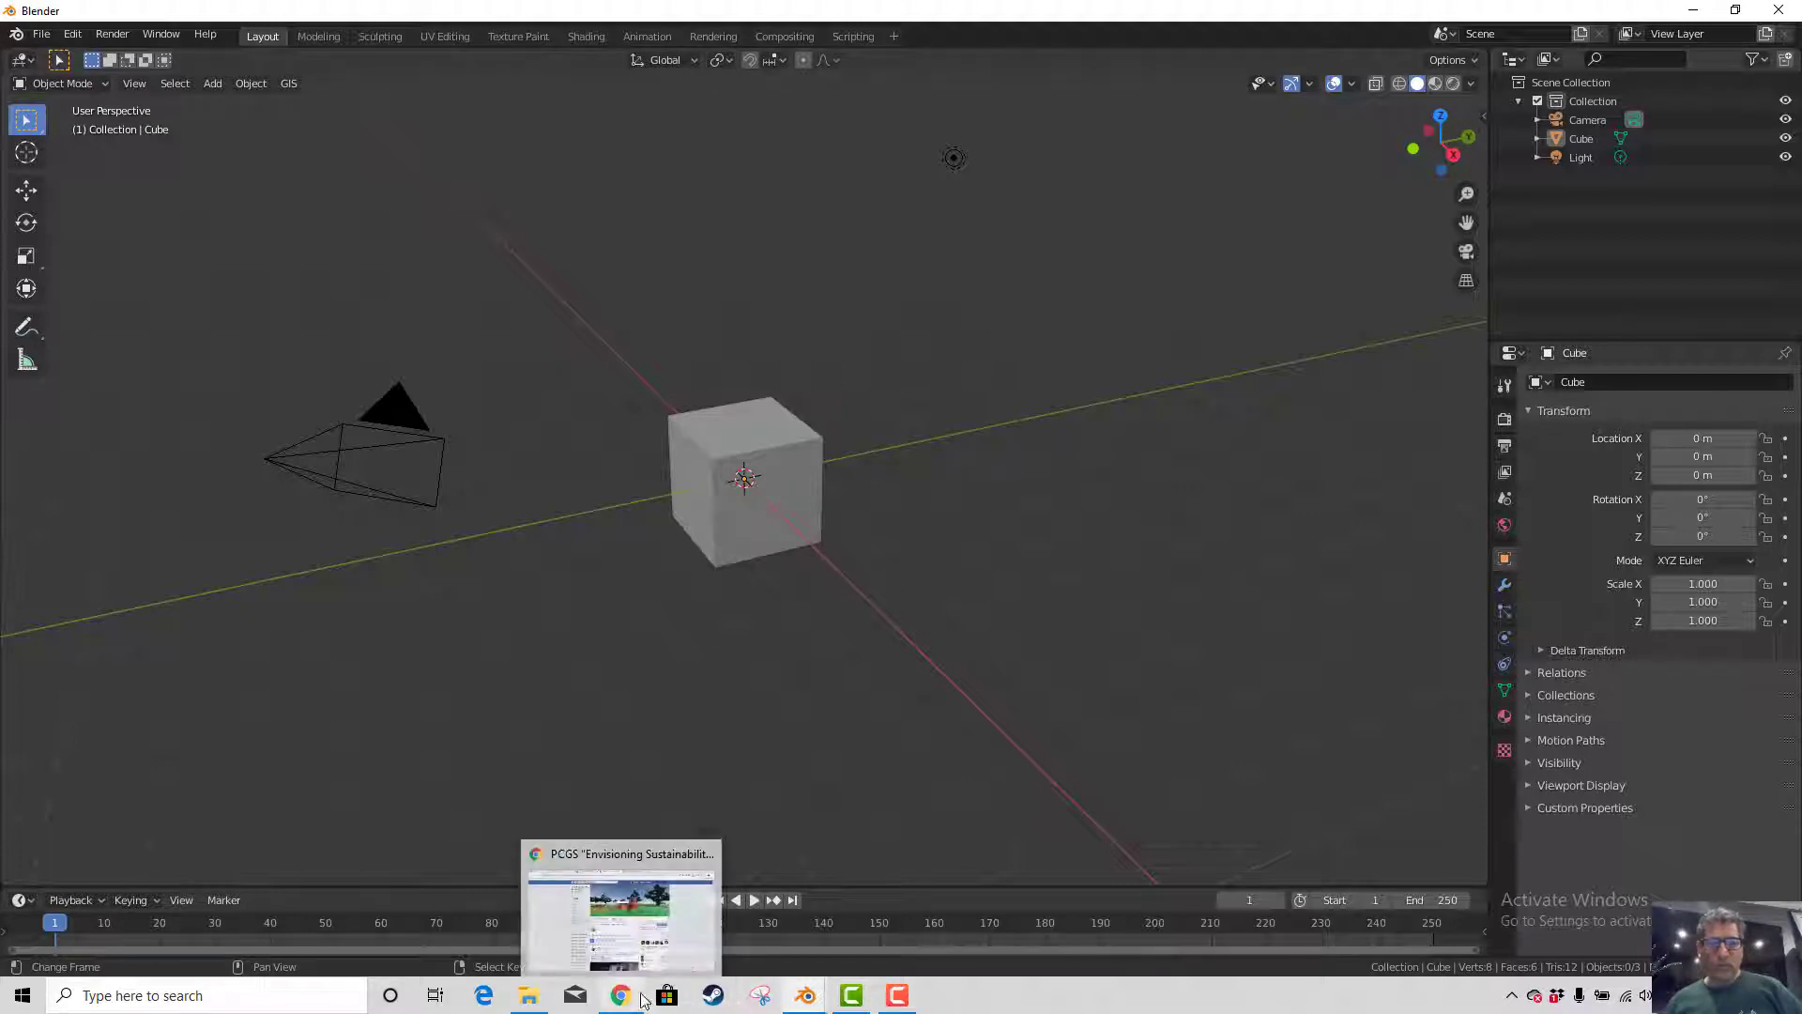
pyautogui.click(291, 86)
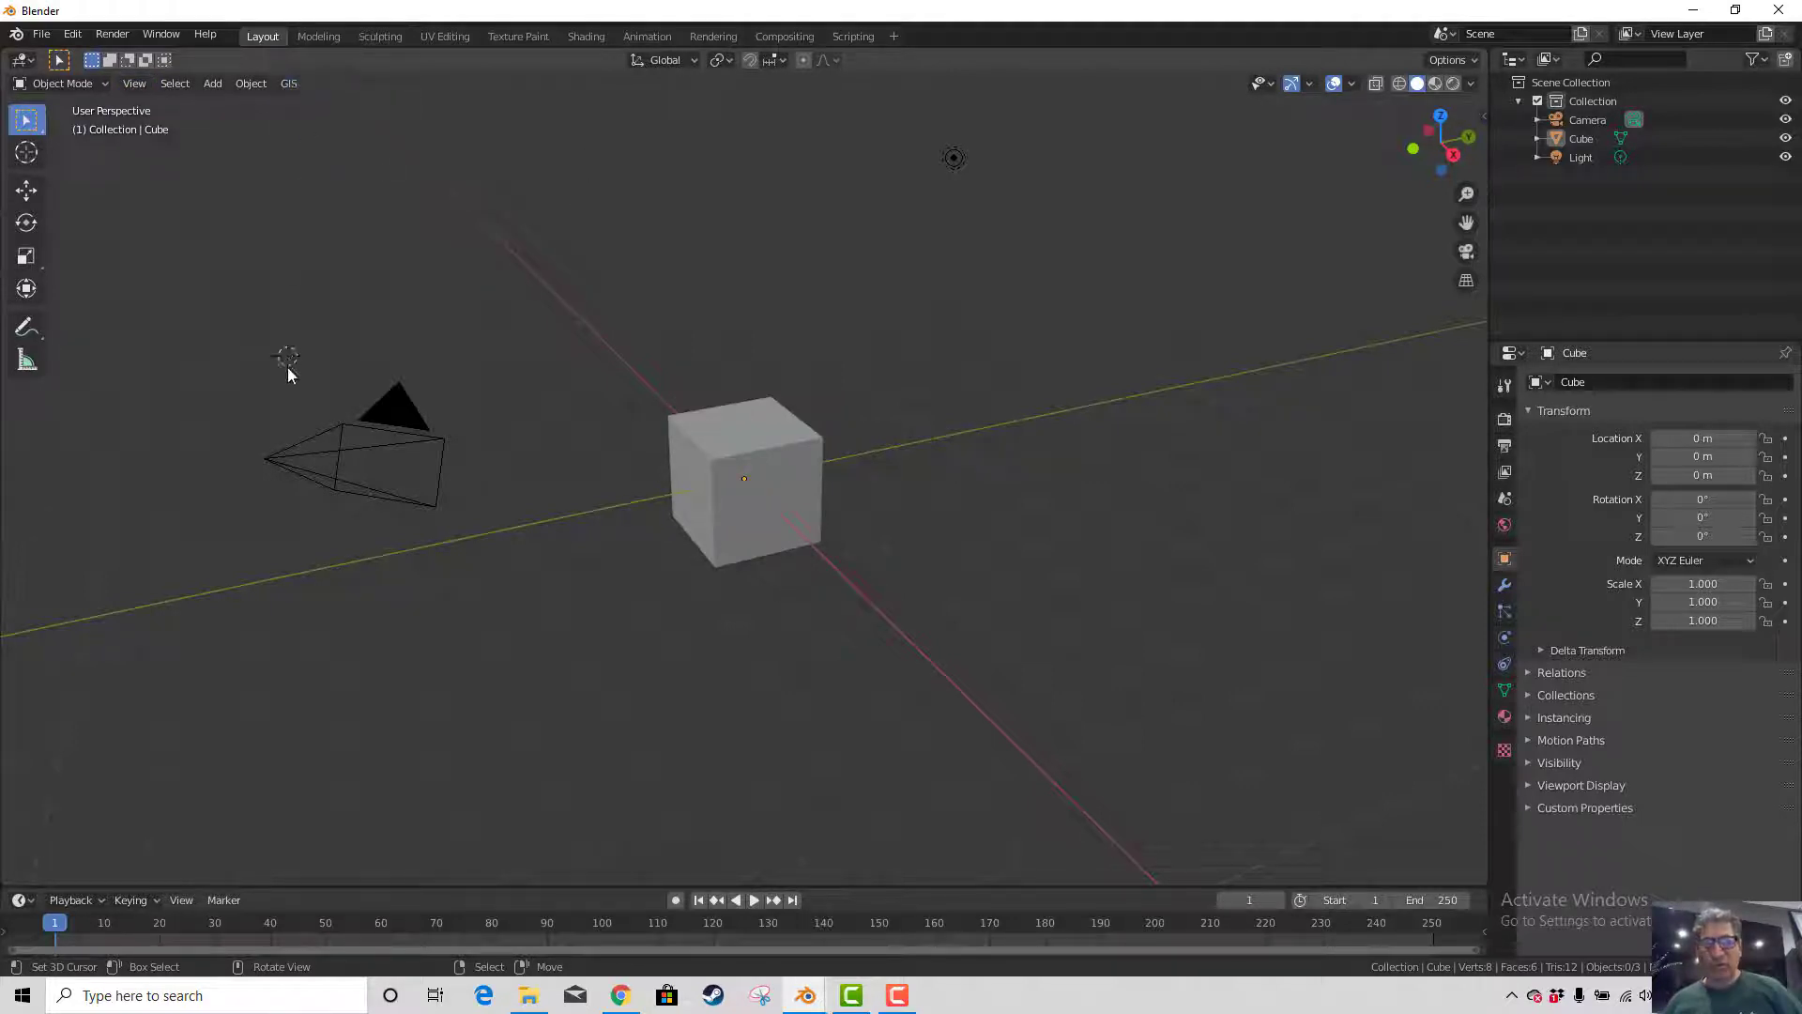
# Switch to Chrome's BlenderGIS wiki page and go back to the Ecosia search results for "blender gis"
pyautogui.click(635, 998)
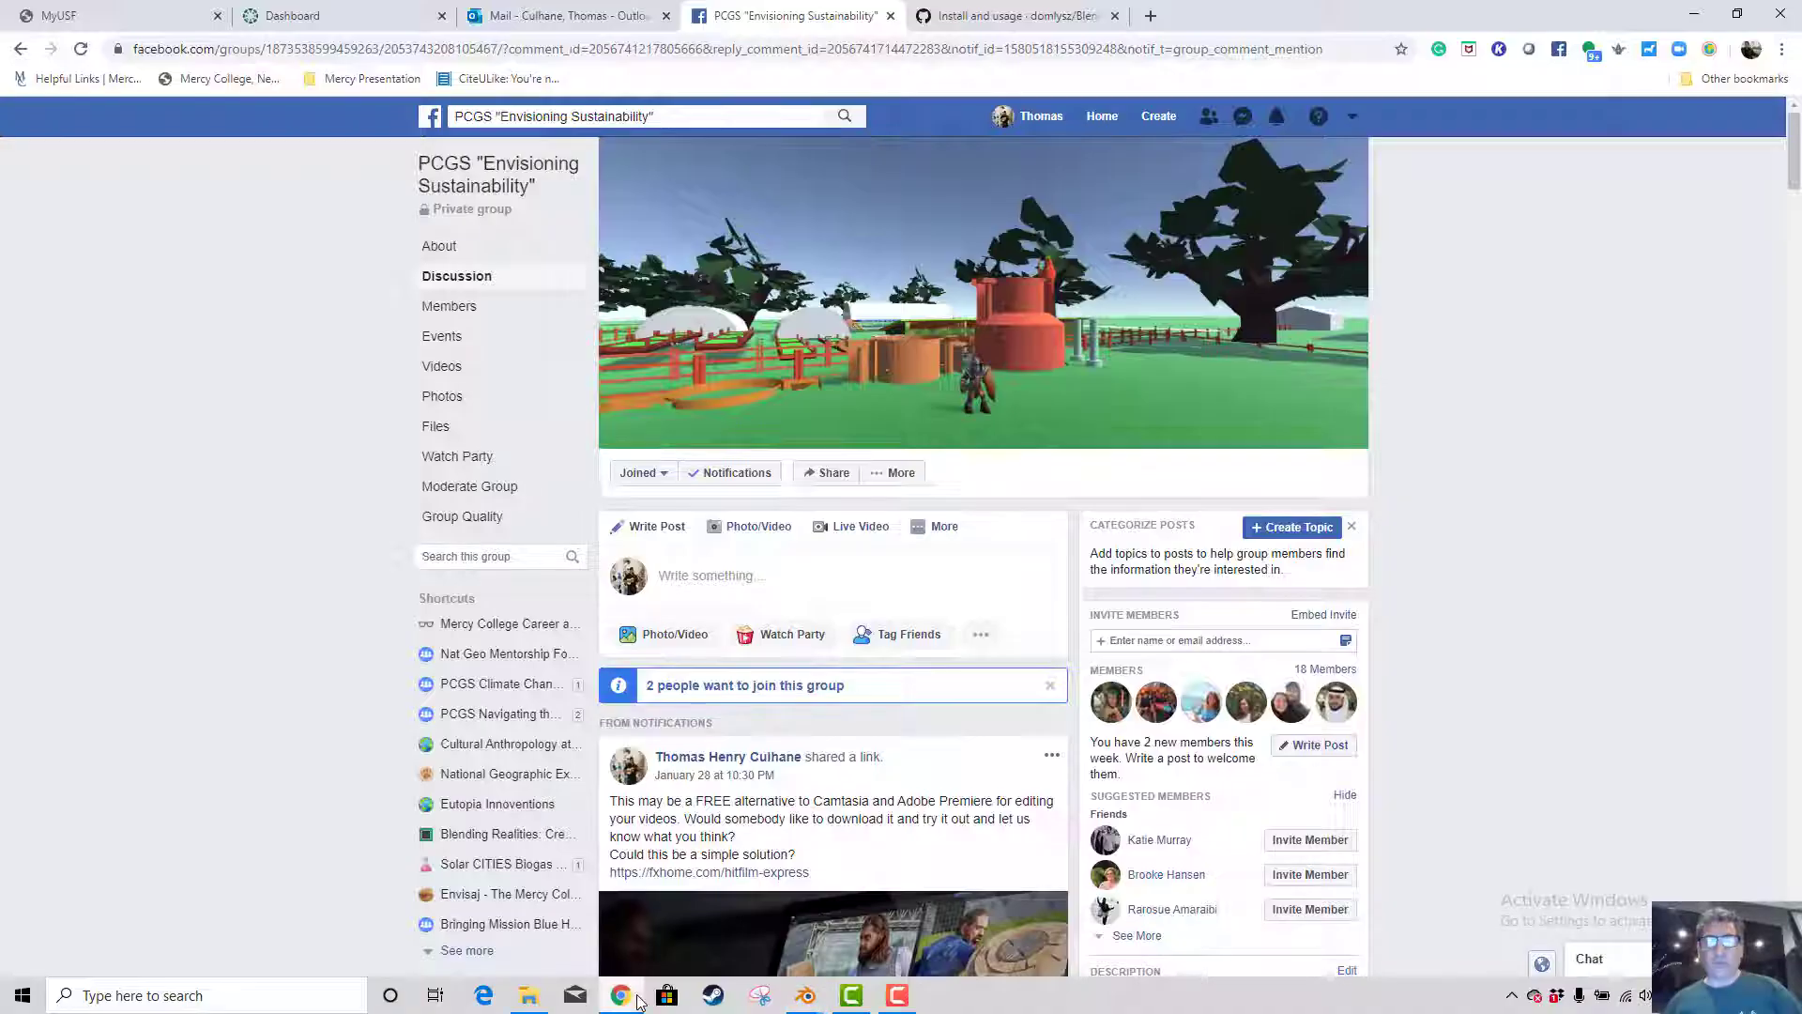
pyautogui.click(1028, 31)
pyautogui.scroll(12, 348, 322)
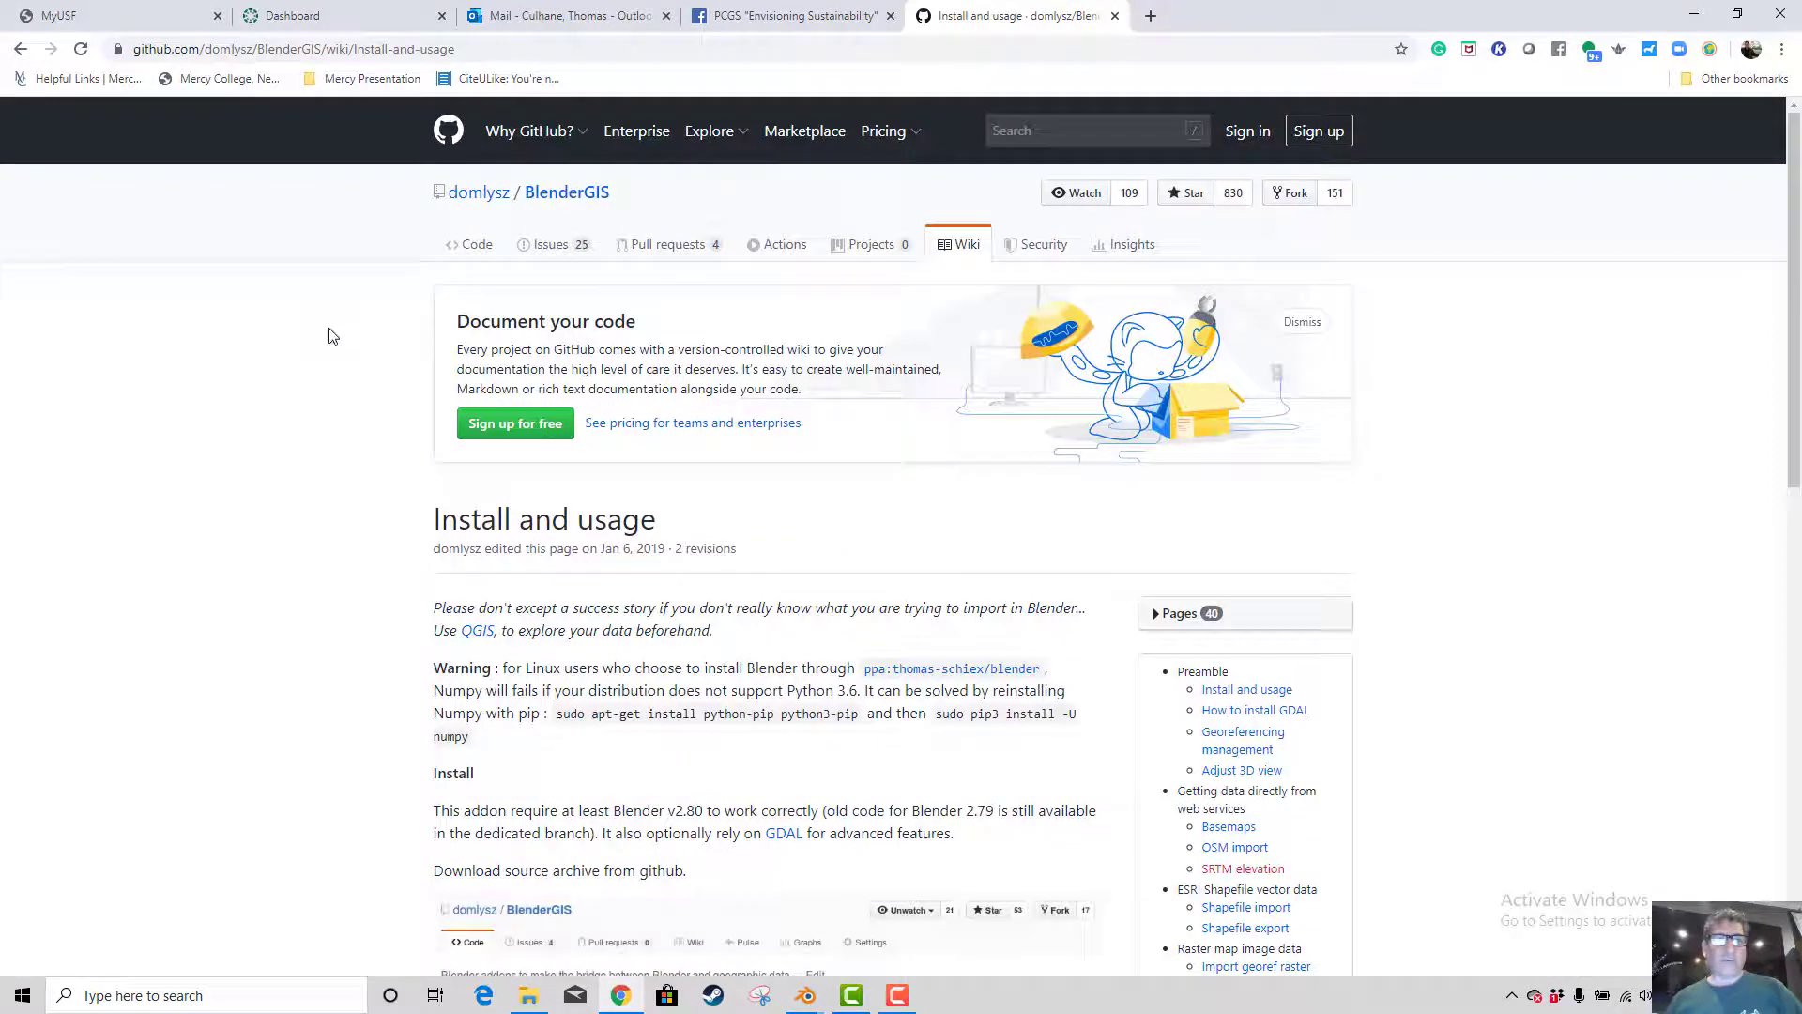
pyautogui.click(23, 51)
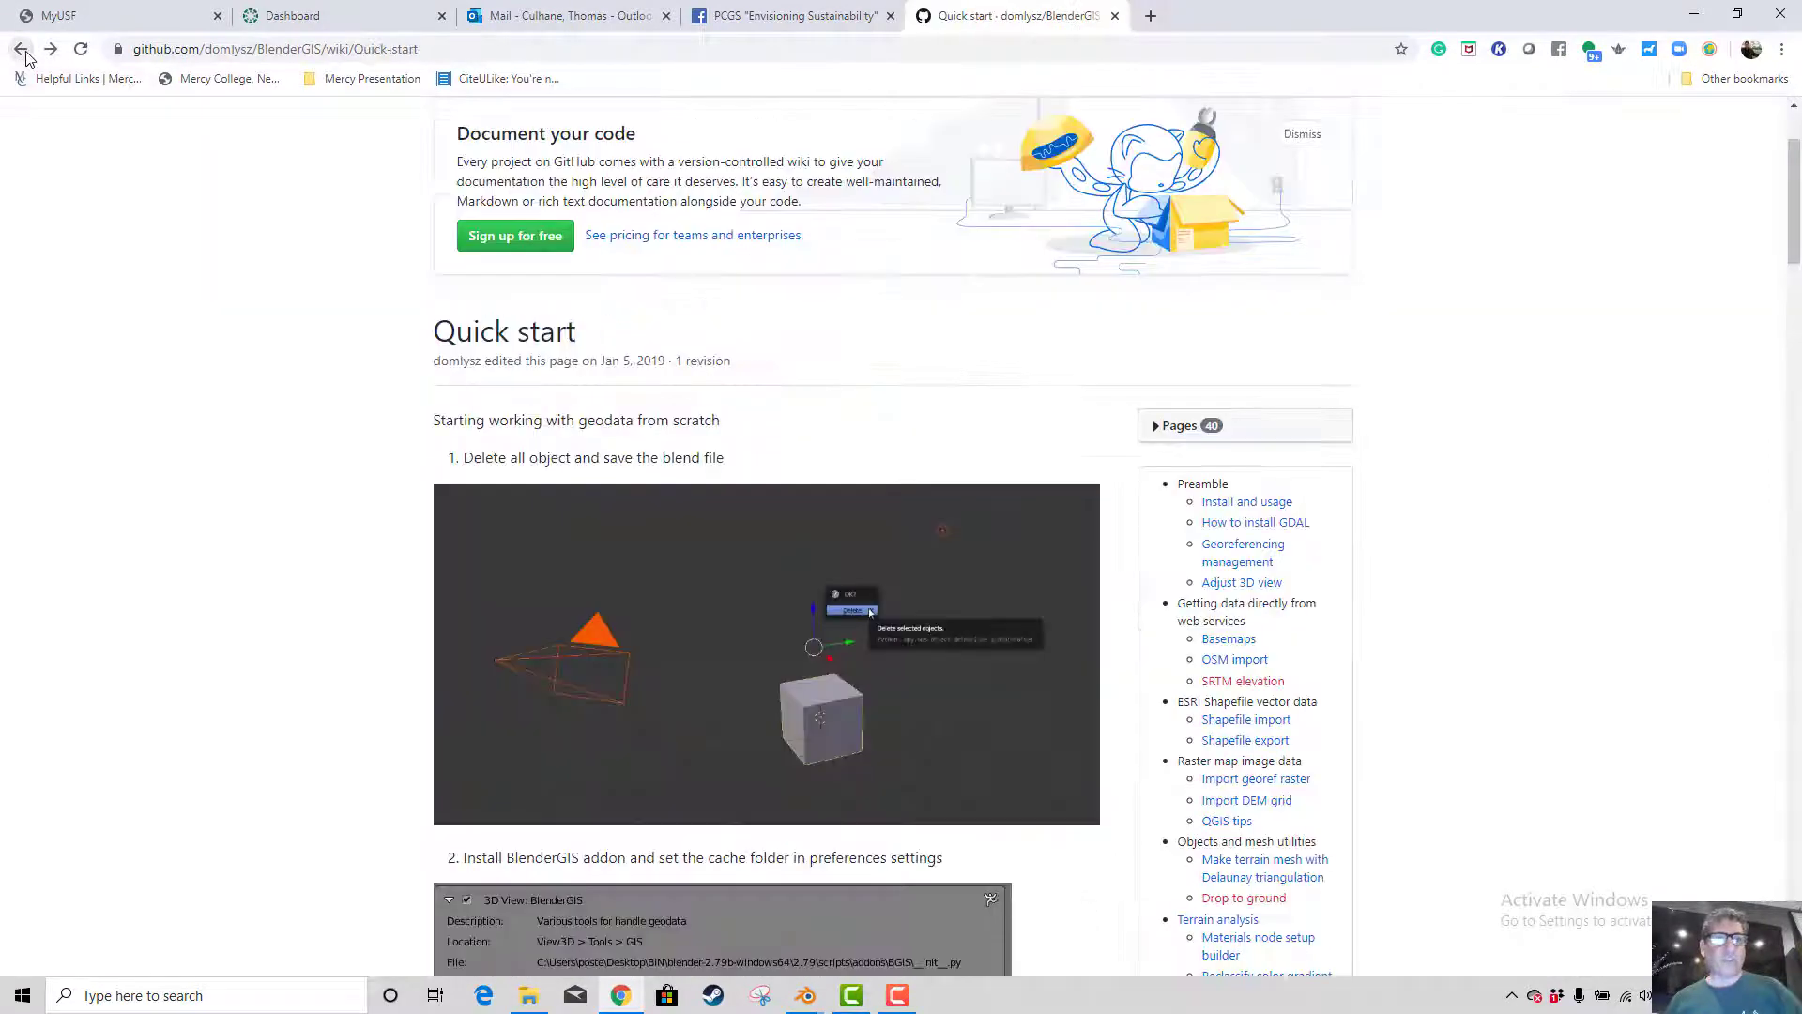
pyautogui.click(23, 50)
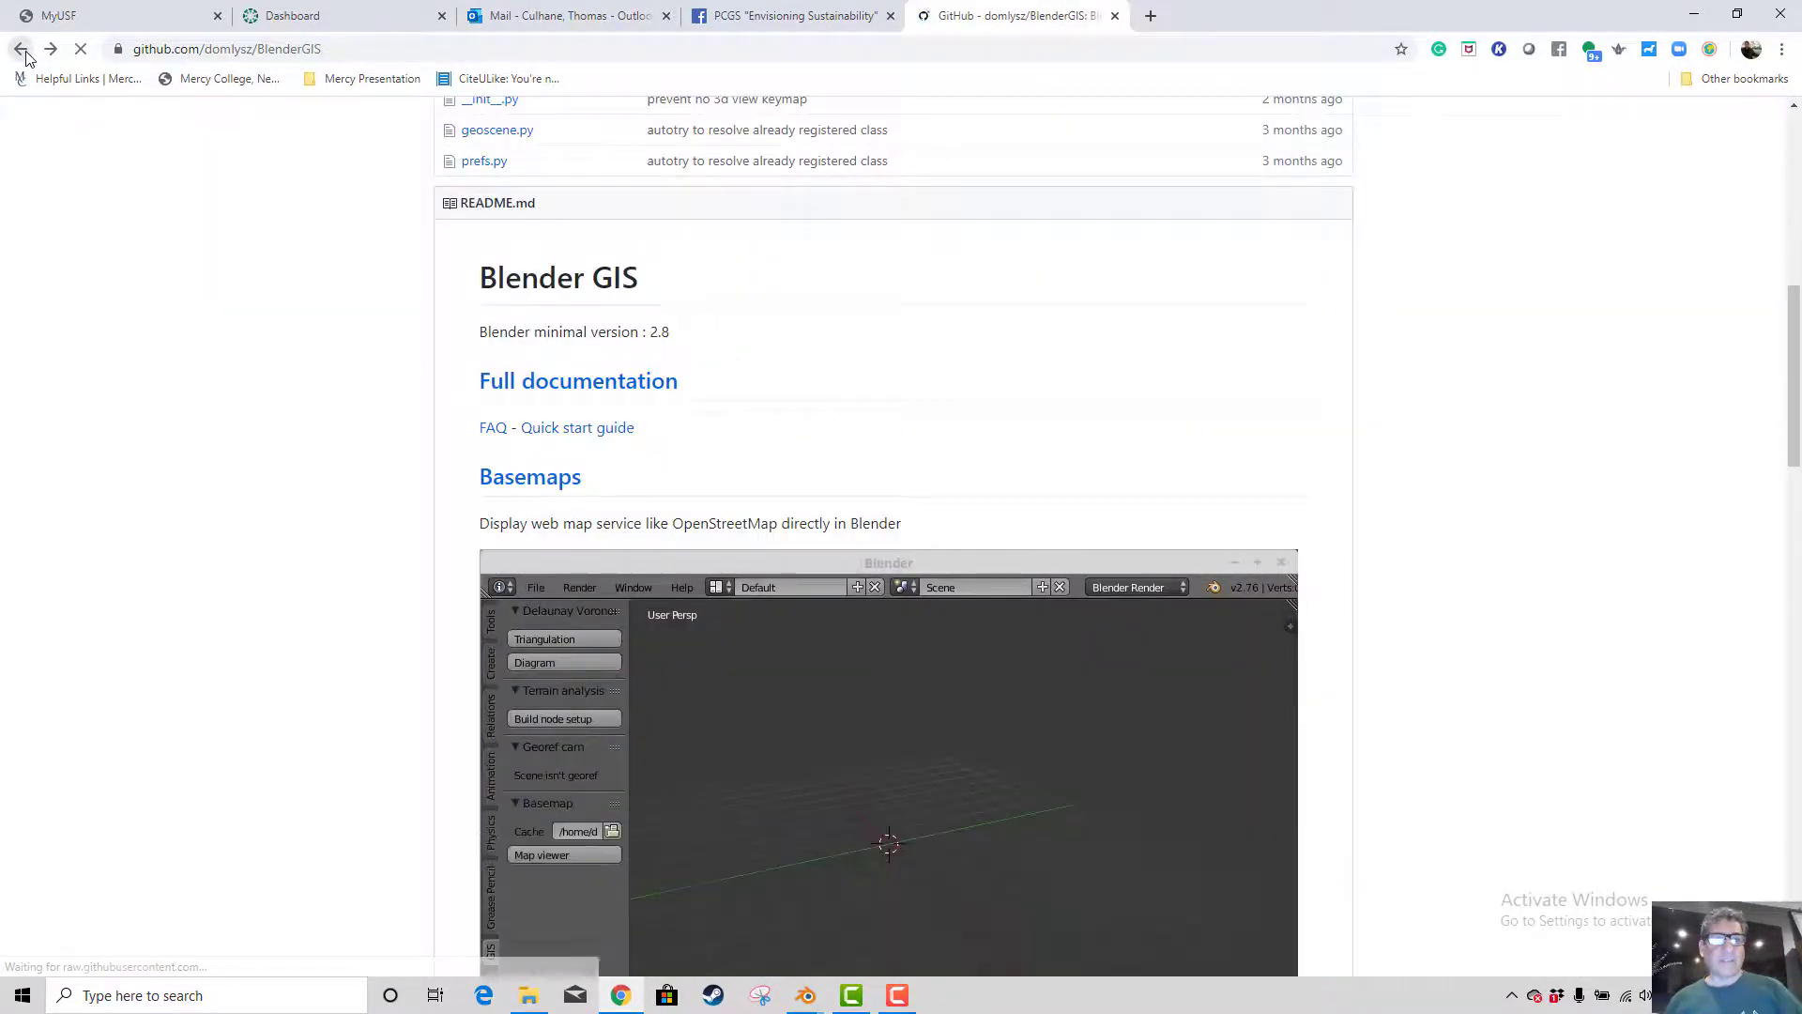
pyautogui.click(23, 51)
pyautogui.click(209, 131)
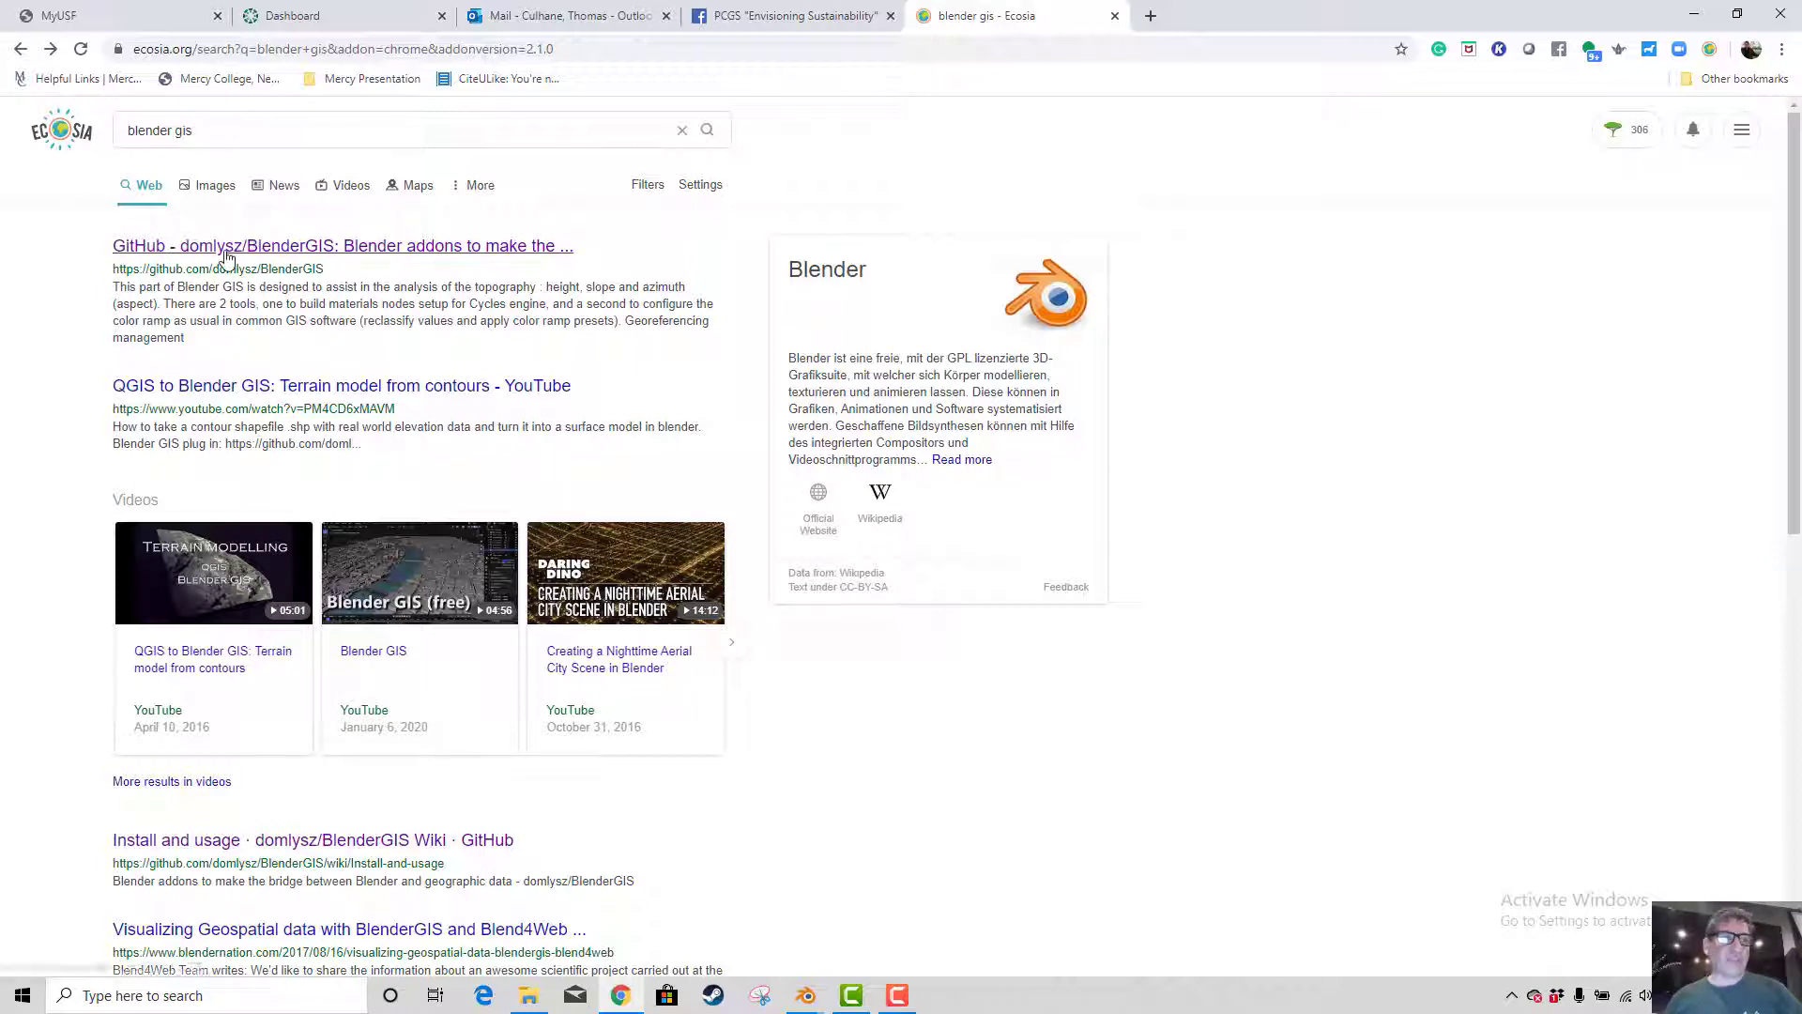
# Open the domlysz/BlenderGIS repository on GitHub and view its clone or download options
pyautogui.click(360, 249)
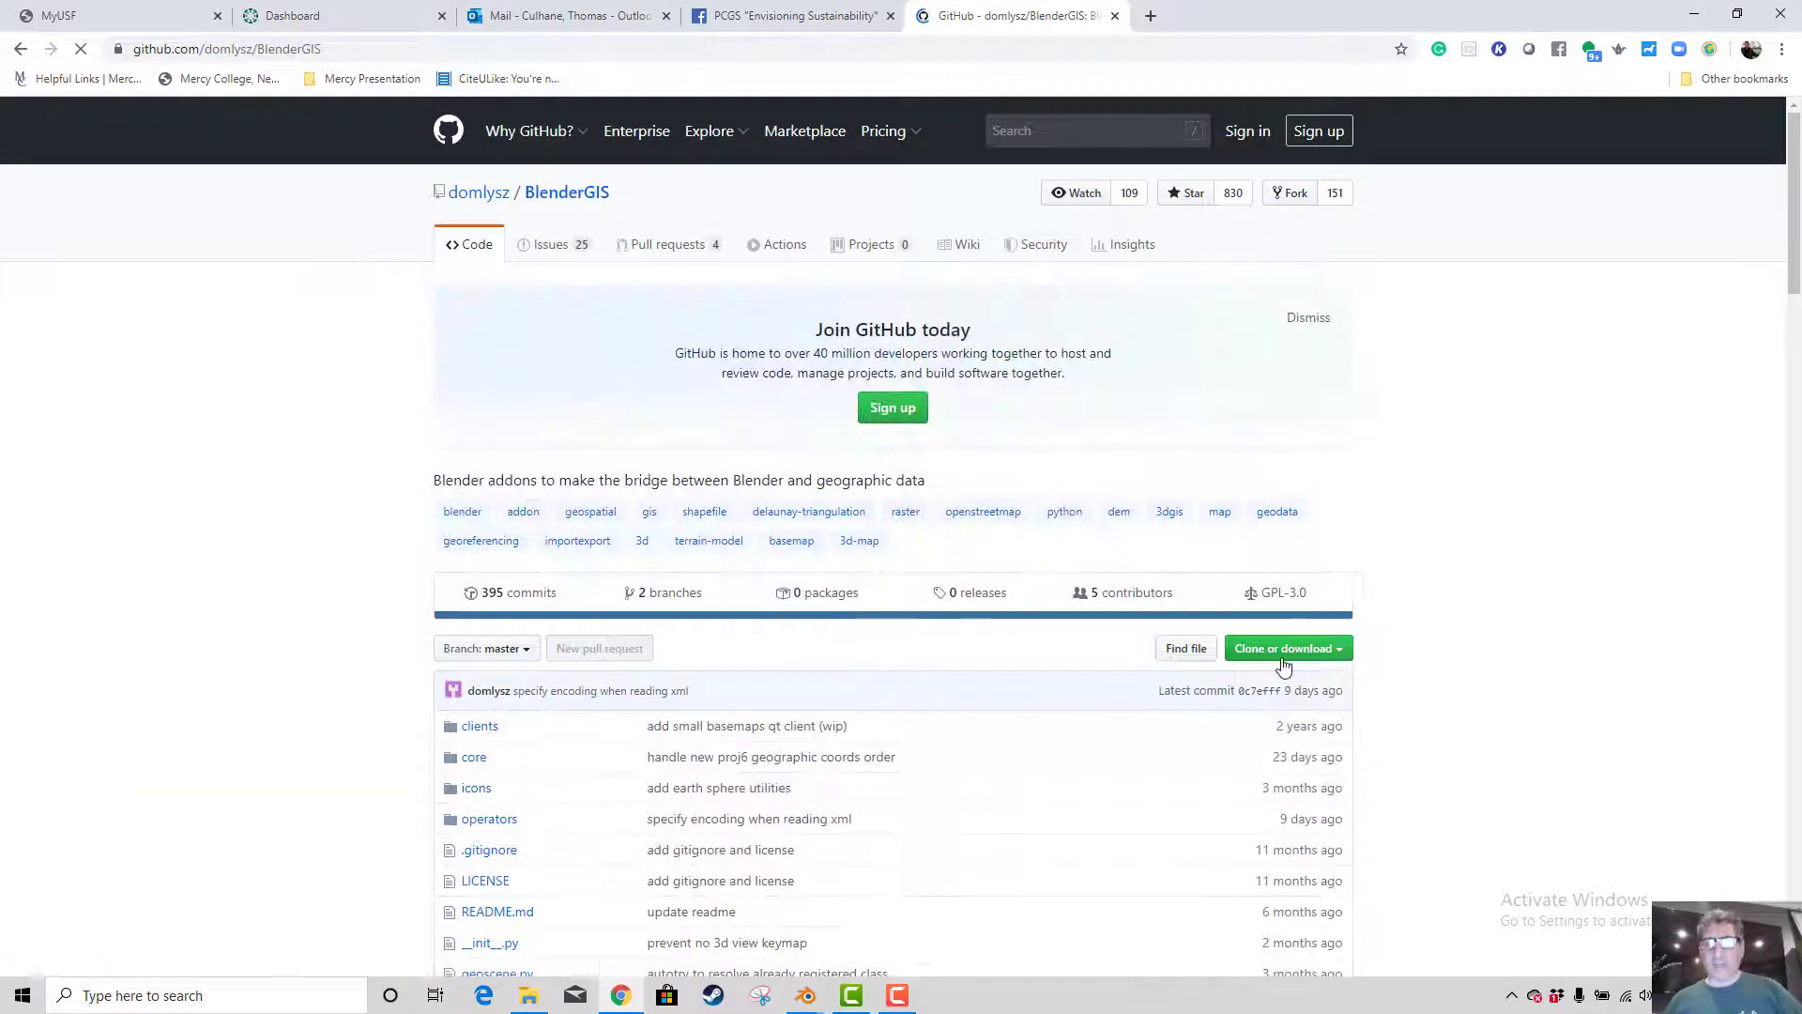
pyautogui.click(1343, 655)
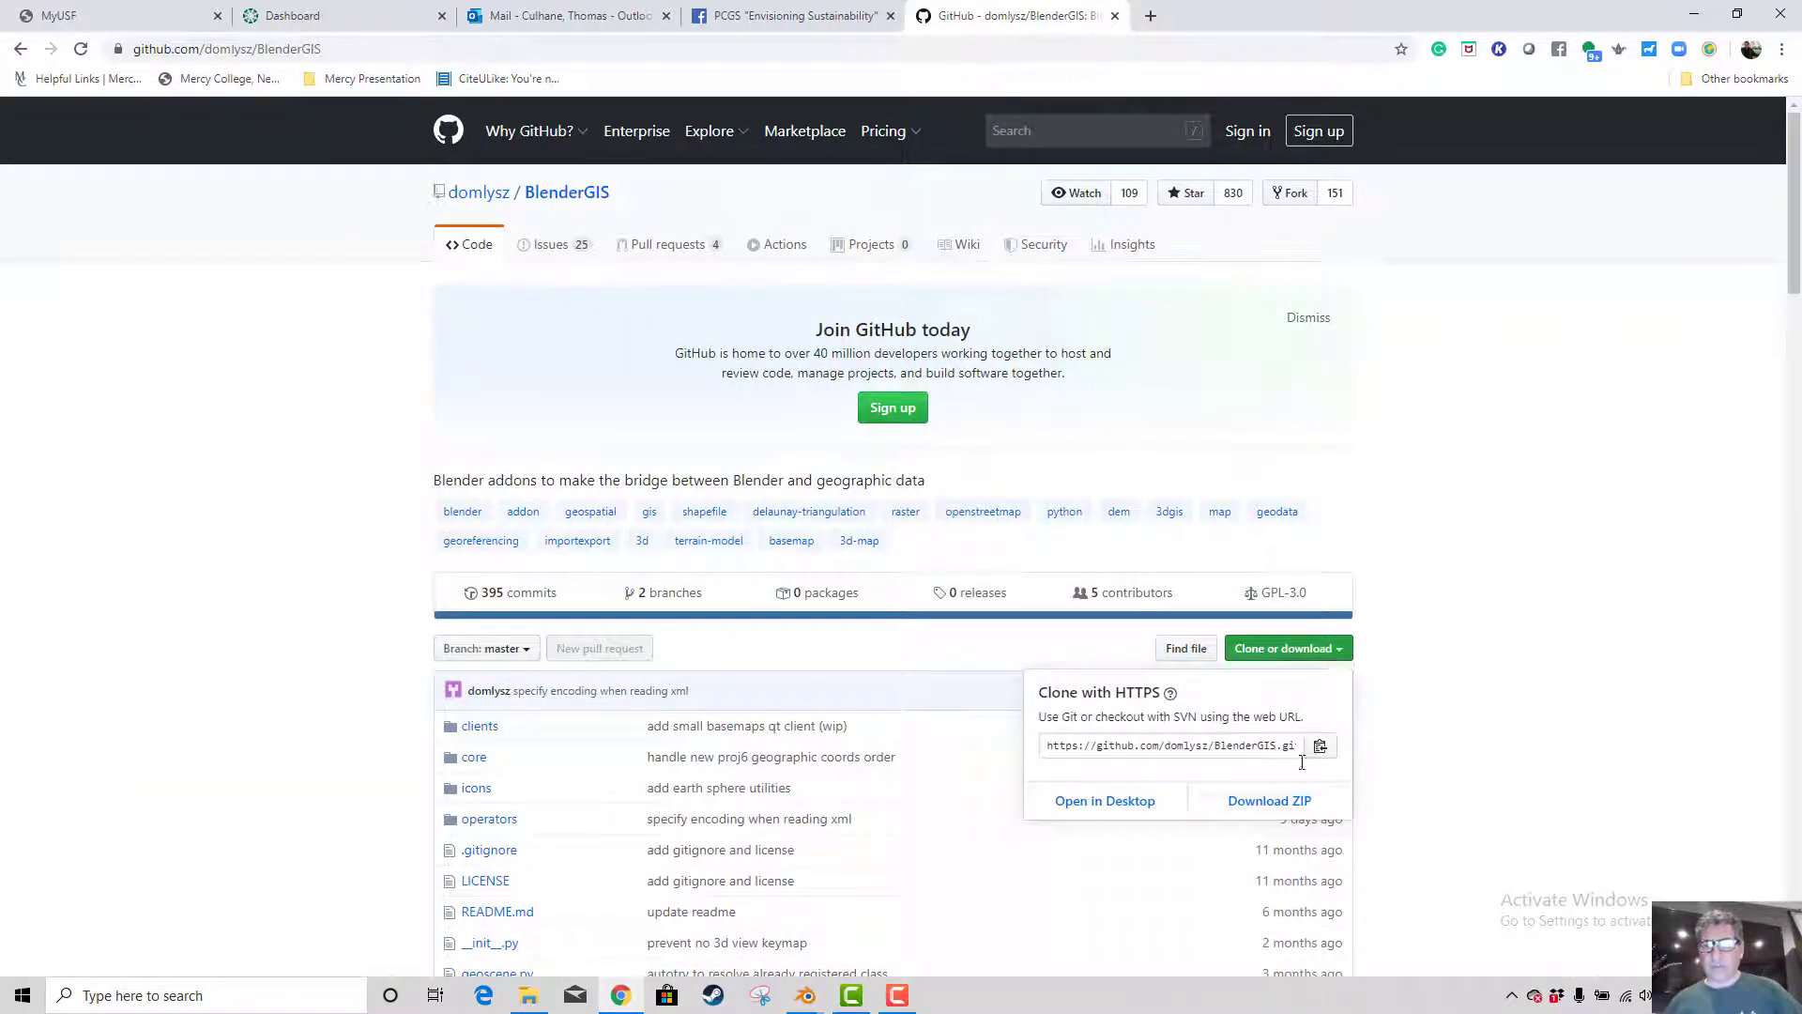
pyautogui.click(1533, 650)
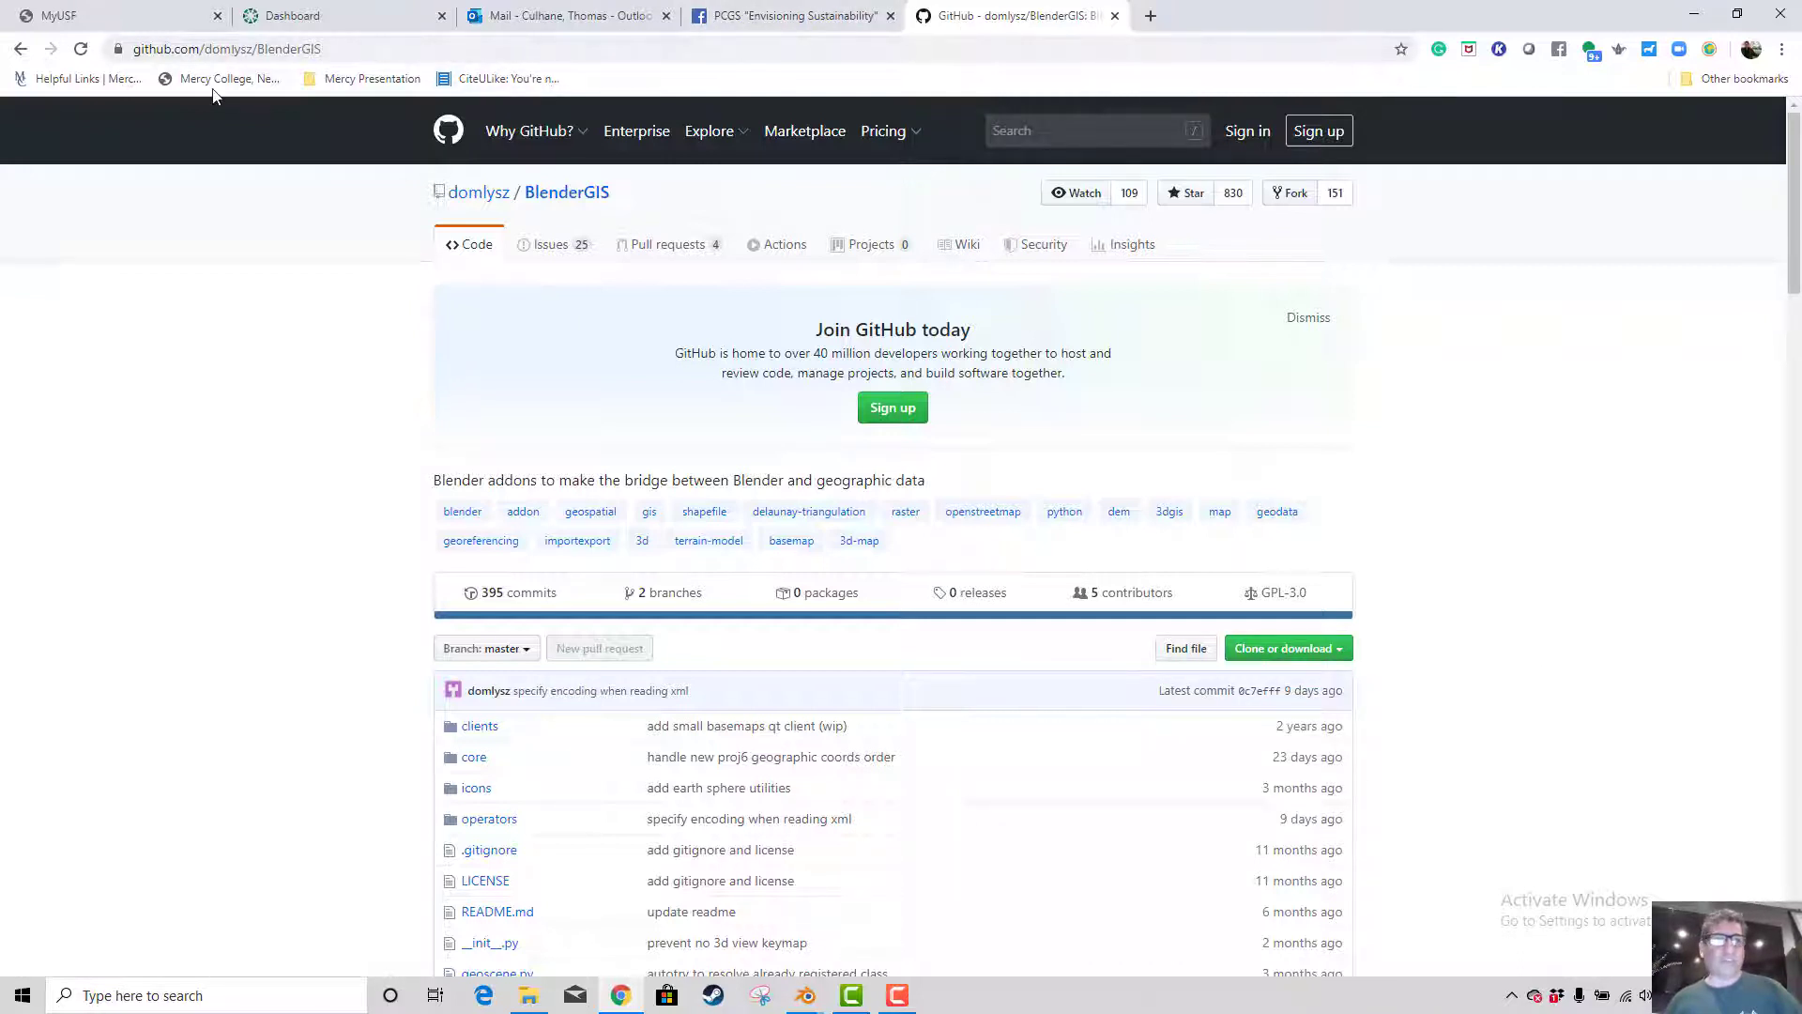
# Open the Quick start guide from the repository's README and go on to the "Install and usage" wiki page
pyautogui.scroll(-10, 865, 488)
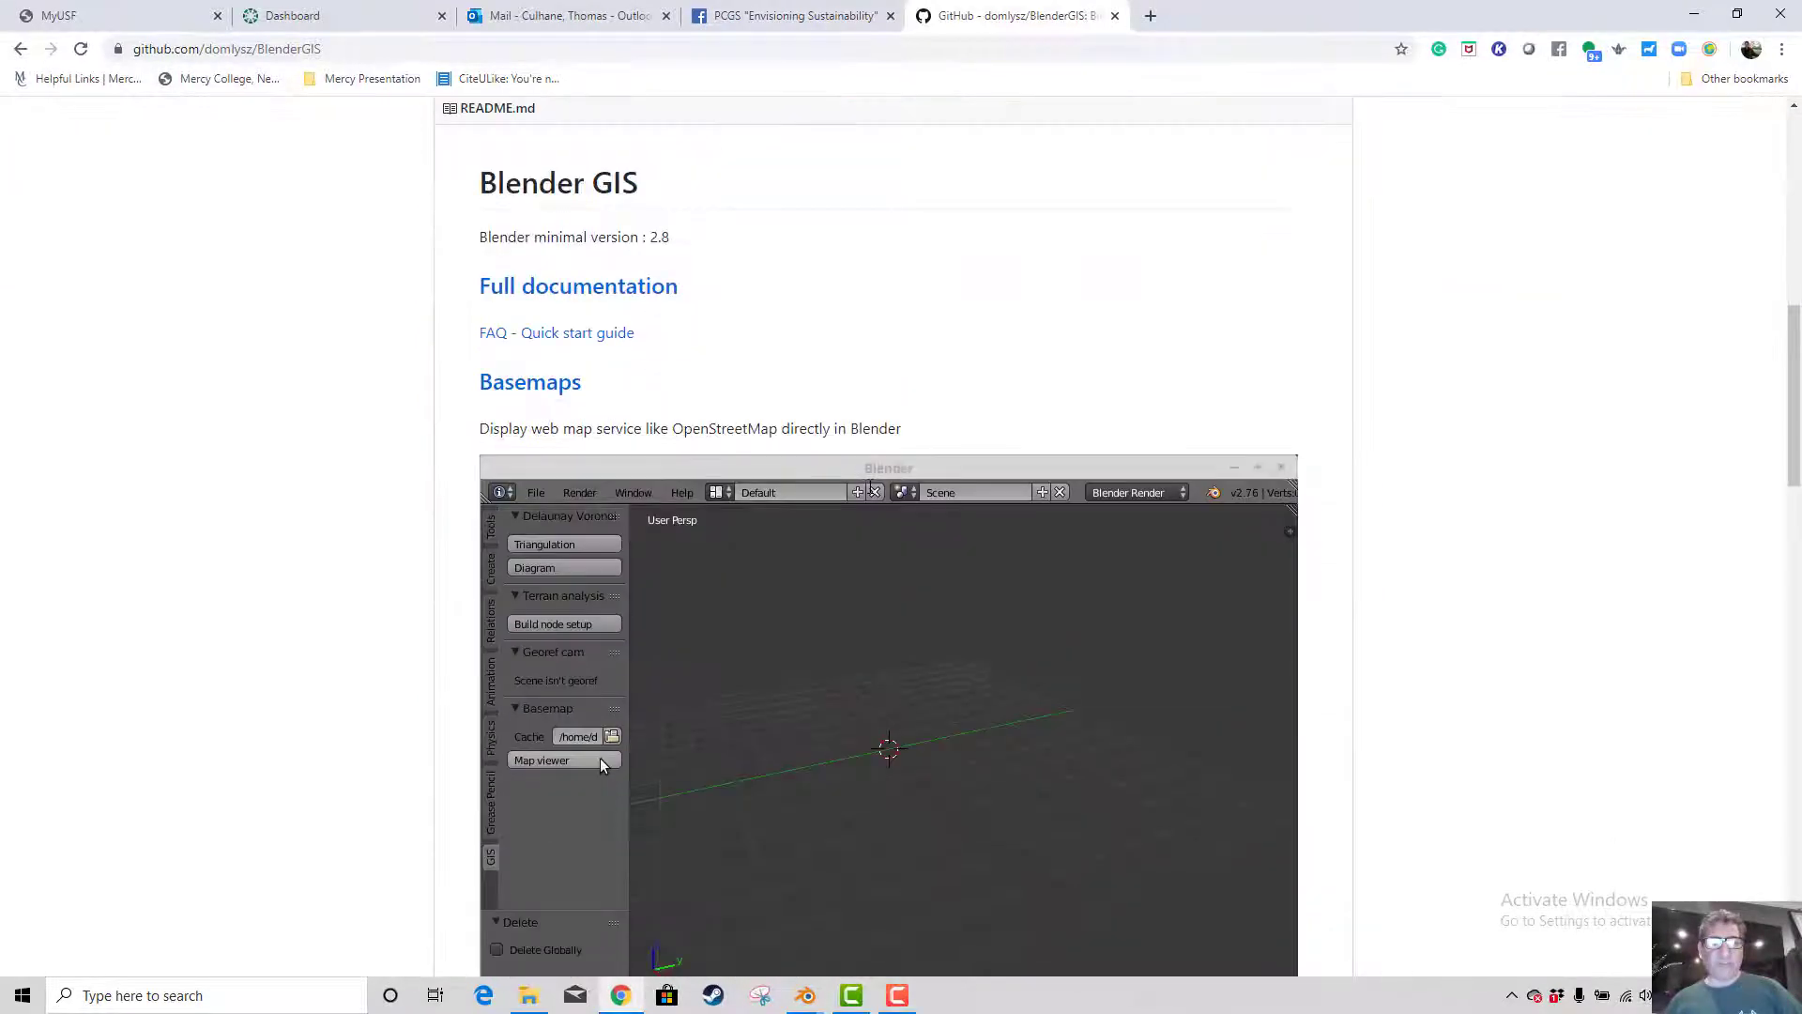
pyautogui.click(575, 333)
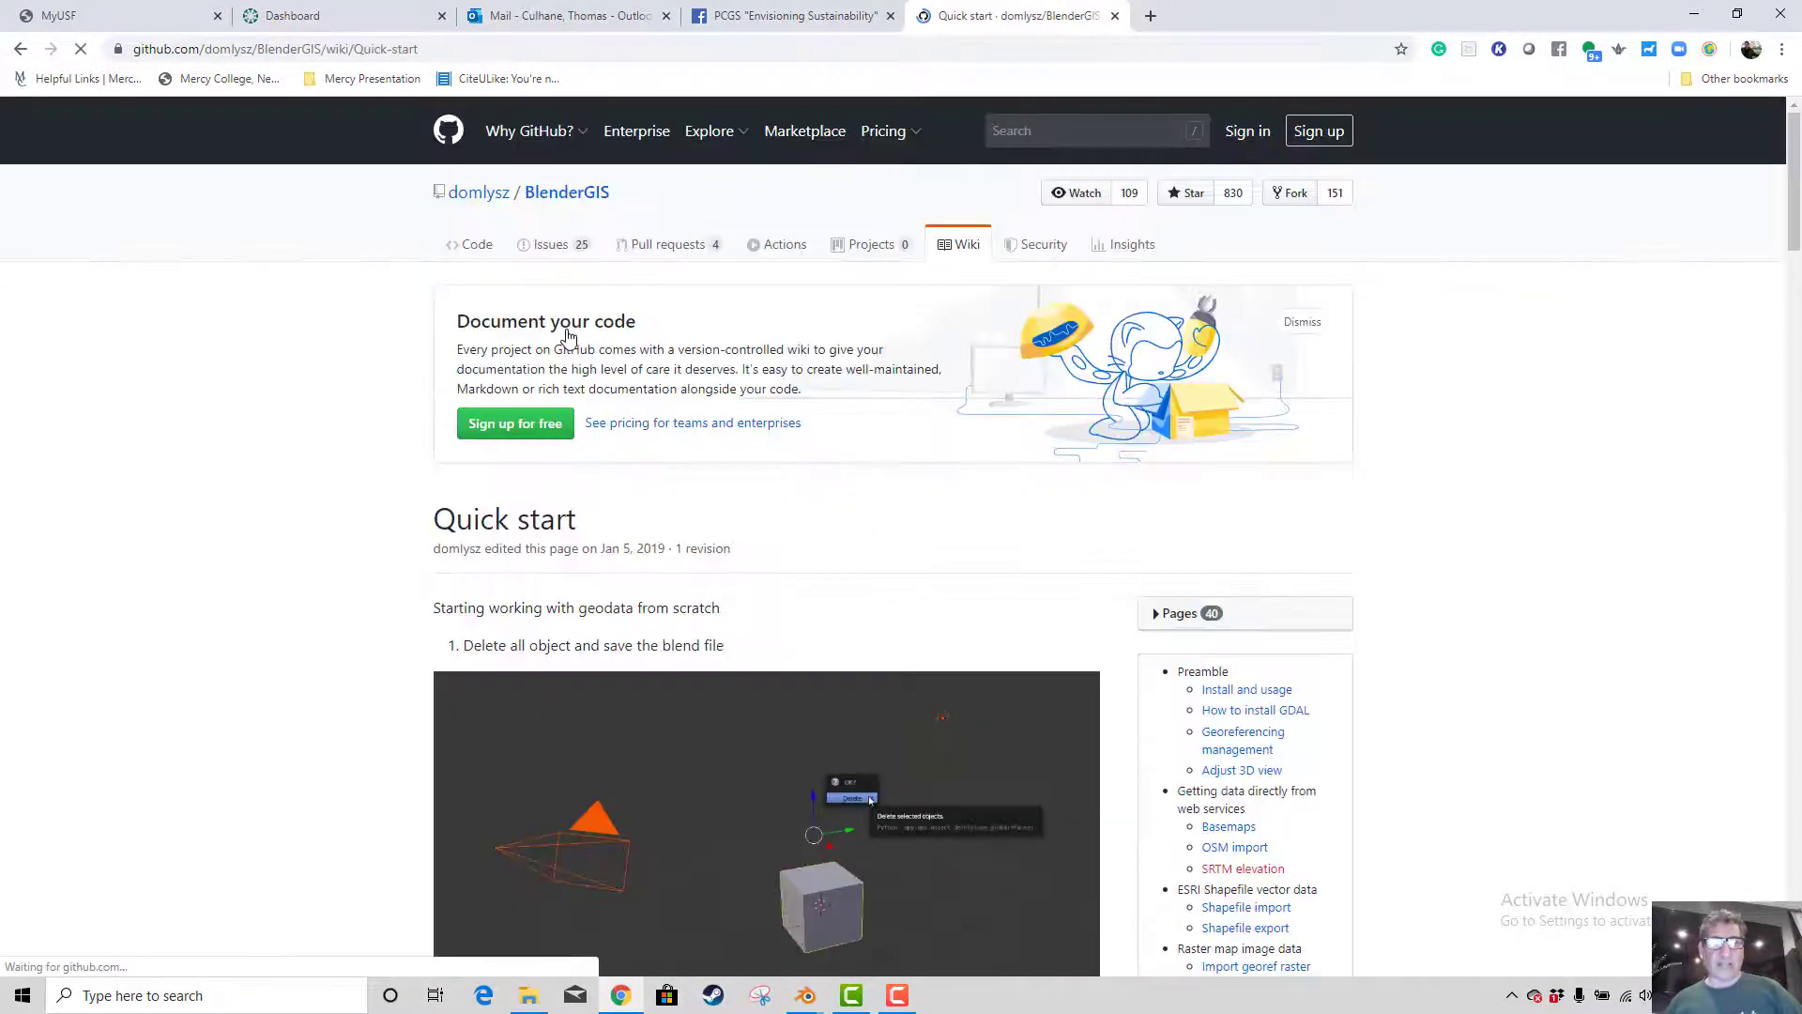
pyautogui.scroll(-3, 864, 455)
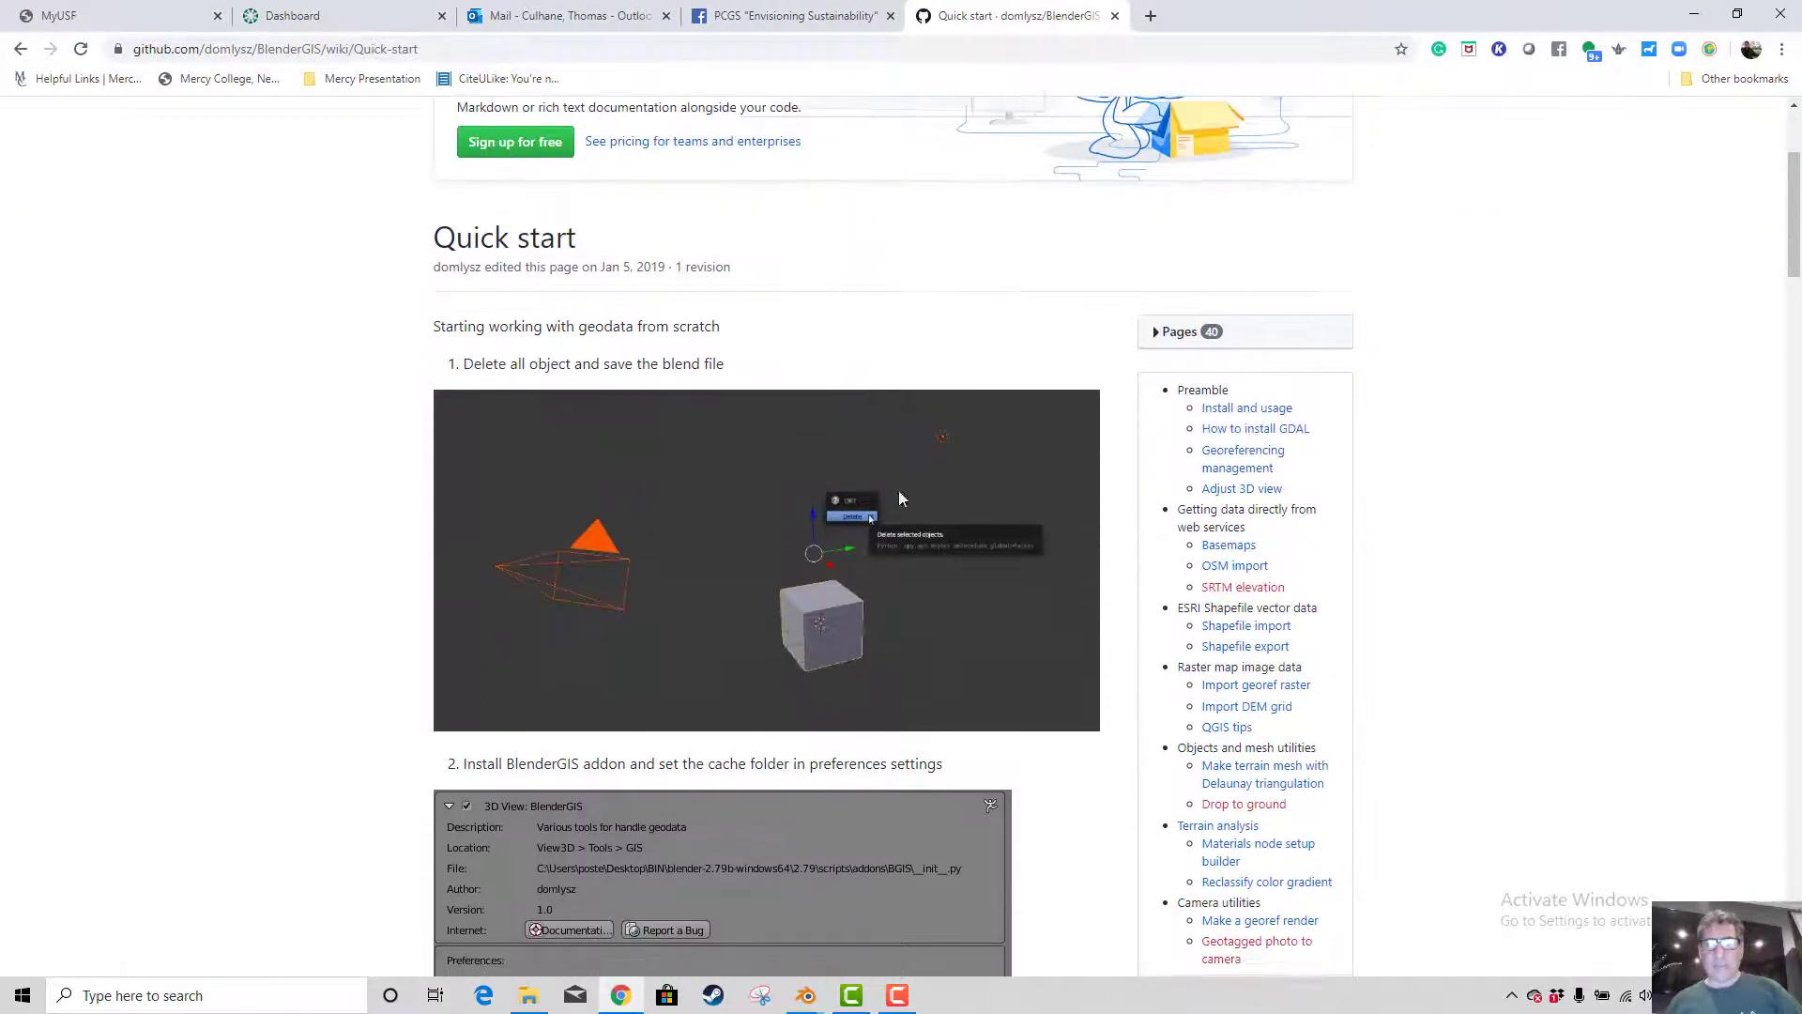
pyautogui.click(1232, 416)
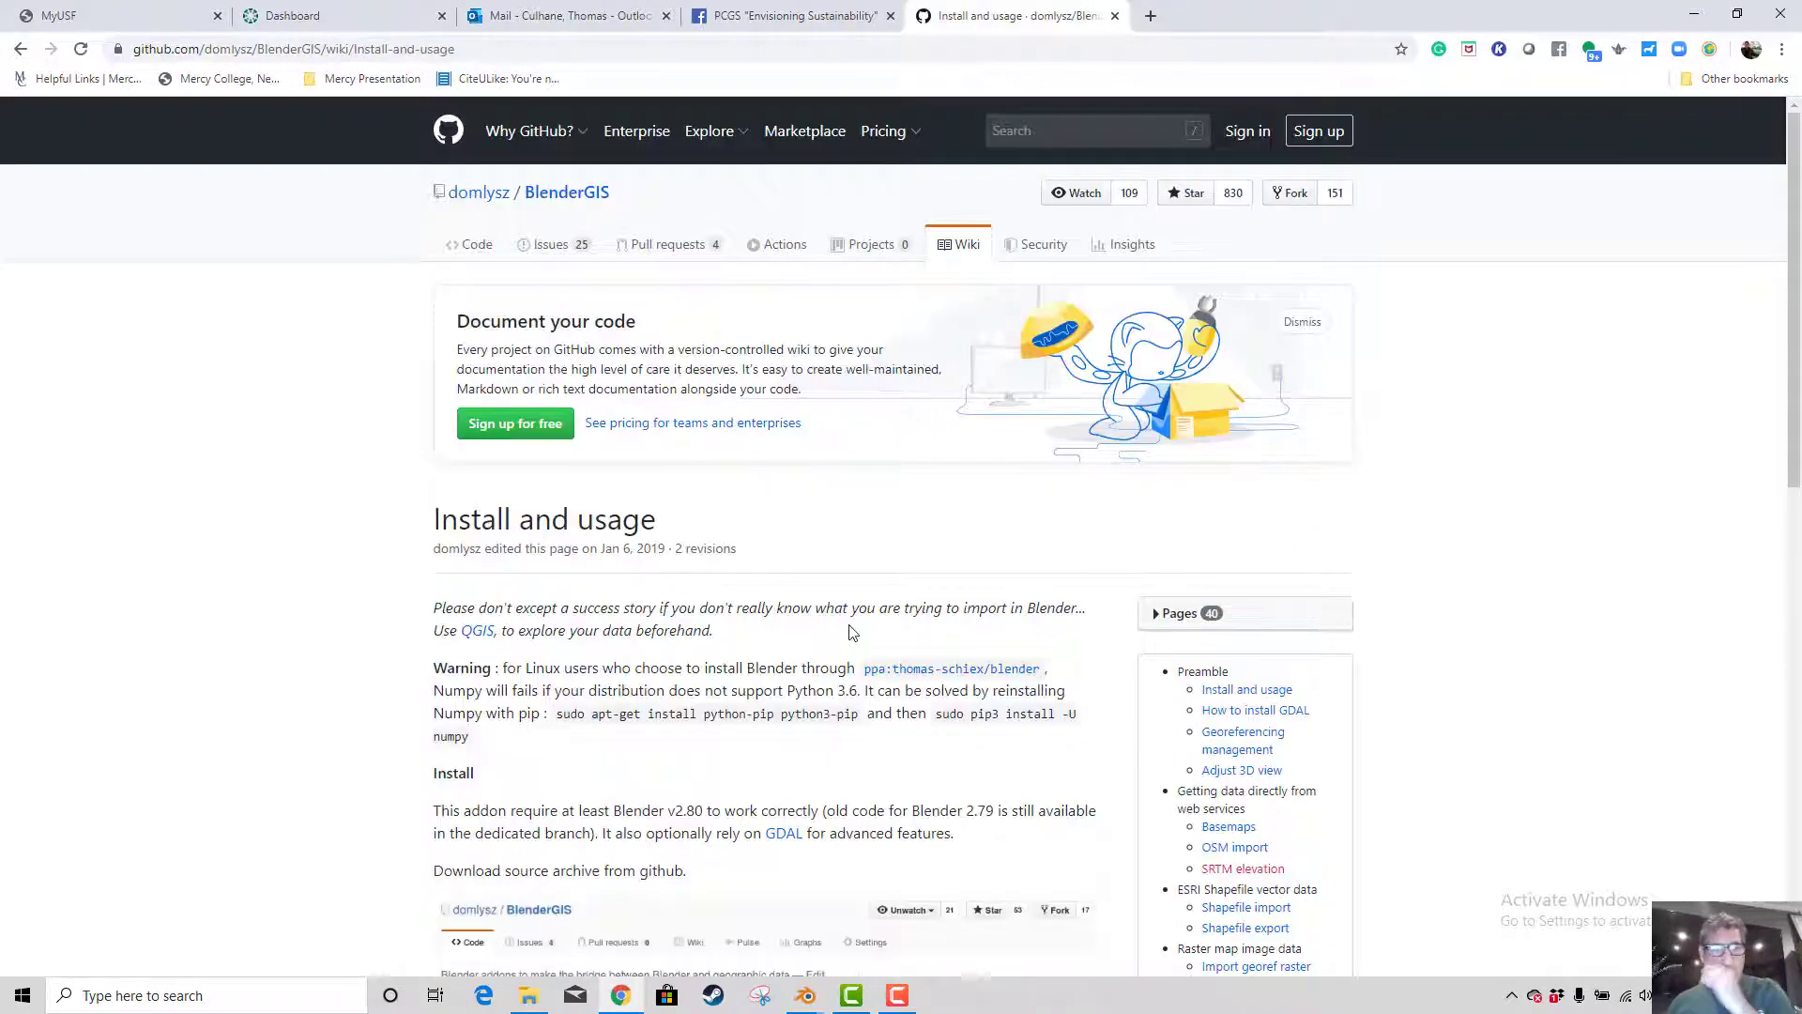
# Read the "Install and usage" instructions for downloading, installing and using the BlenderGIS add-on
pyautogui.scroll(-5, 850, 632)
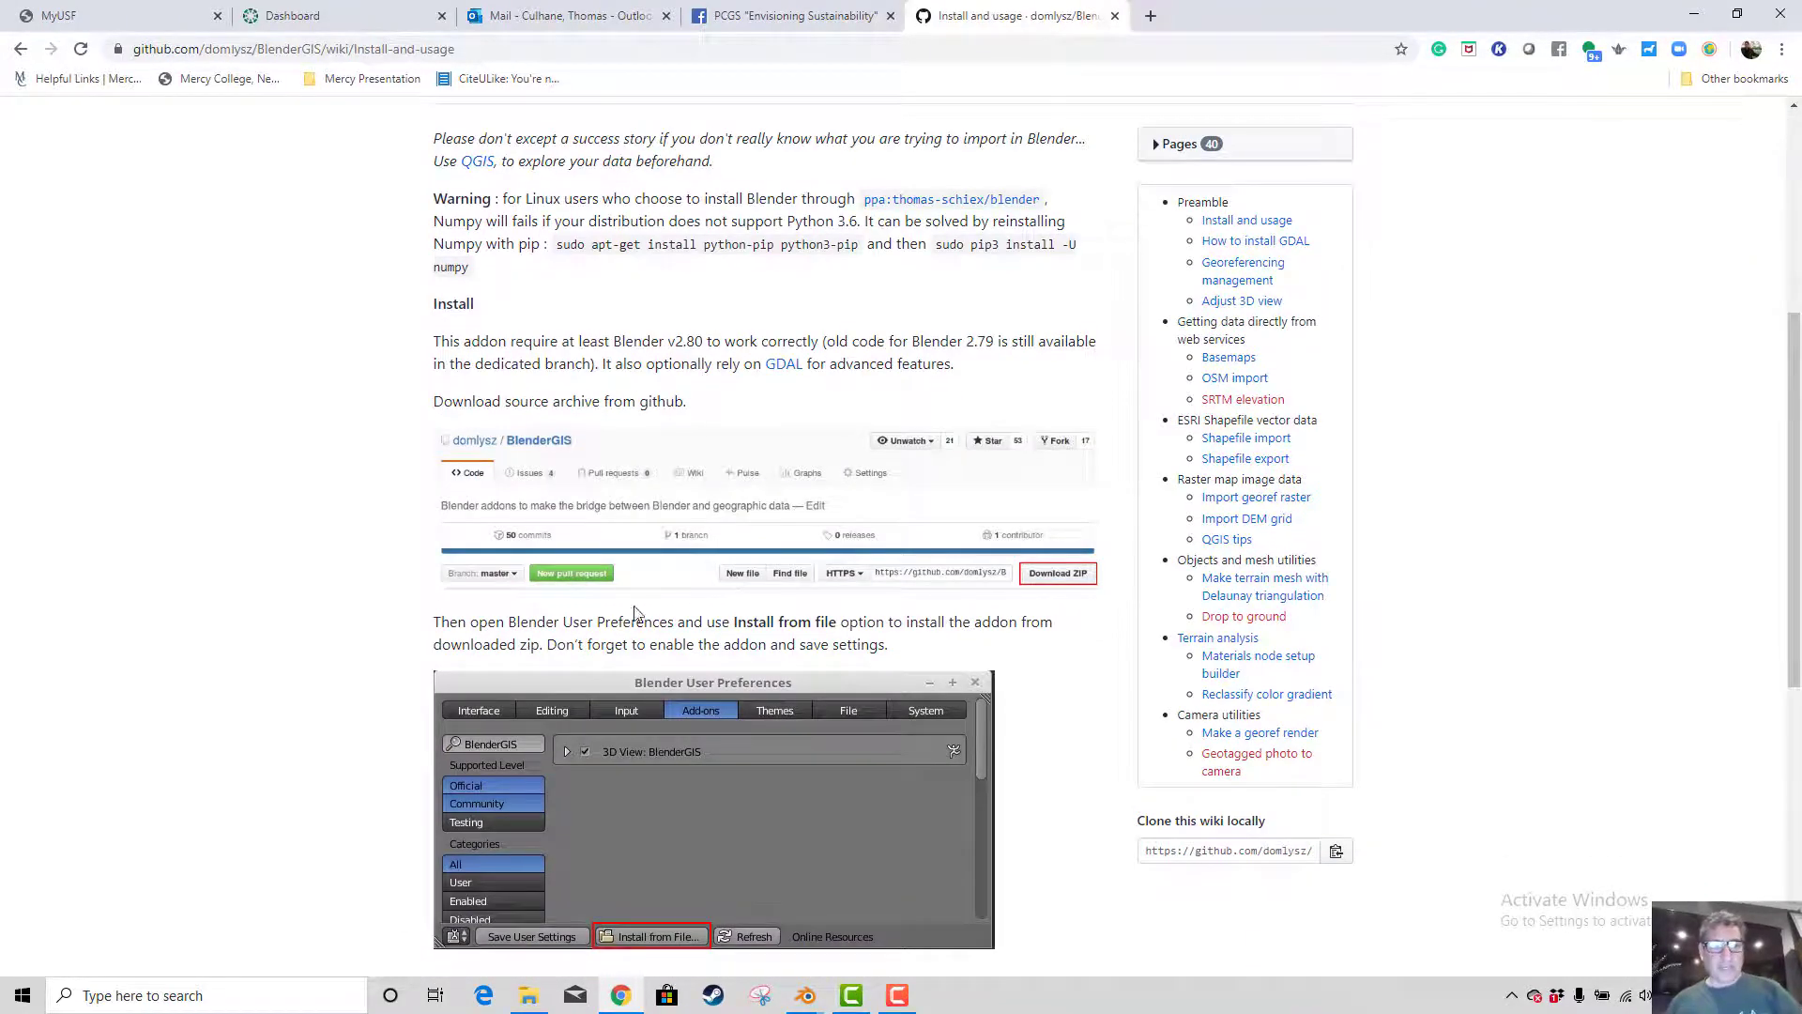
pyautogui.scroll(-1, 769, 610)
pyautogui.scroll(-1, 850, 719)
pyautogui.scroll(7, 704, 549)
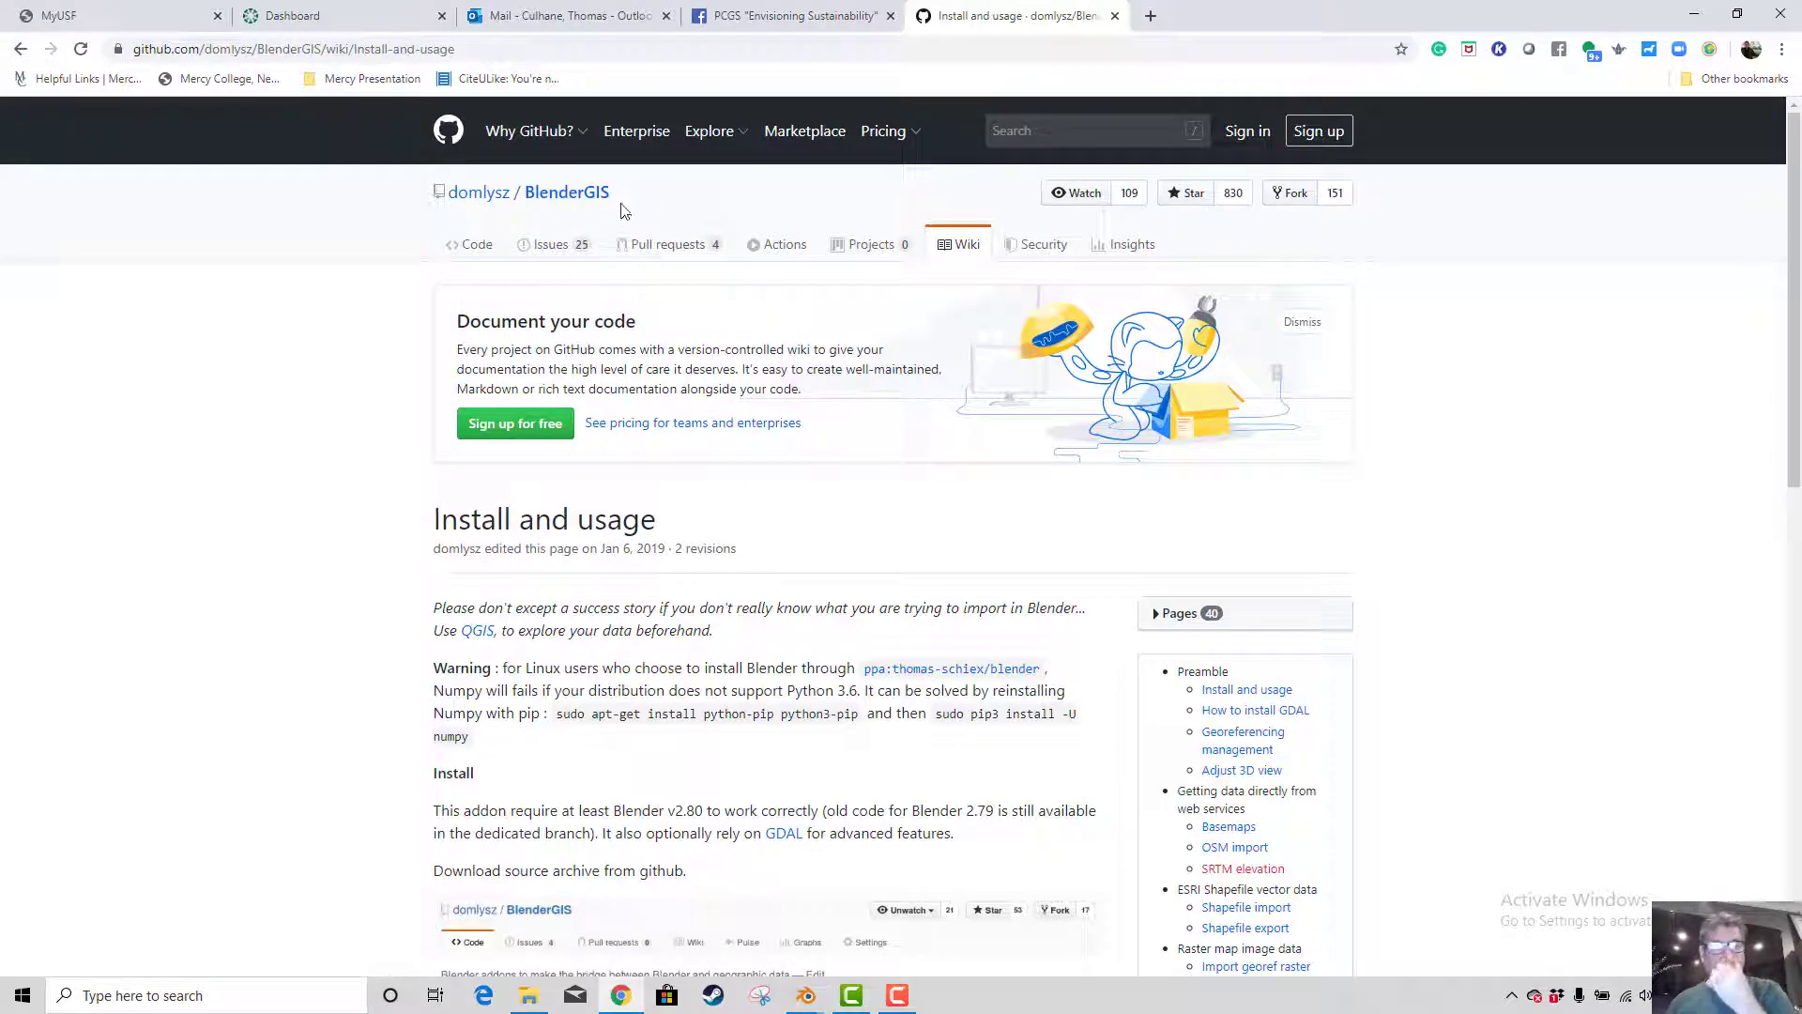
pyautogui.scroll(-4, 604, 491)
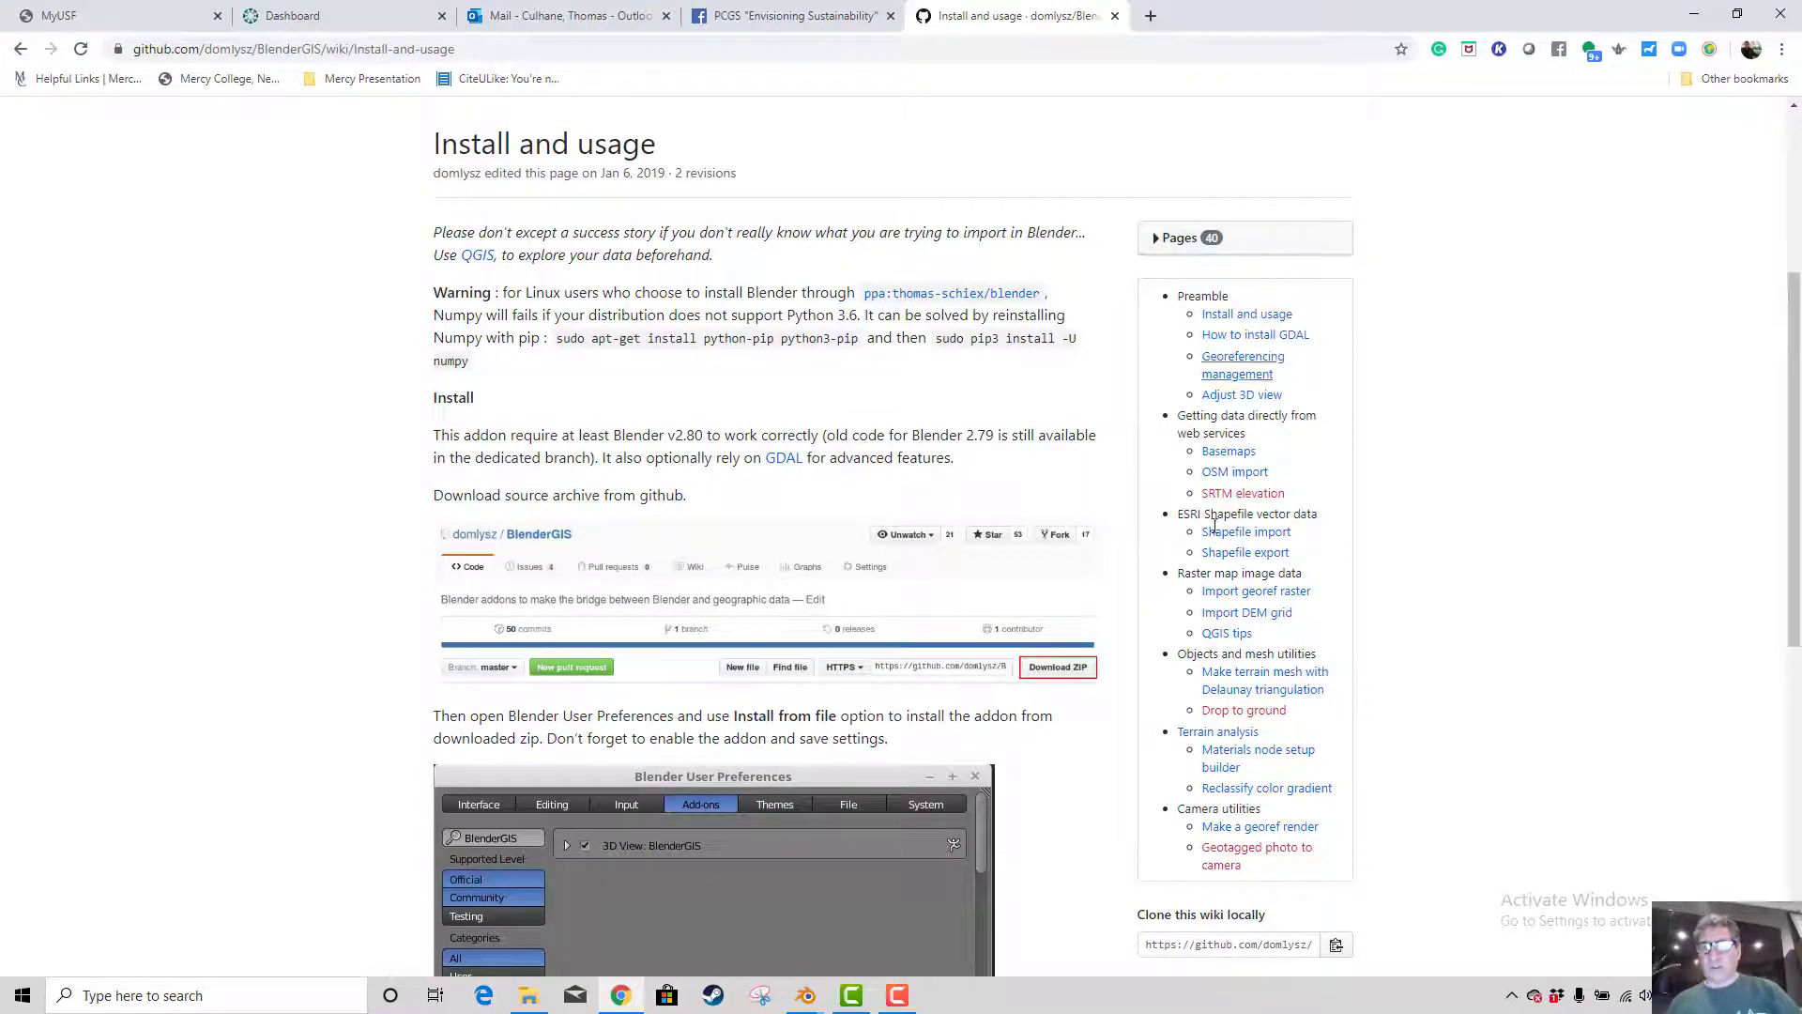
pyautogui.scroll(-8, 777, 535)
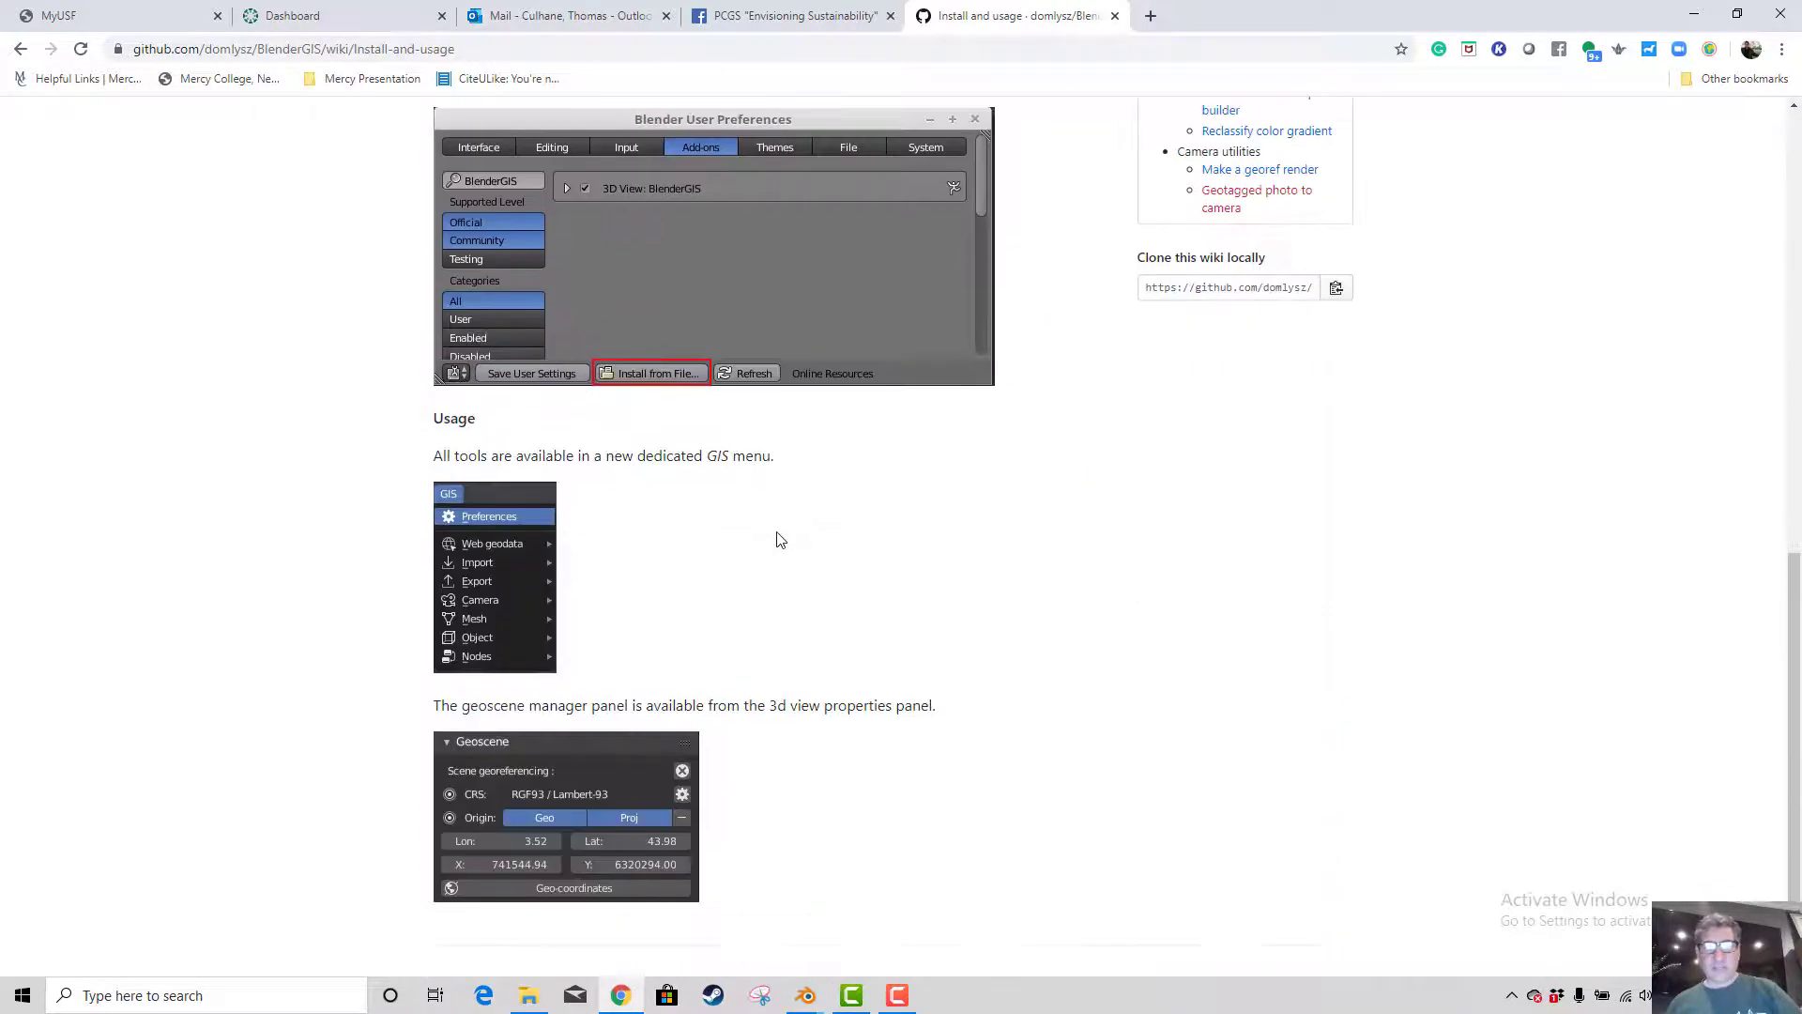
pyautogui.scroll(12, 776, 535)
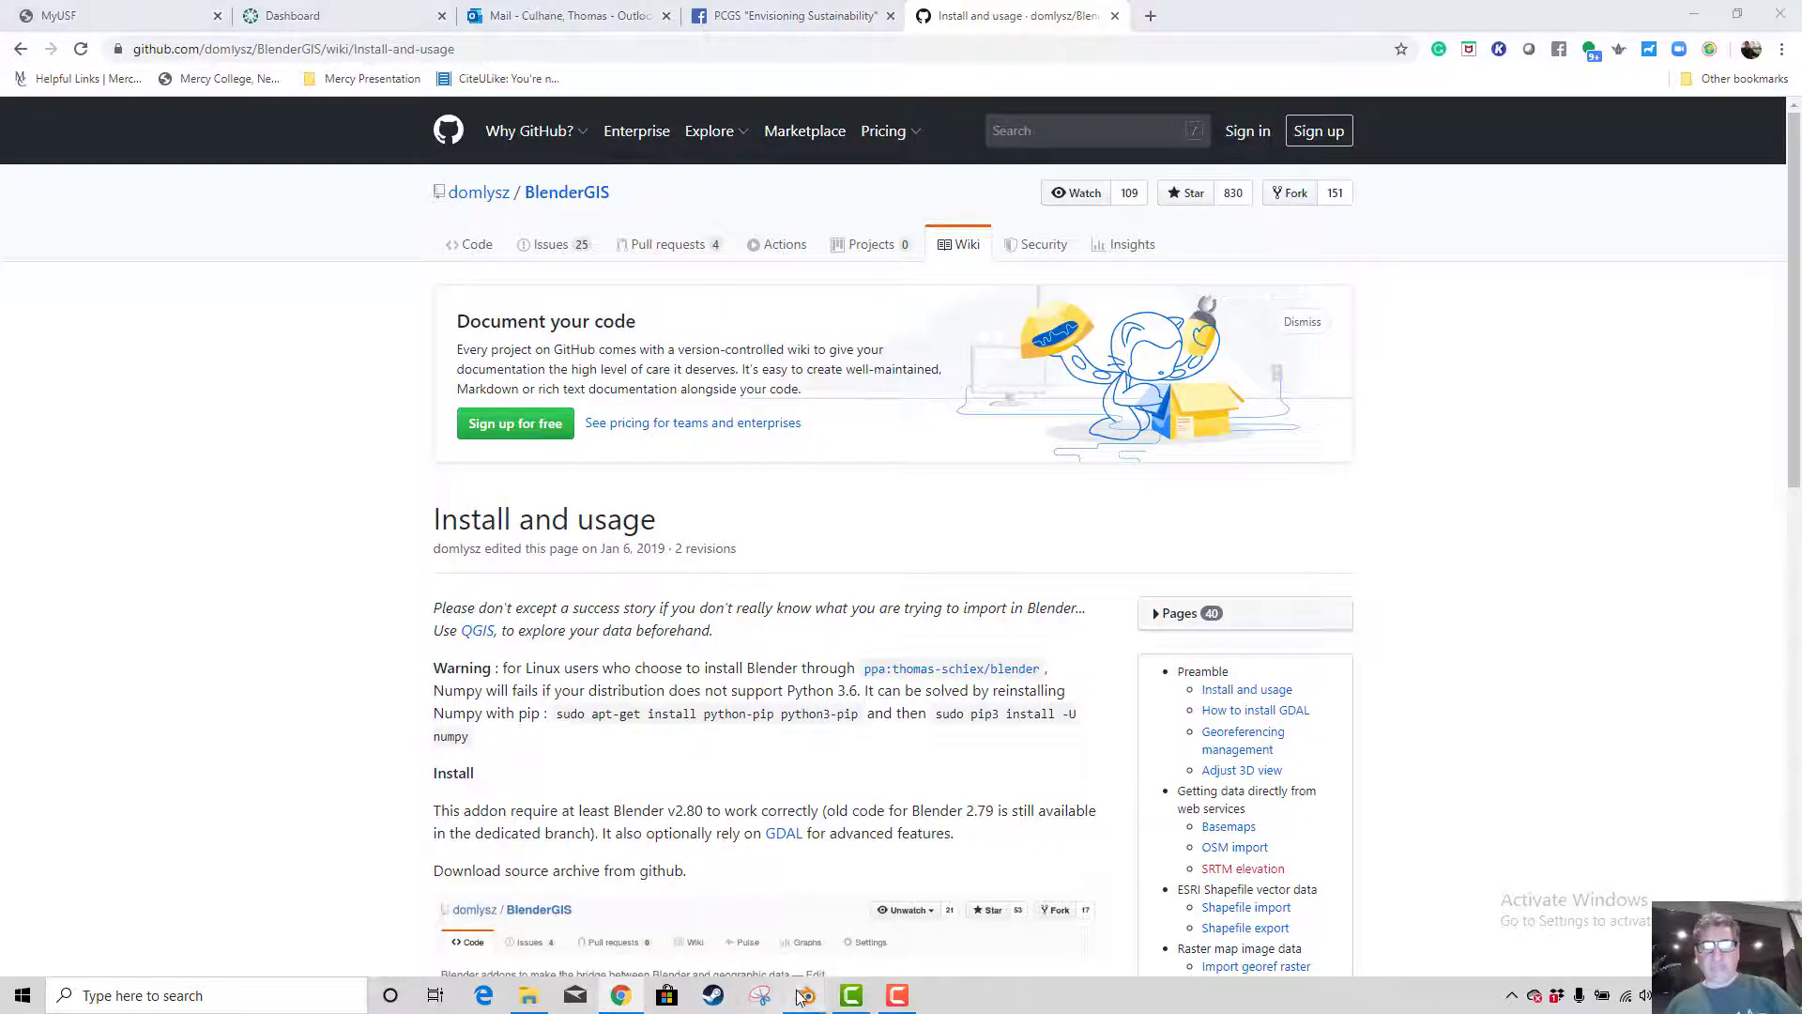
# Switch to Blender and open its Preferences
pyautogui.moveTo(805, 995)
pyautogui.click(735, 898)
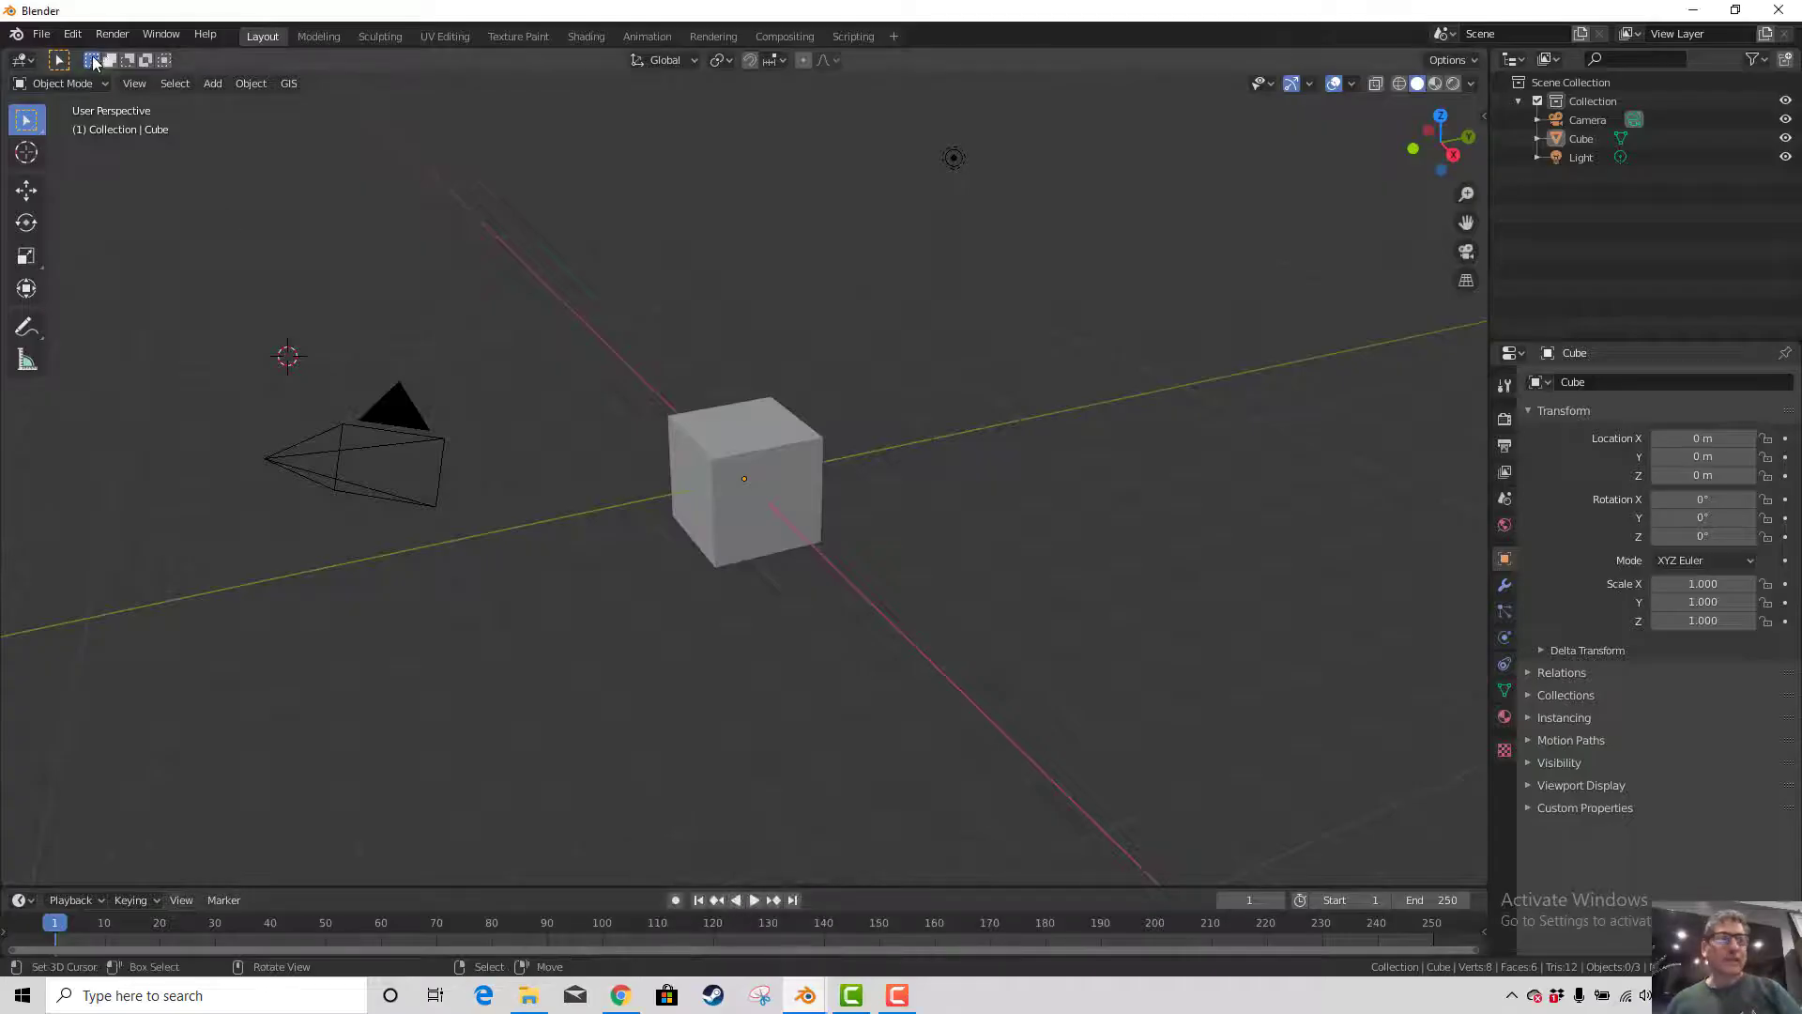
pyautogui.click(43, 36)
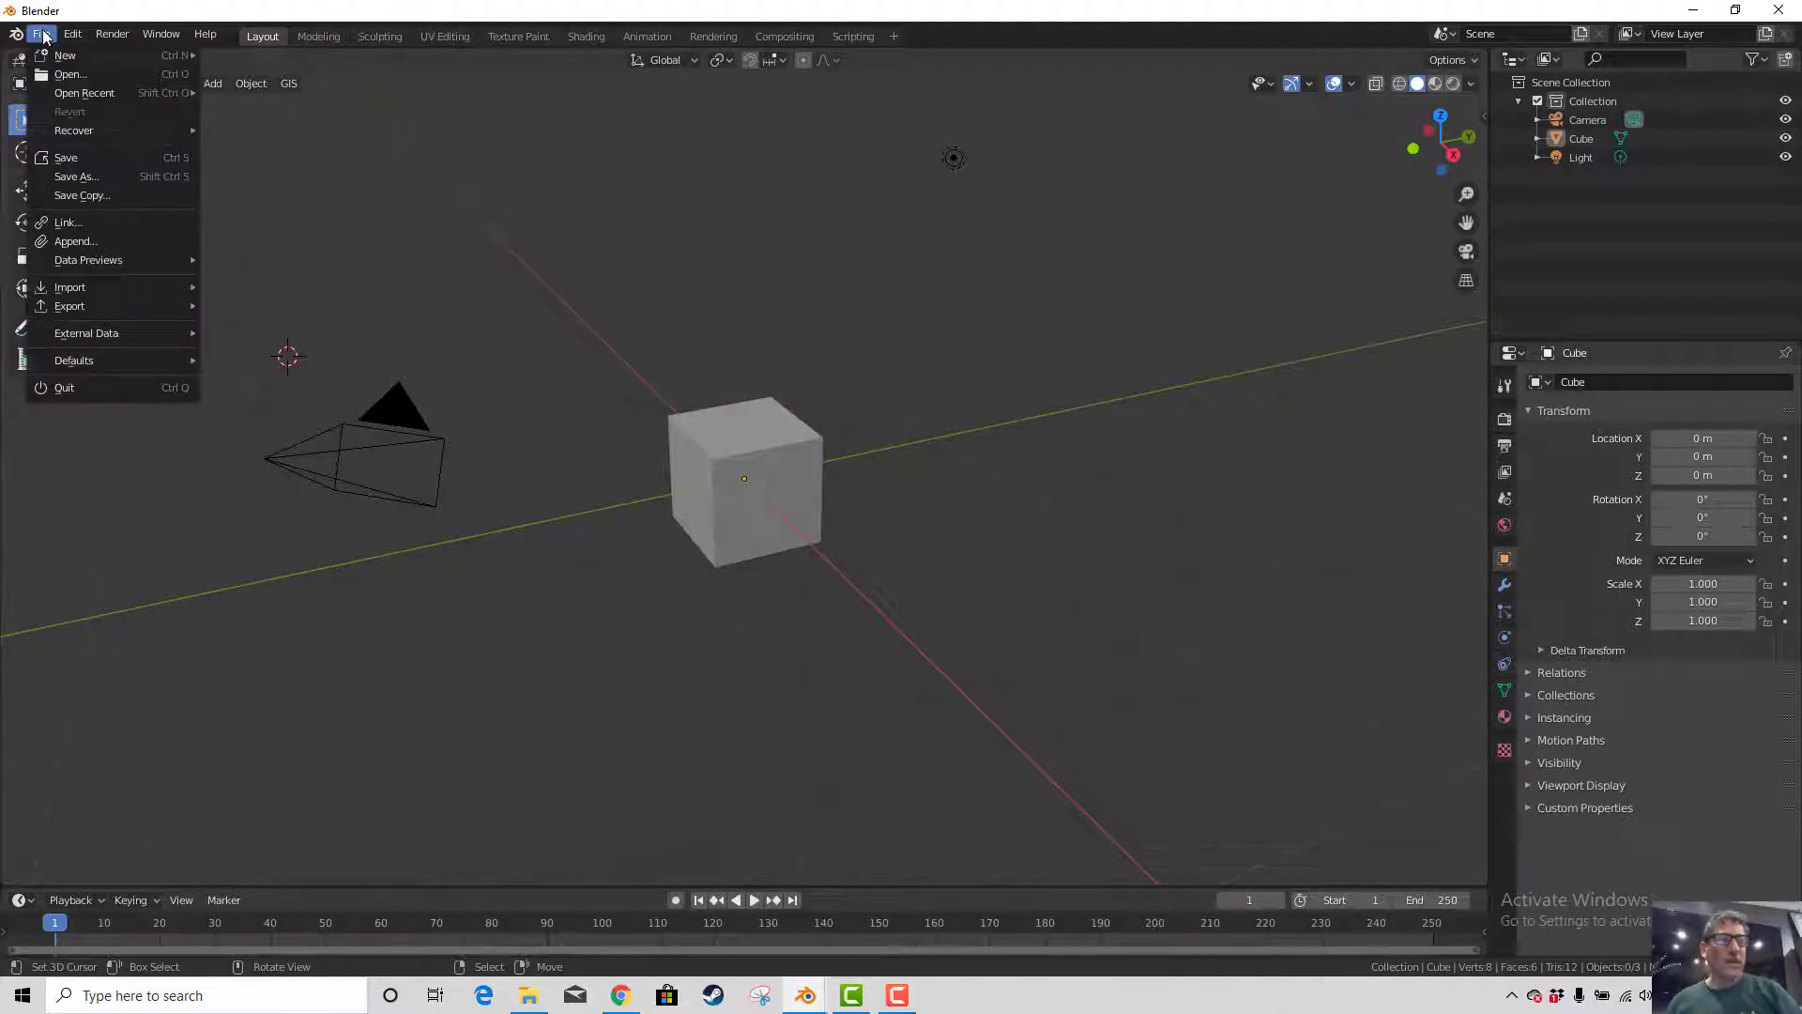
pyautogui.moveTo(73, 35)
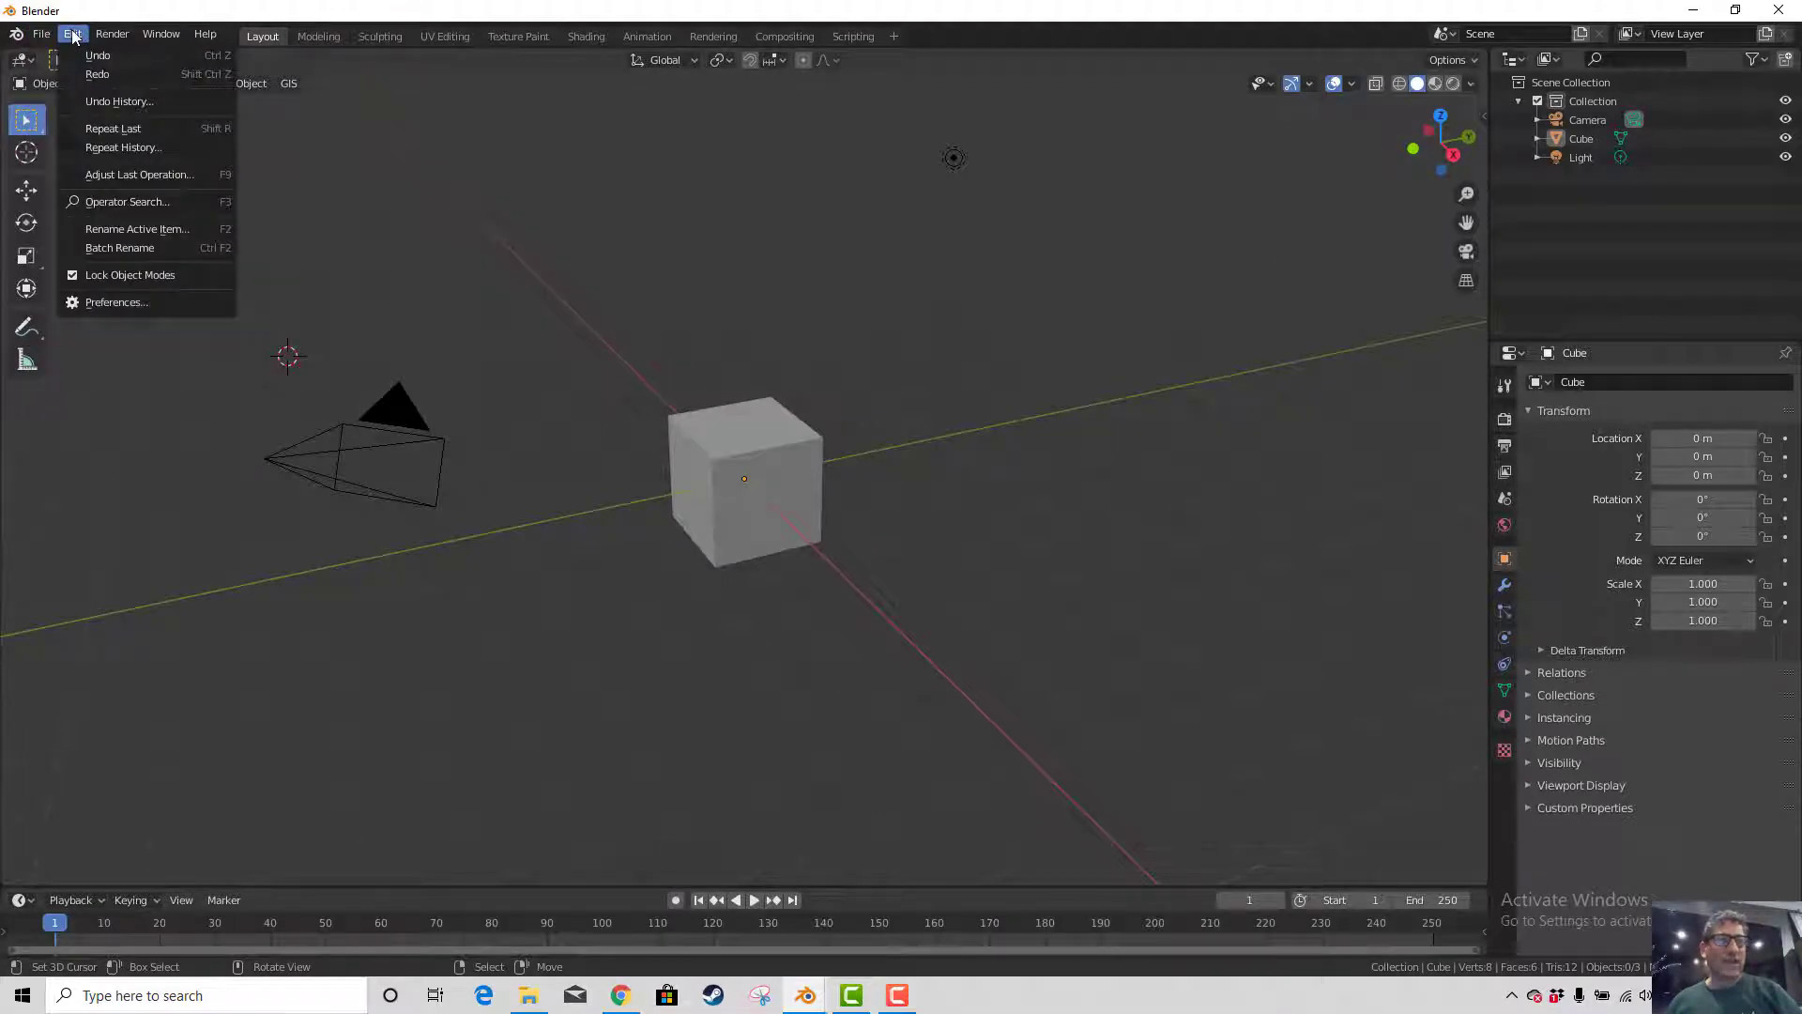
pyautogui.click(134, 303)
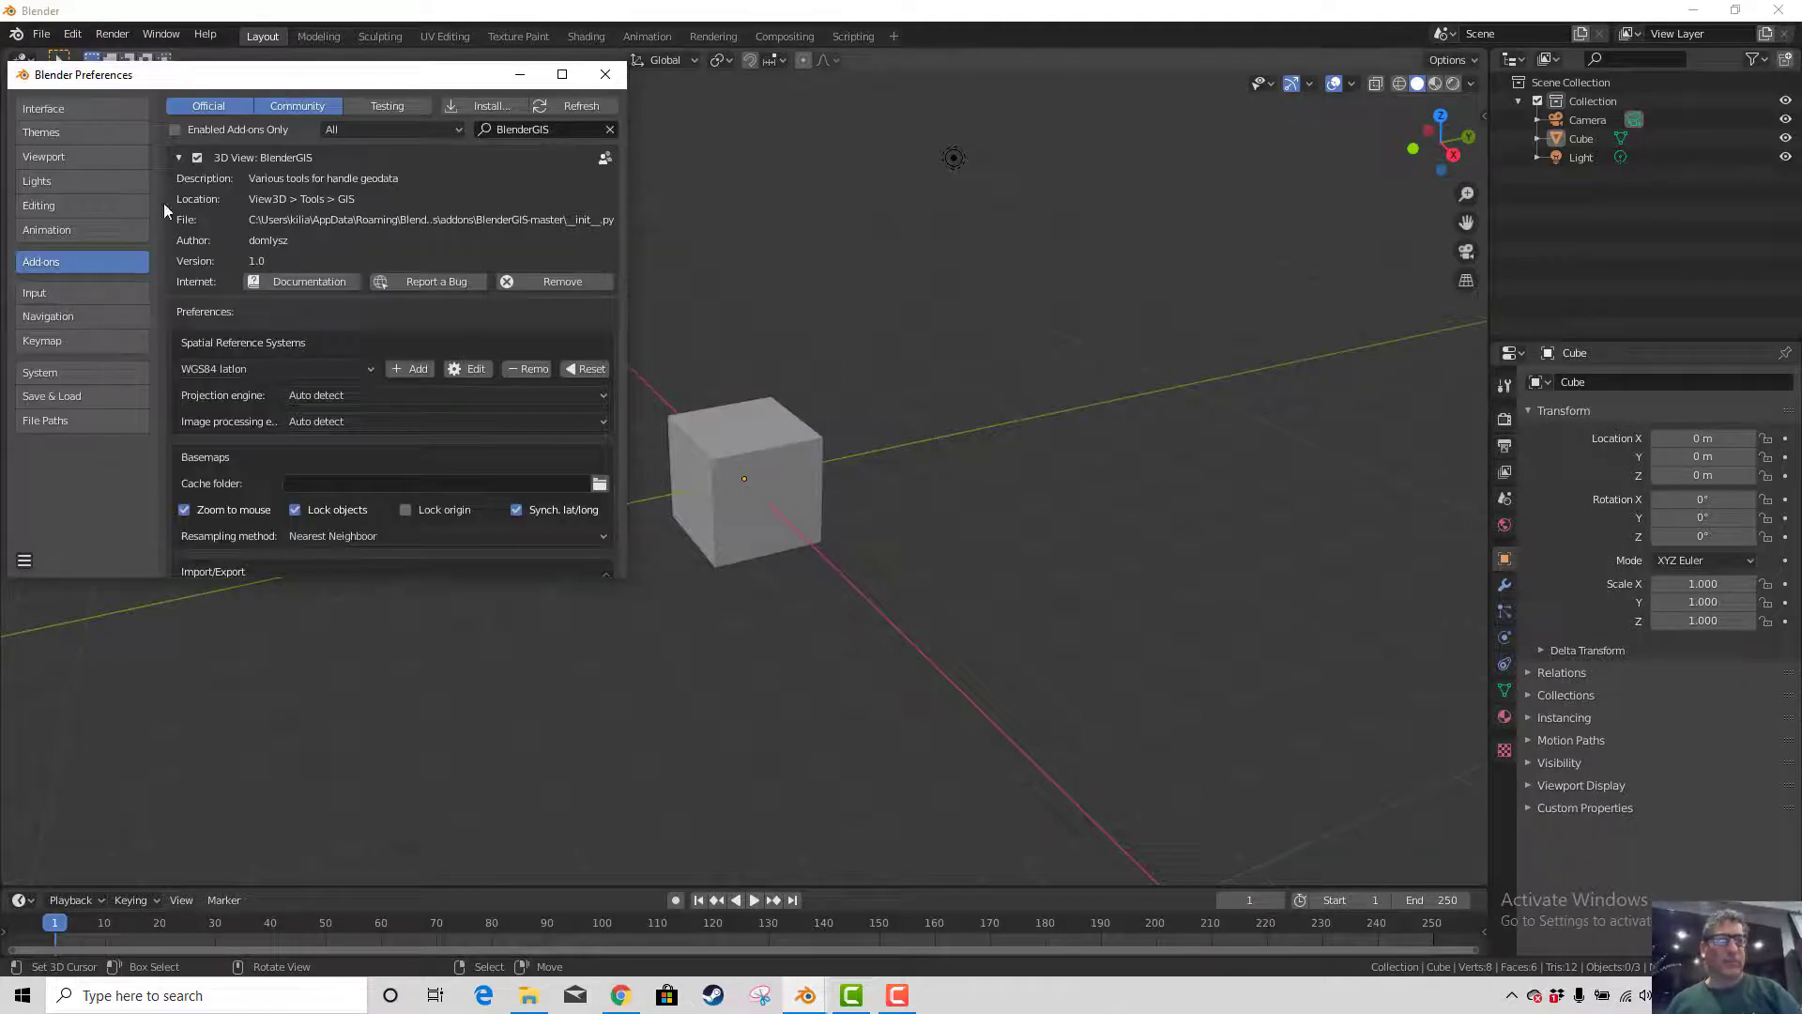
# Look through the Lights and Interface preferences and return to the BlenderGIS entry in the Add-ons preferences
pyautogui.click(114, 223)
pyautogui.click(79, 177)
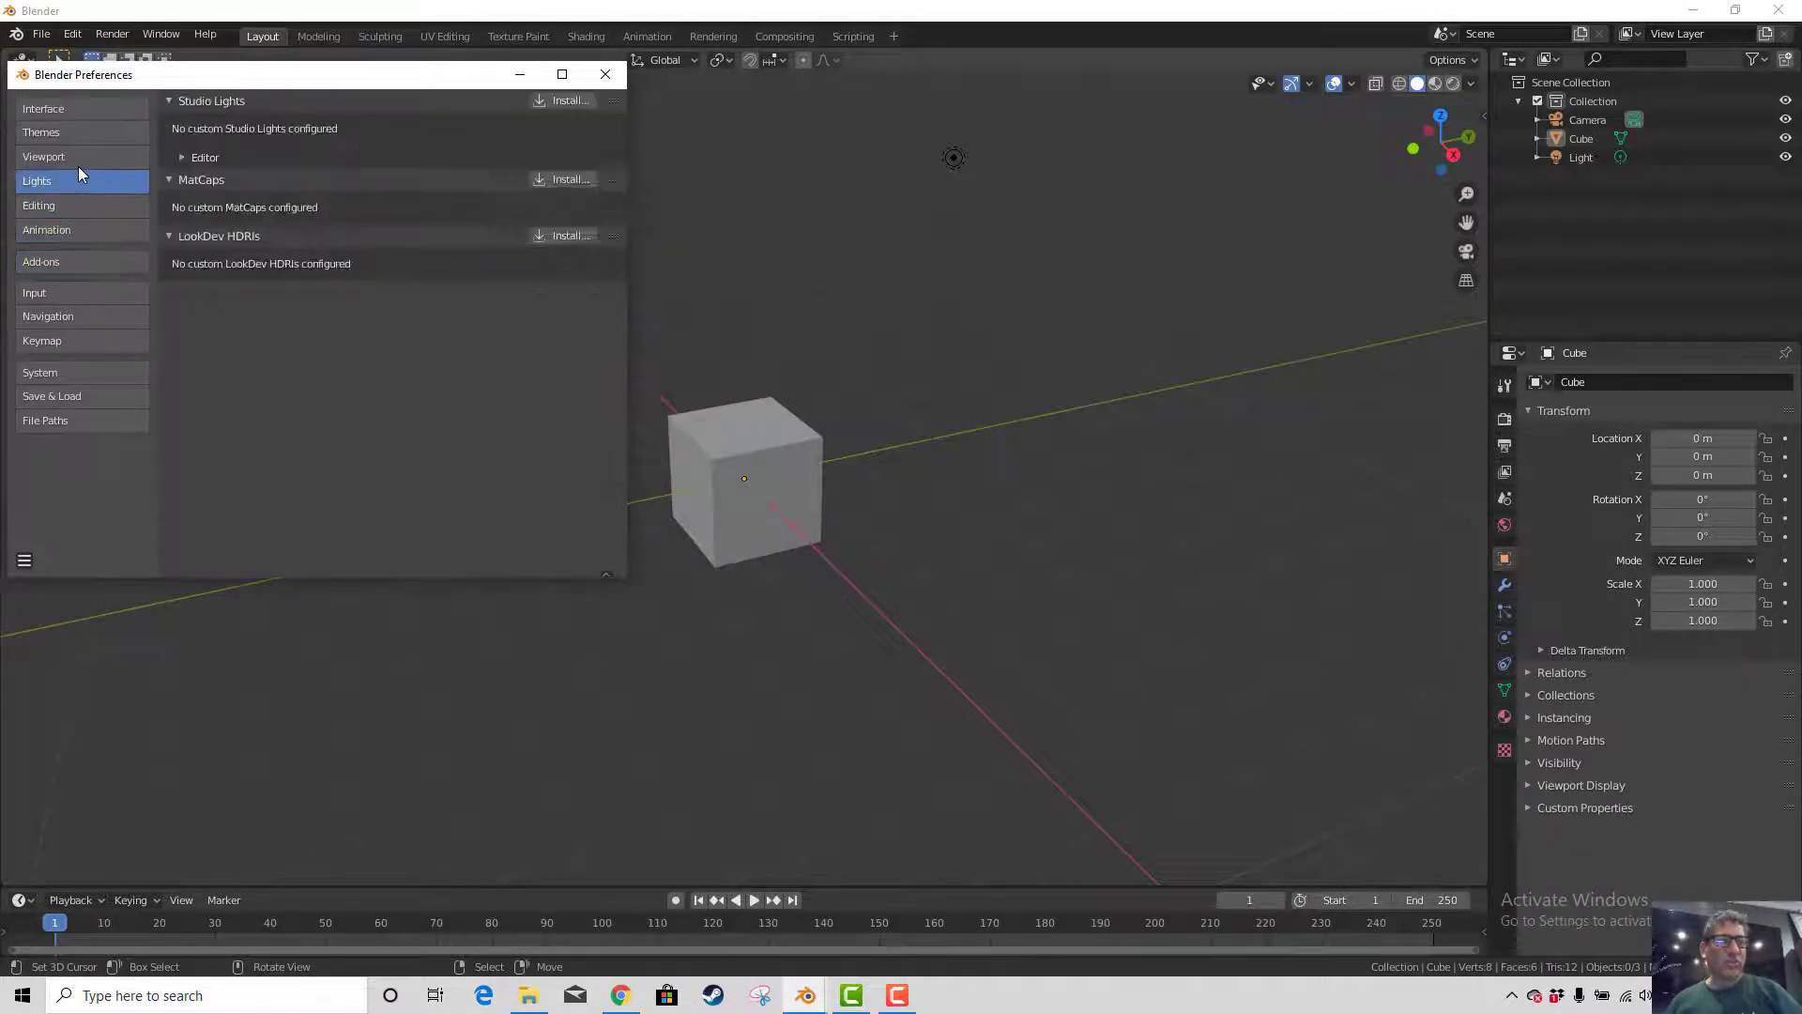
pyautogui.click(75, 110)
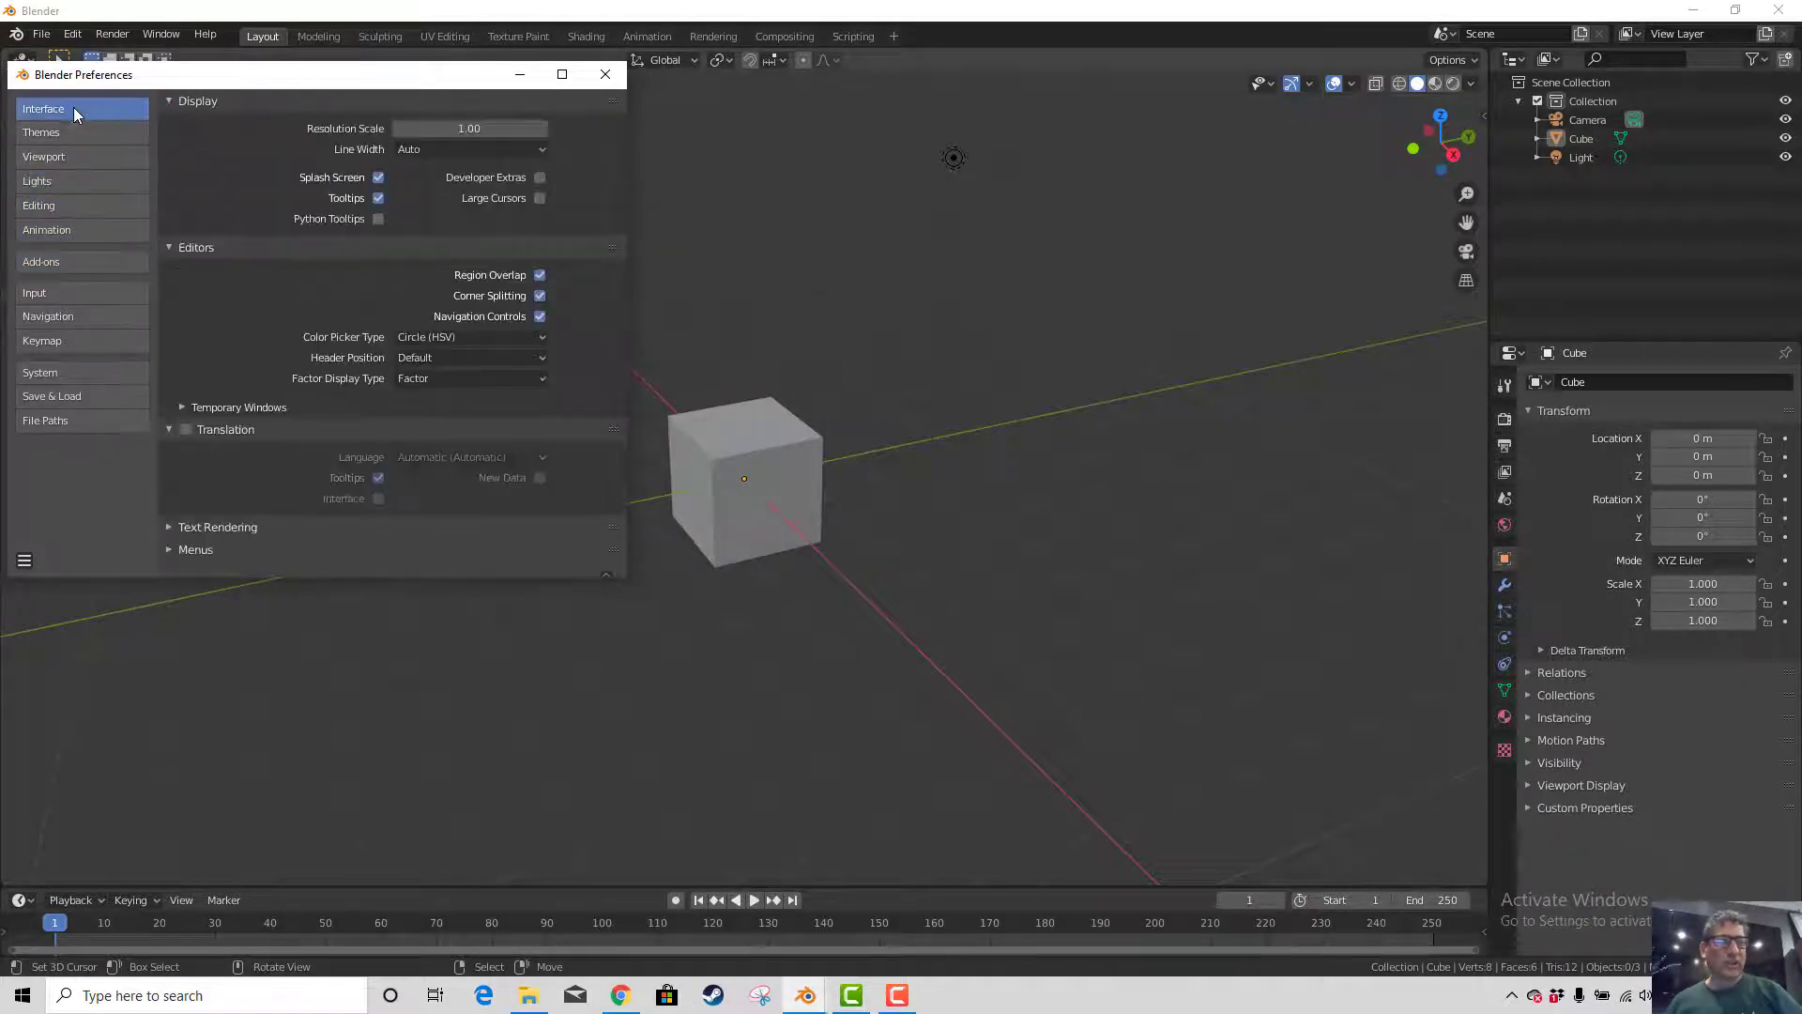
pyautogui.click(48, 266)
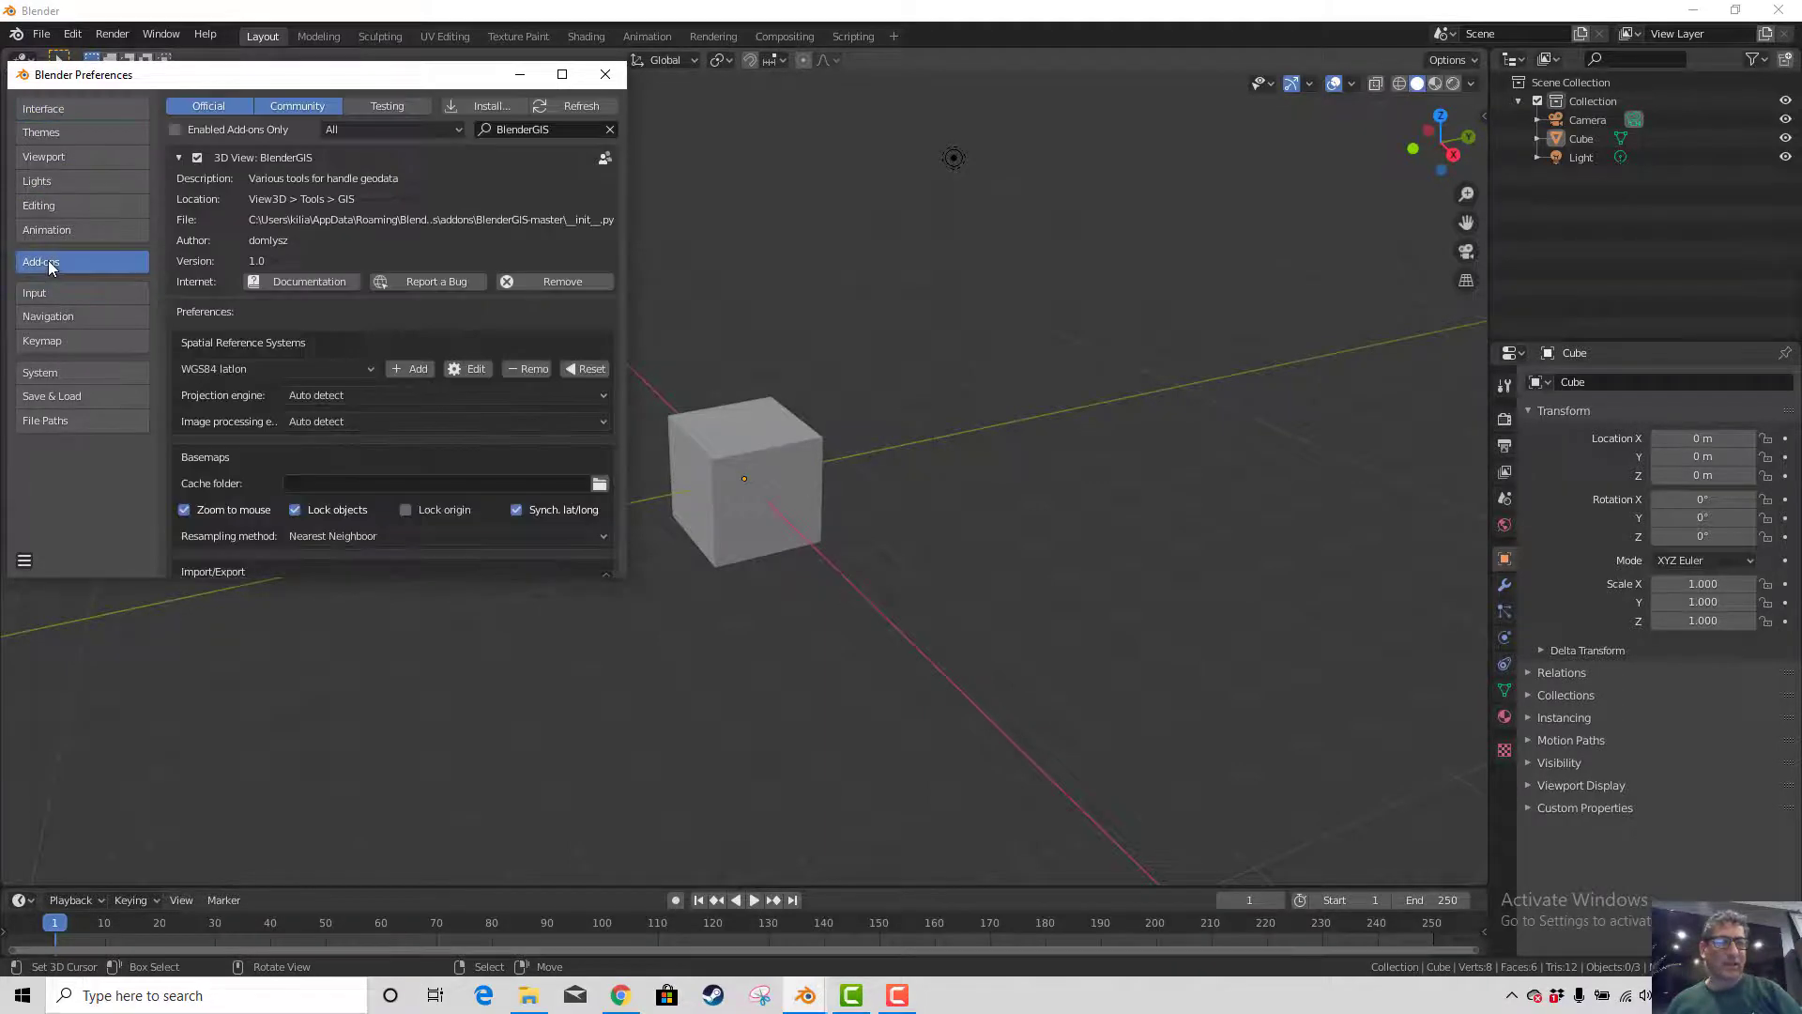
# View BlenderGIS-master.zip in the add-on install browser without installing it, and check the GIS menu in the 3D viewport
pyautogui.click(486, 106)
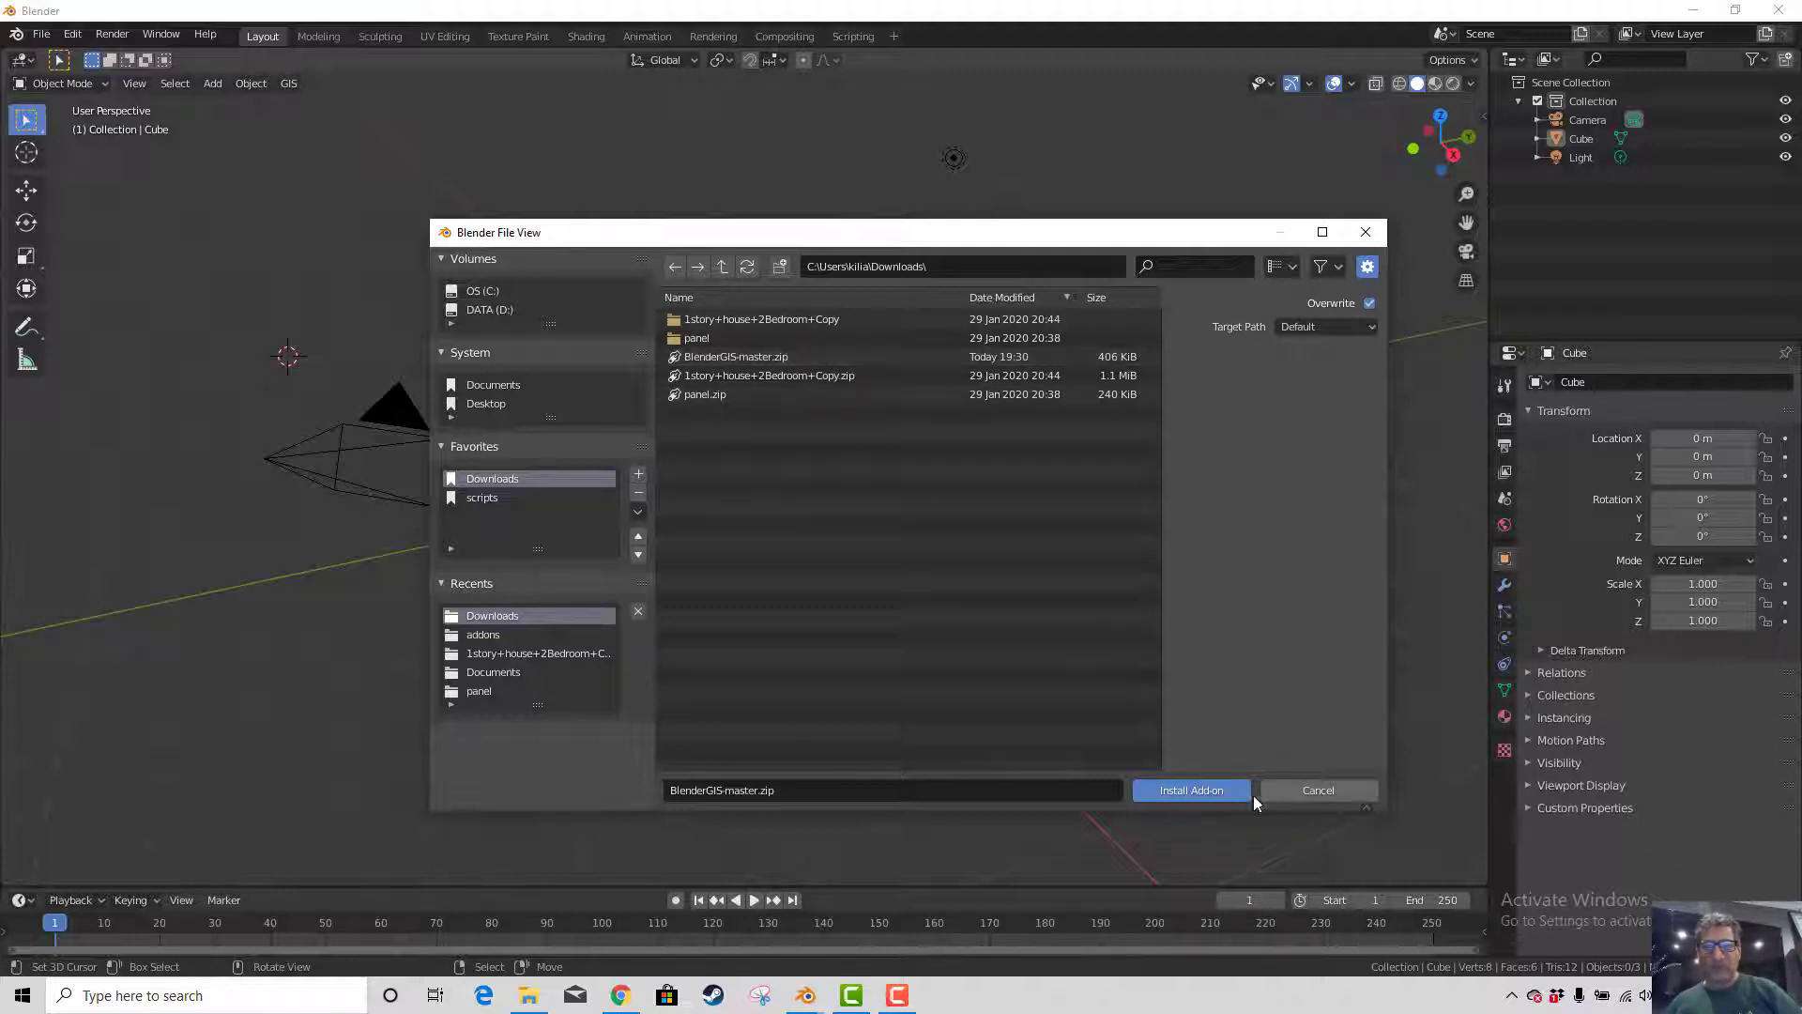
pyautogui.click(1332, 790)
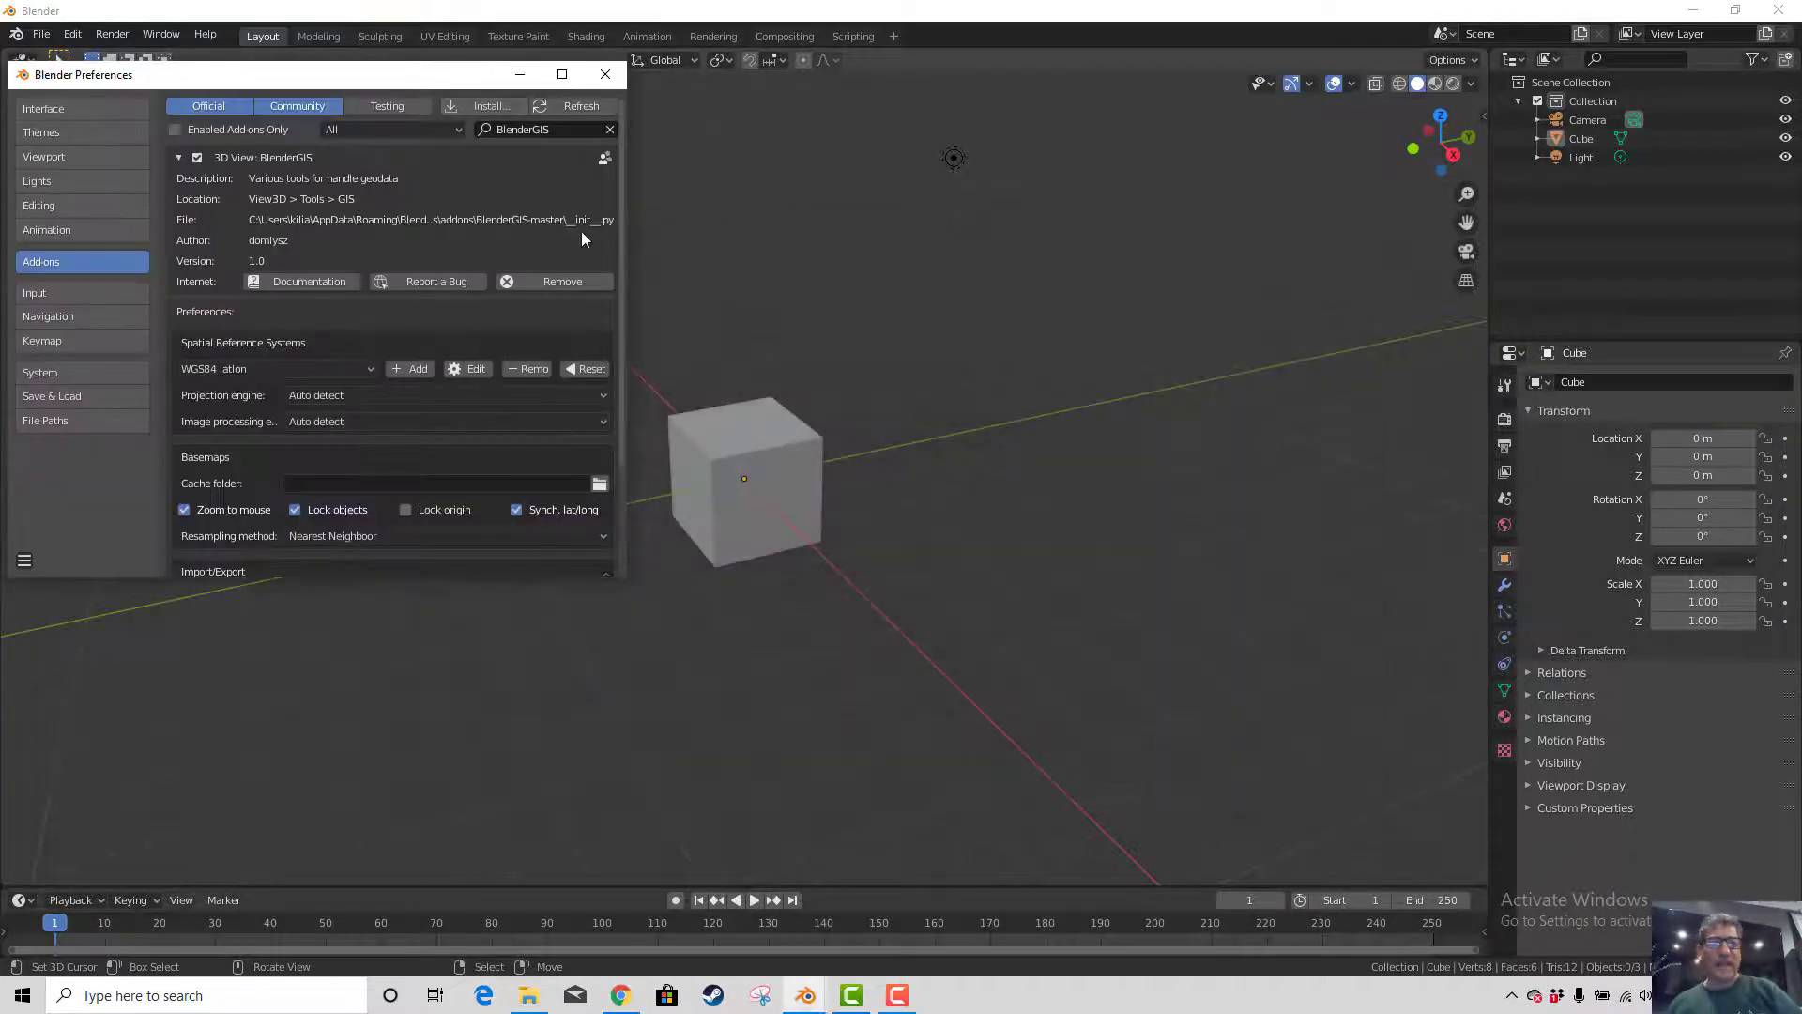
pyautogui.click(604, 73)
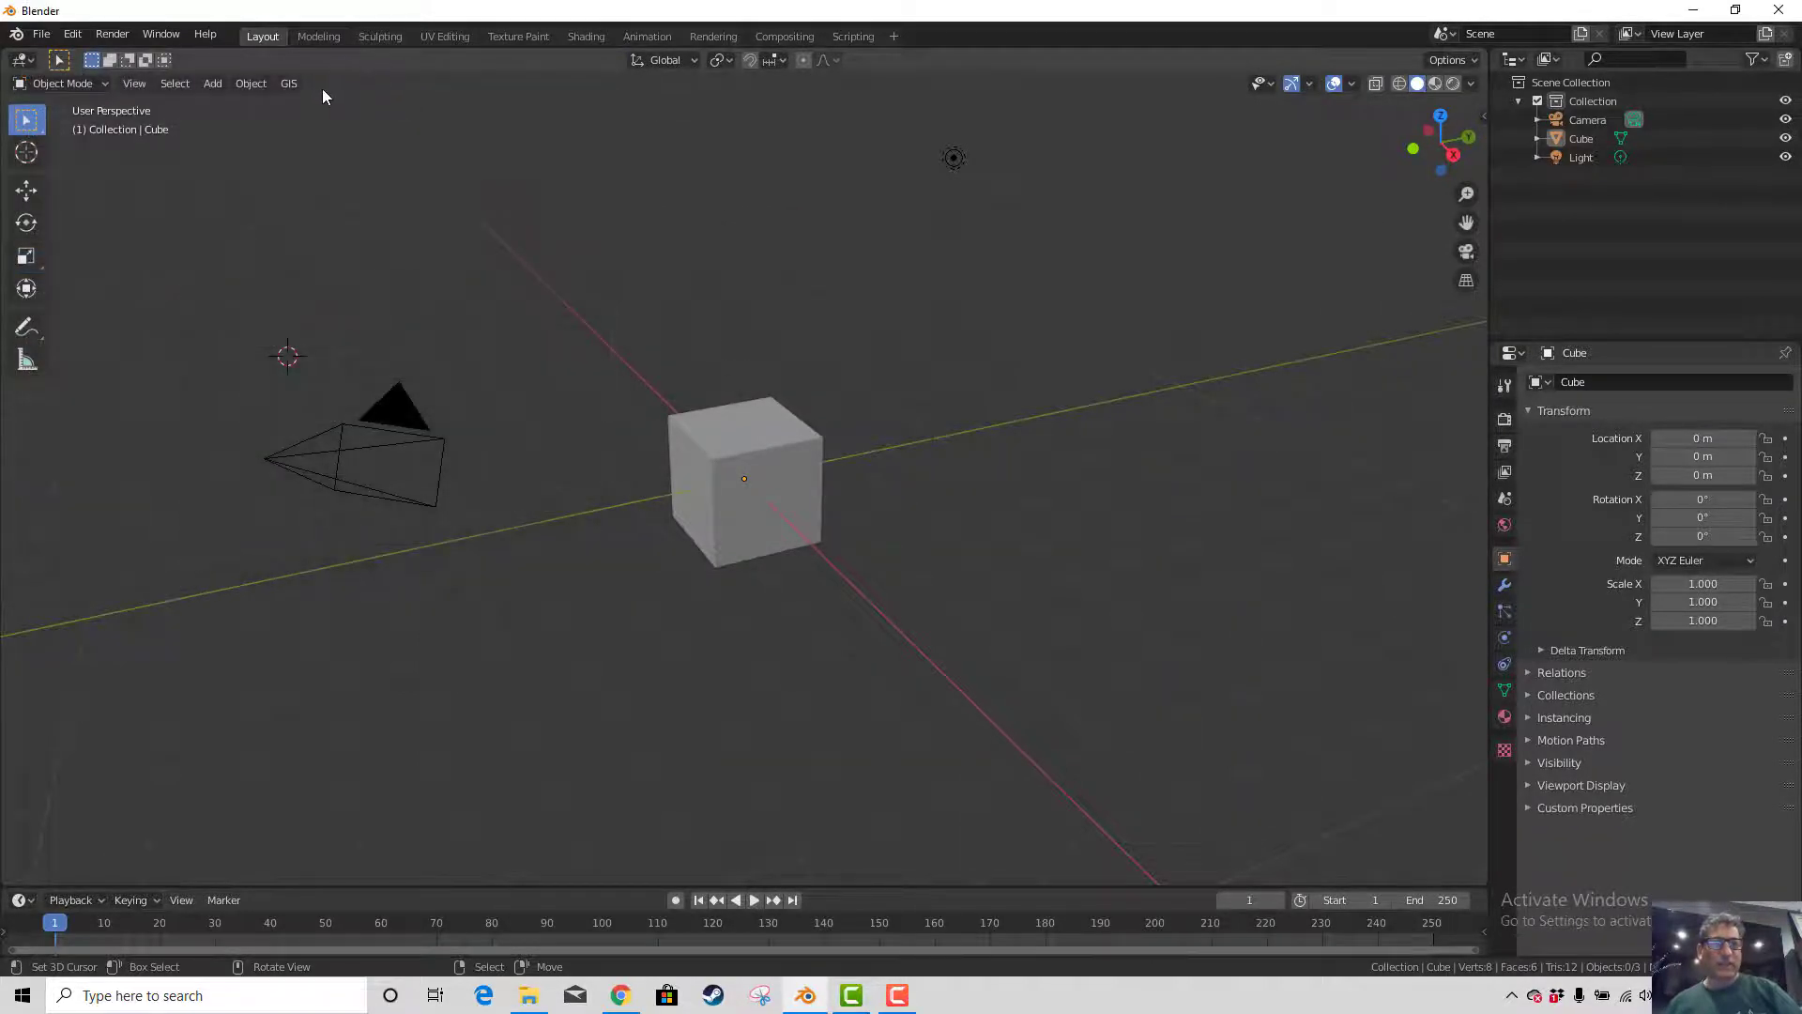
pyautogui.click(289, 82)
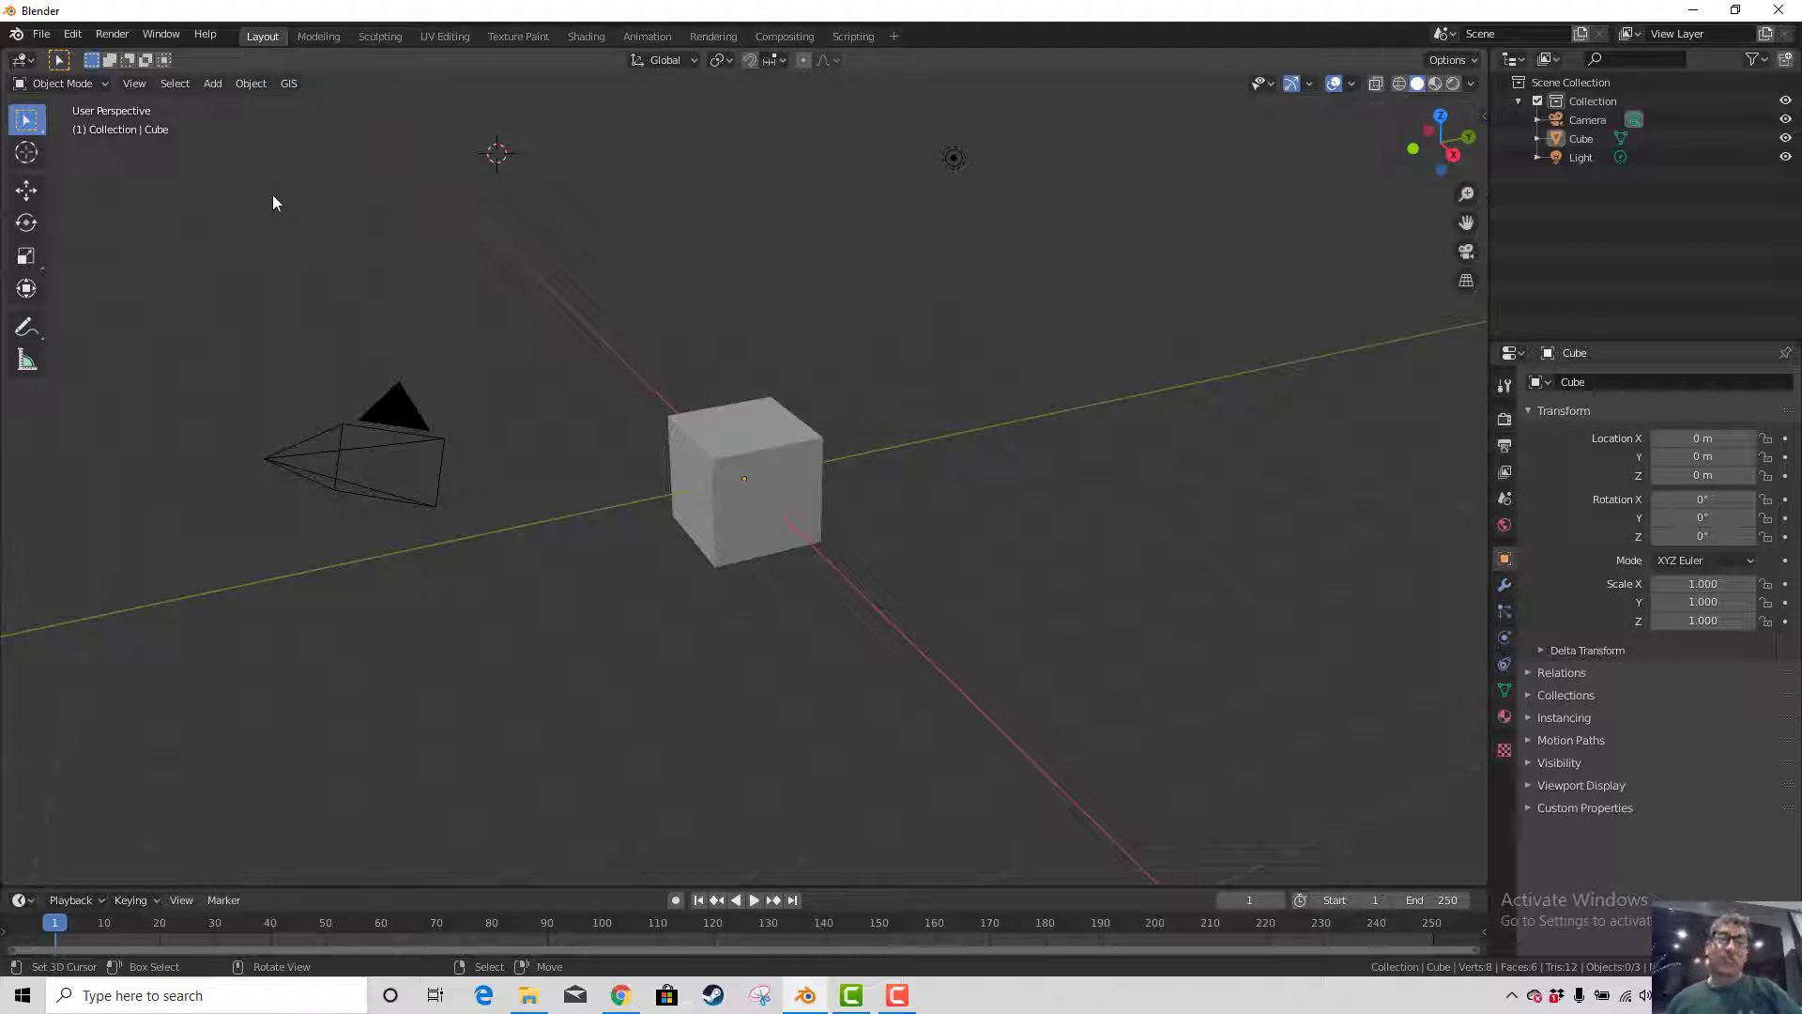
# Reopen the Preferences at the add-on list and collapse the BlenderGIS details
pyautogui.click(72, 33)
pyautogui.click(110, 302)
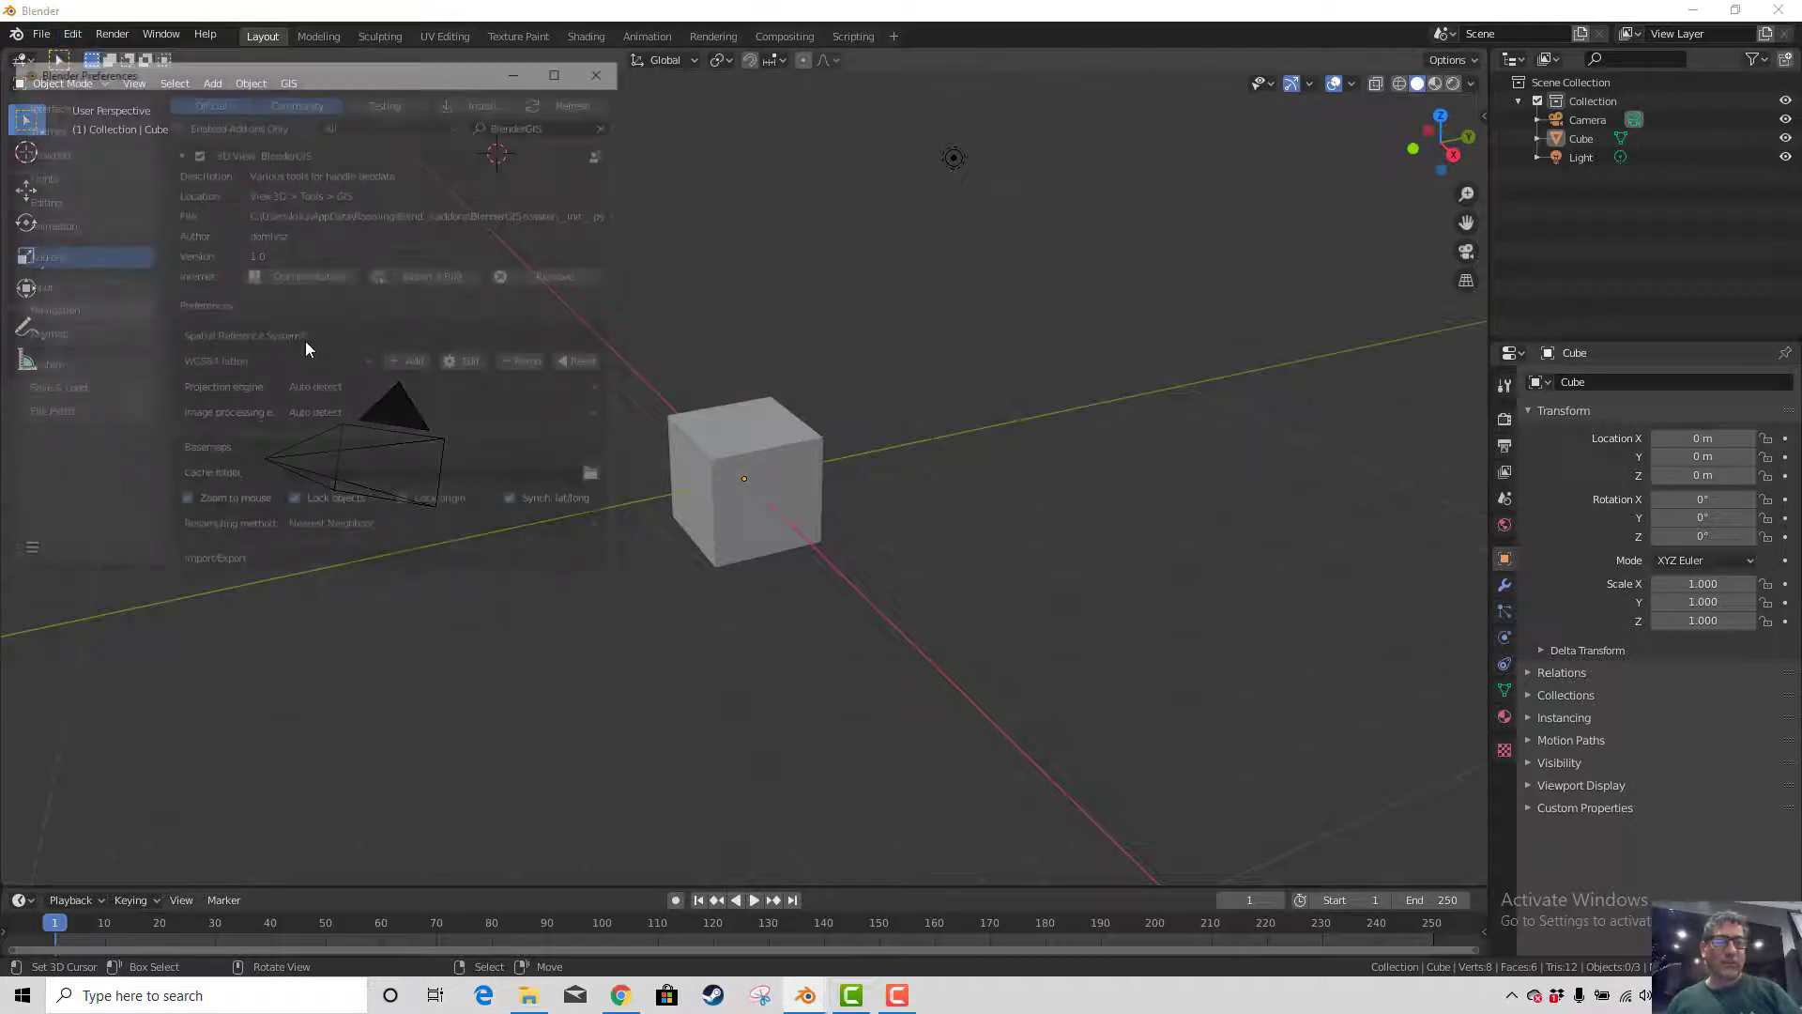
pyautogui.click(181, 153)
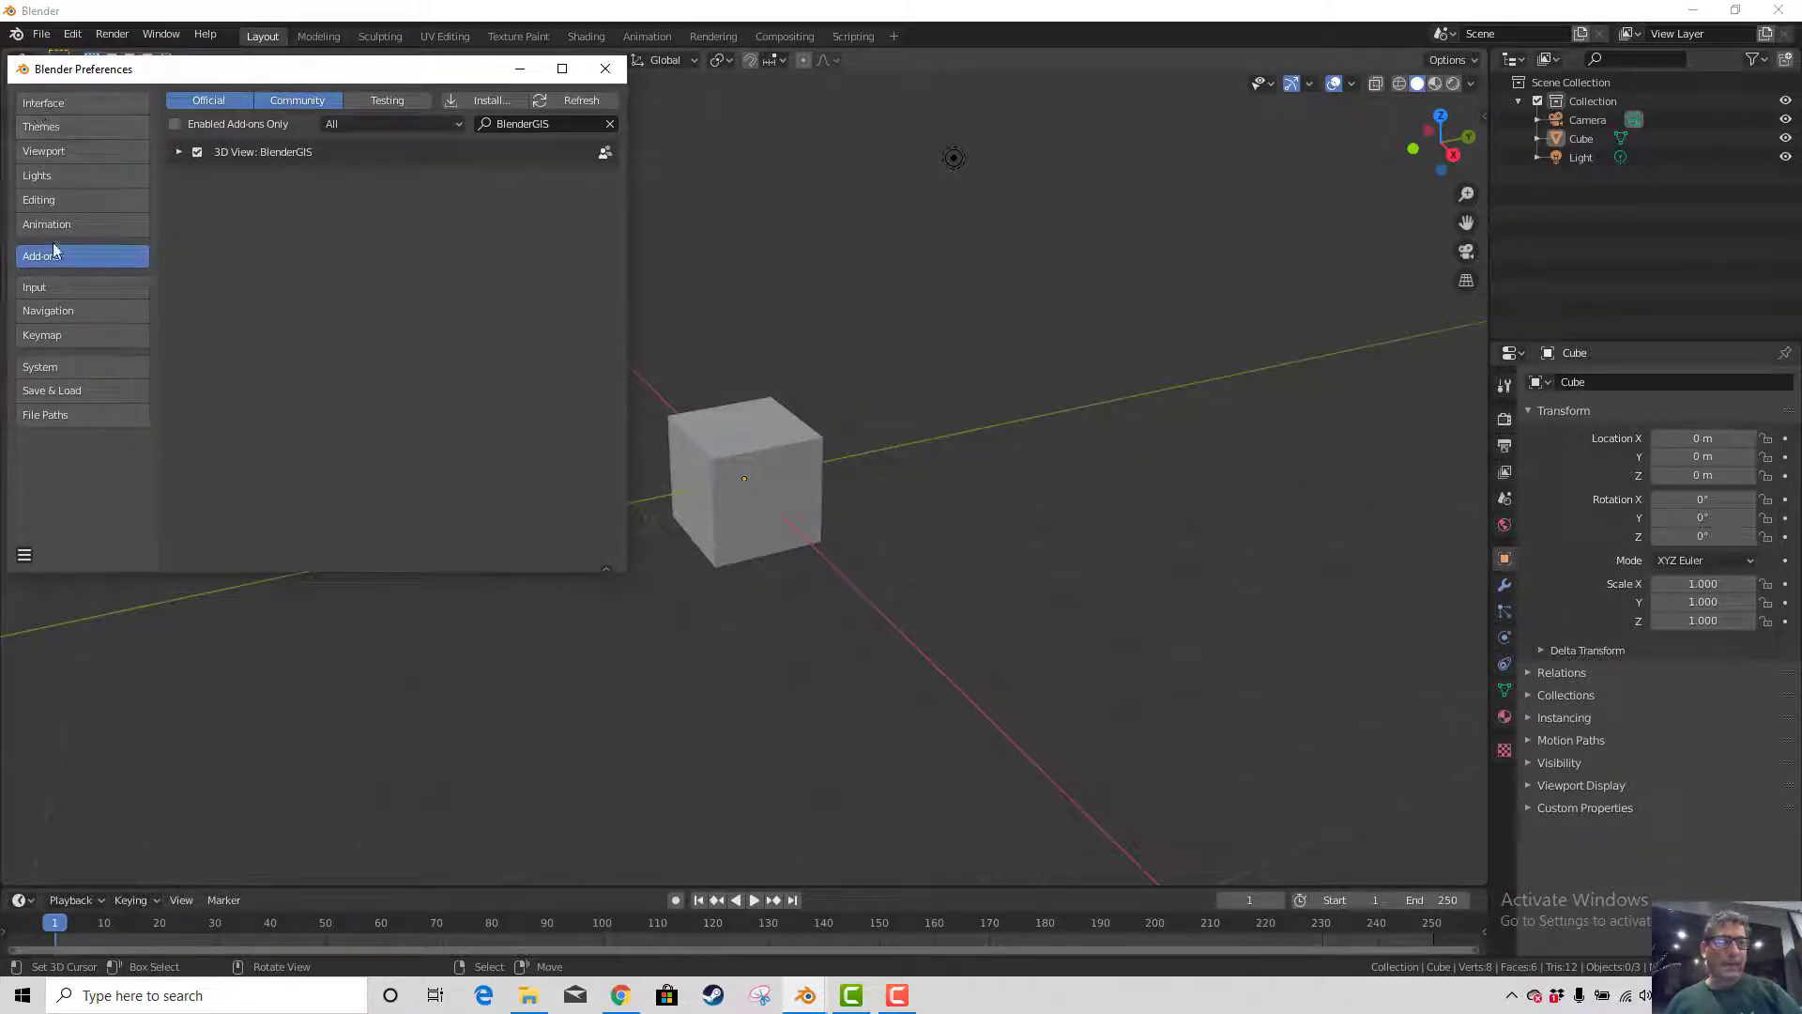
# Restrict the add-on list to Community add-ons and clear the BlenderGIS search filter
pyautogui.click(209, 103)
pyautogui.click(290, 100)
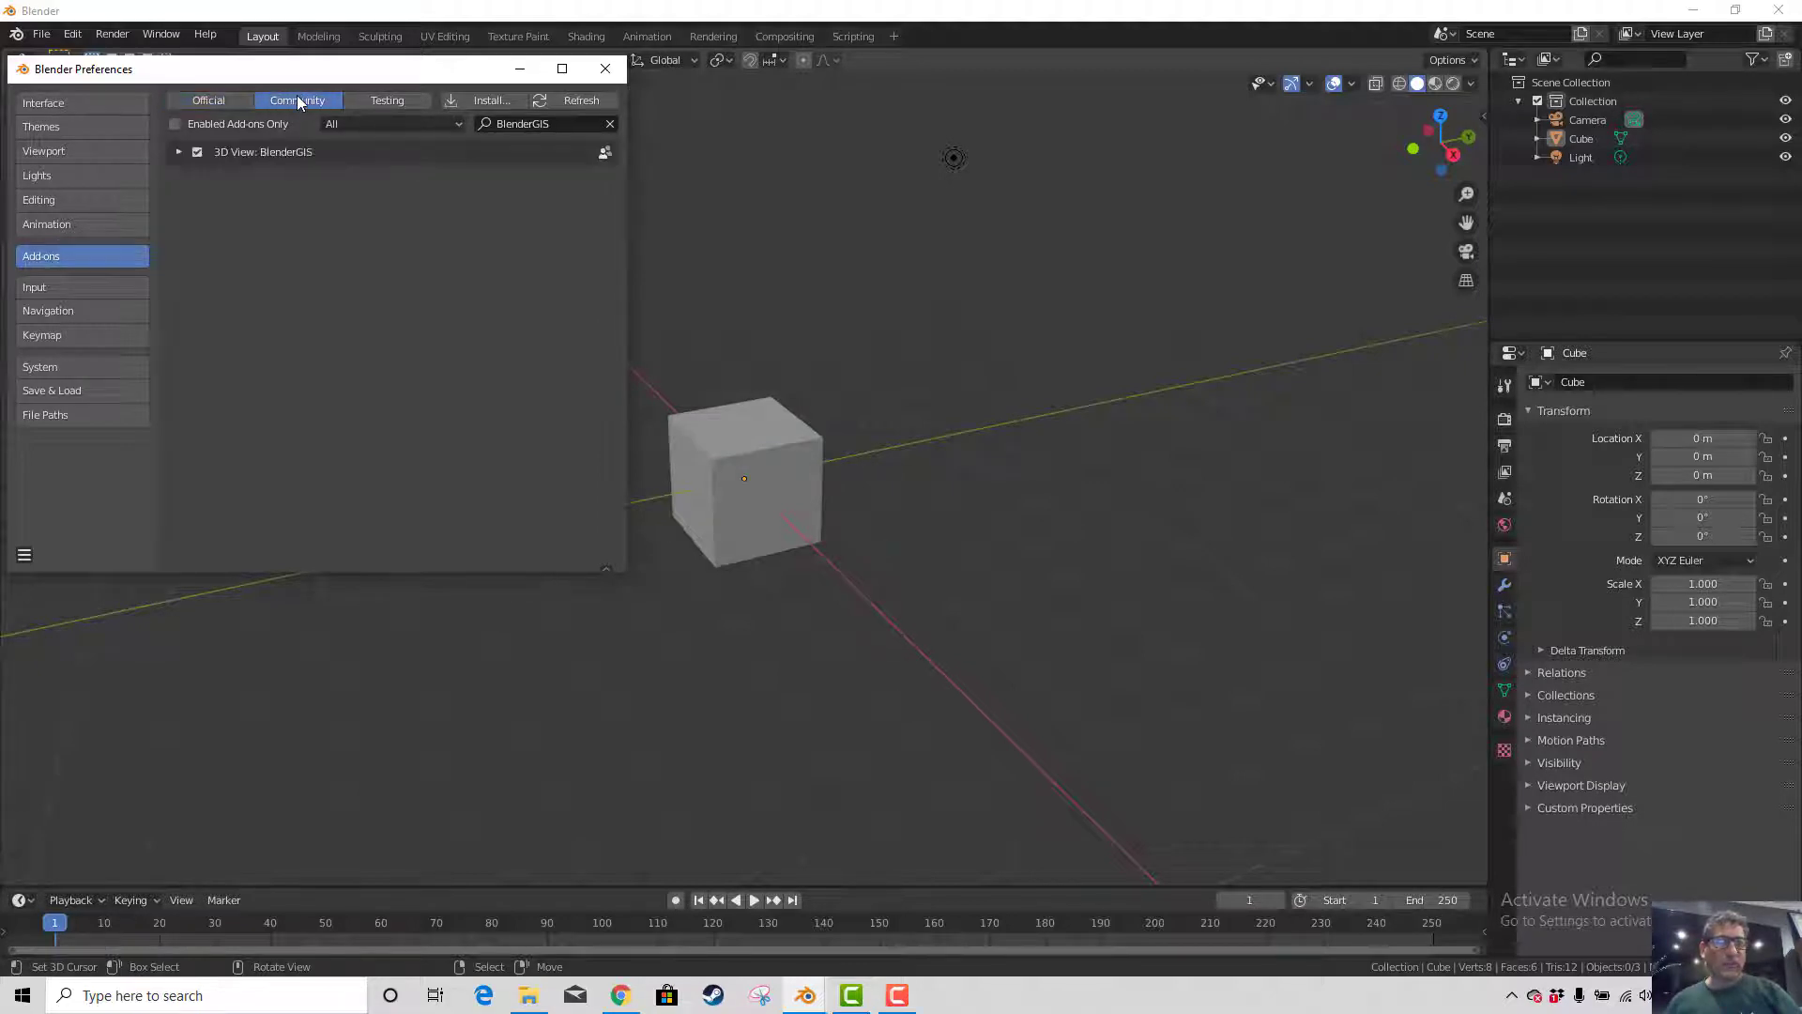
pyautogui.click(361, 102)
pyautogui.click(300, 100)
pyautogui.click(611, 124)
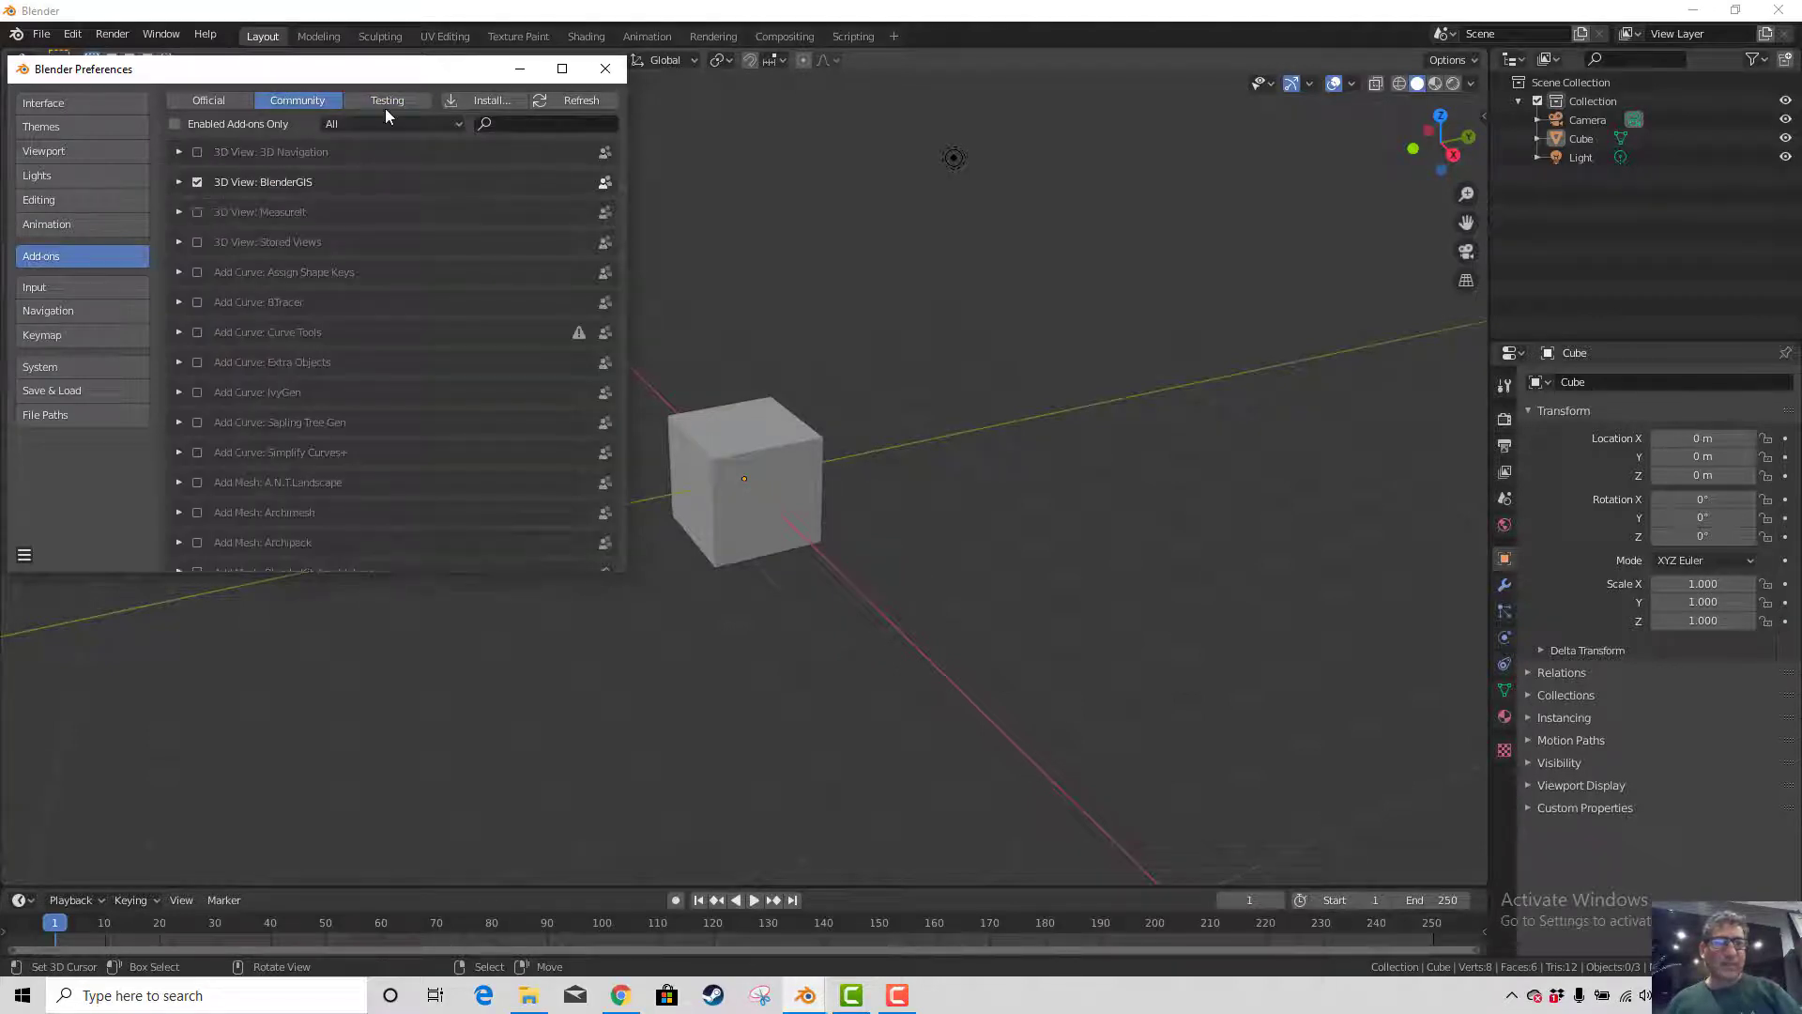
# Disable the BlenderGIS add-on in the Community list and minimize the Preferences window
pyautogui.scroll(-3, 371, 188)
pyautogui.scroll(3, 361, 272)
pyautogui.scroll(-15, 363, 291)
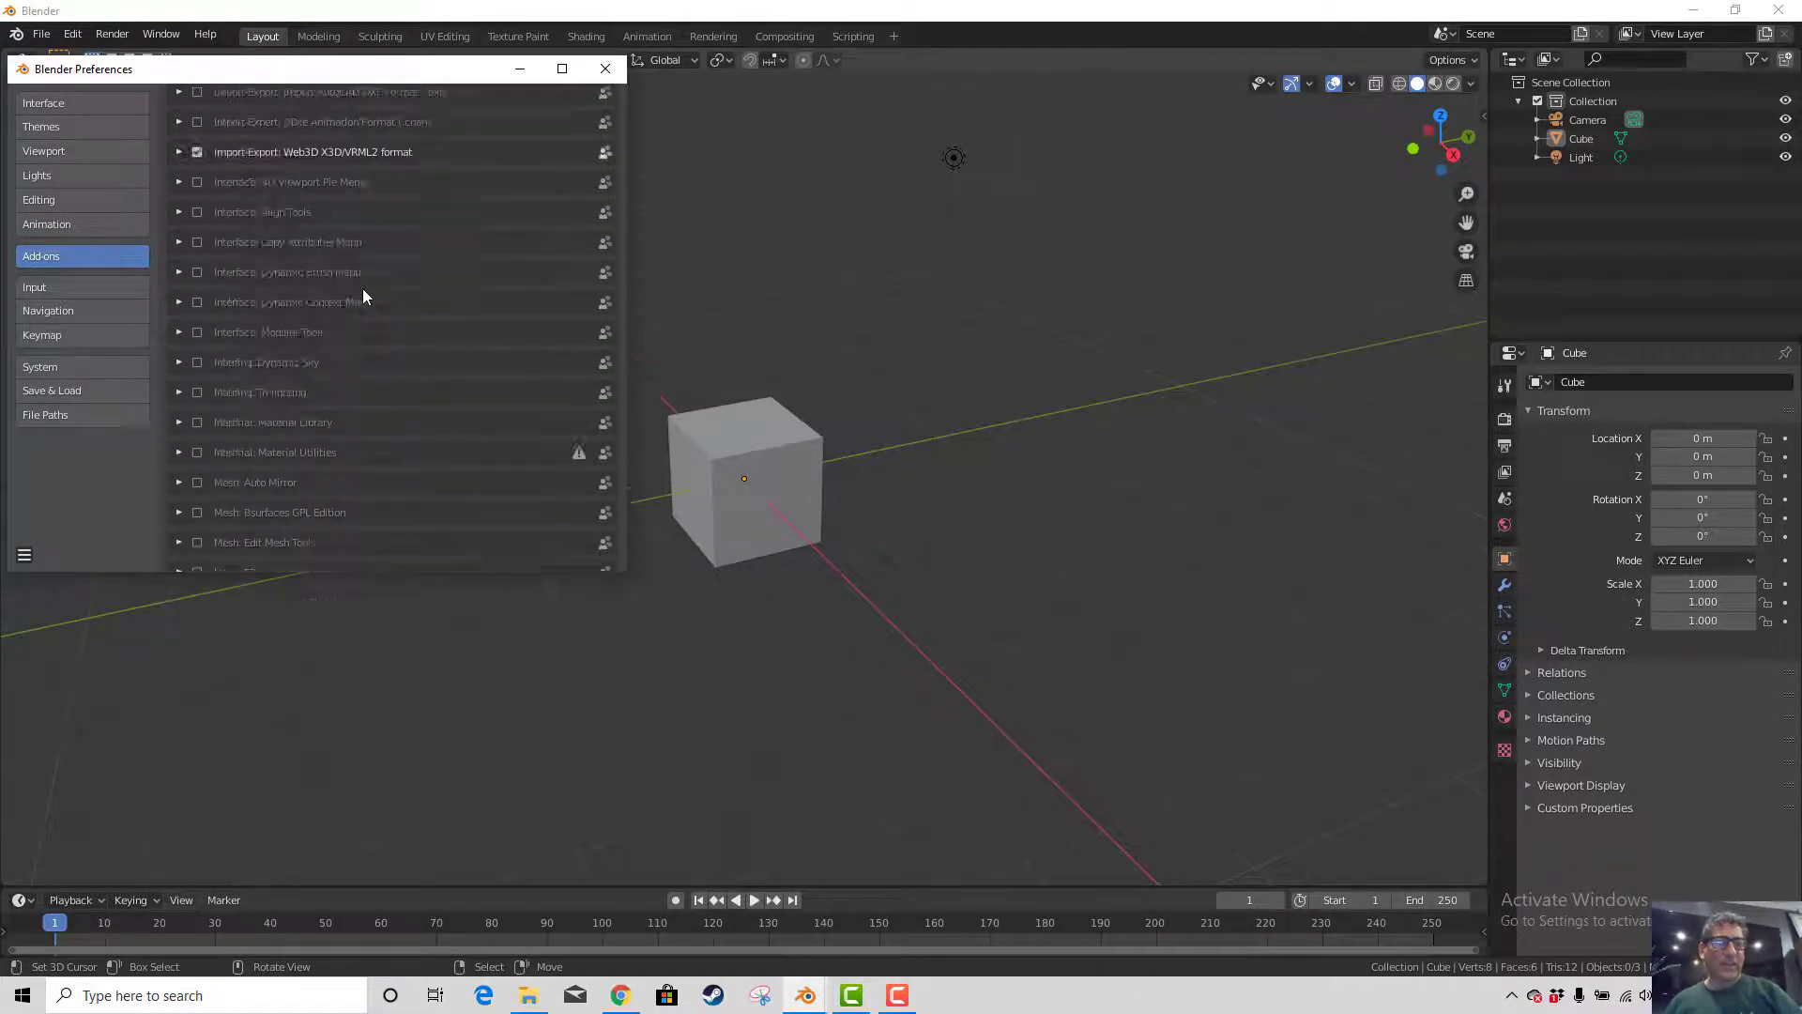
pyautogui.scroll(10, 364, 296)
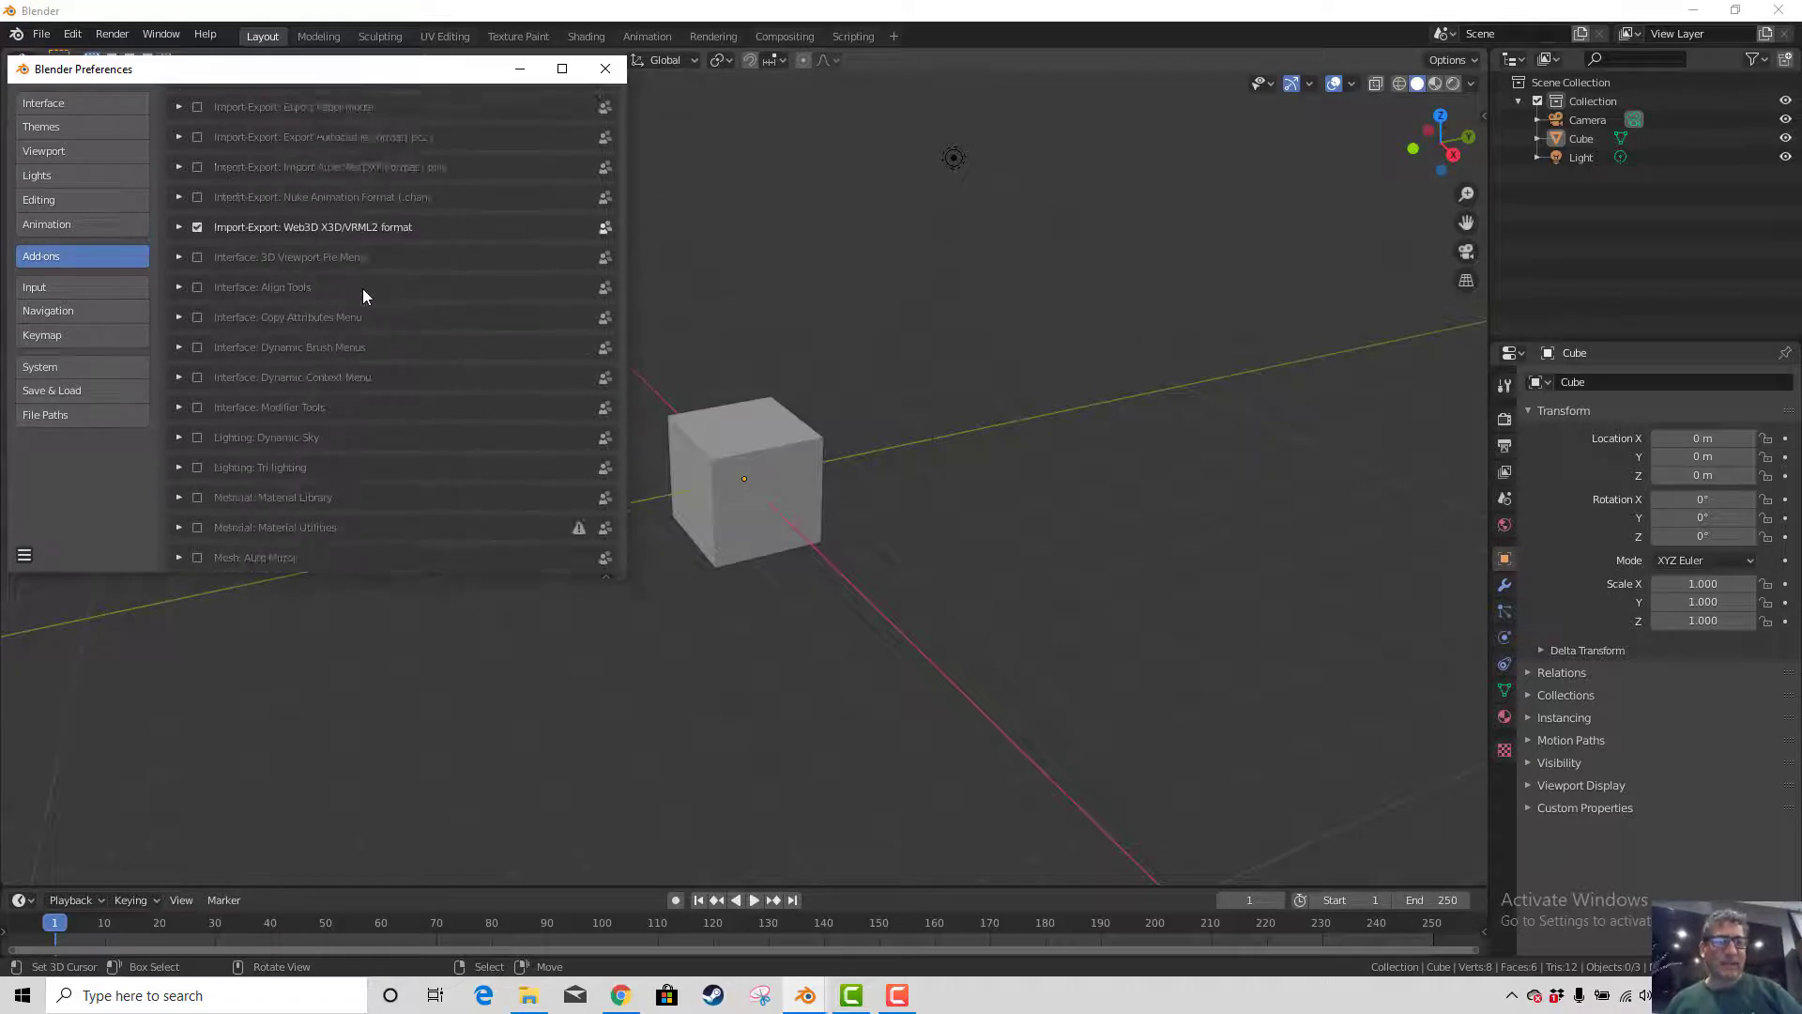
pyautogui.scroll(10, 362, 289)
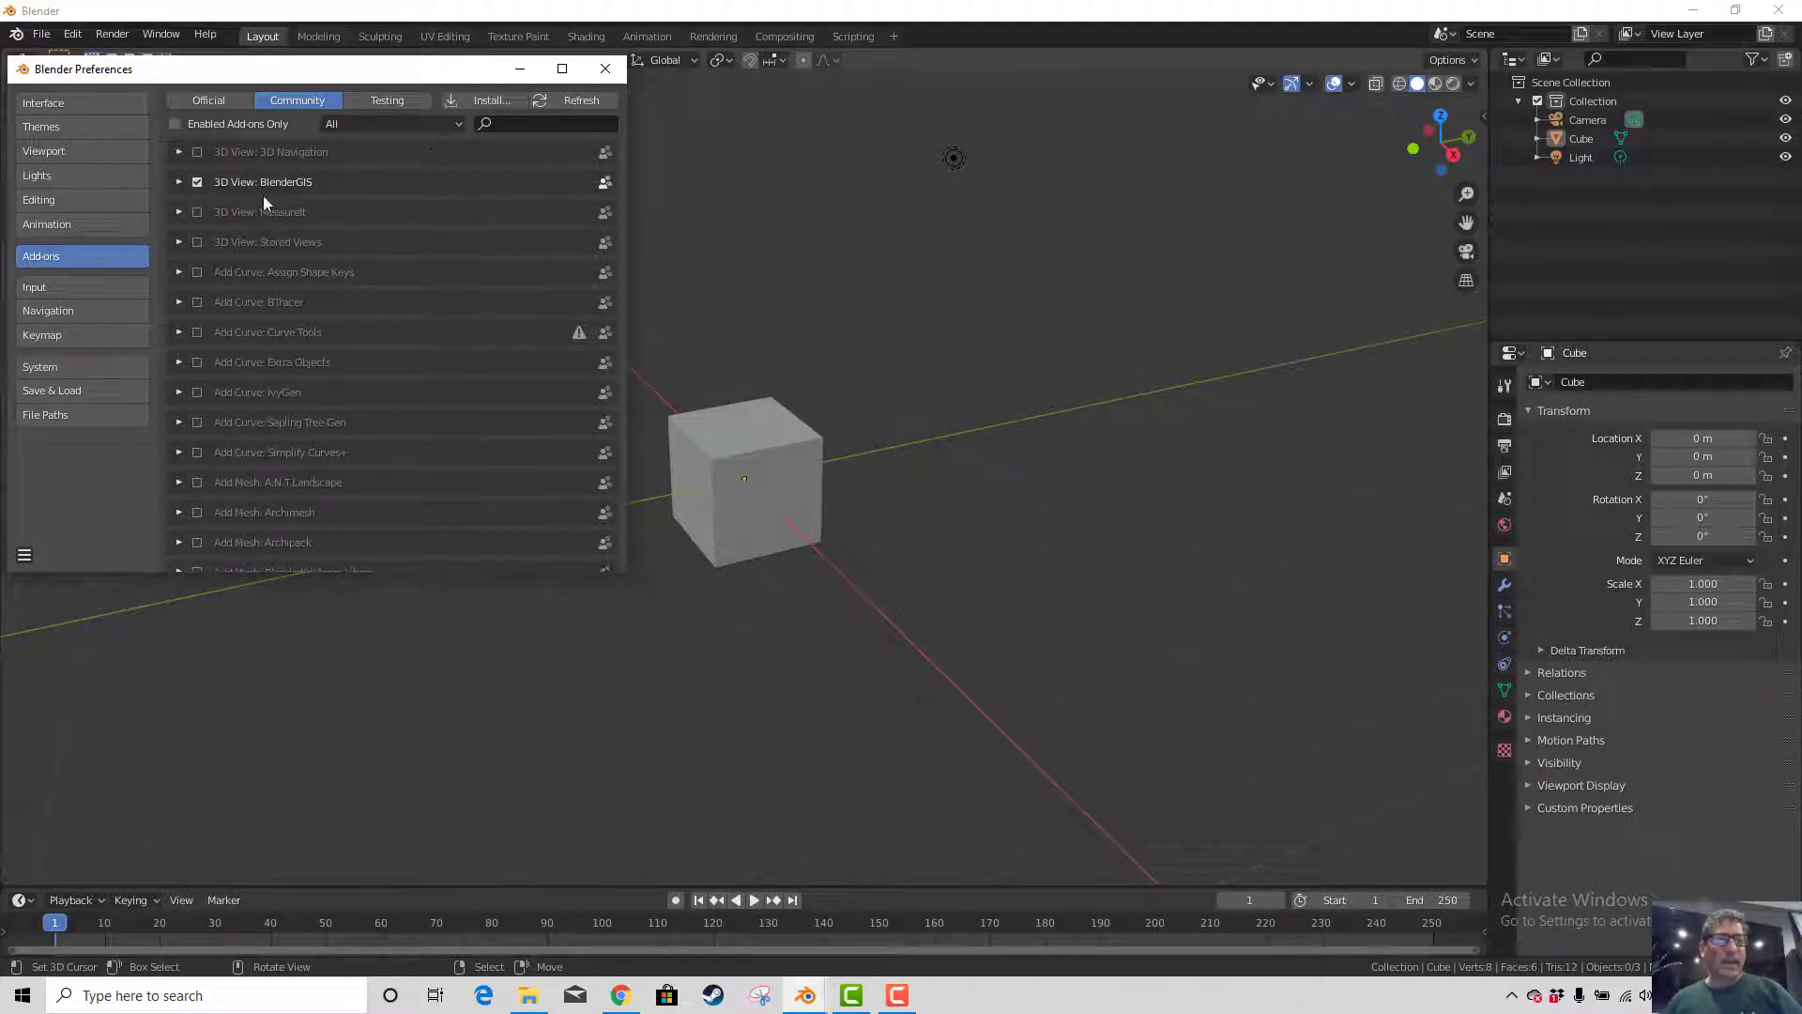
pyautogui.click(197, 182)
pyautogui.click(519, 68)
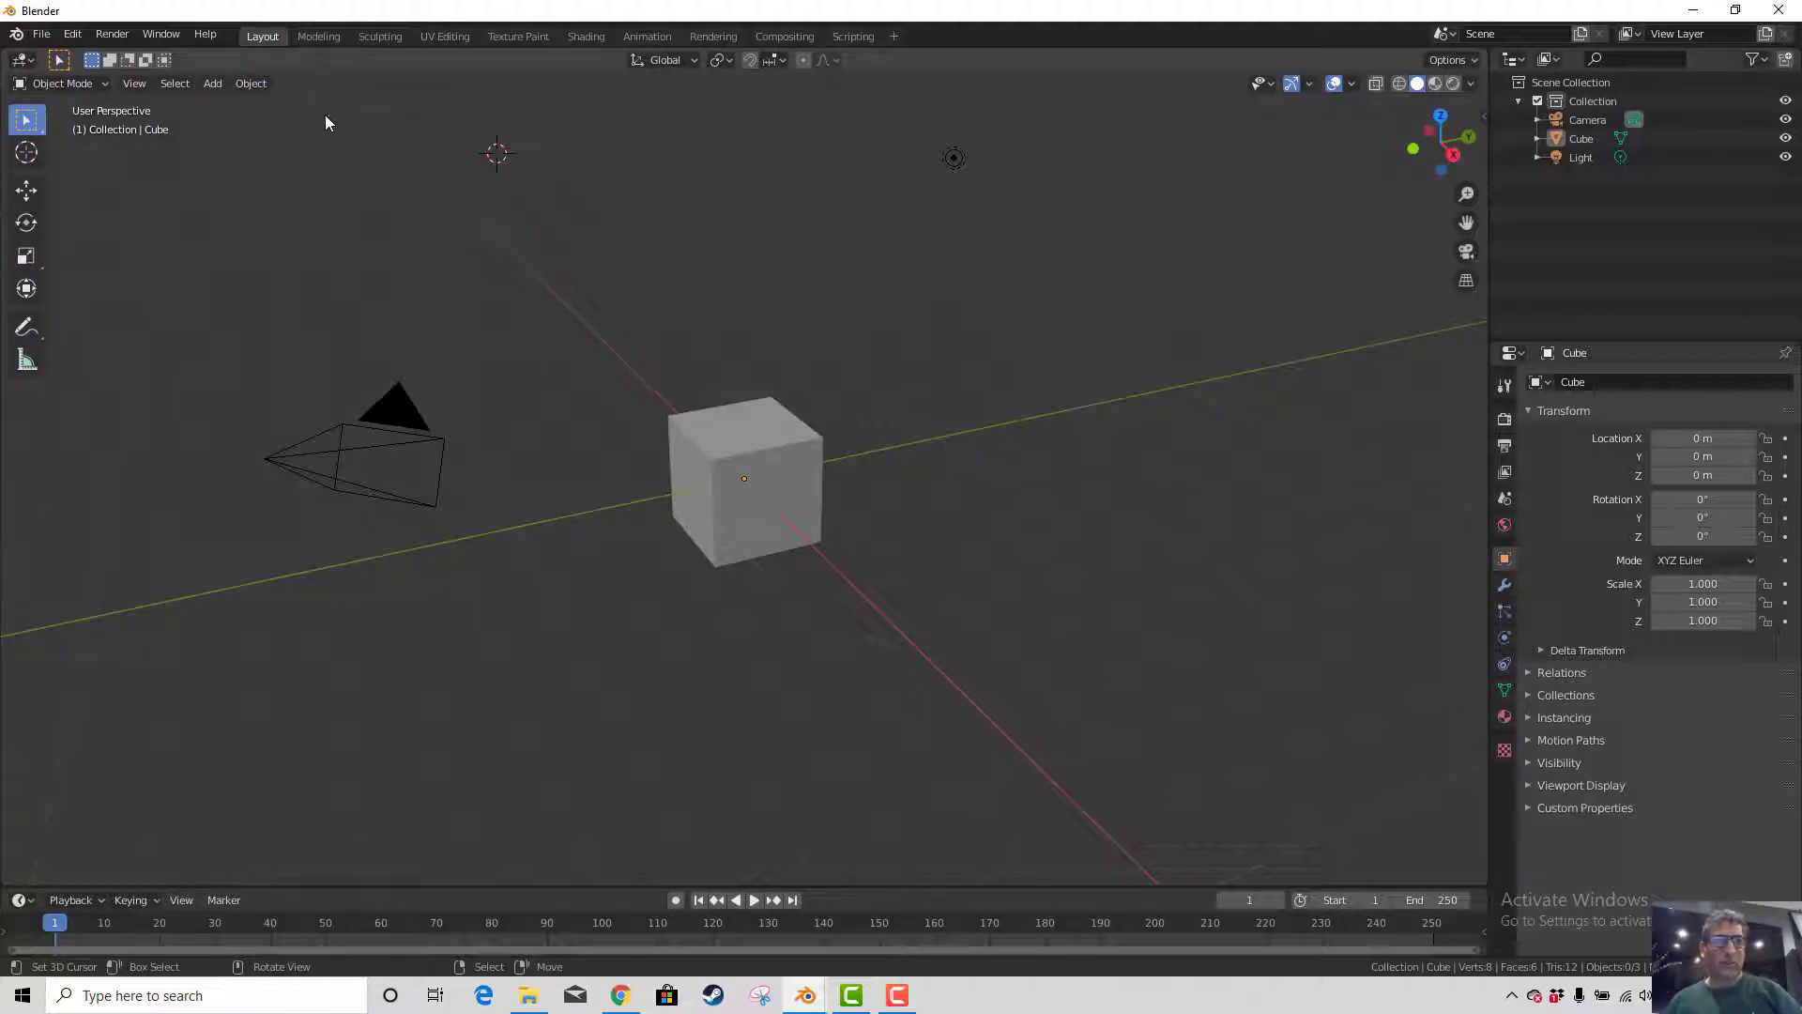
# Bring the Preferences back up and search the Community add-ons for "Blender"
pyautogui.click(72, 34)
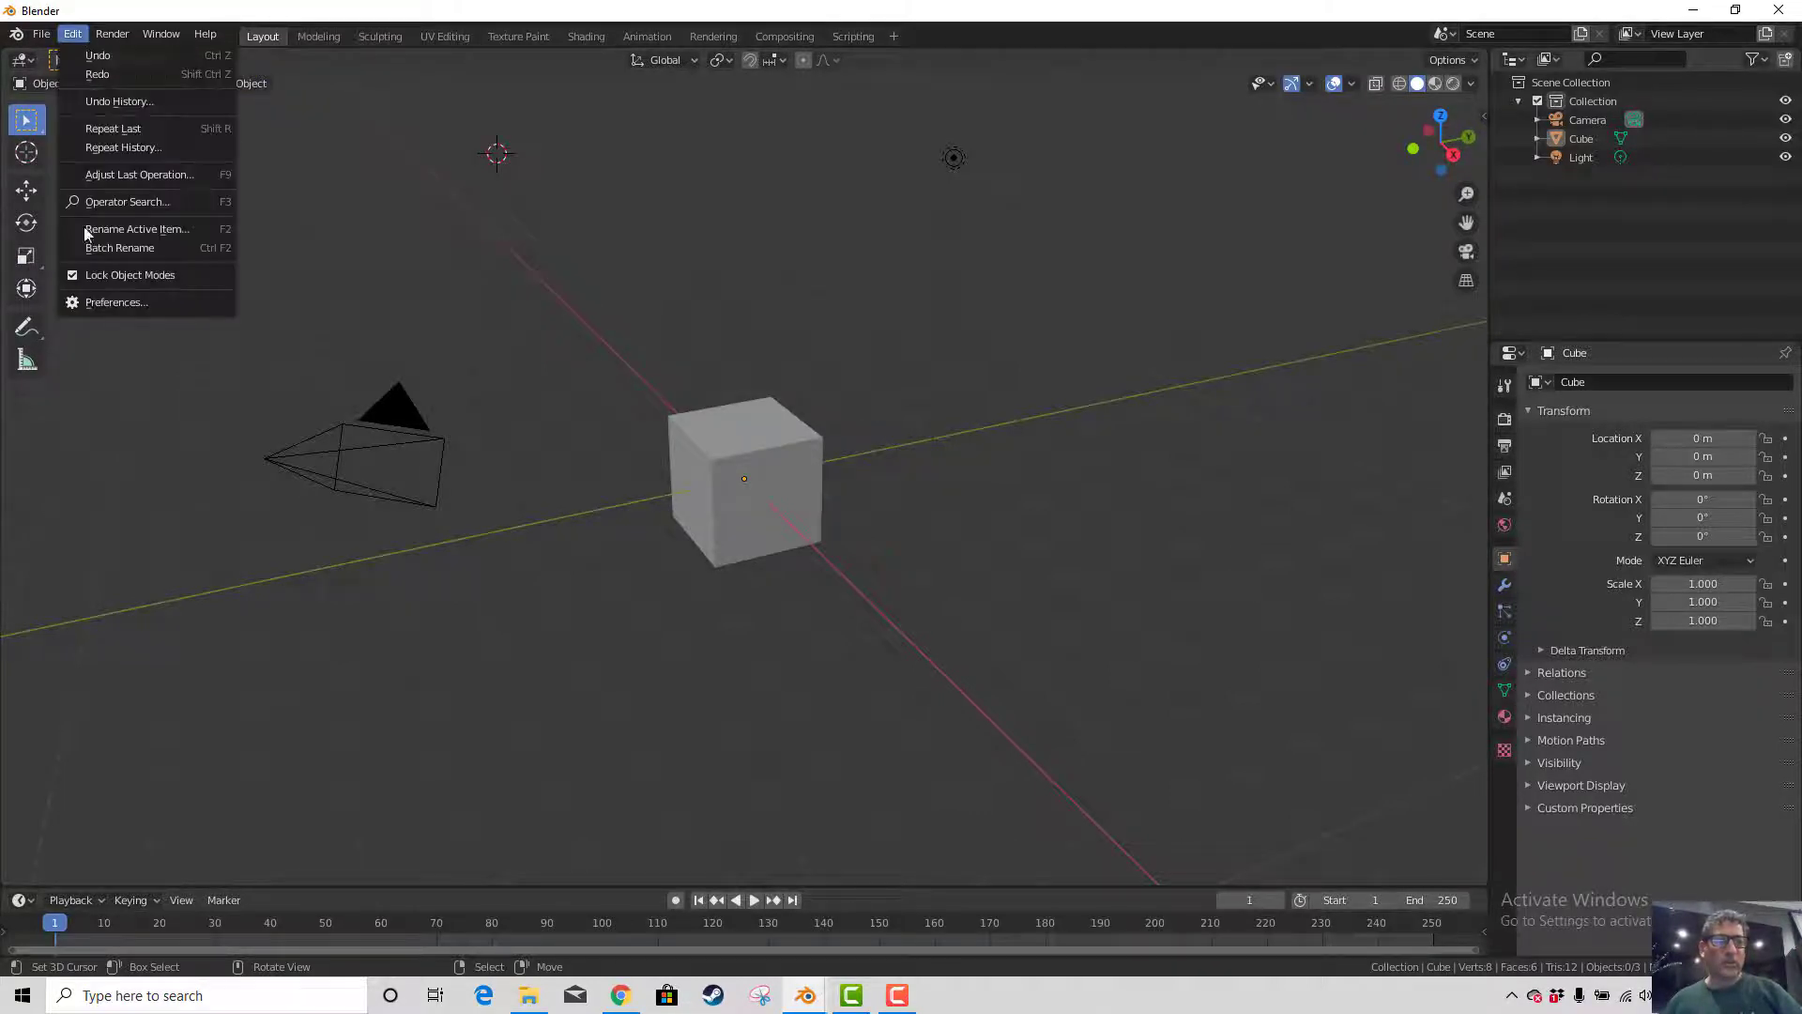
pyautogui.click(131, 302)
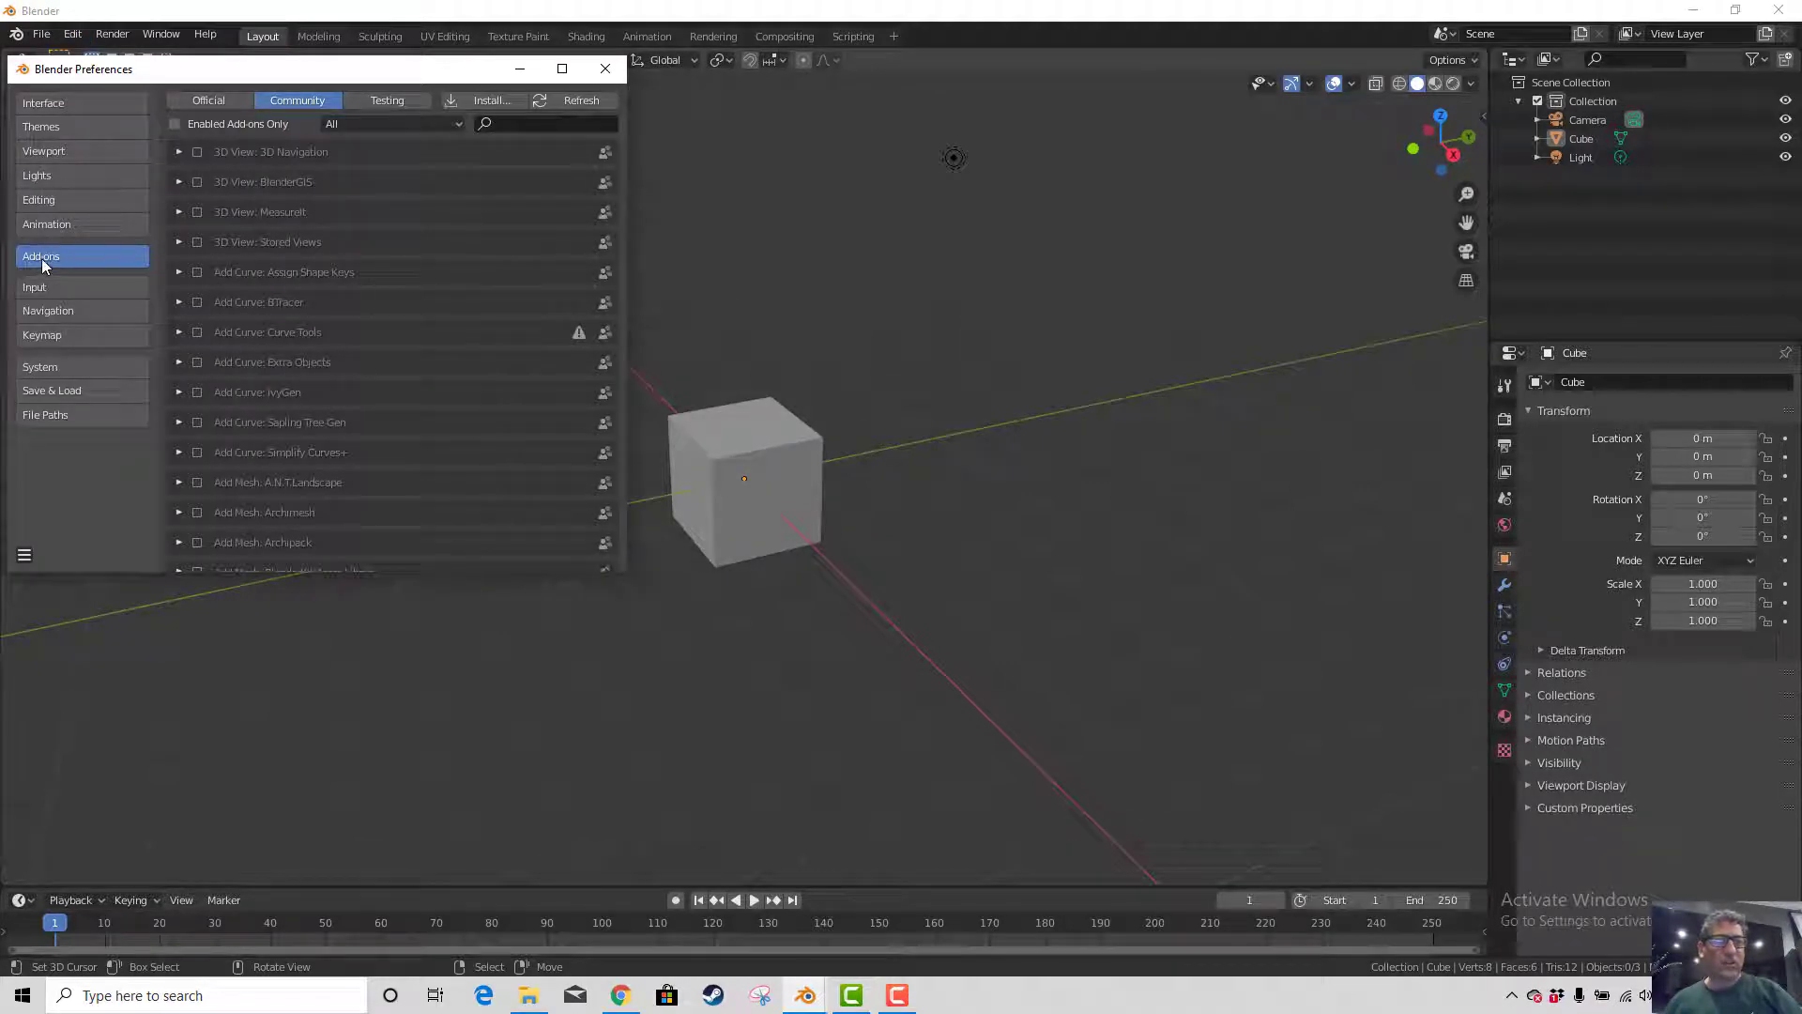
pyautogui.click(510, 126)
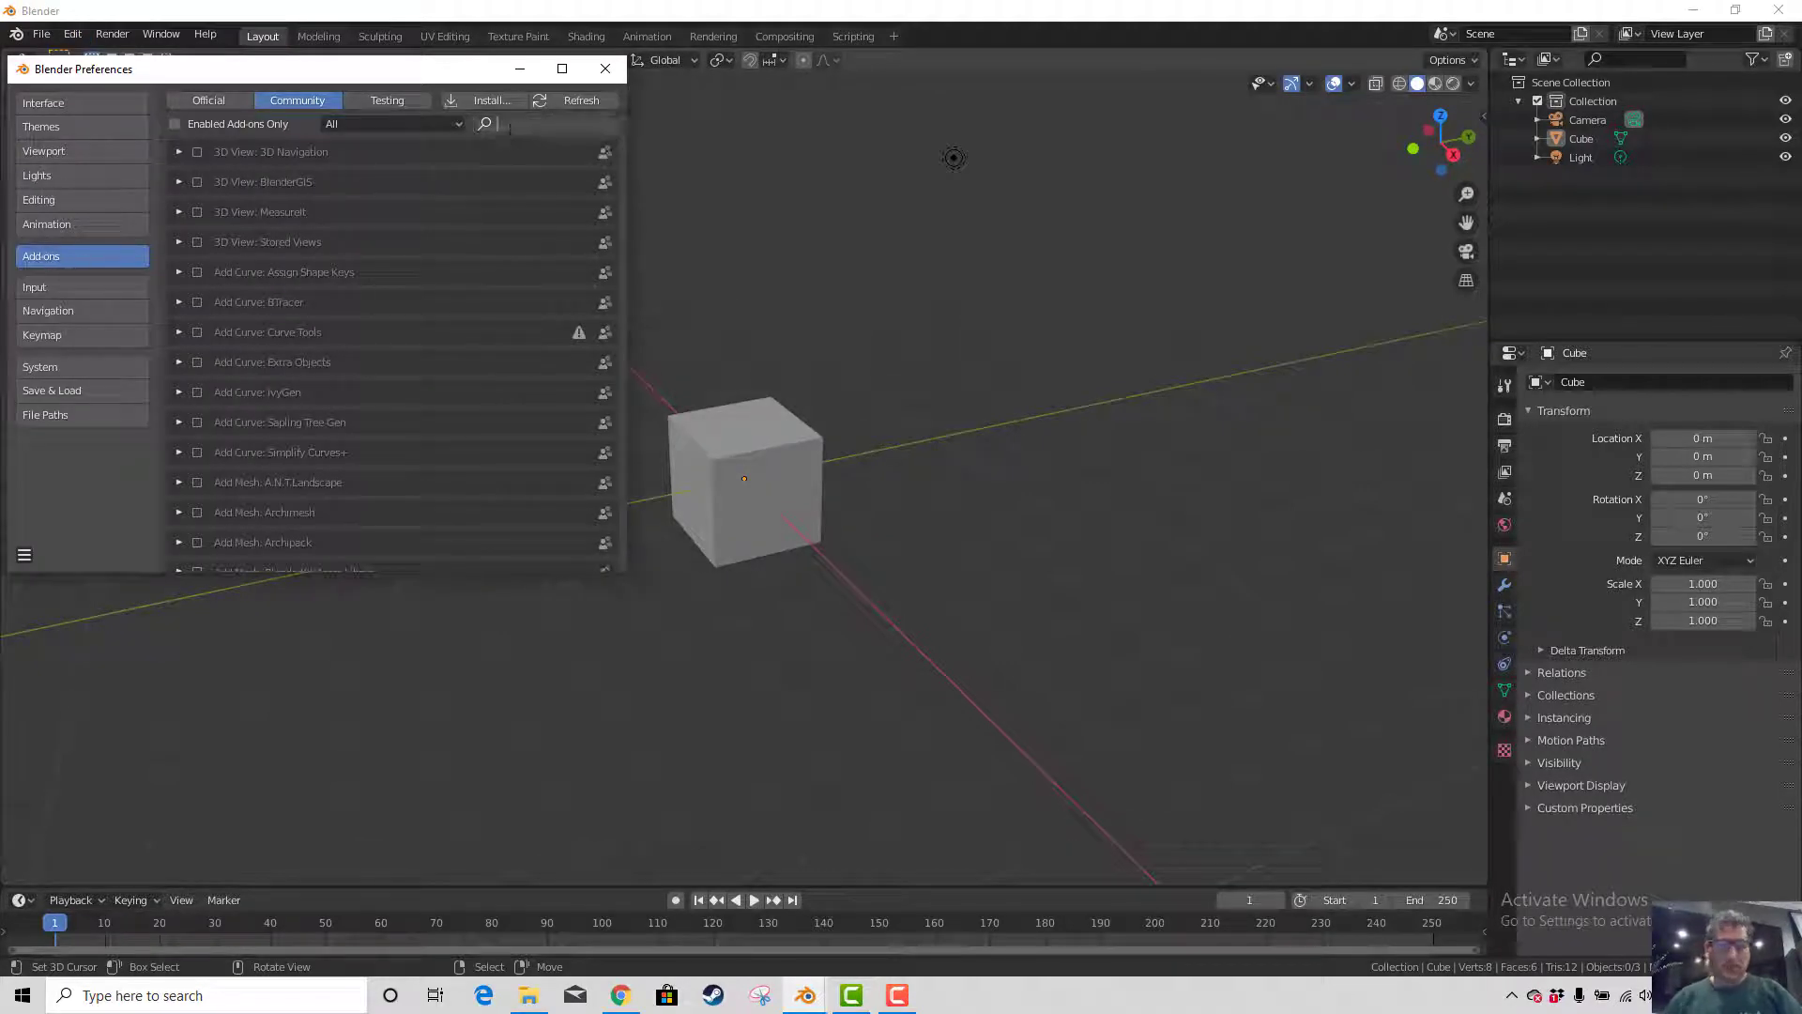
pyautogui.write('Blene')
pyautogui.press('BackSpace')
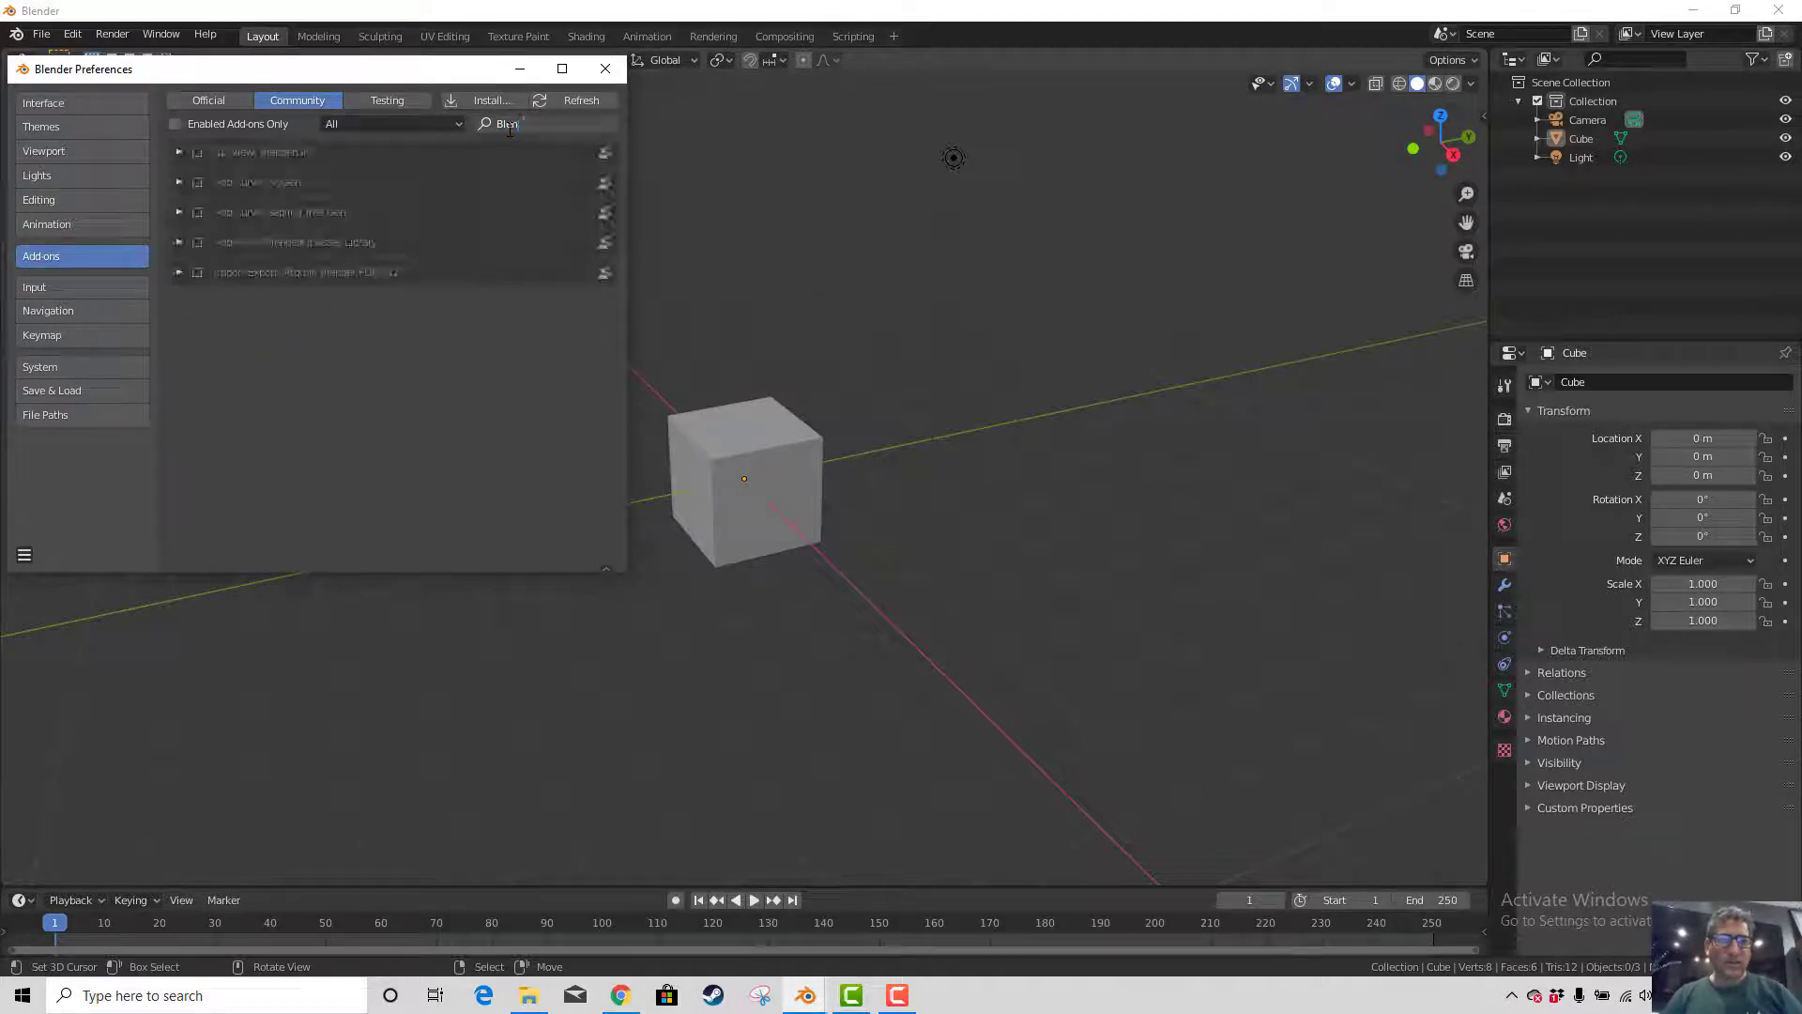
pyautogui.write('der')
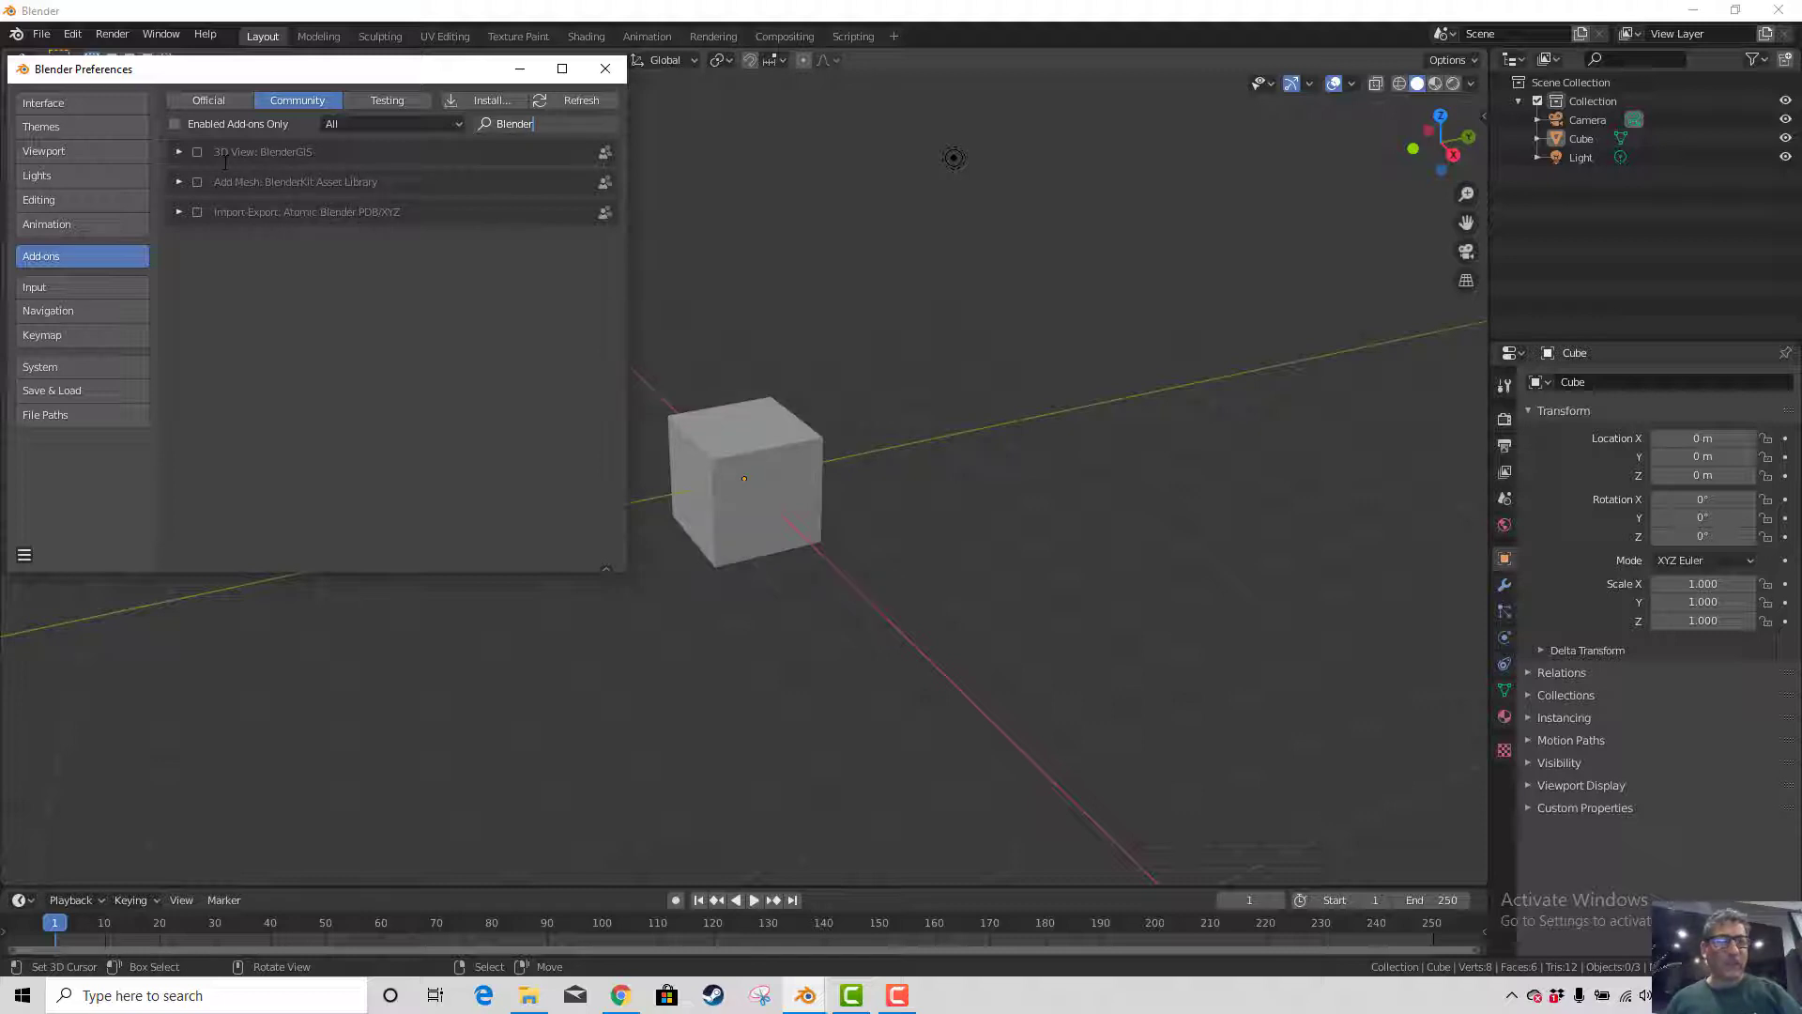
# Enable the 3D View: BlenderGIS add-on and move the Preferences window clear of the viewport's header
pyautogui.click(194, 153)
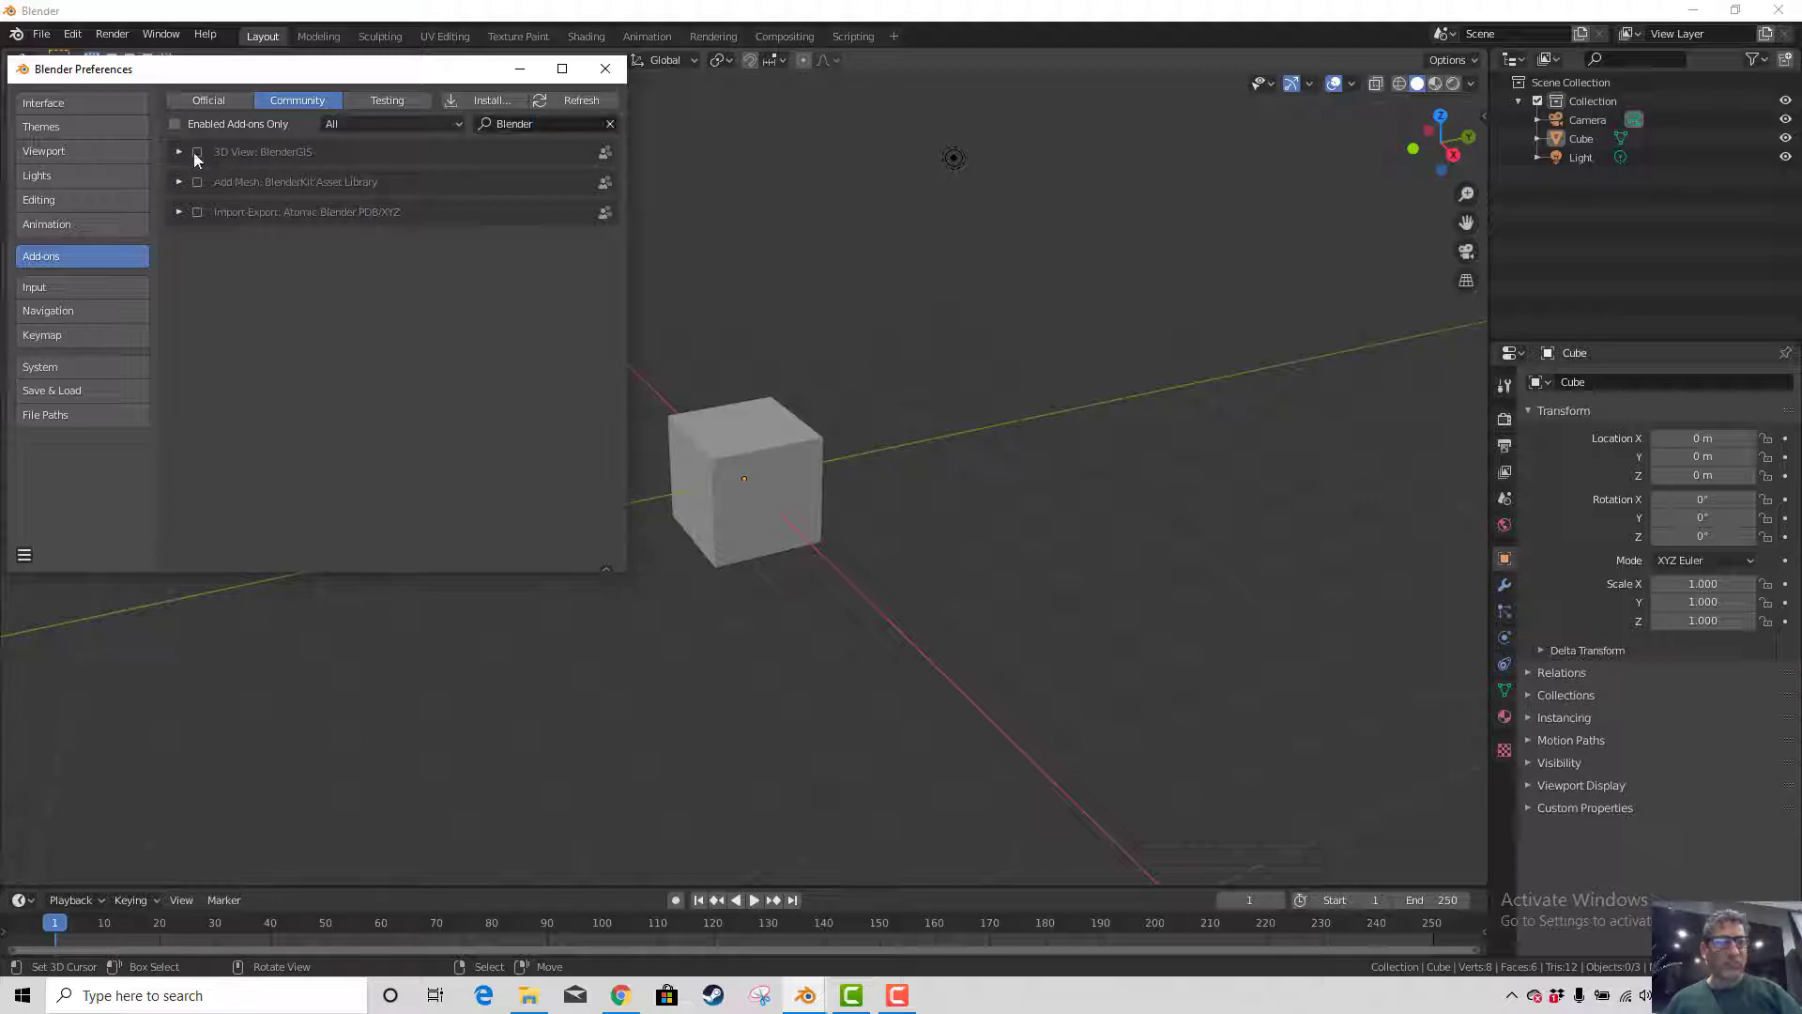
pyautogui.click(197, 153)
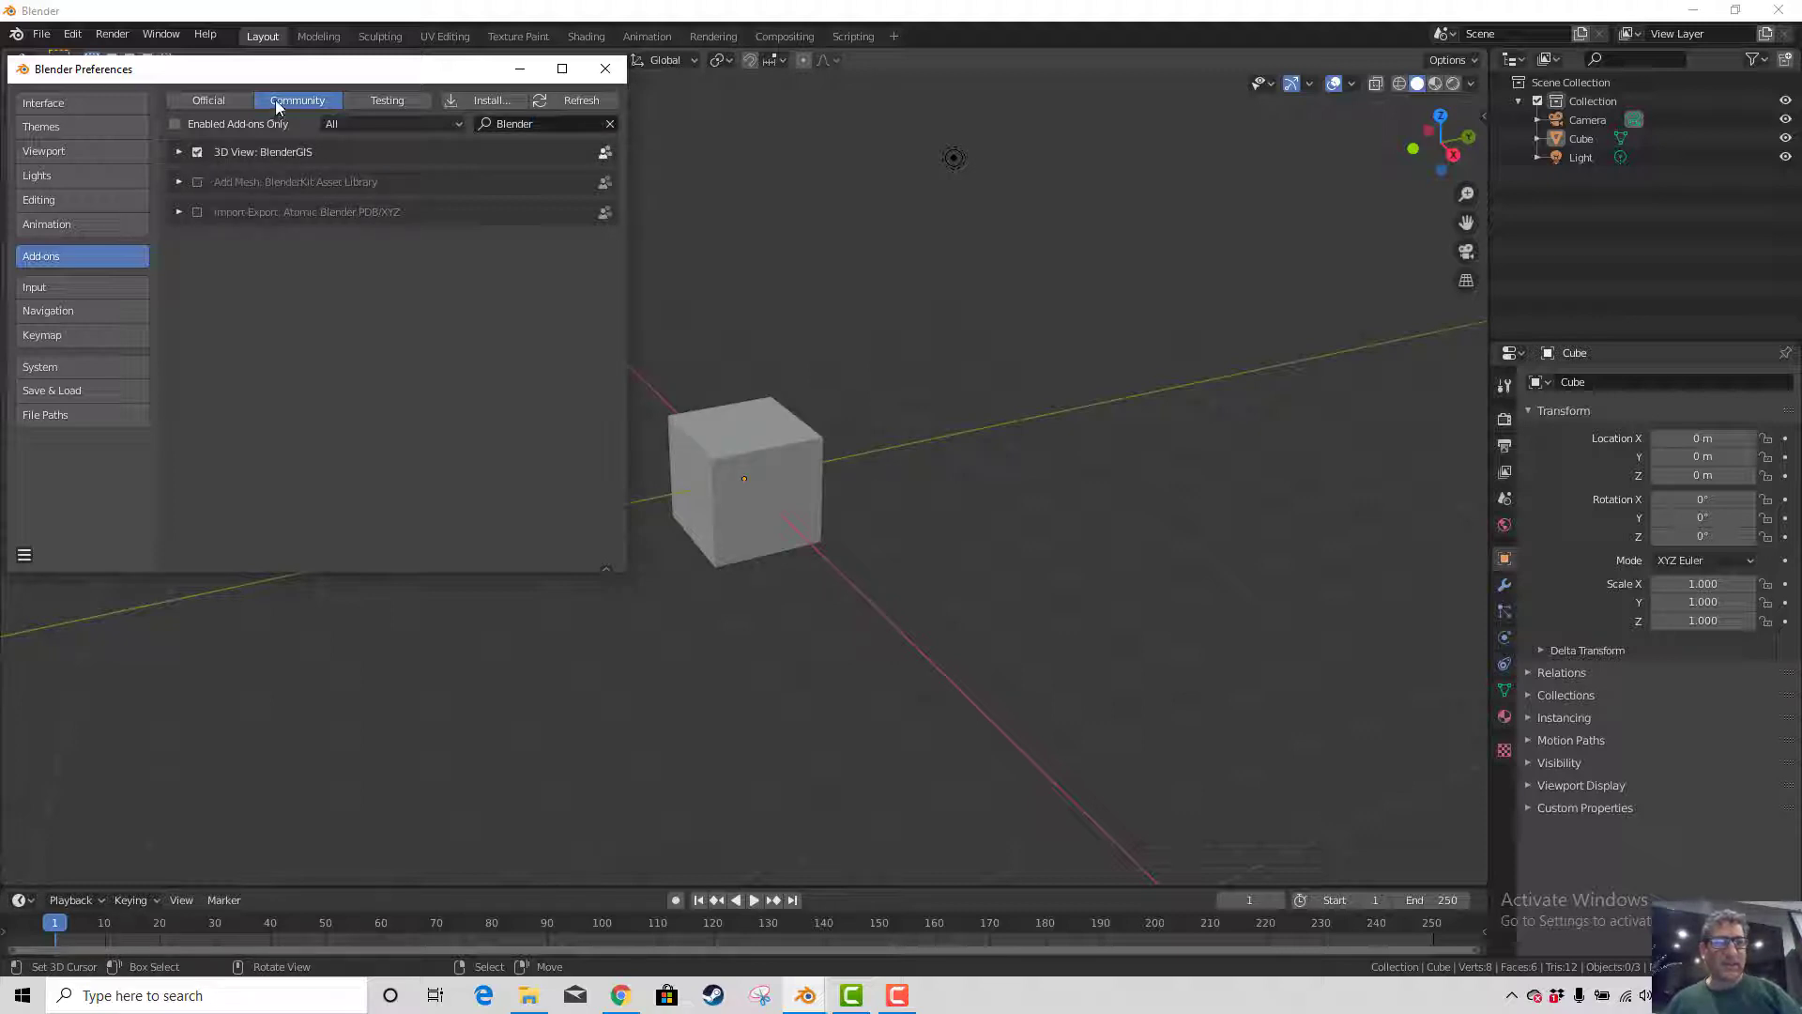
pyautogui.moveTo(272, 77); pyautogui.dragTo(387, 212)
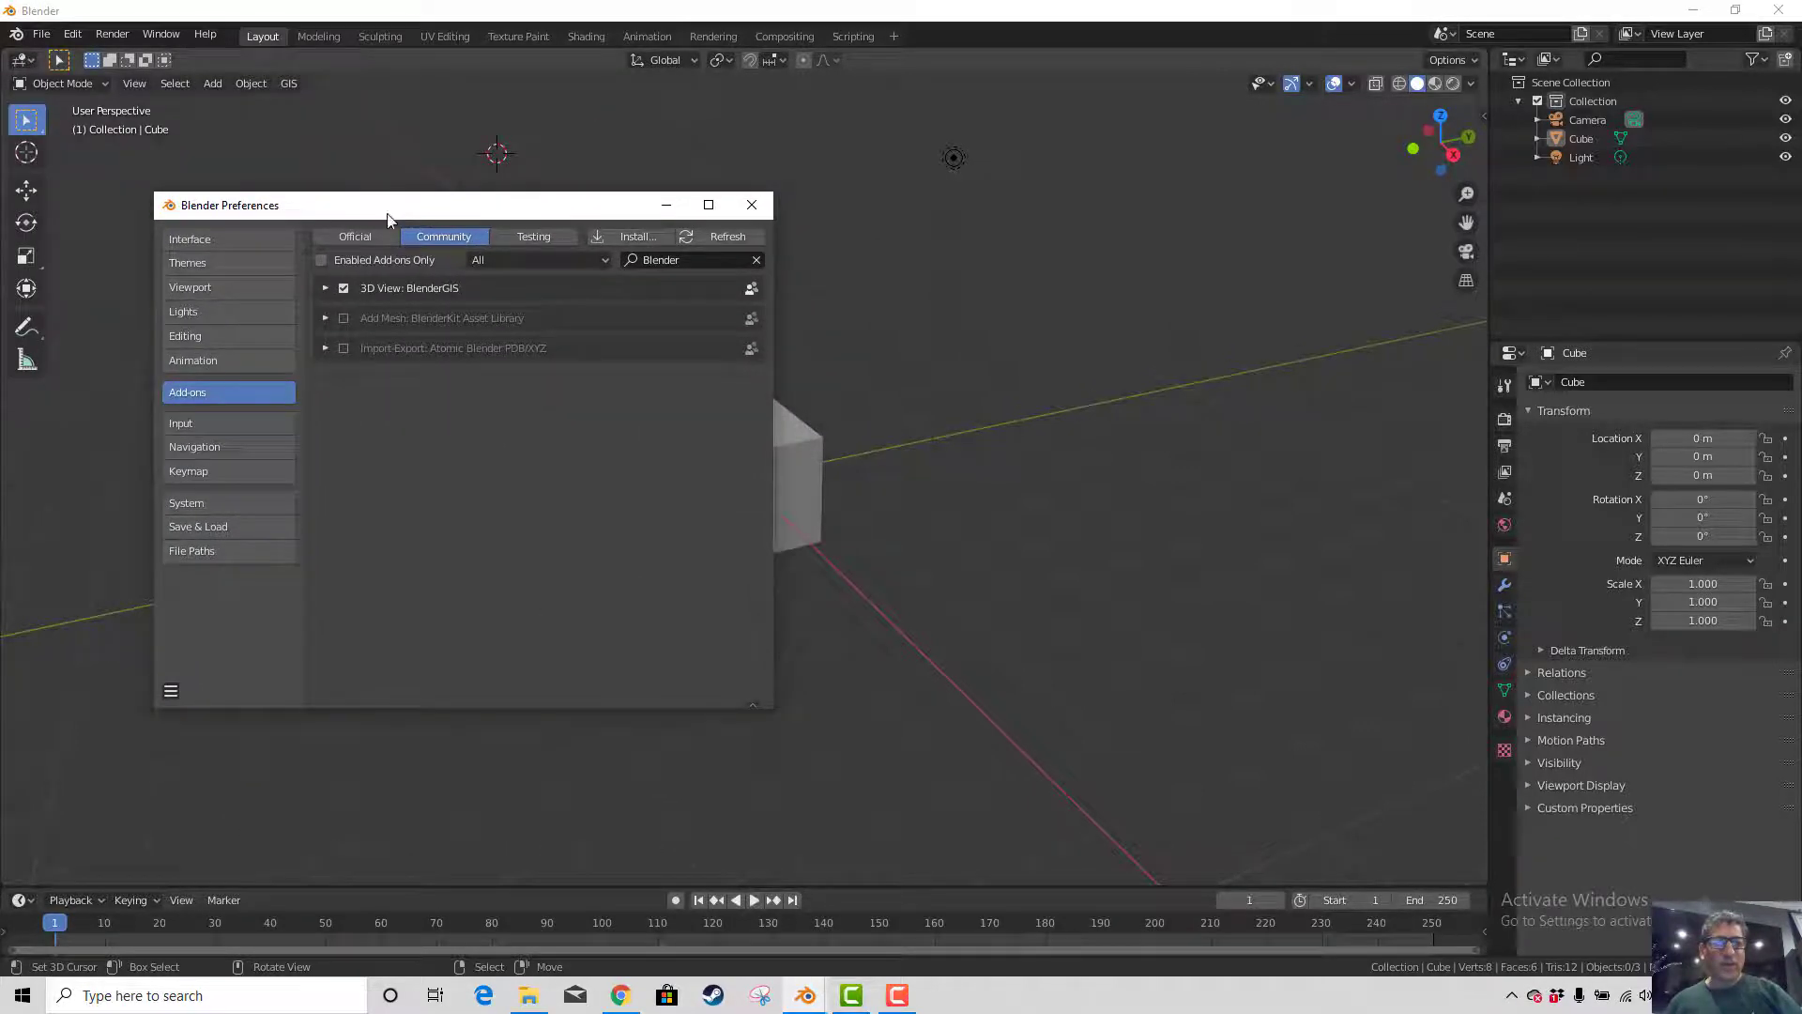
# Enable the BlenderKit Asset Library add-on, view its details and disable it again
pyautogui.click(343, 318)
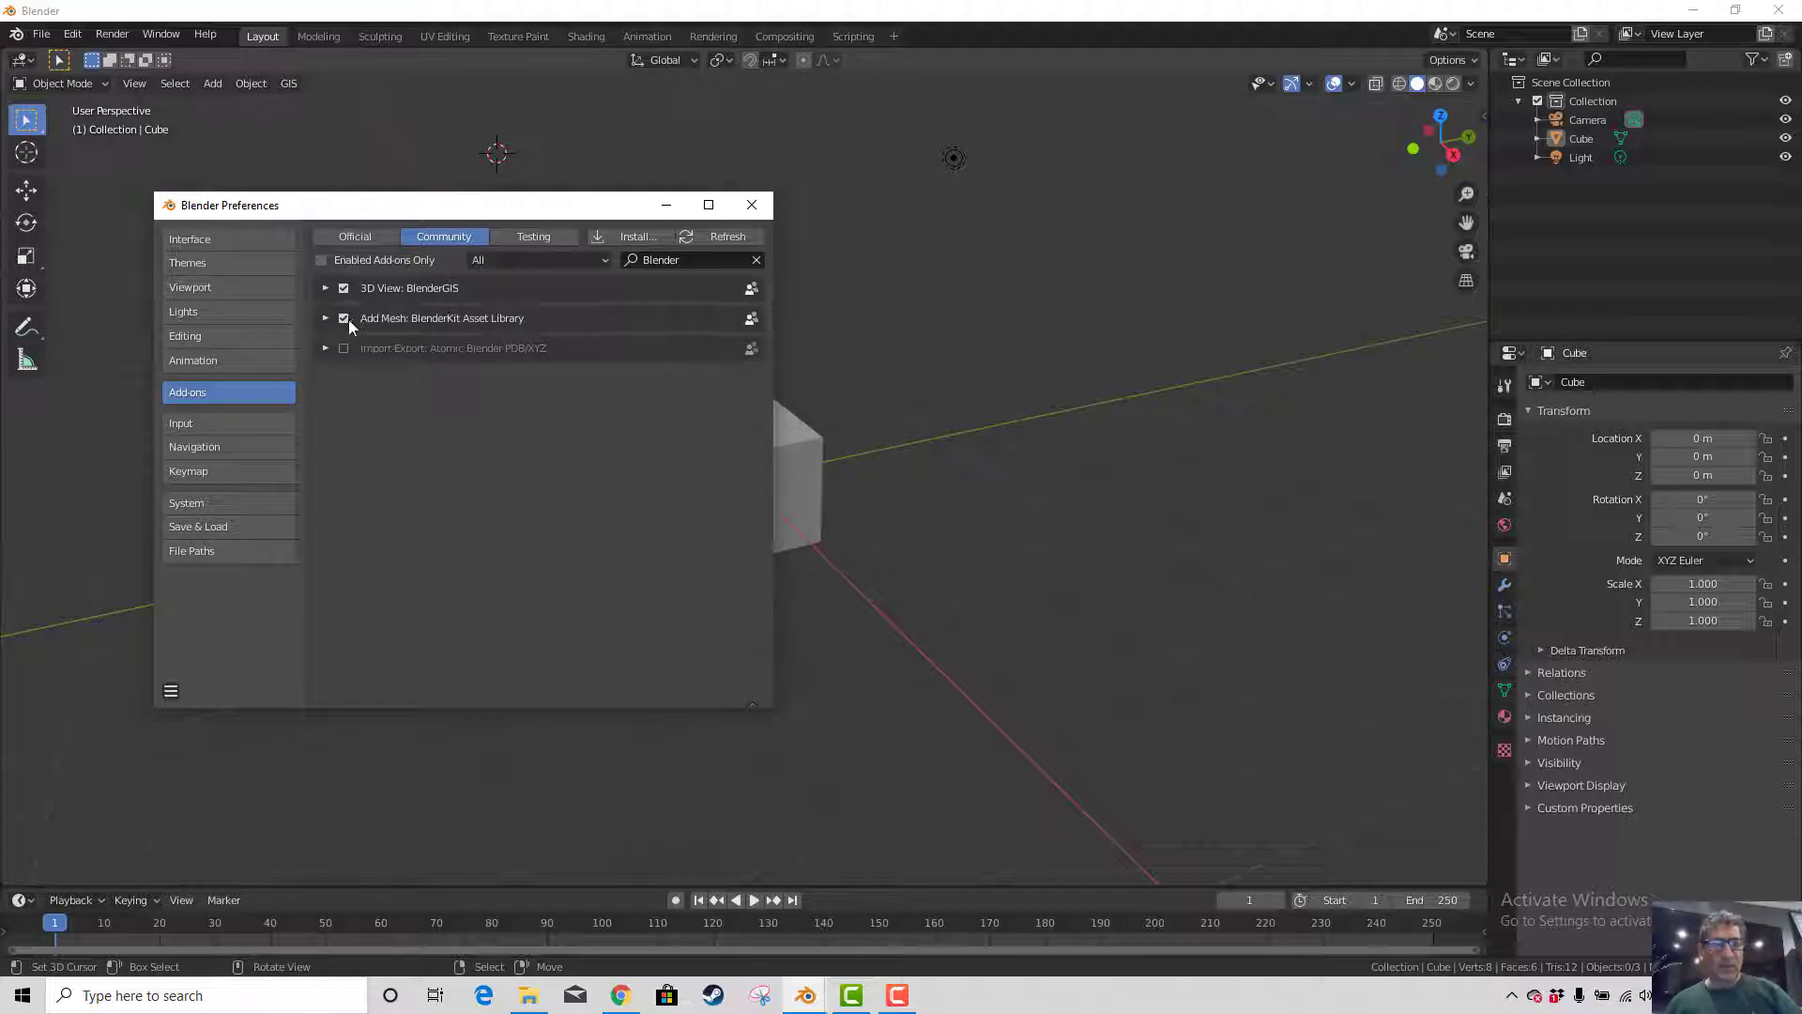
pyautogui.click(325, 318)
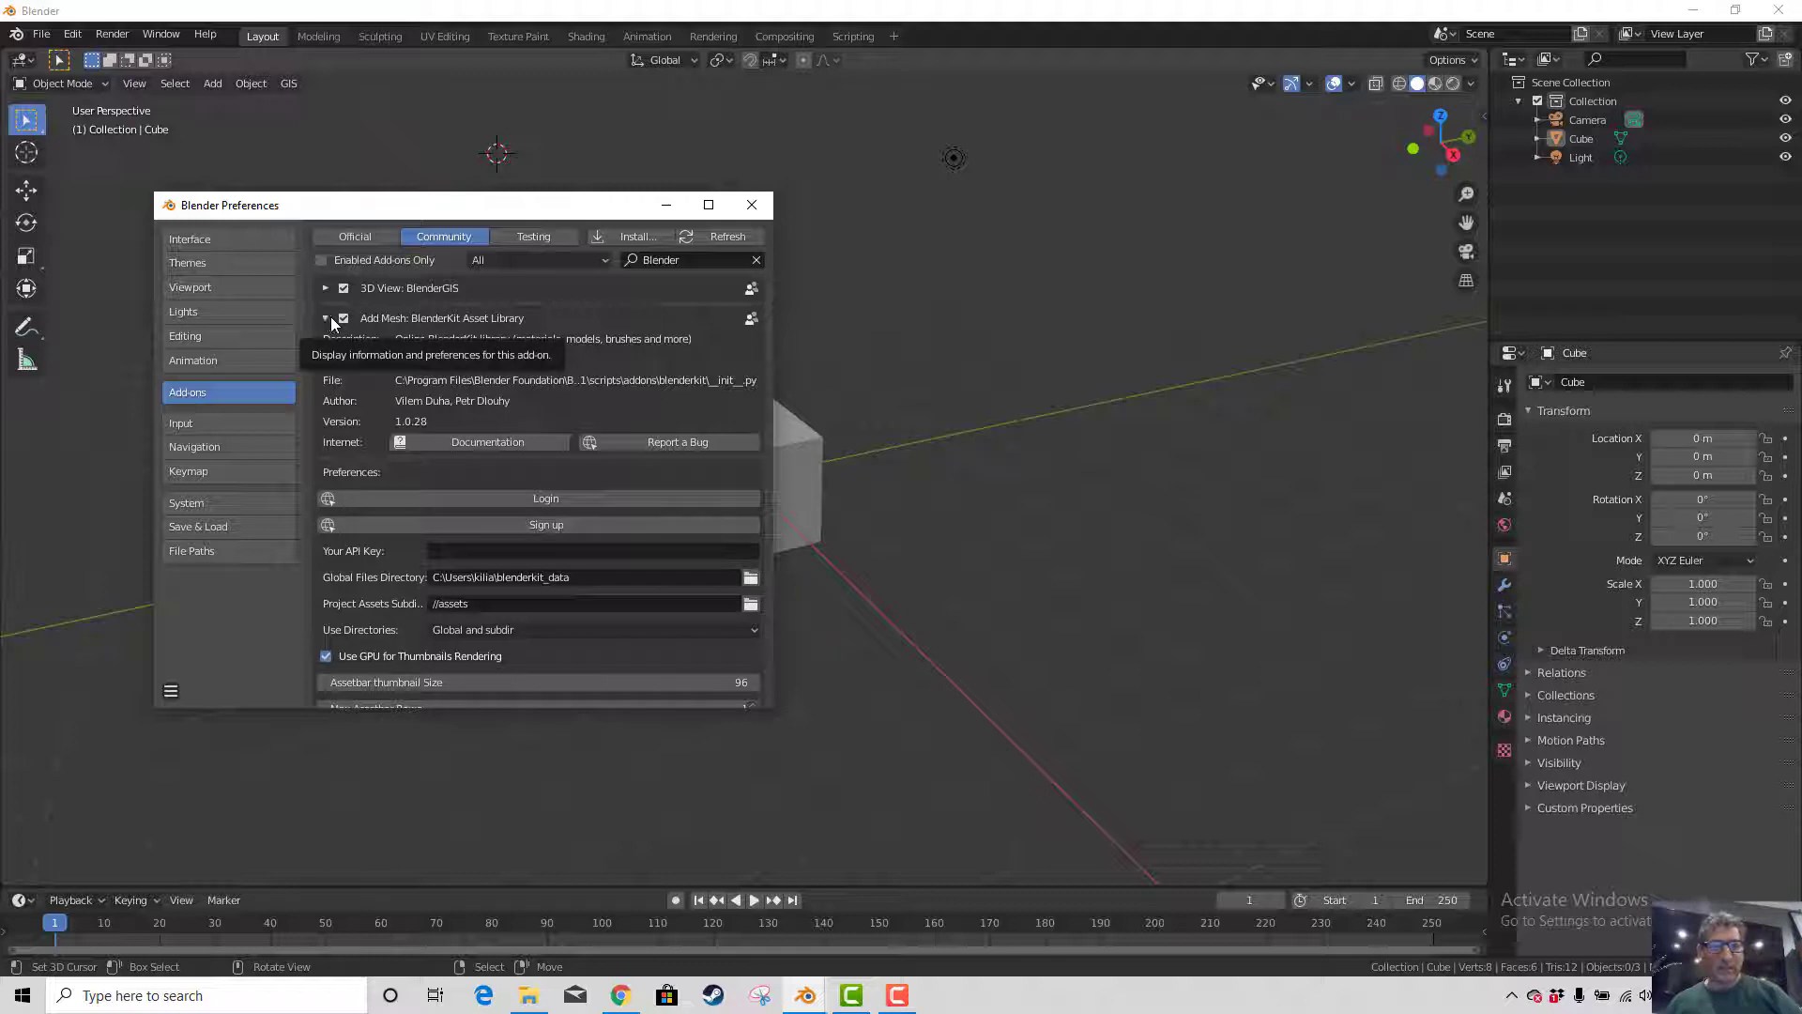
pyautogui.click(329, 321)
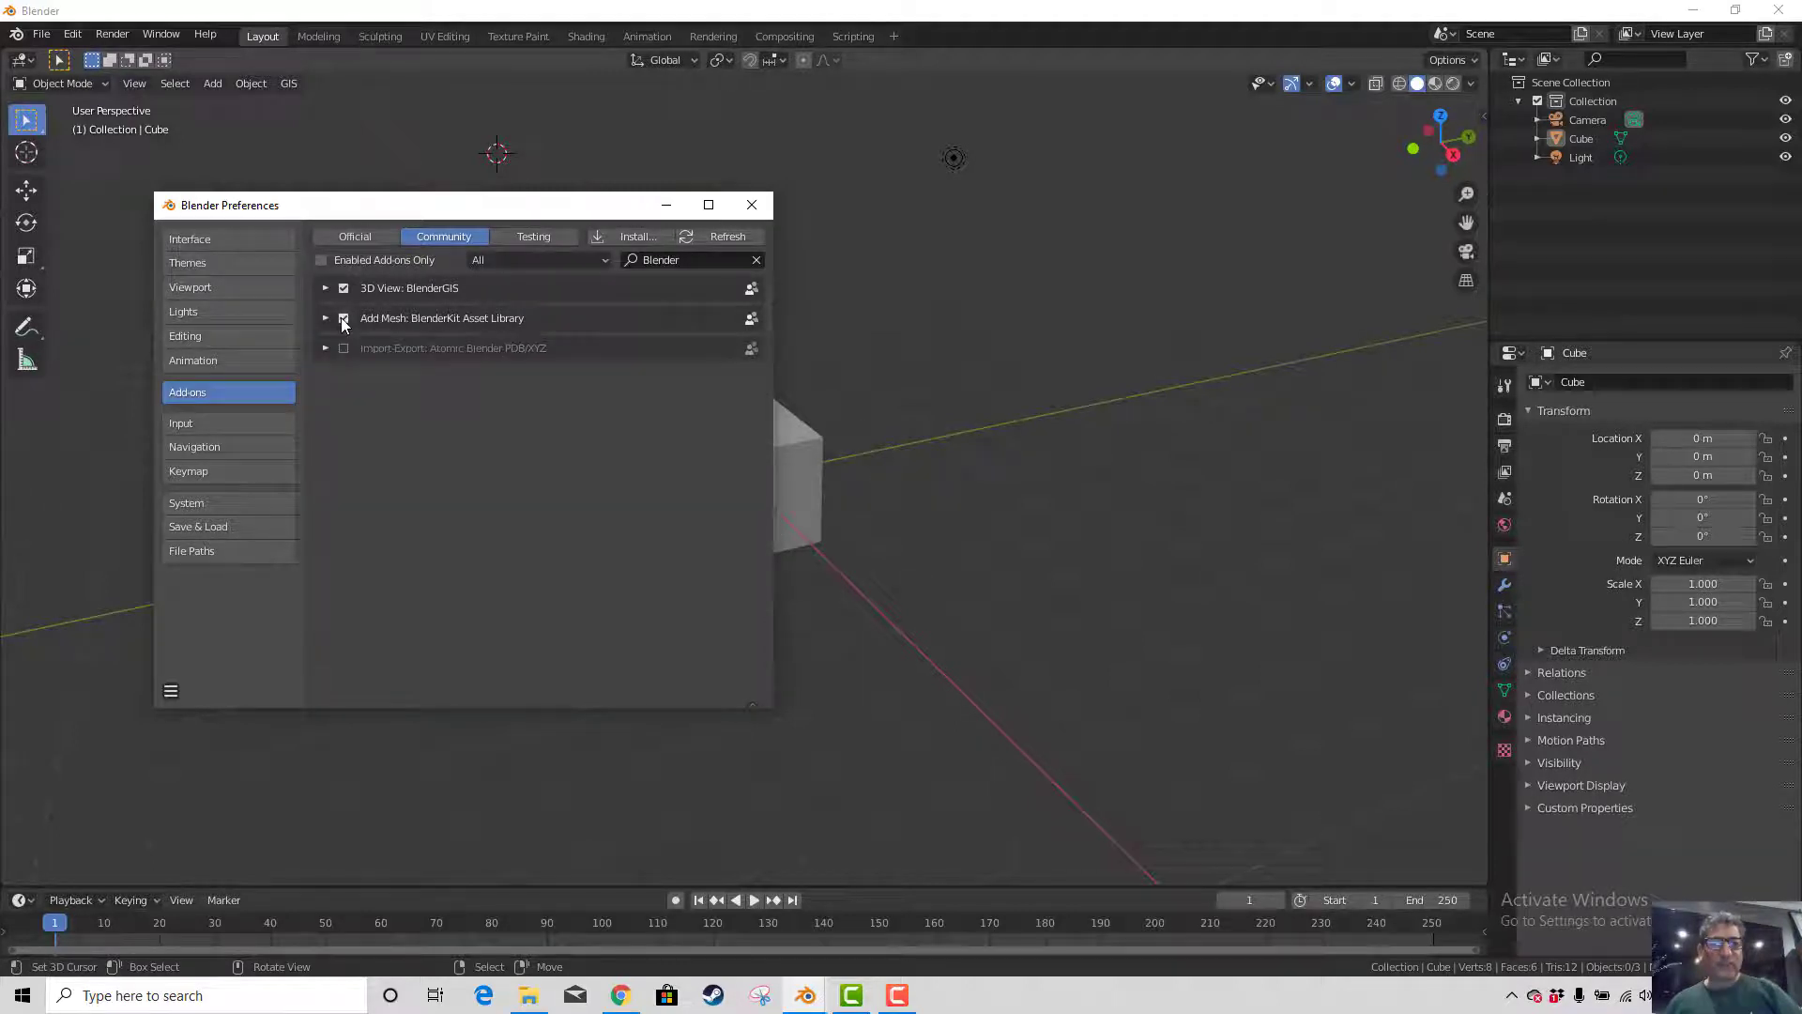
pyautogui.click(344, 319)
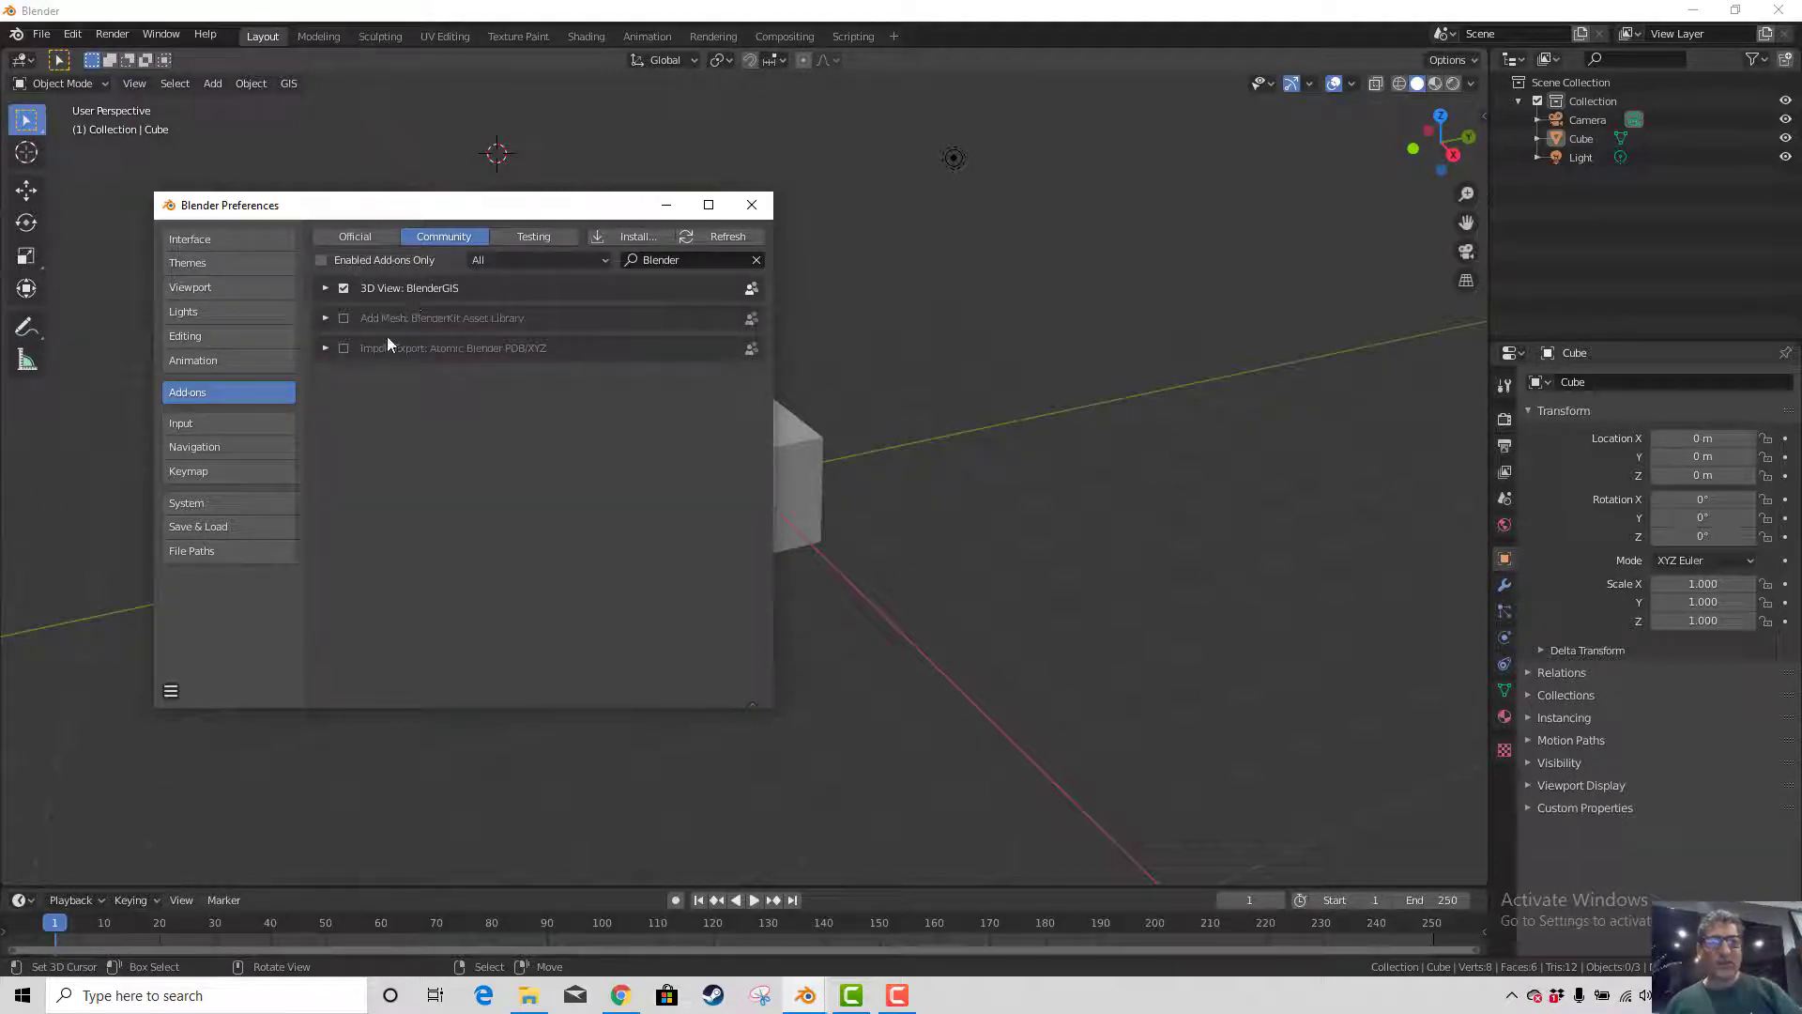
# Expand the BlenderGIS entry and examine its Spatial Reference Systems, Basemaps, Import/Export and System preferences
pyautogui.click(326, 290)
pyautogui.scroll(-4, 634, 413)
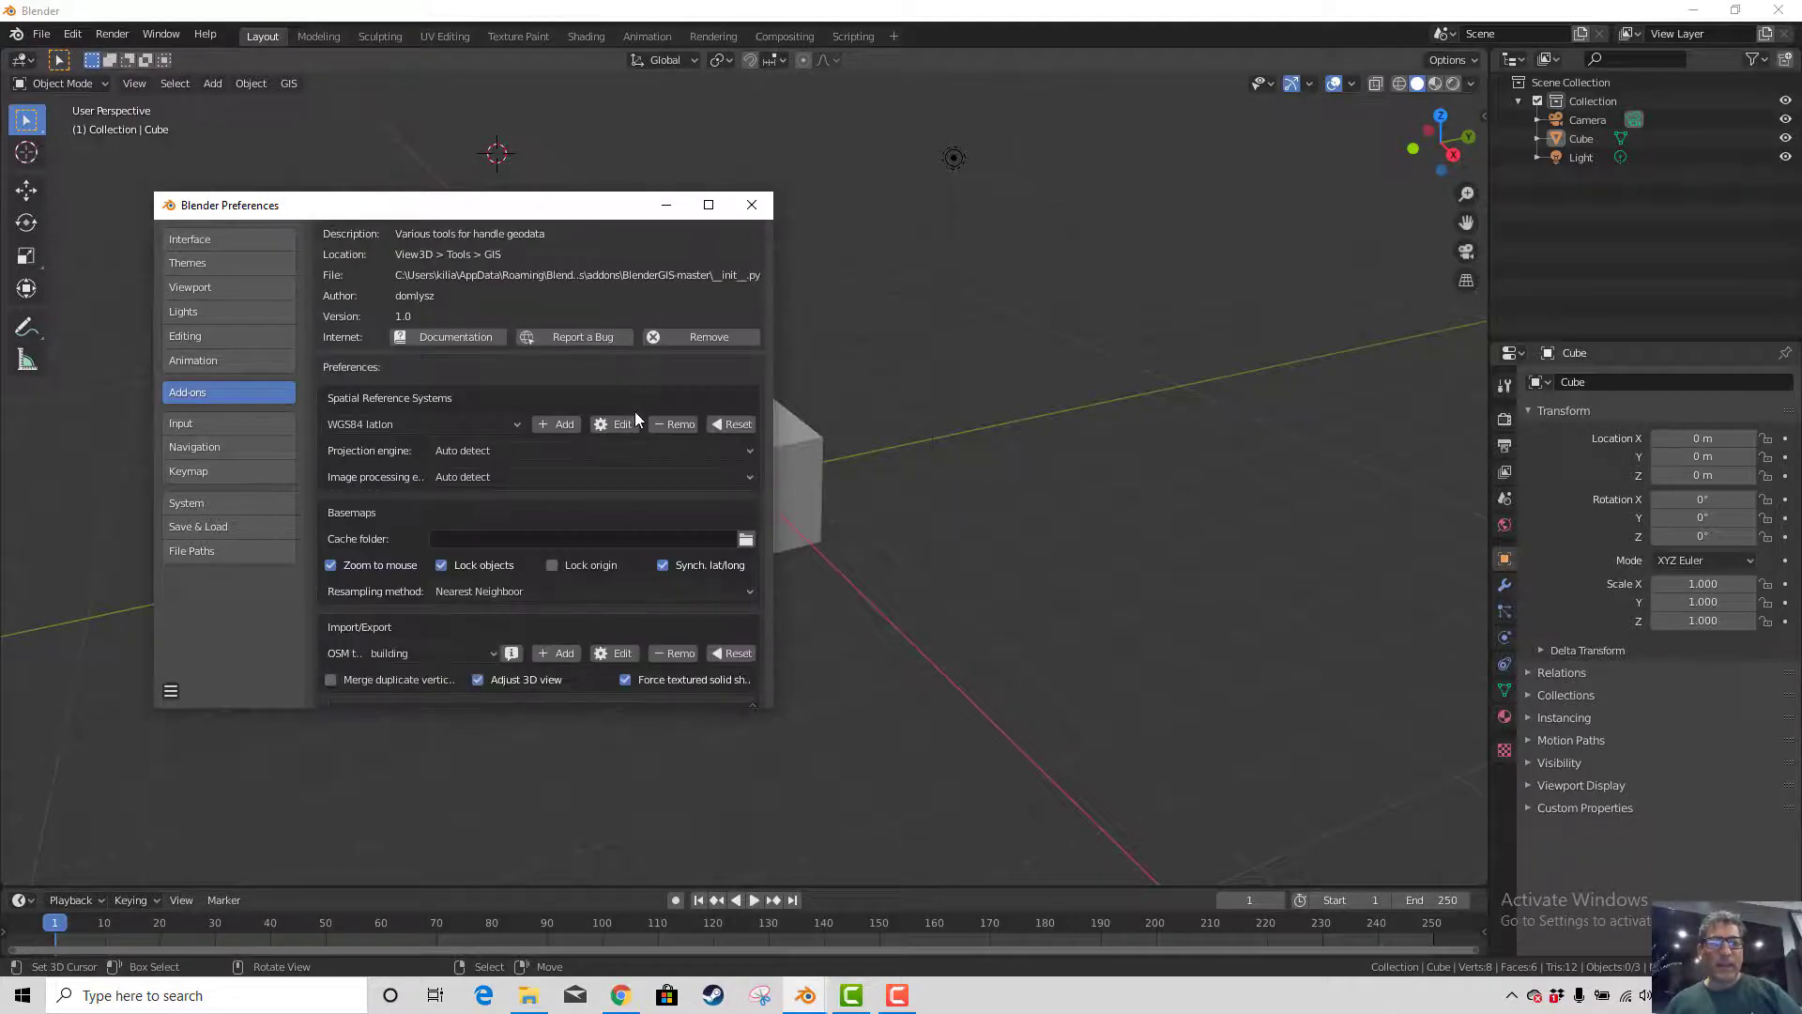
pyautogui.scroll(-1, 636, 413)
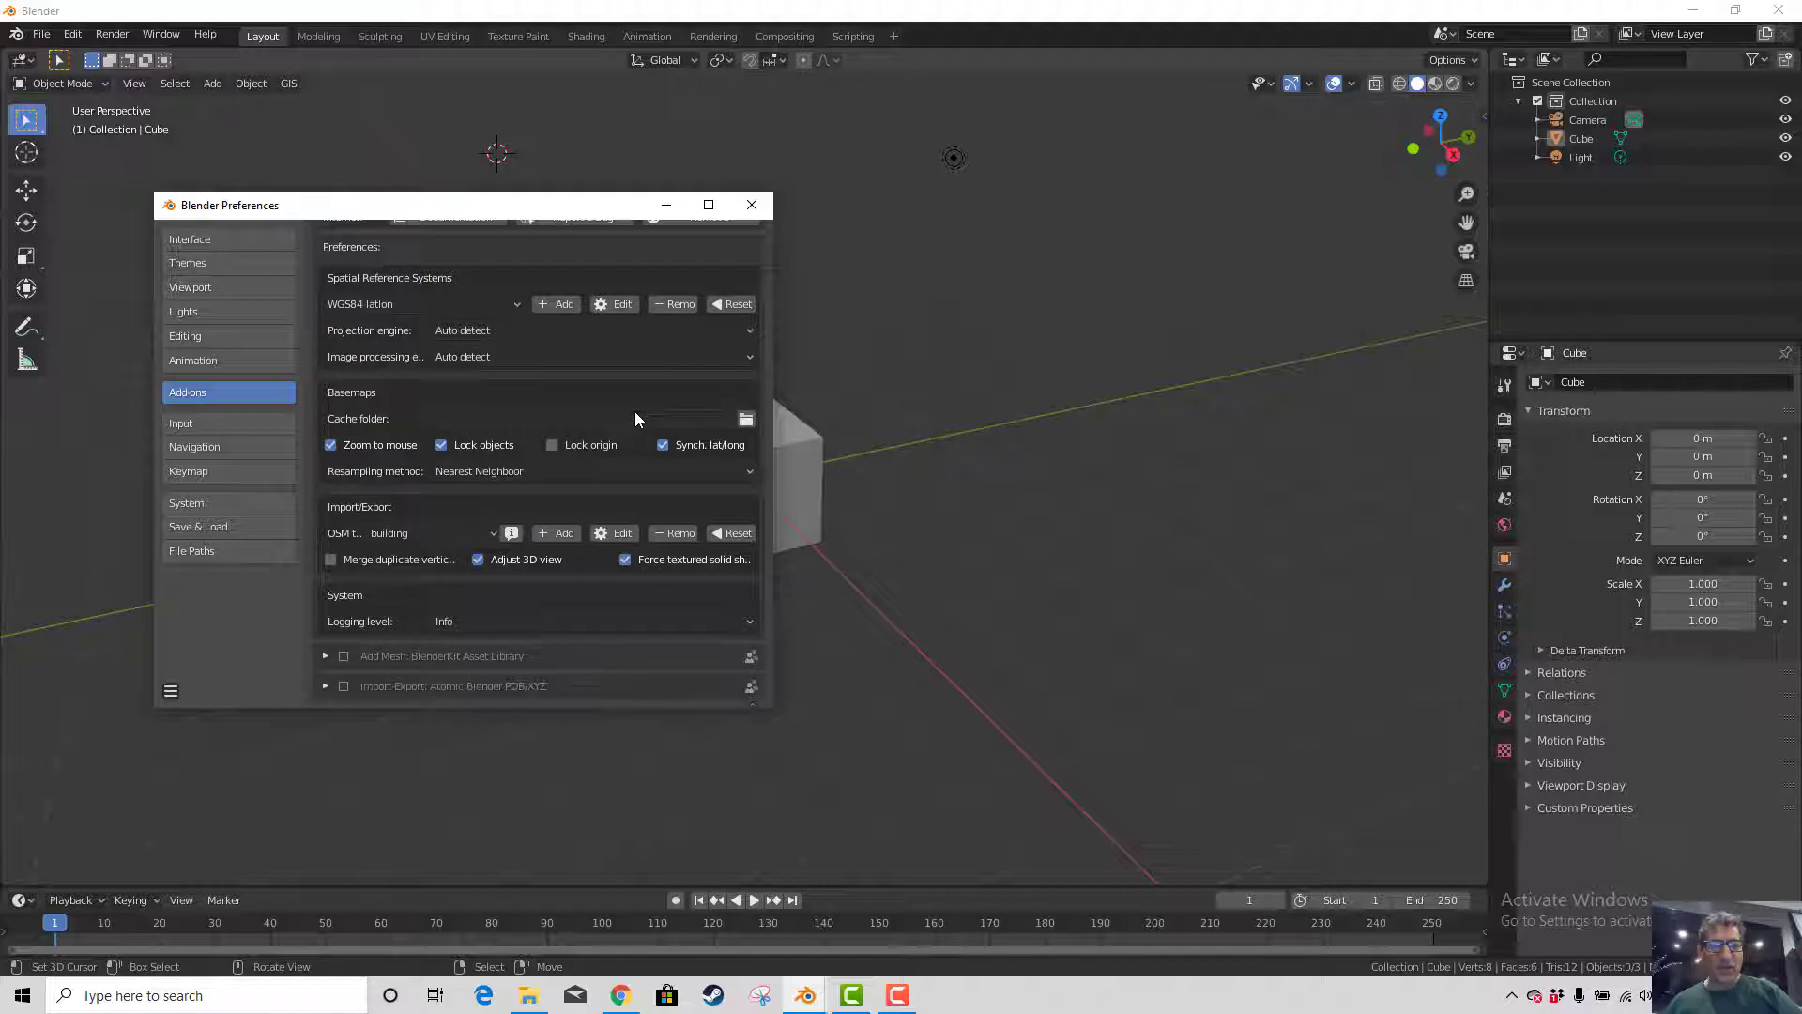
pyautogui.scroll(4, 650, 408)
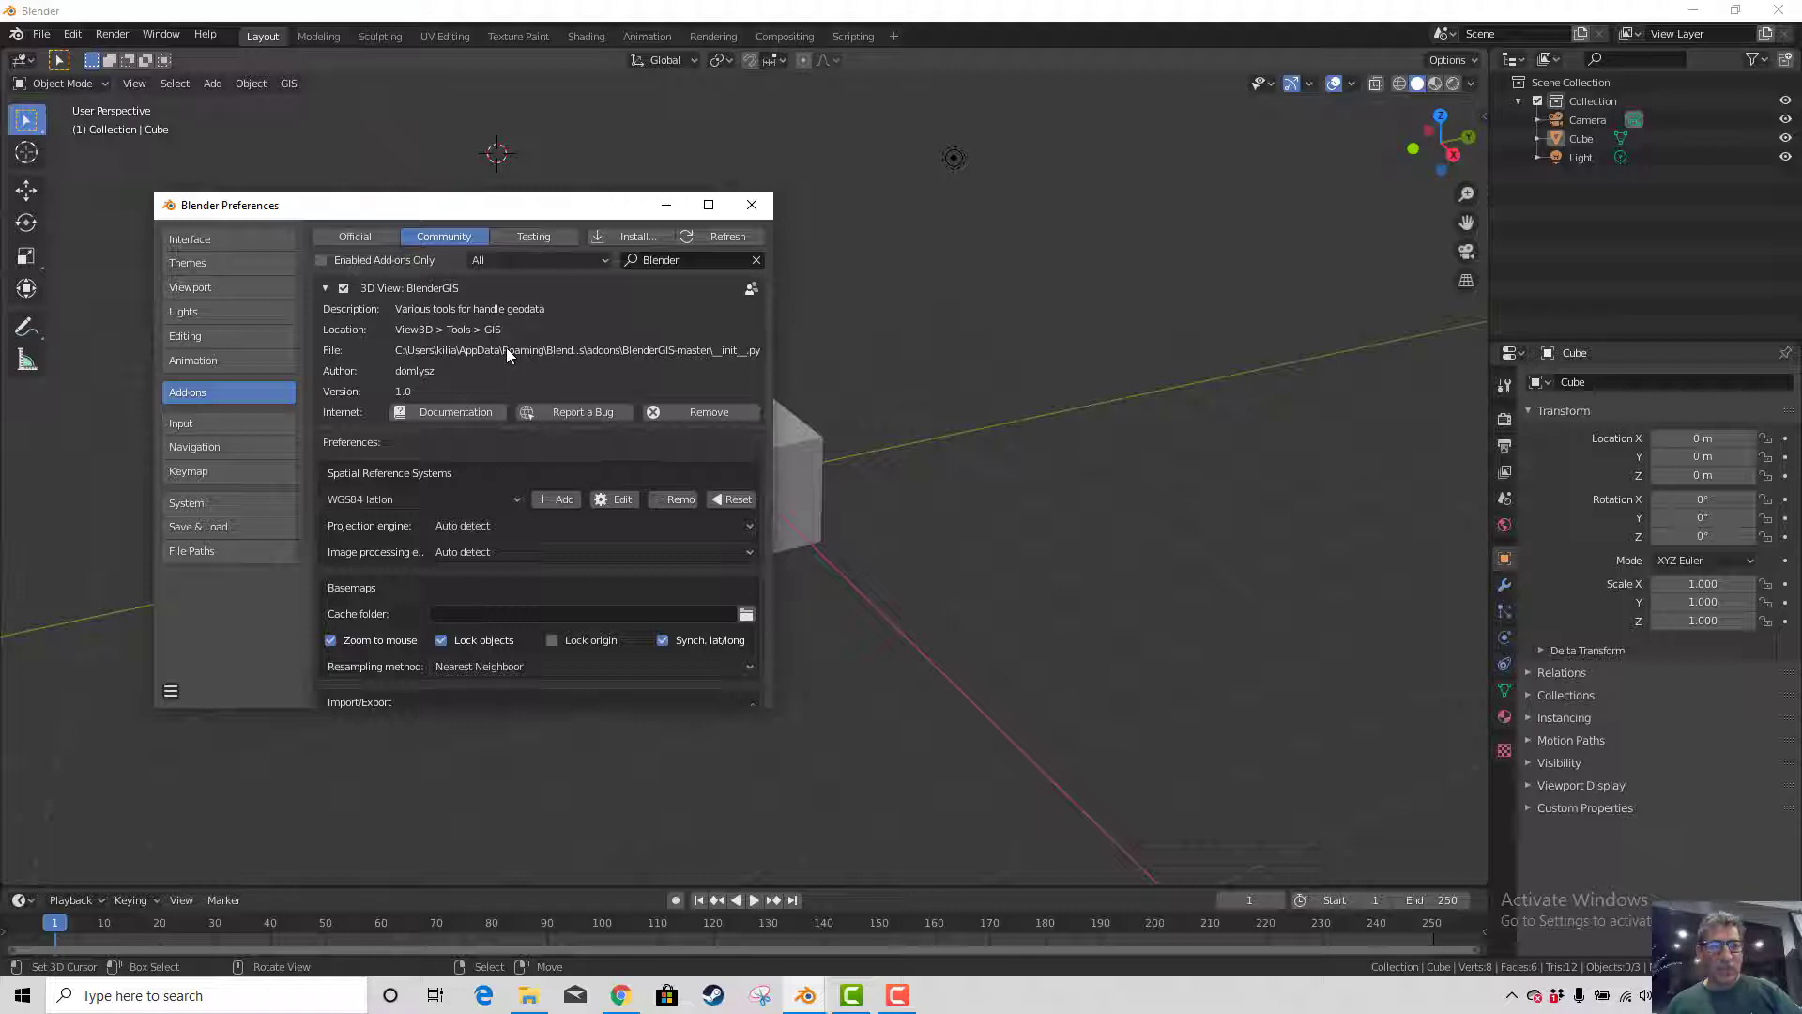
pyautogui.scroll(-2, 505, 348)
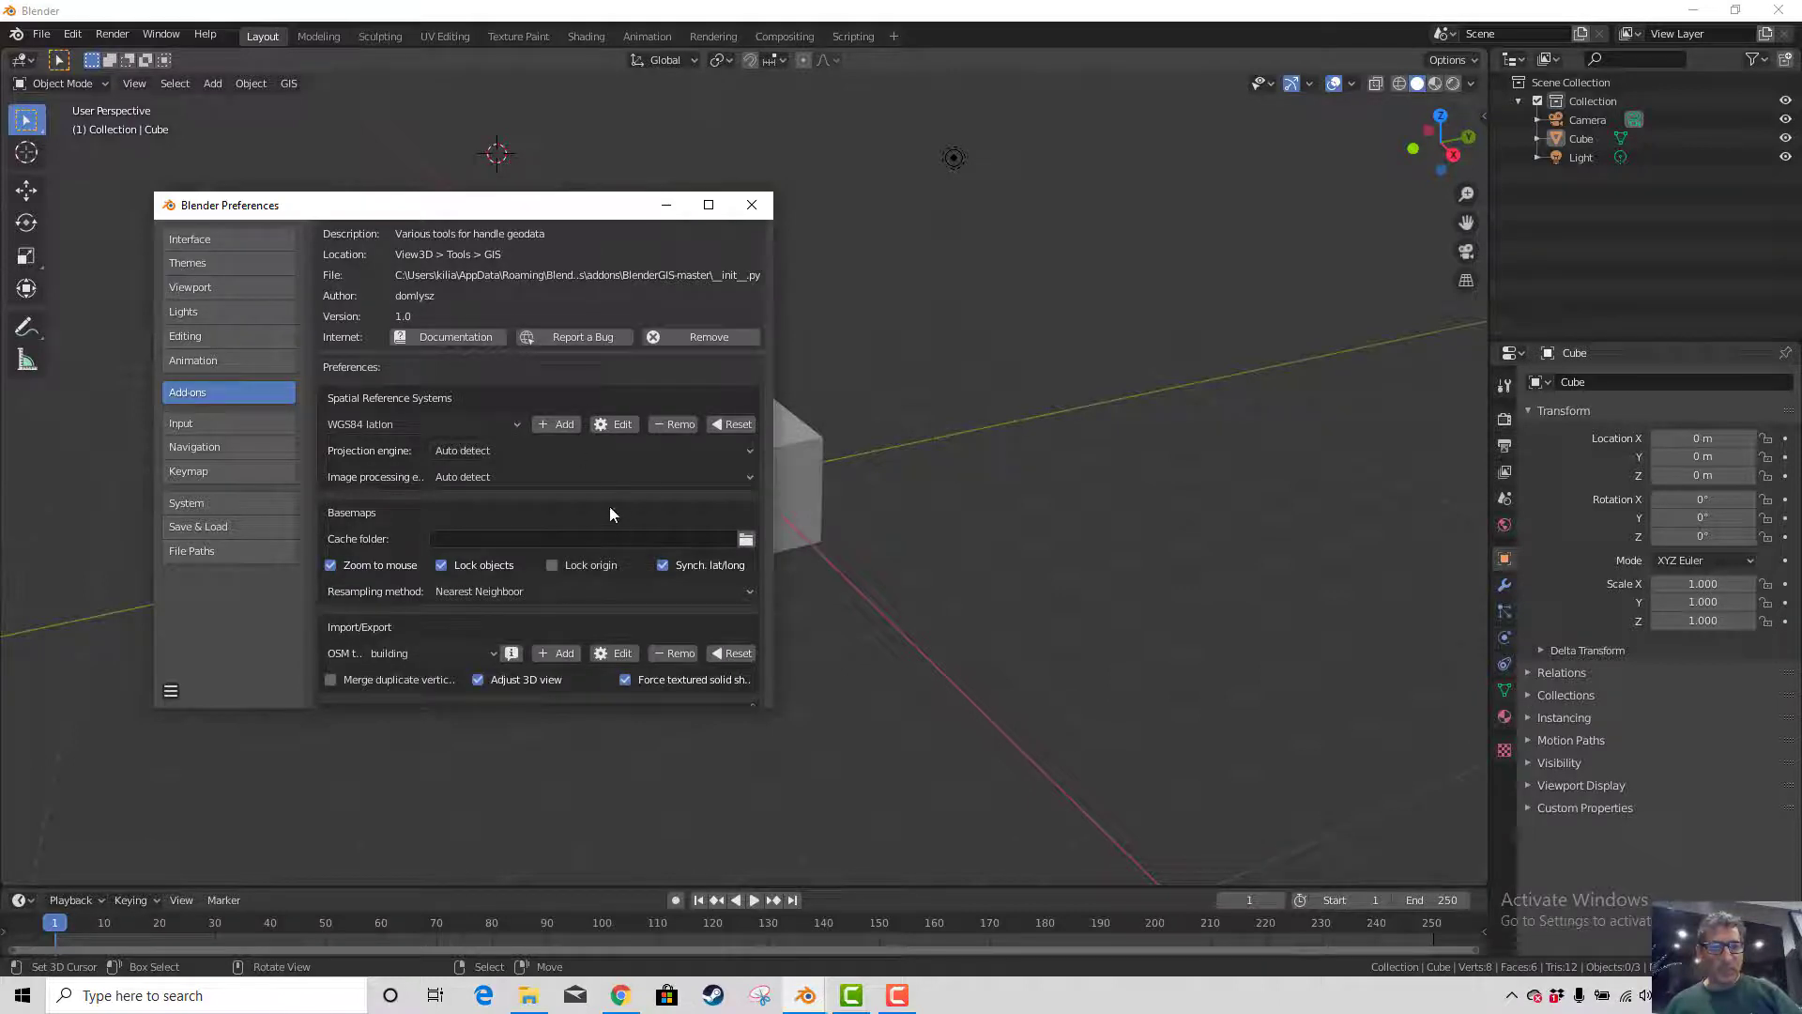
pyautogui.scroll(-3, 610, 505)
pyautogui.scroll(5, 610, 505)
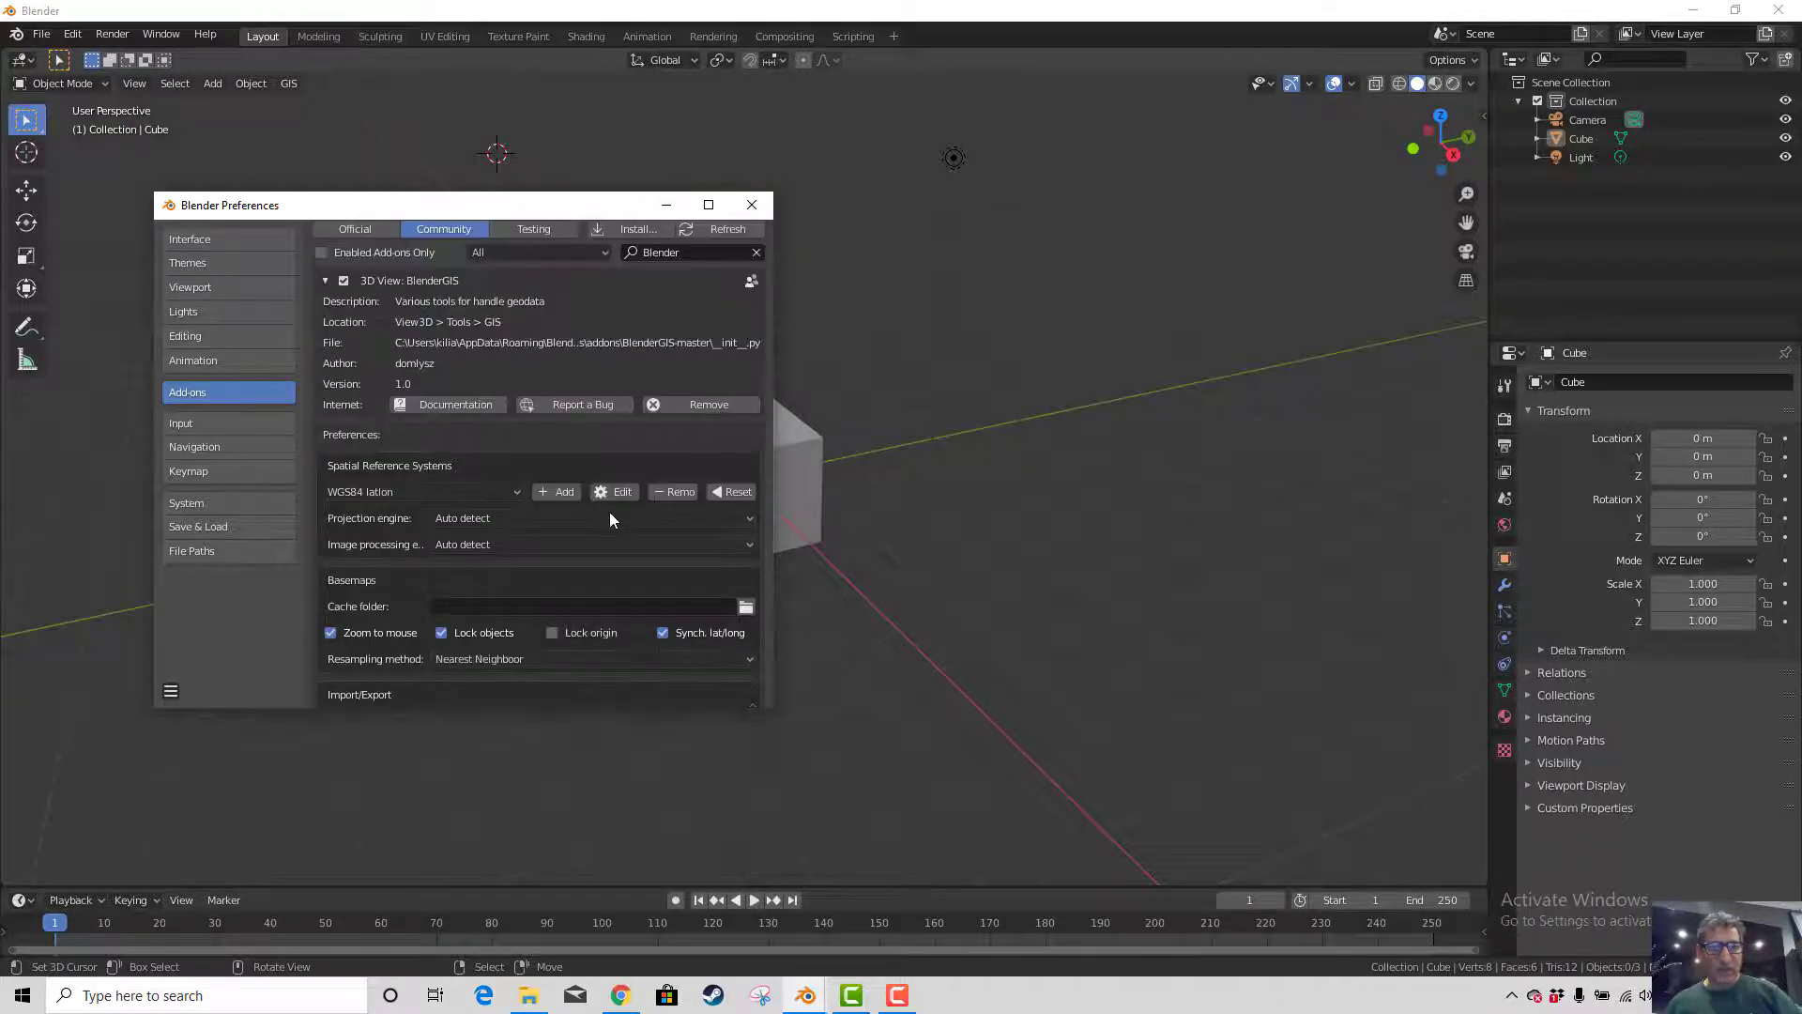
# Select the cube in the viewport and bring the Preferences window back to the front at the BlenderGIS details
pyautogui.click(781, 409)
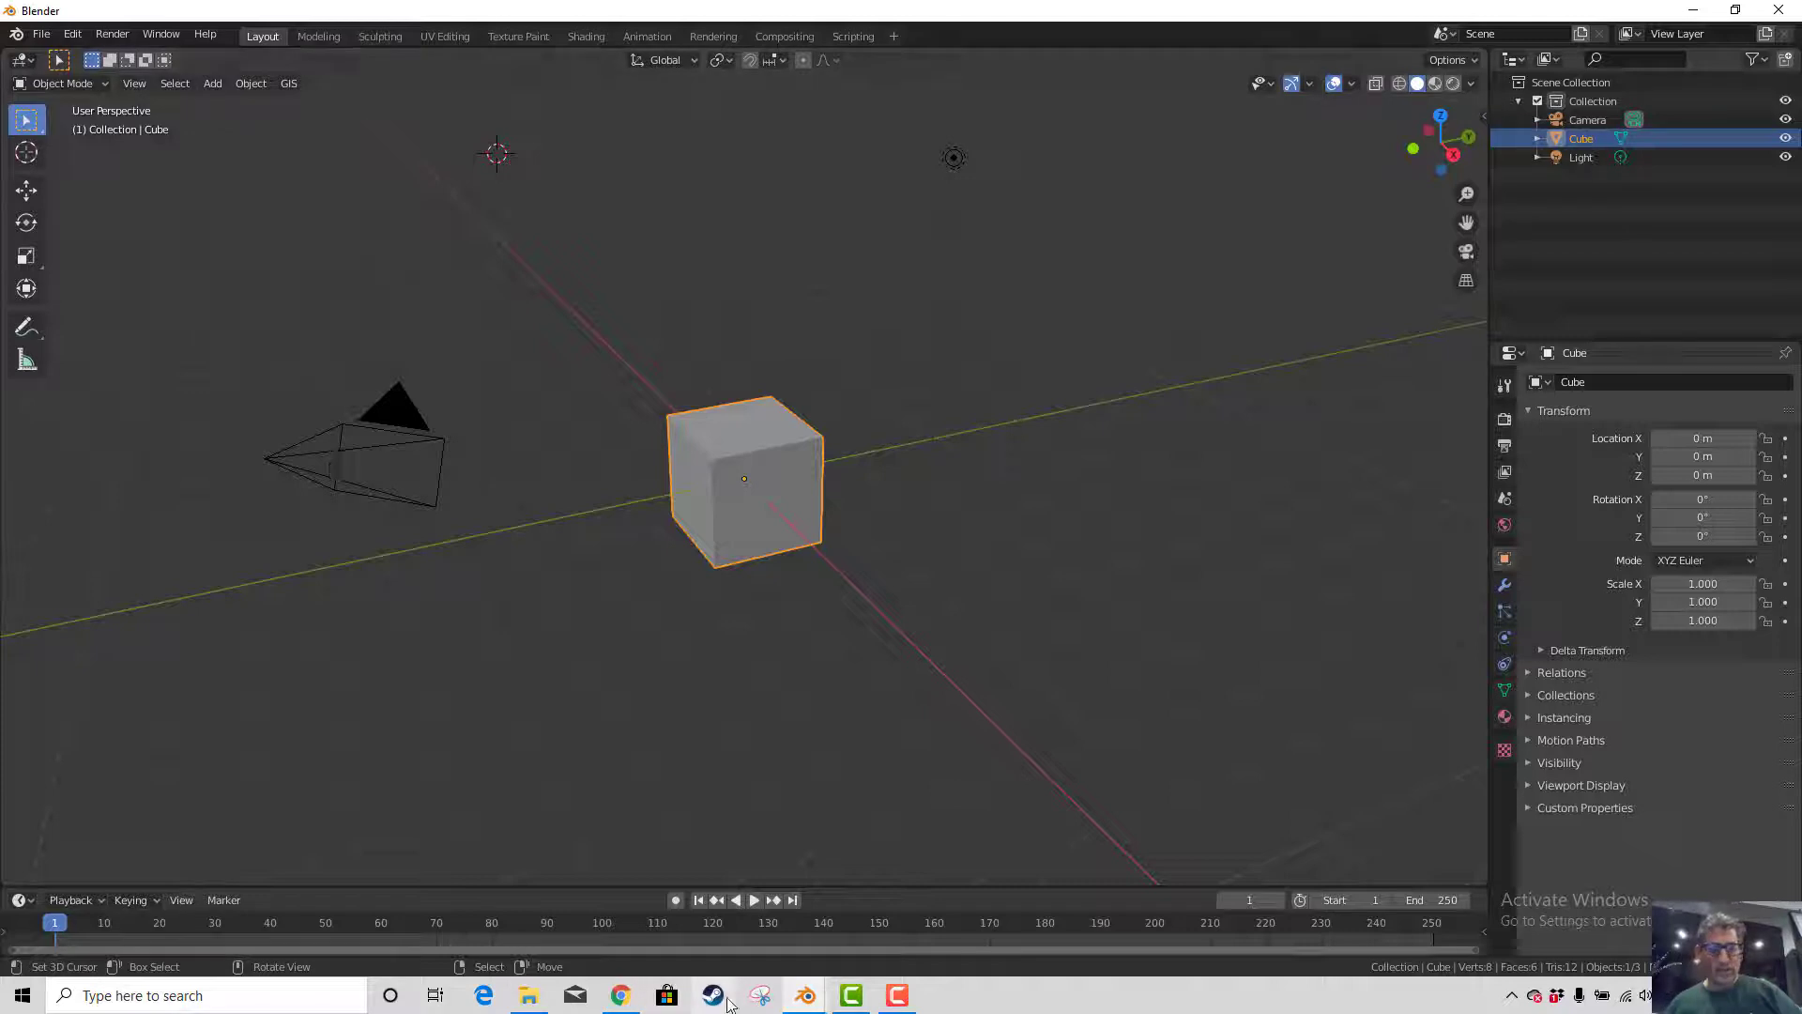
pyautogui.moveTo(805, 995)
pyautogui.click(870, 922)
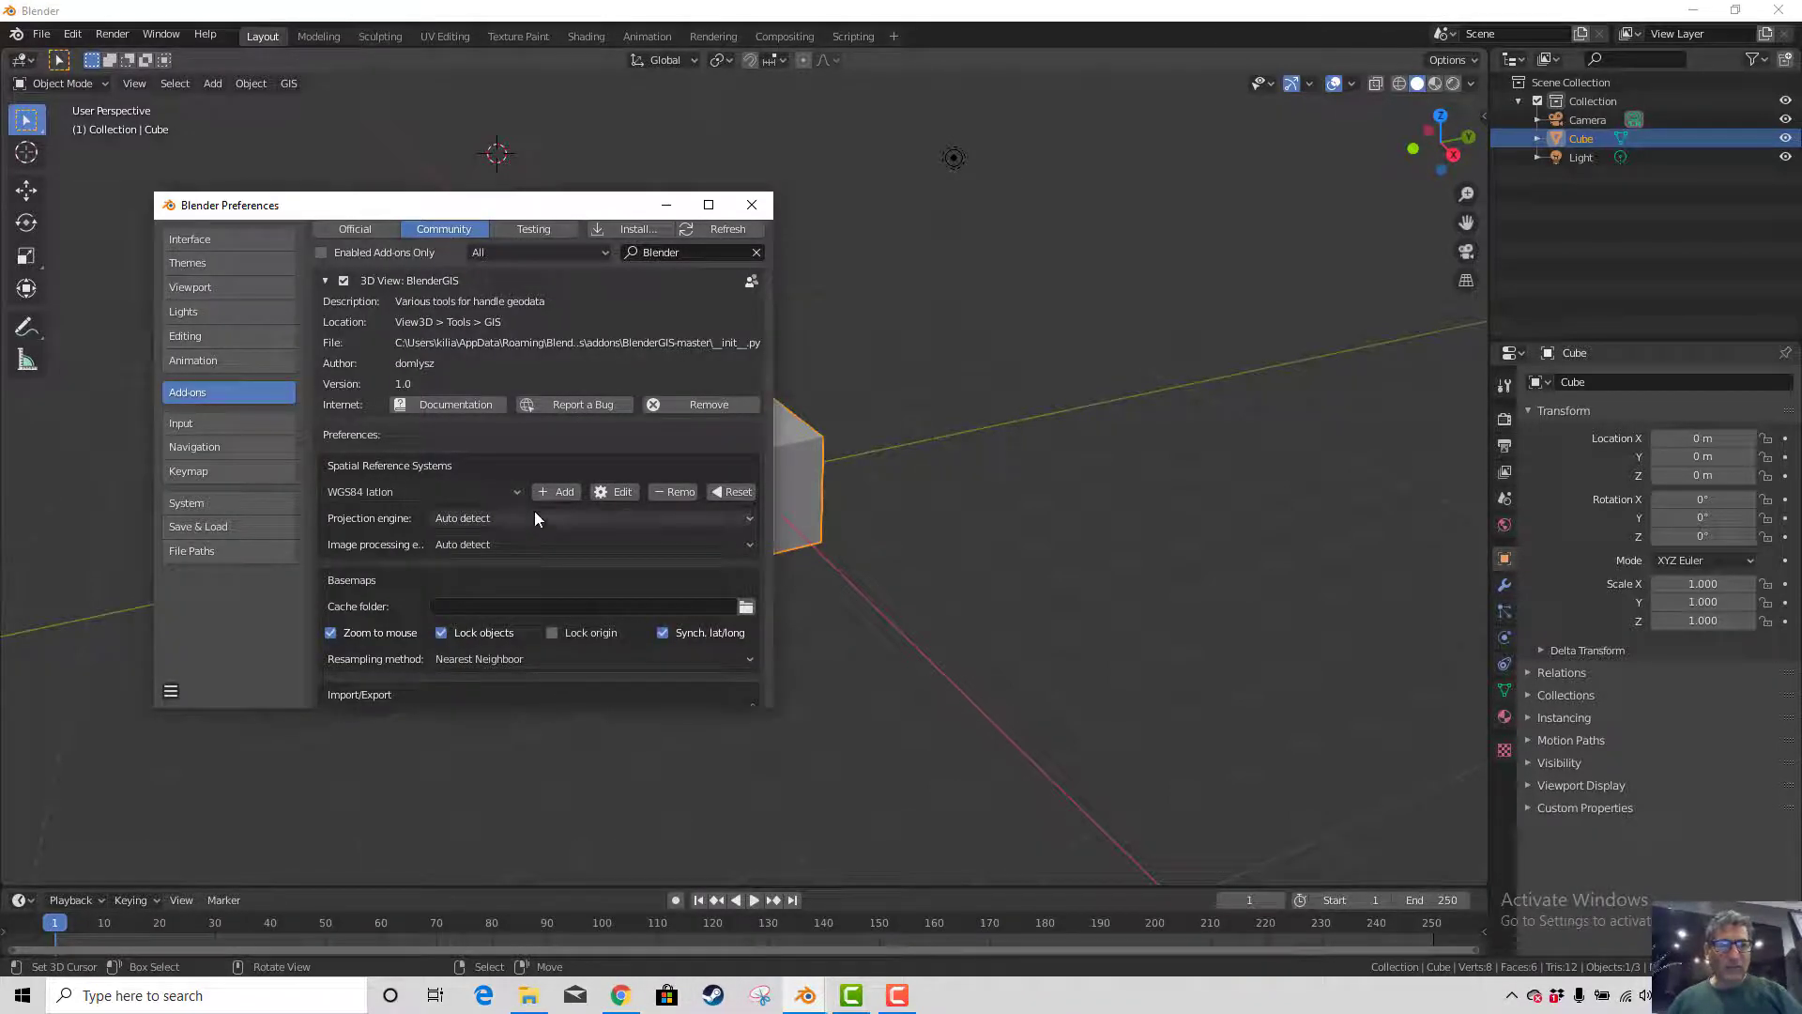
pyautogui.scroll(1, 536, 508)
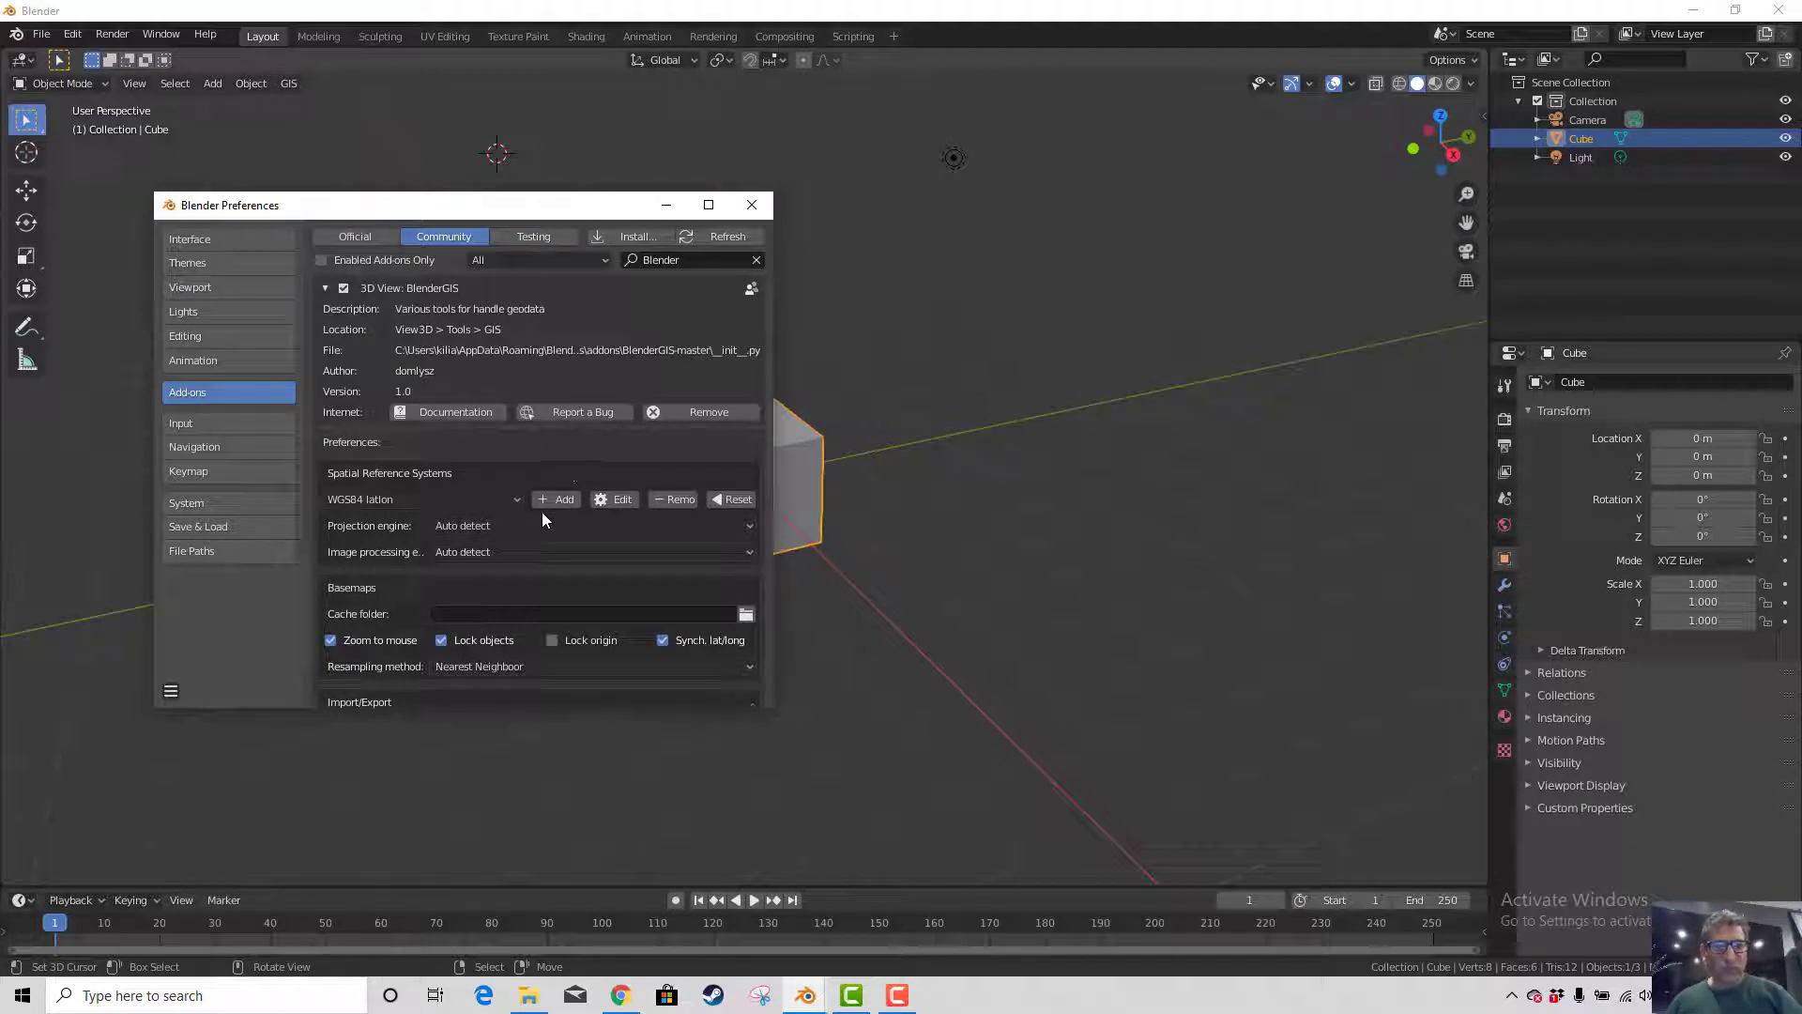
pyautogui.scroll(-1, 545, 509)
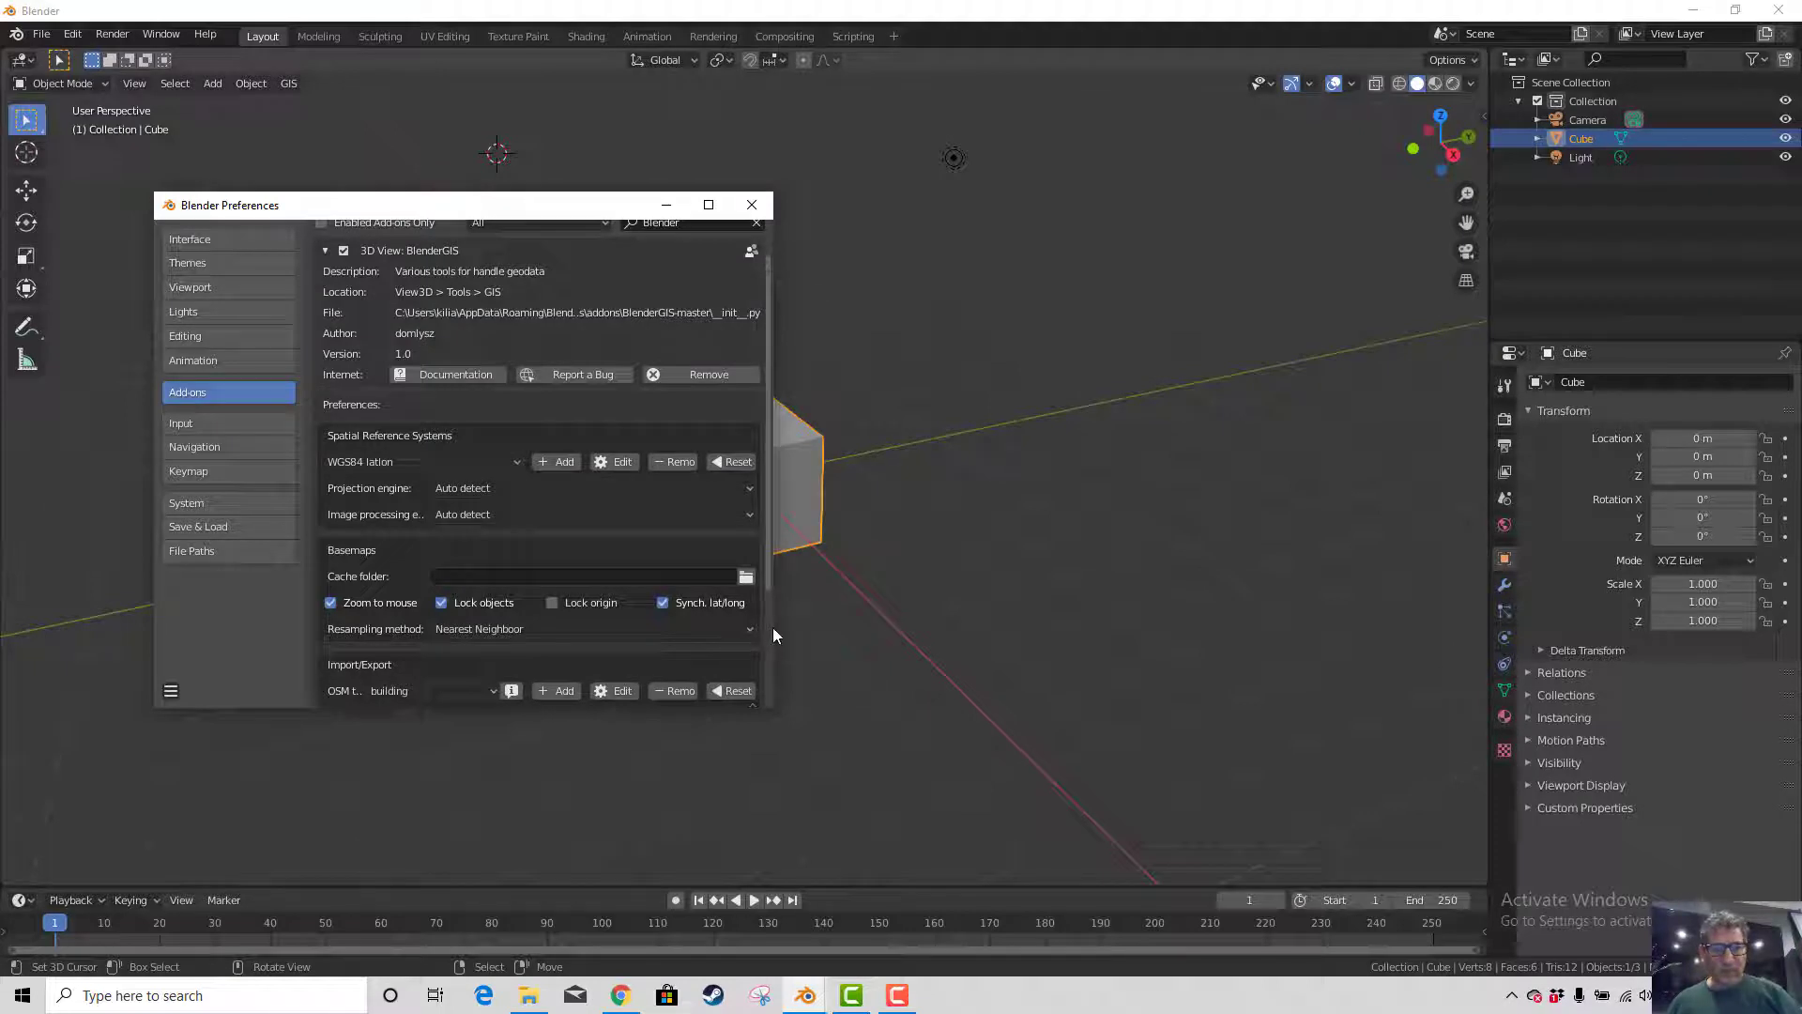
# Widen the Preferences window and review the BlenderGIS settings down to the System logging level
pyautogui.moveTo(766, 645); pyautogui.dragTo(1207, 631)
pyautogui.scroll(-2, 634, 458)
pyautogui.scroll(1, 634, 457)
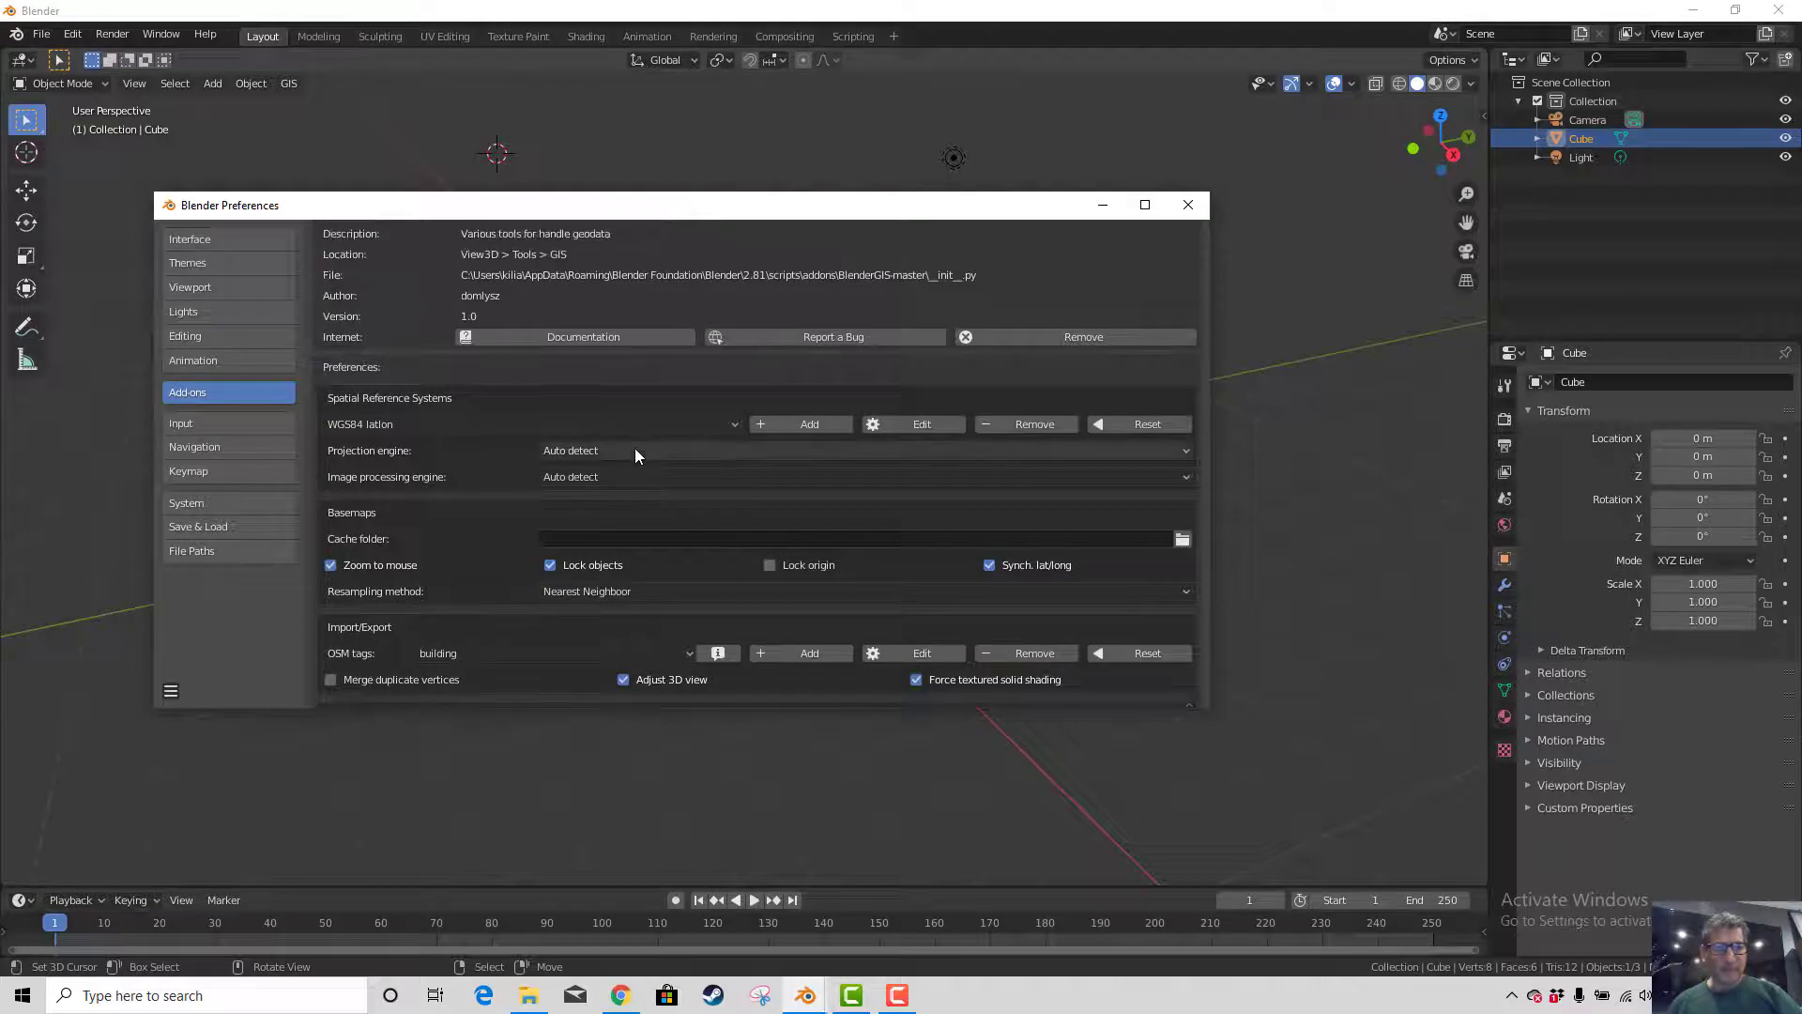
pyautogui.scroll(-1, 634, 455)
pyautogui.scroll(-2, 635, 455)
pyautogui.scroll(-1, 634, 455)
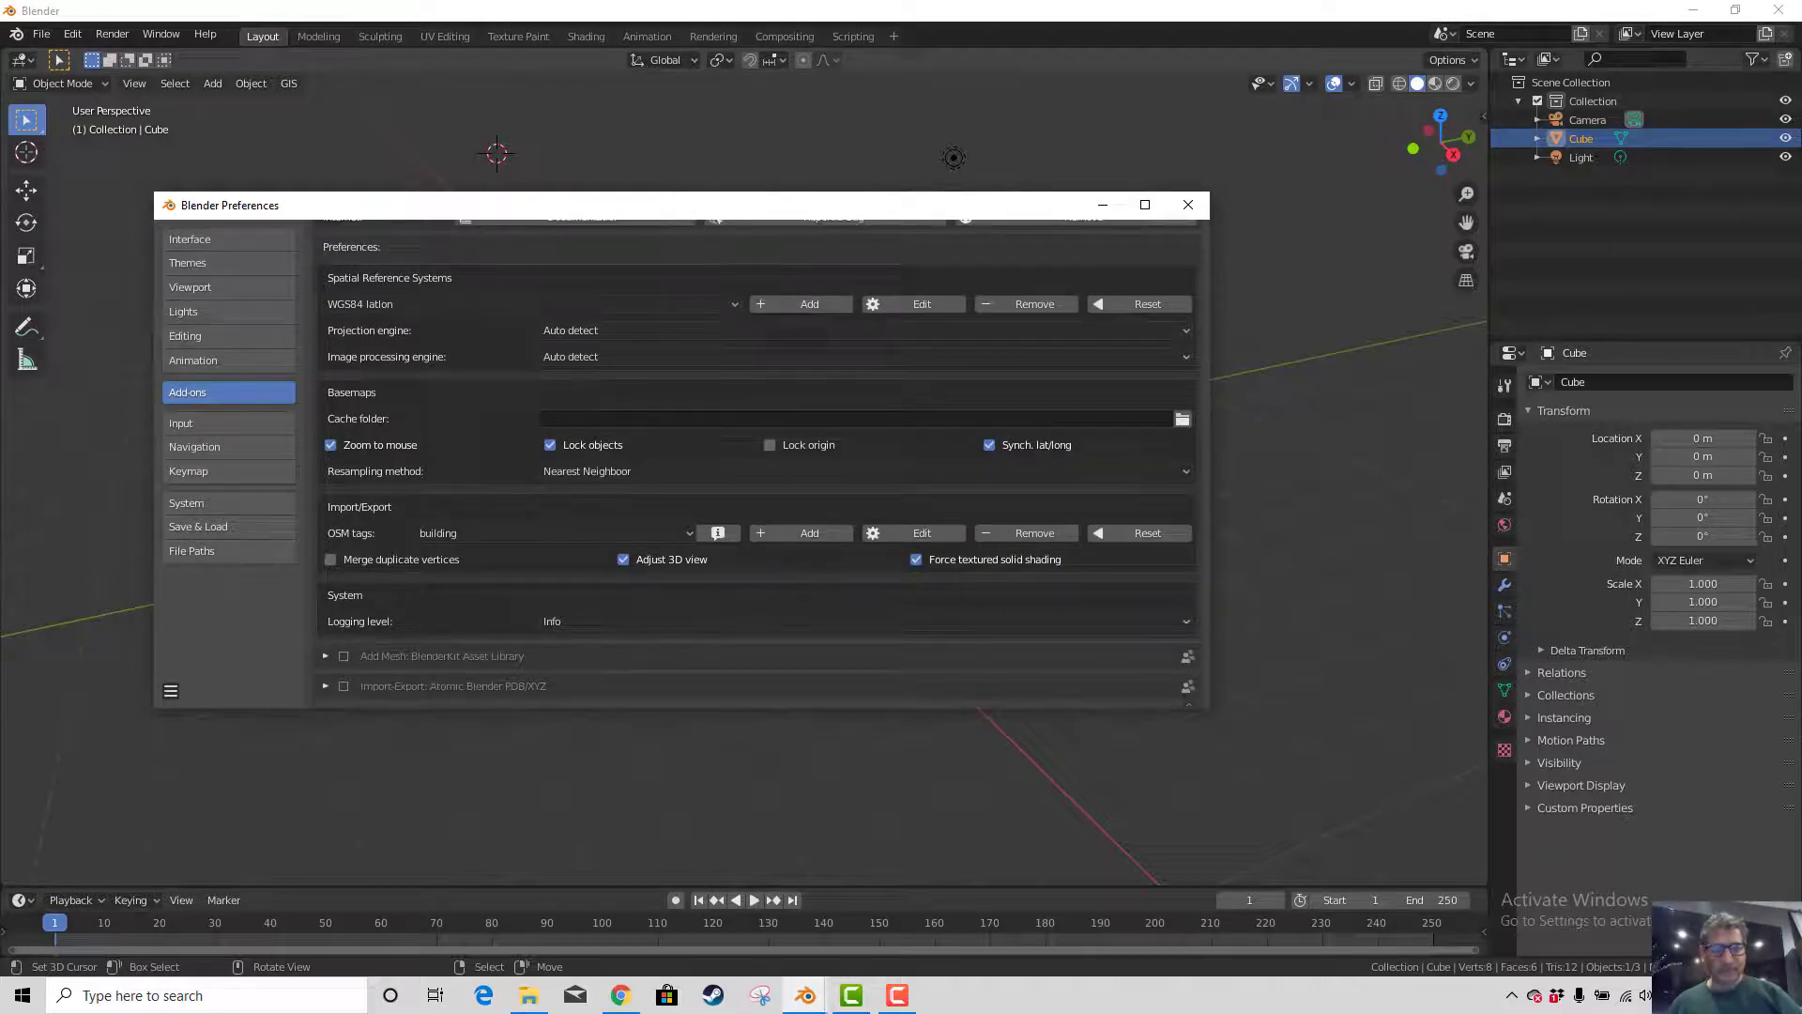
# Bring the Preferences window back to the front, review the BlenderGIS details and settings, and close the window
pyautogui.click(896, 997)
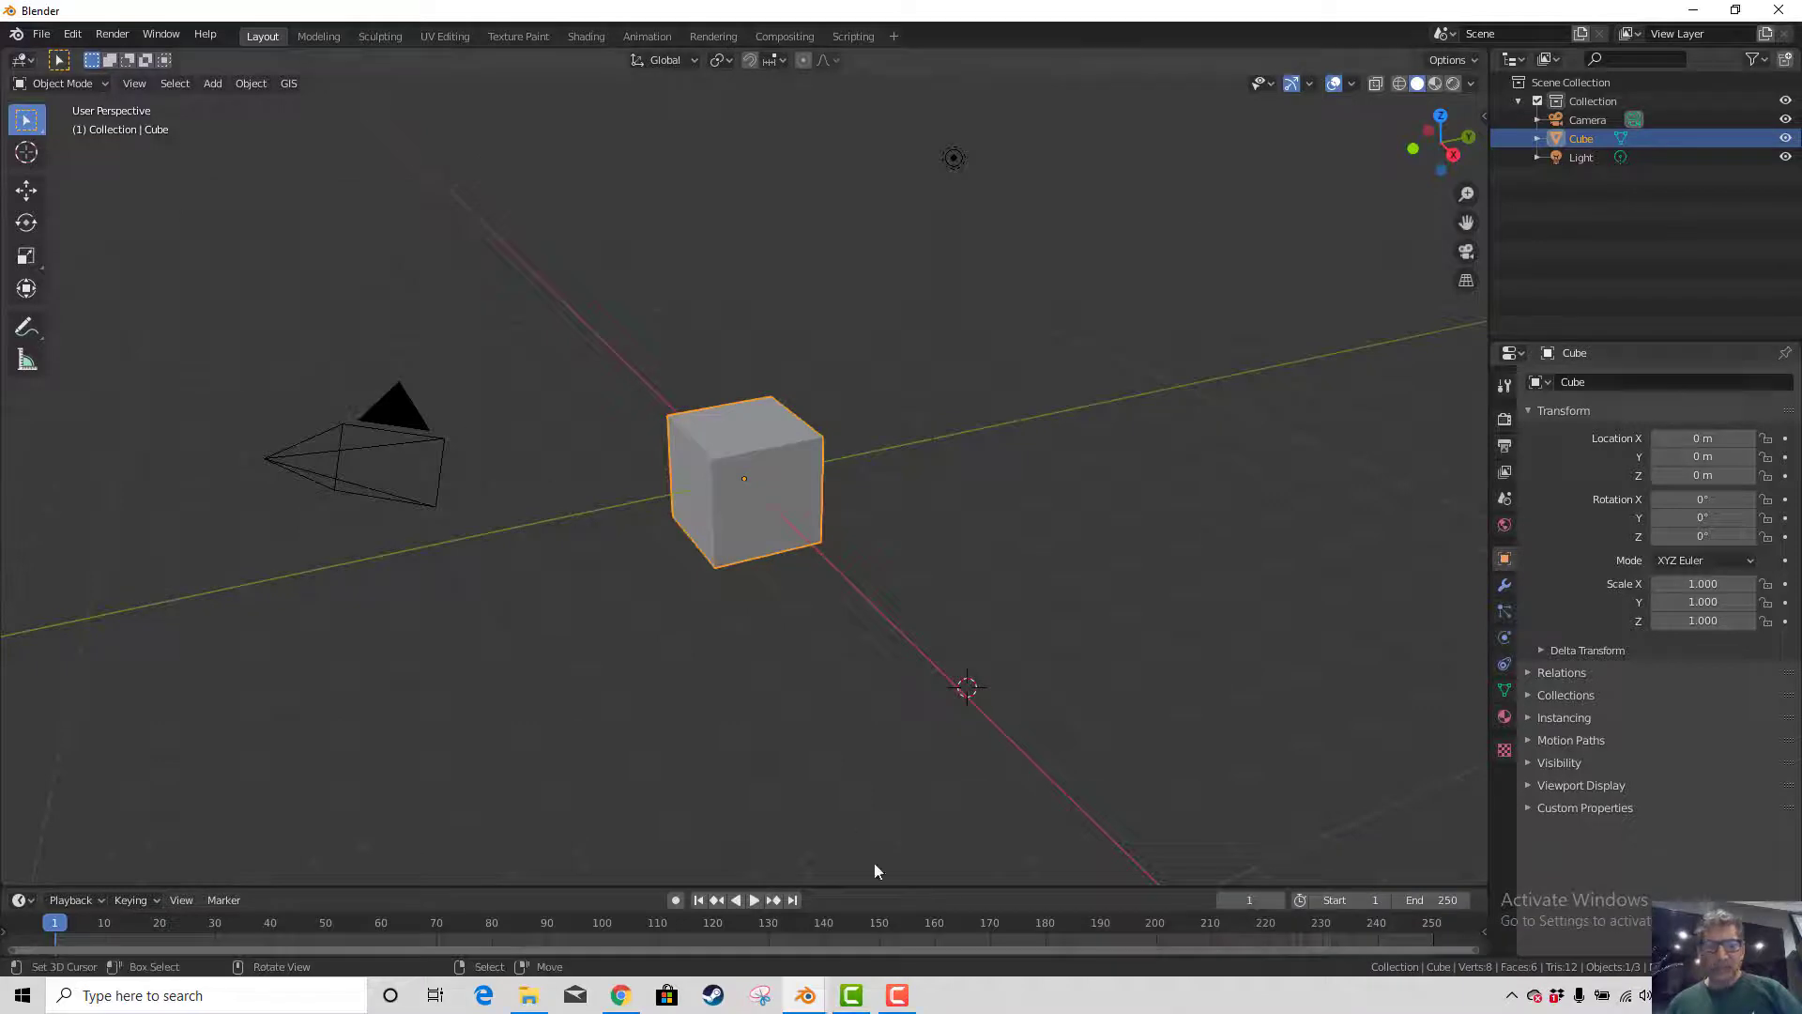
pyautogui.click(621, 1000)
pyautogui.click(817, 999)
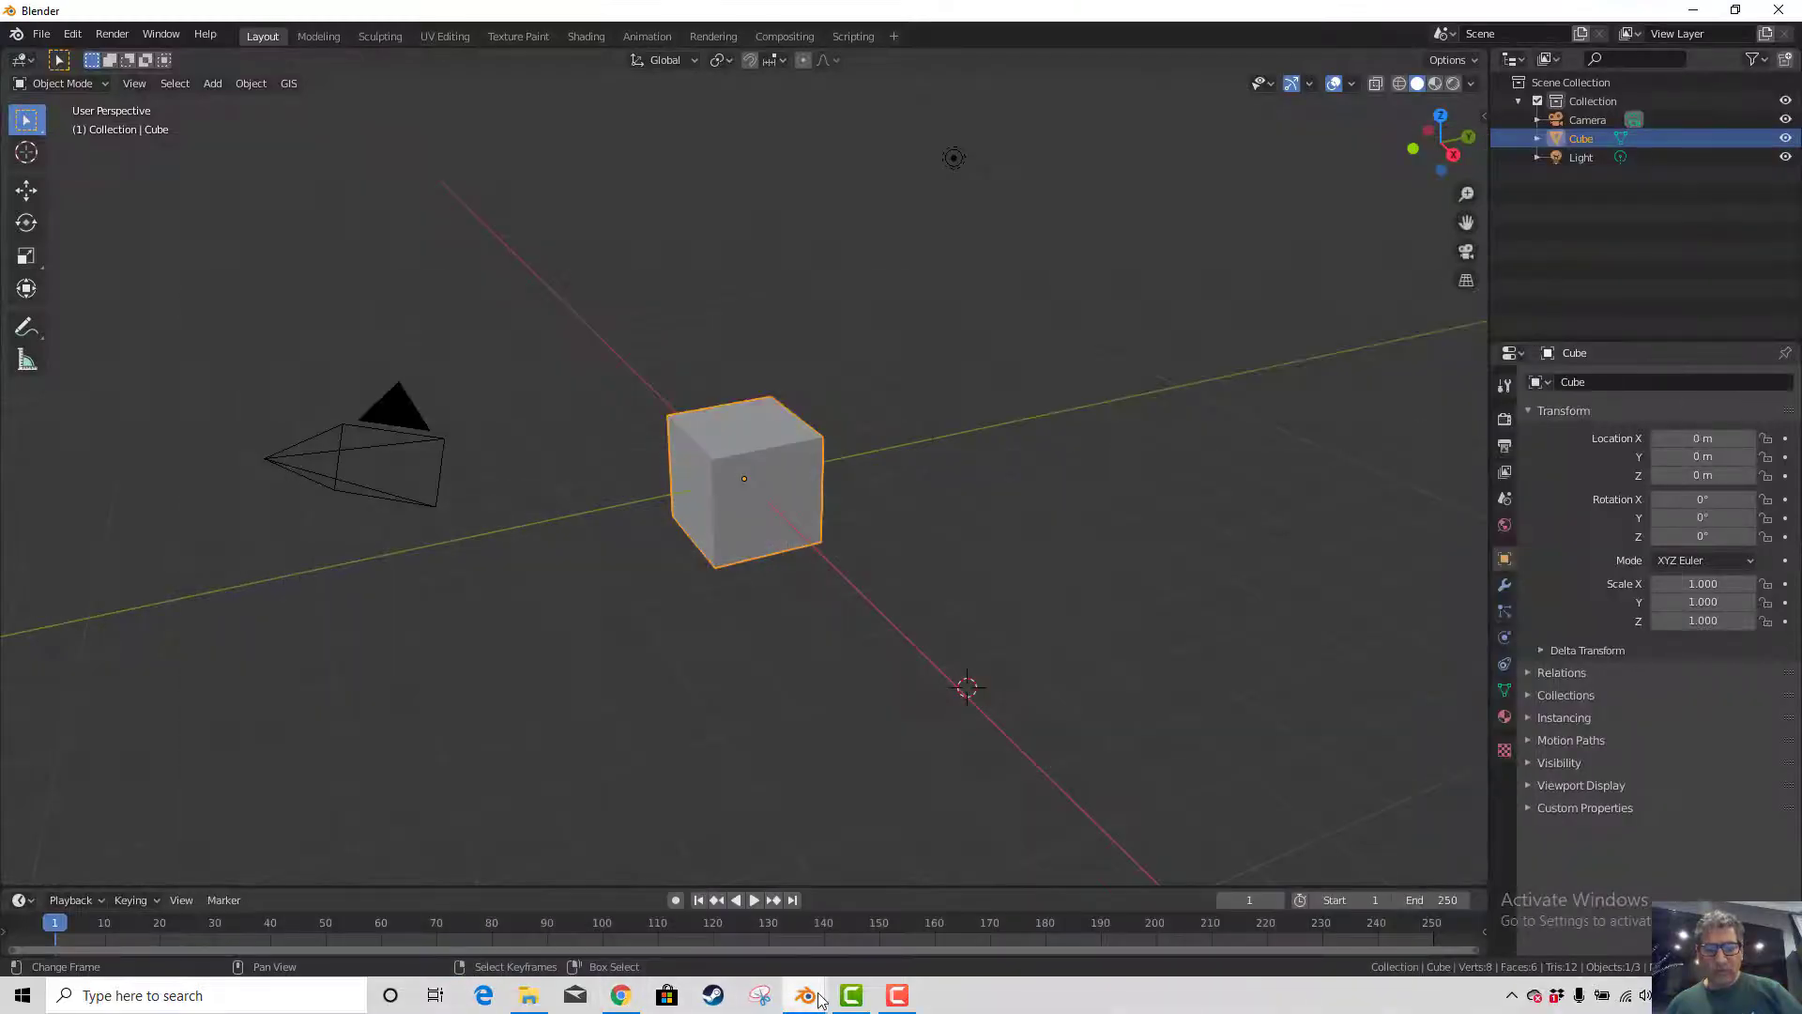
pyautogui.moveTo(819, 999)
pyautogui.click(877, 948)
pyautogui.scroll(-3, 737, 474)
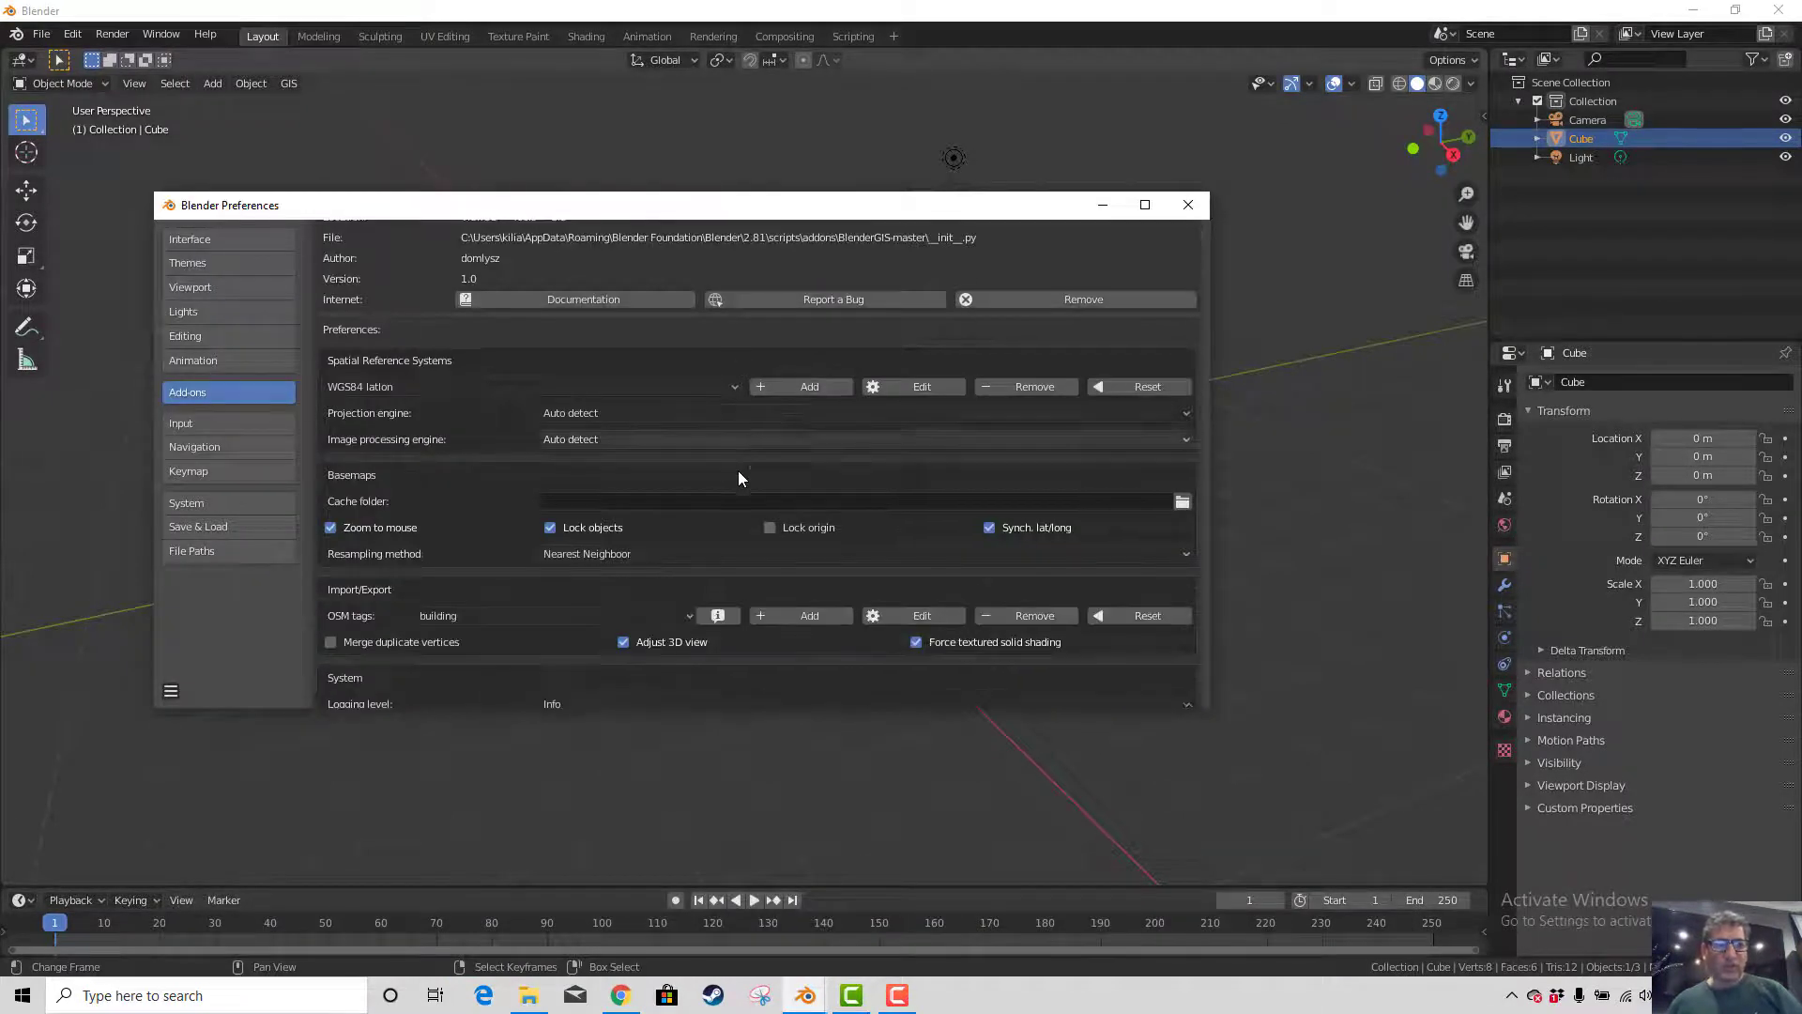
pyautogui.scroll(3, 738, 474)
pyautogui.scroll(-4, 736, 482)
pyautogui.scroll(4, 739, 483)
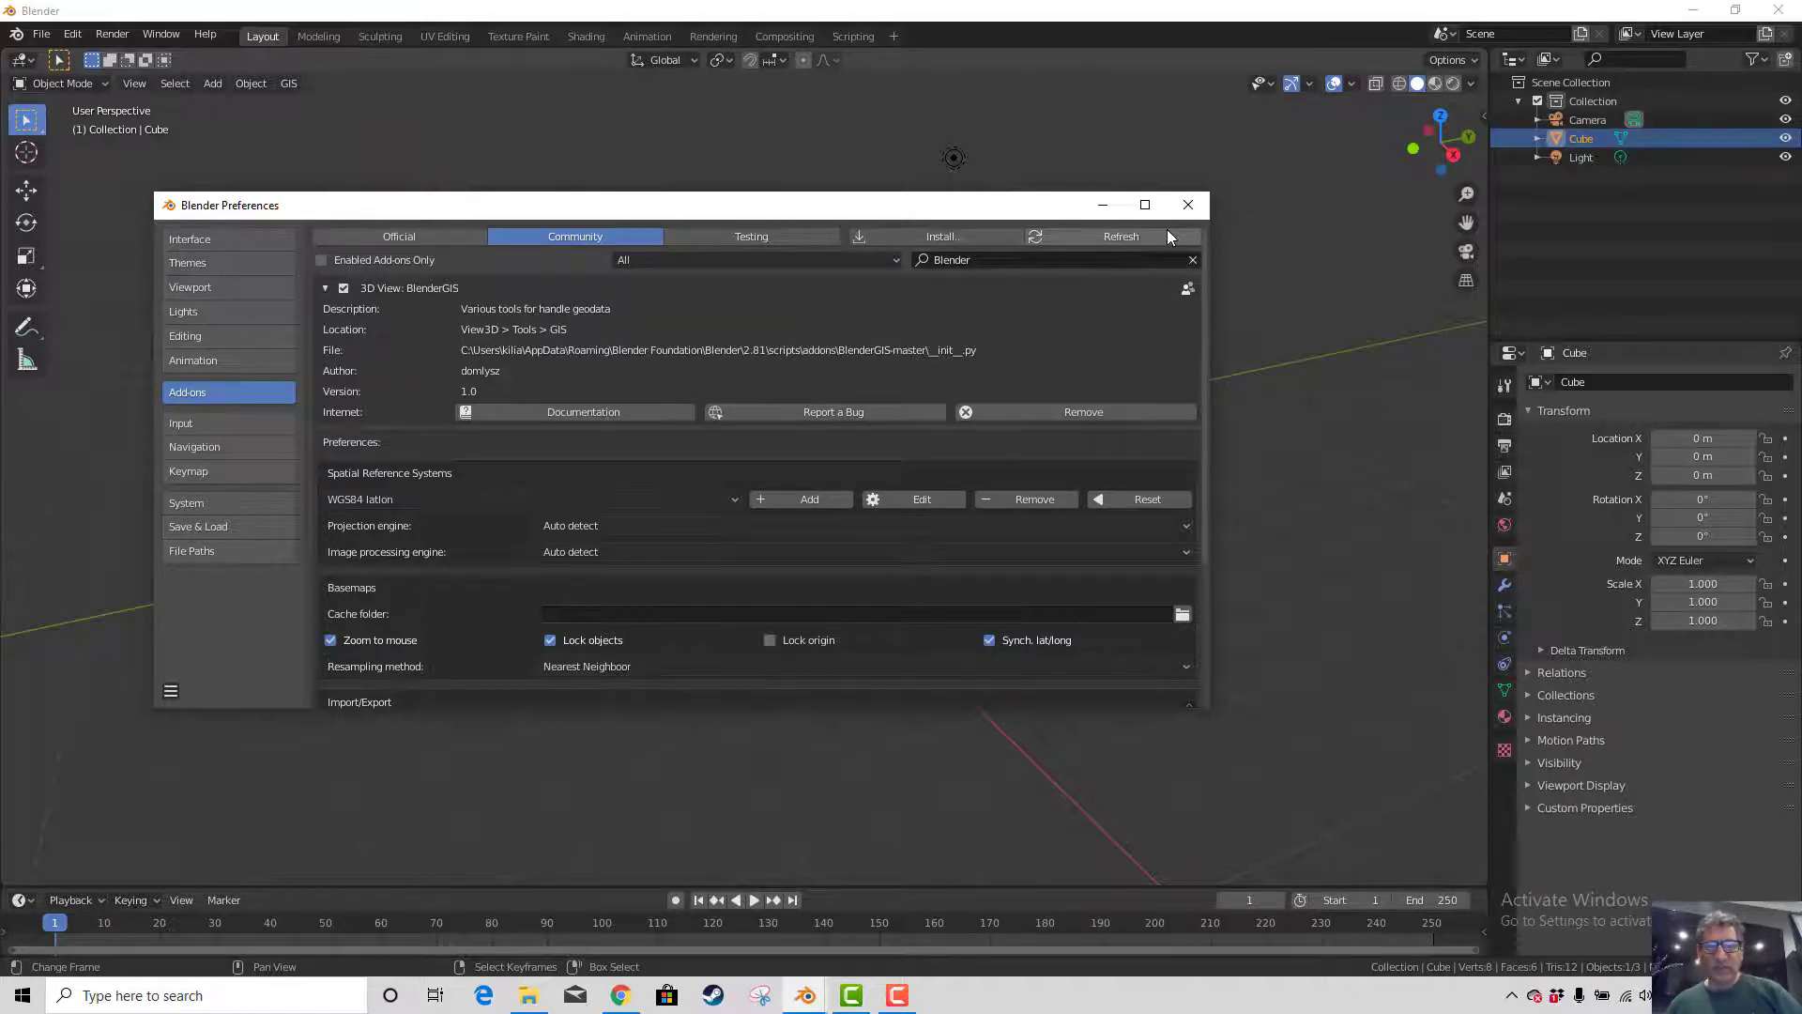
pyautogui.click(1188, 205)
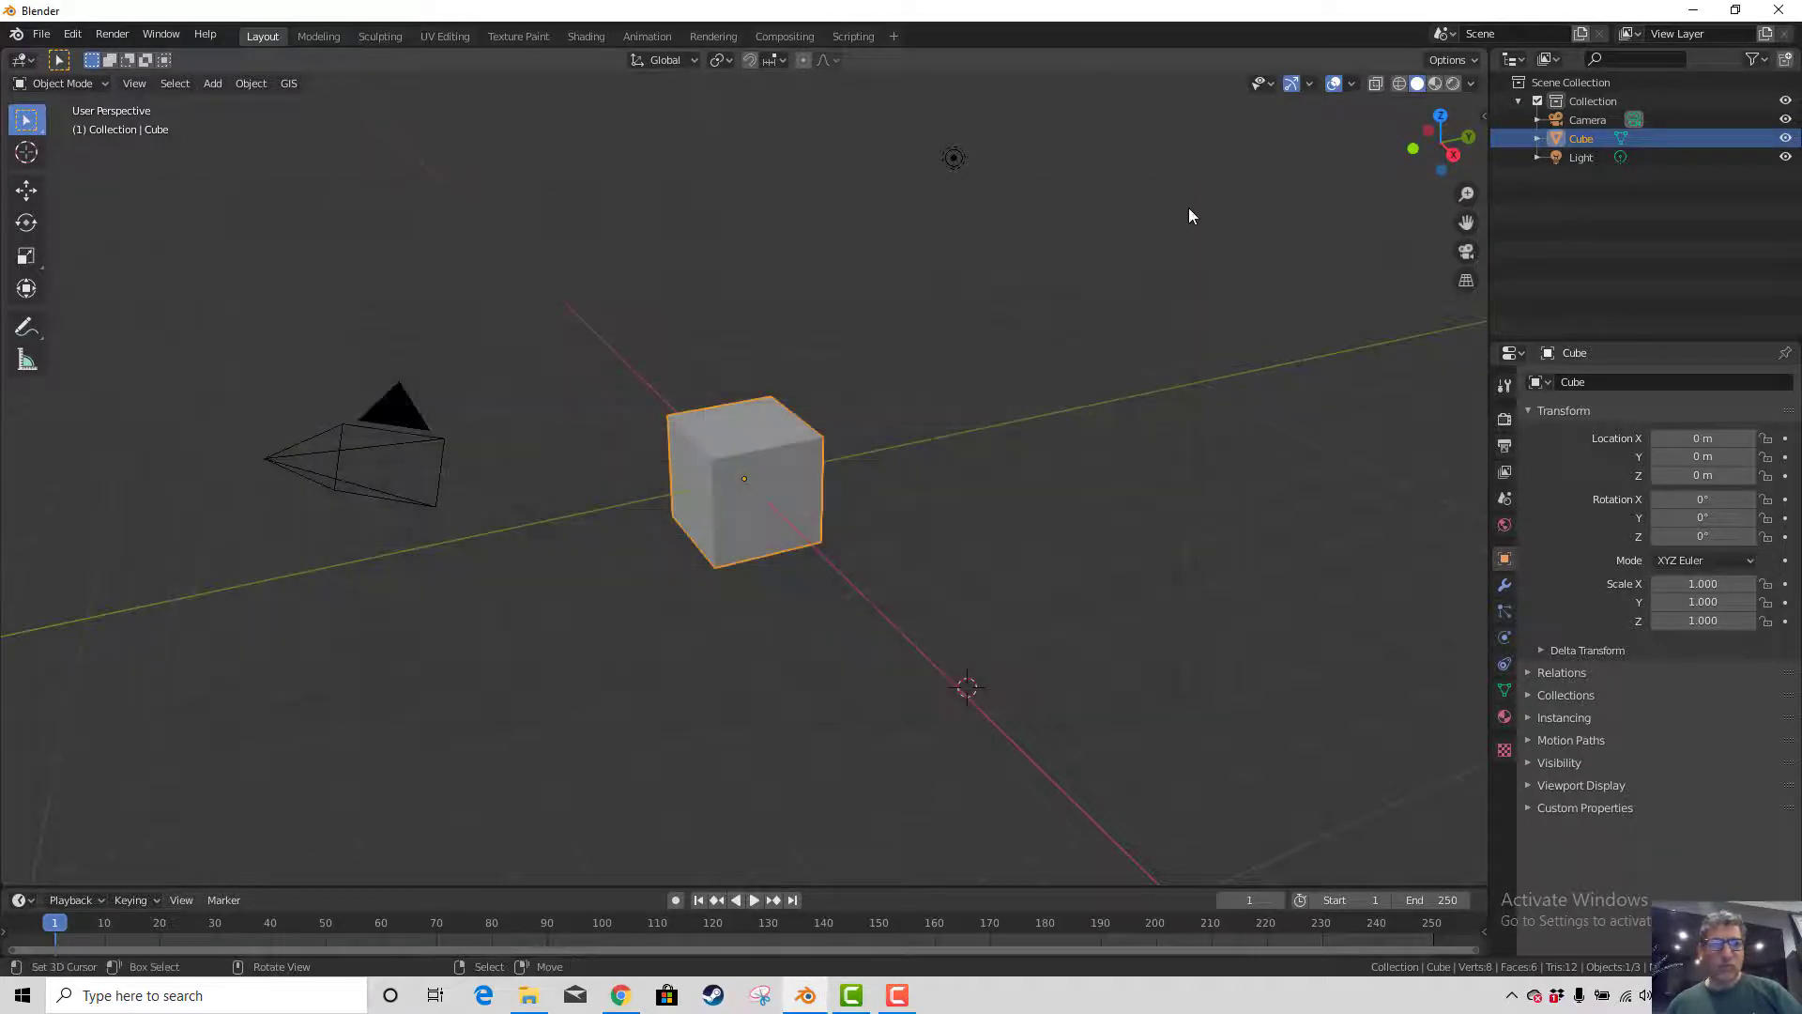
# Open the preferences from the GIS add-on's own commands and widen the window around the Basemaps settings
pyautogui.click(294, 84)
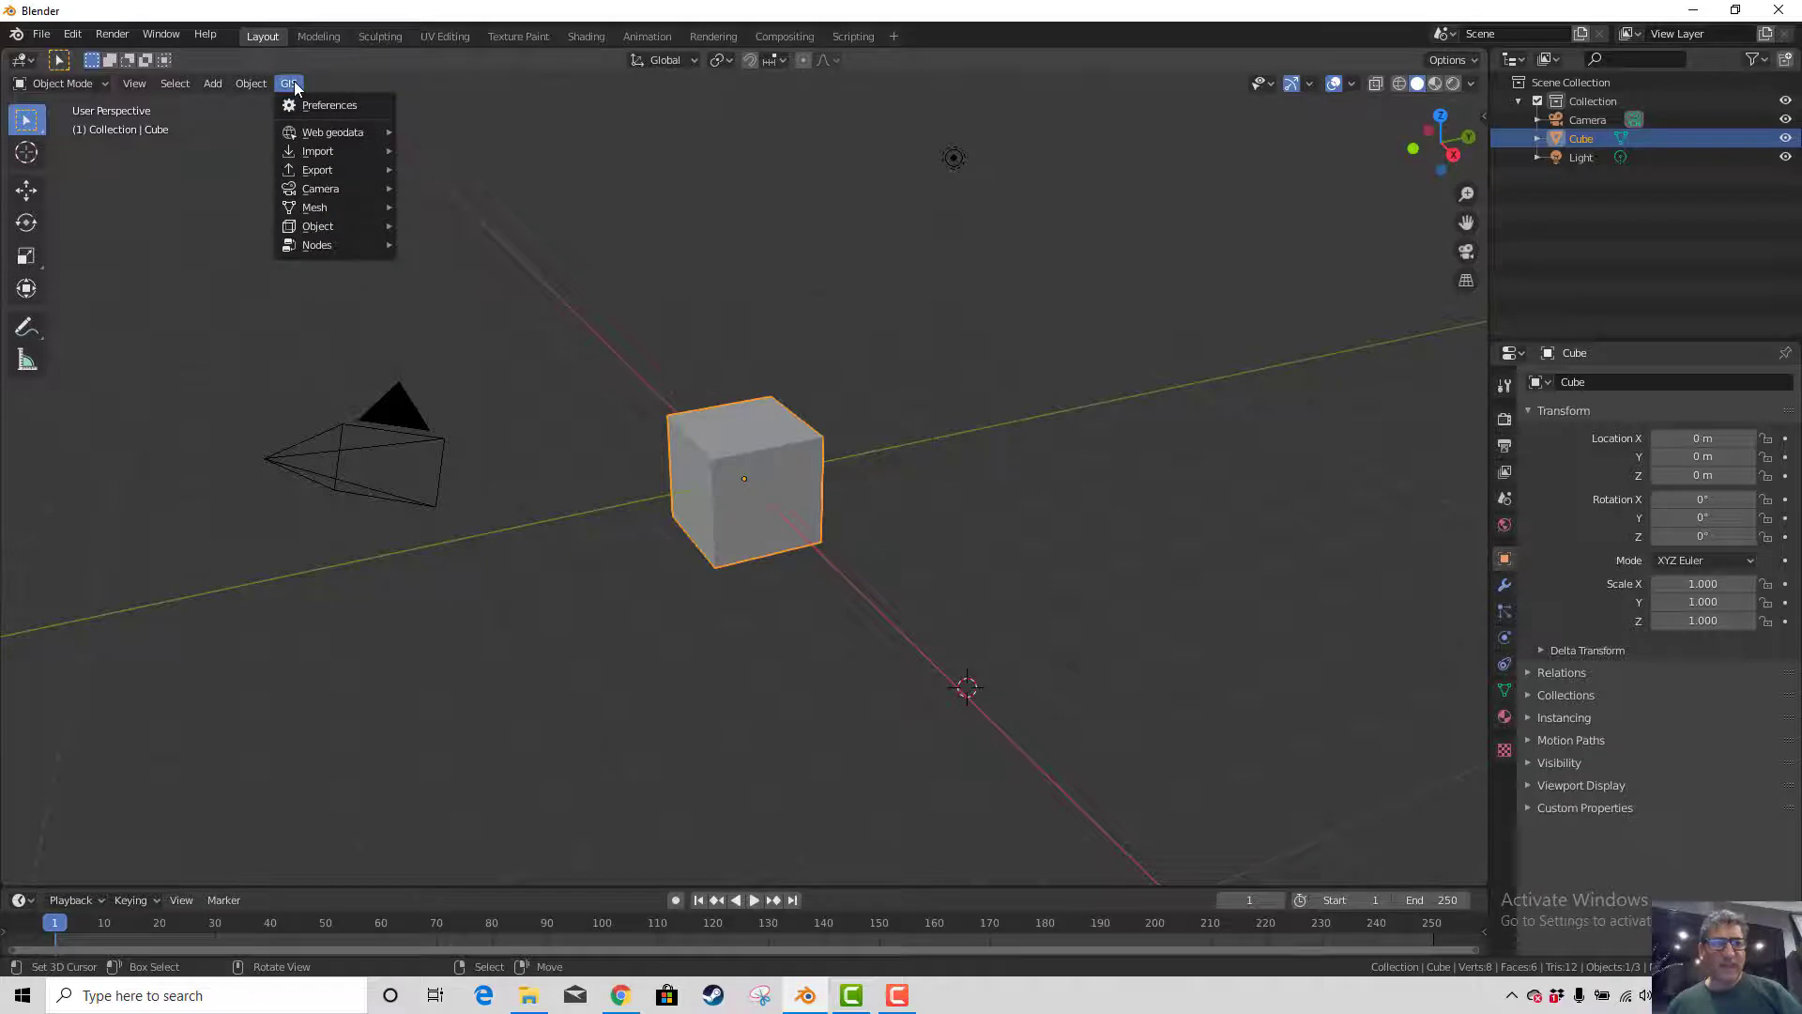
pyautogui.click(337, 108)
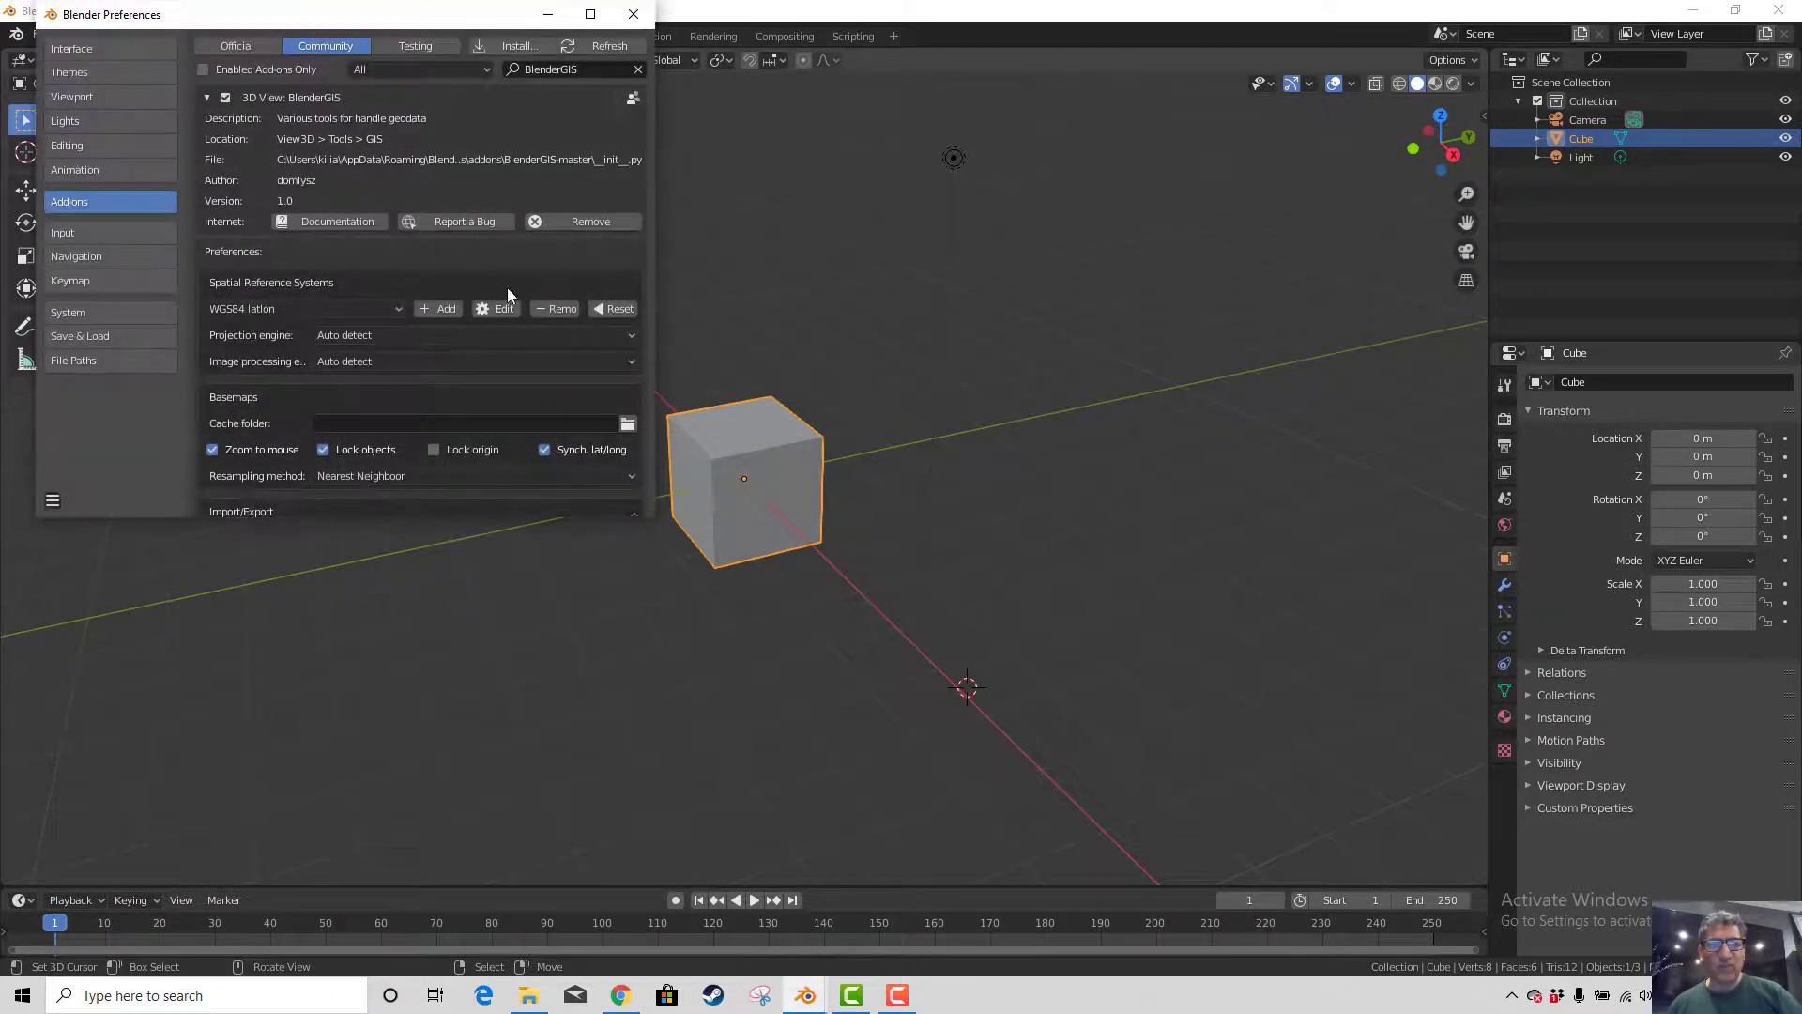
pyautogui.scroll(-2, 514, 355)
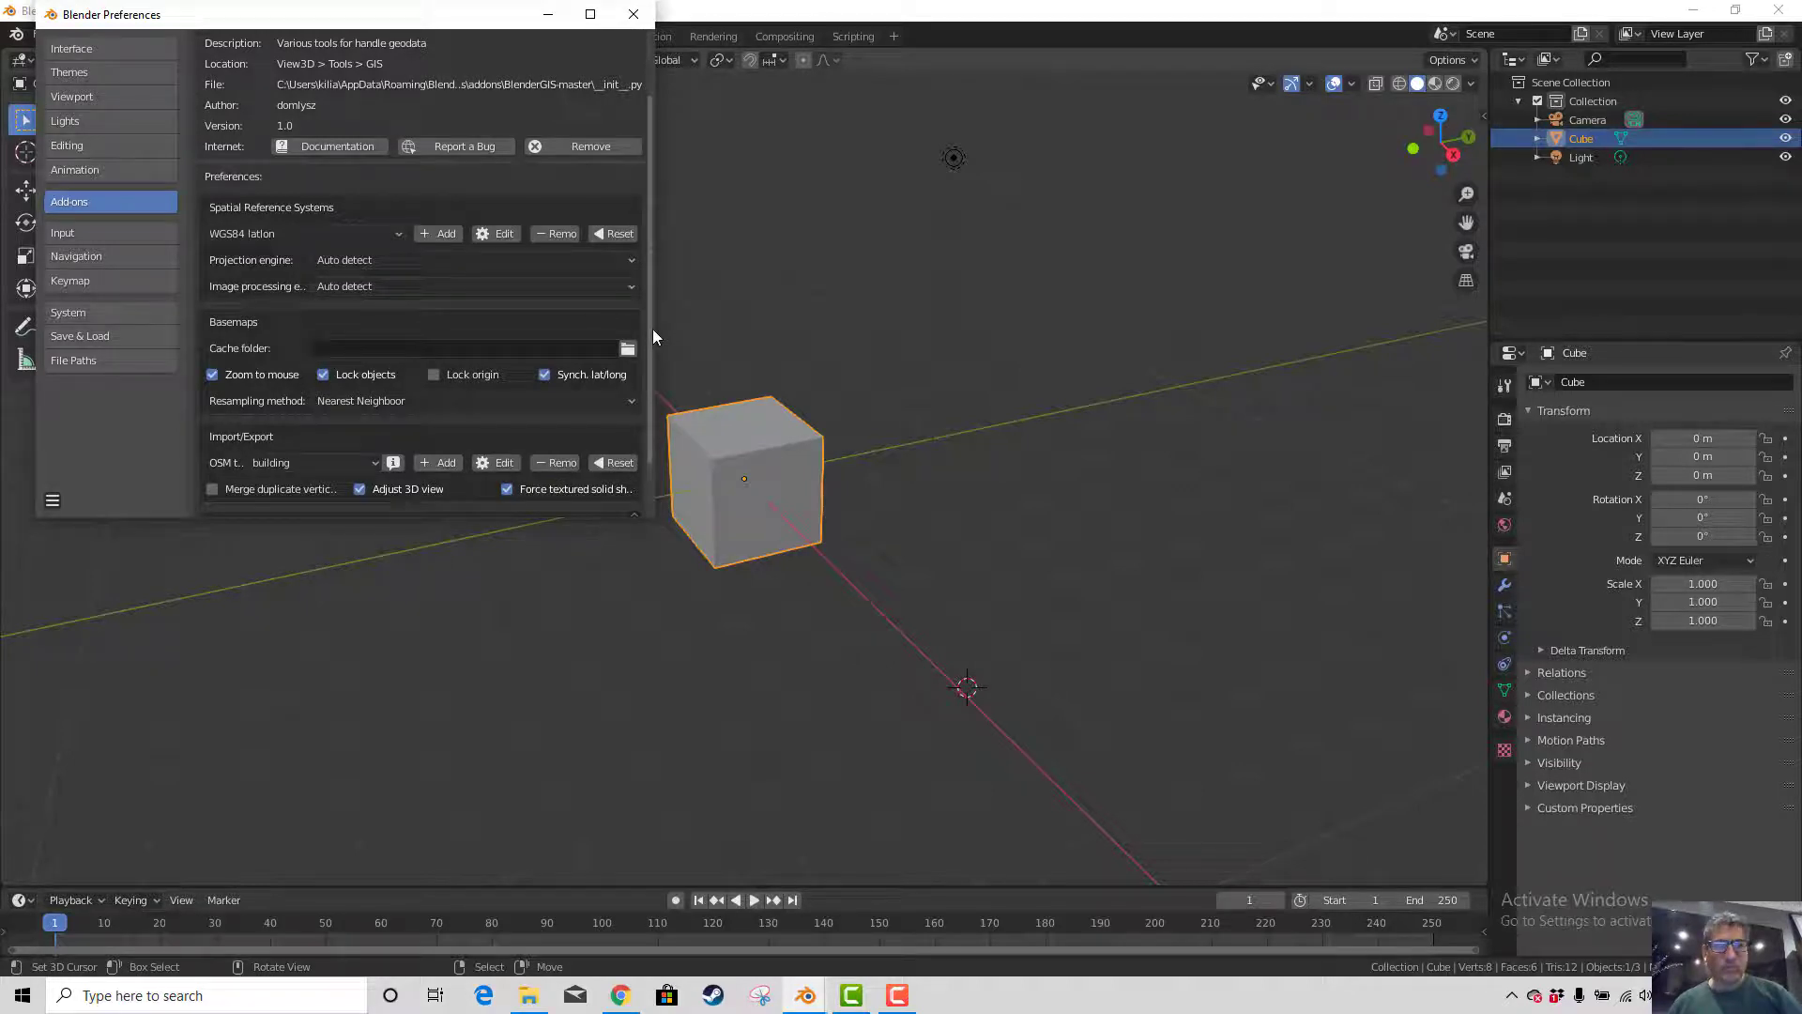
pyautogui.moveTo(656, 328); pyautogui.dragTo(1223, 334)
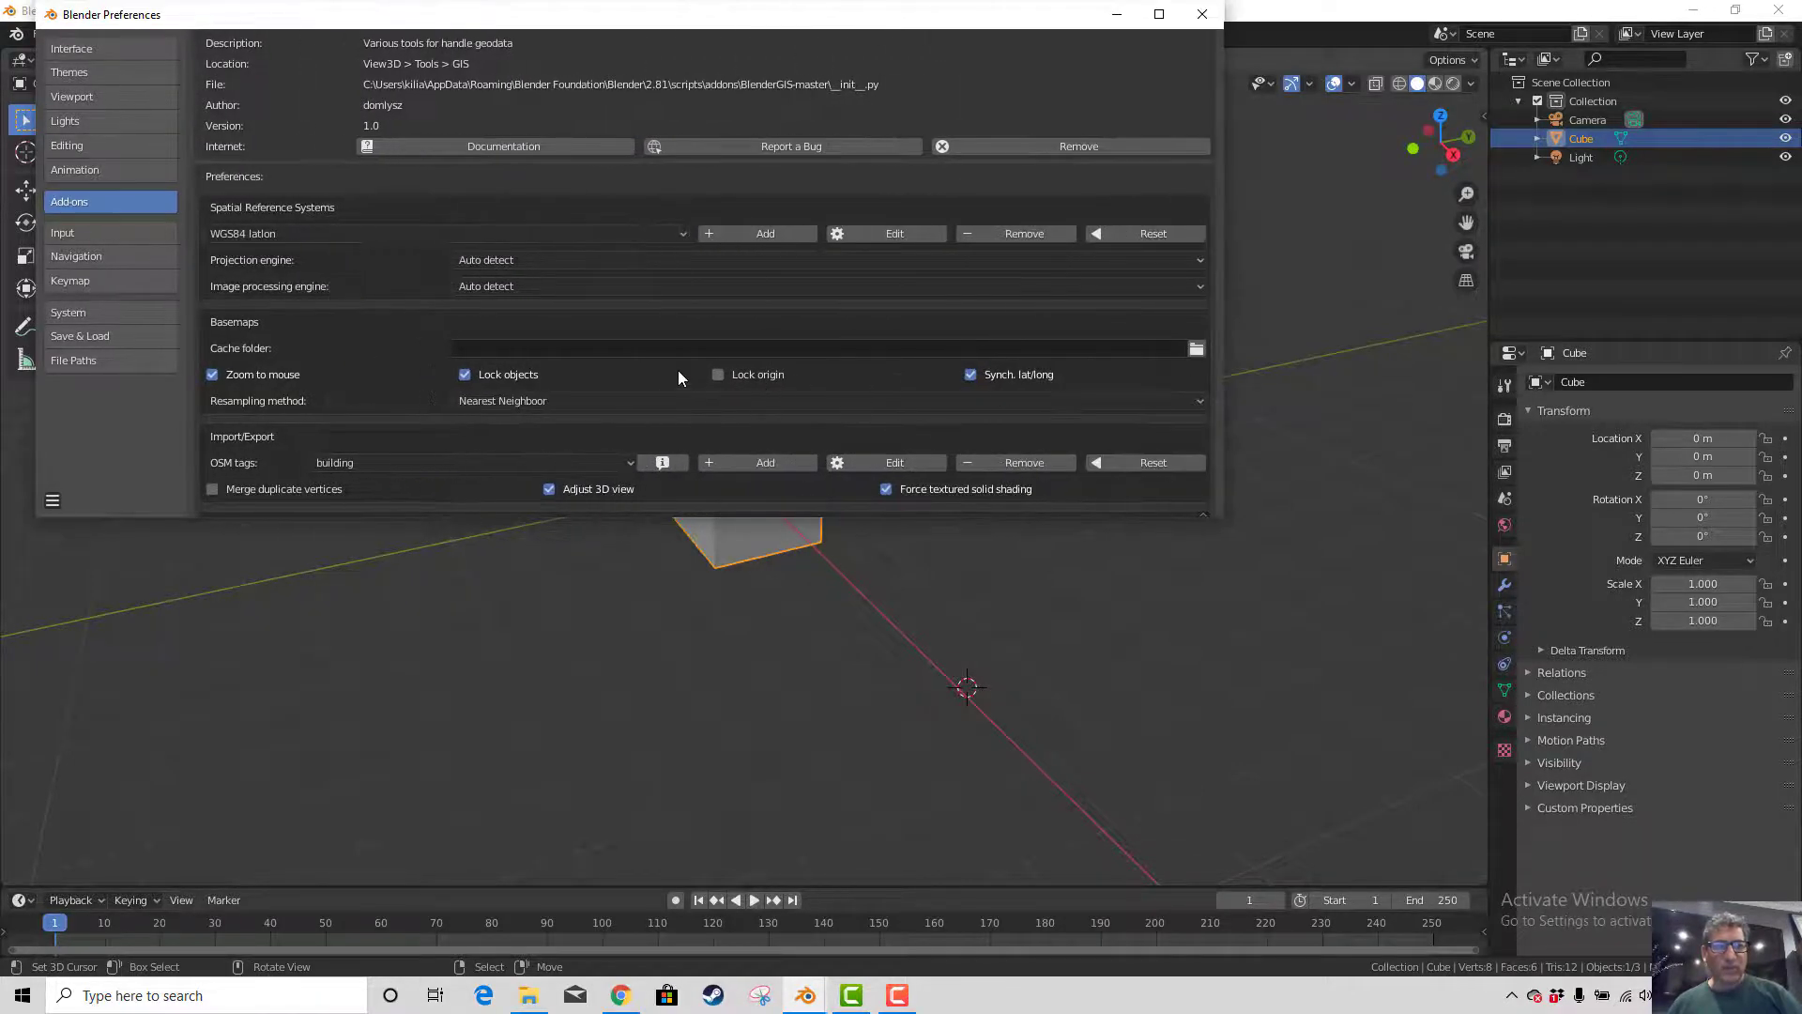
# Create a folder named "Blender GIS Basemap File Cache" on the DATA (D:) drive and set it as the basemap cache folder
pyautogui.click(1196, 349)
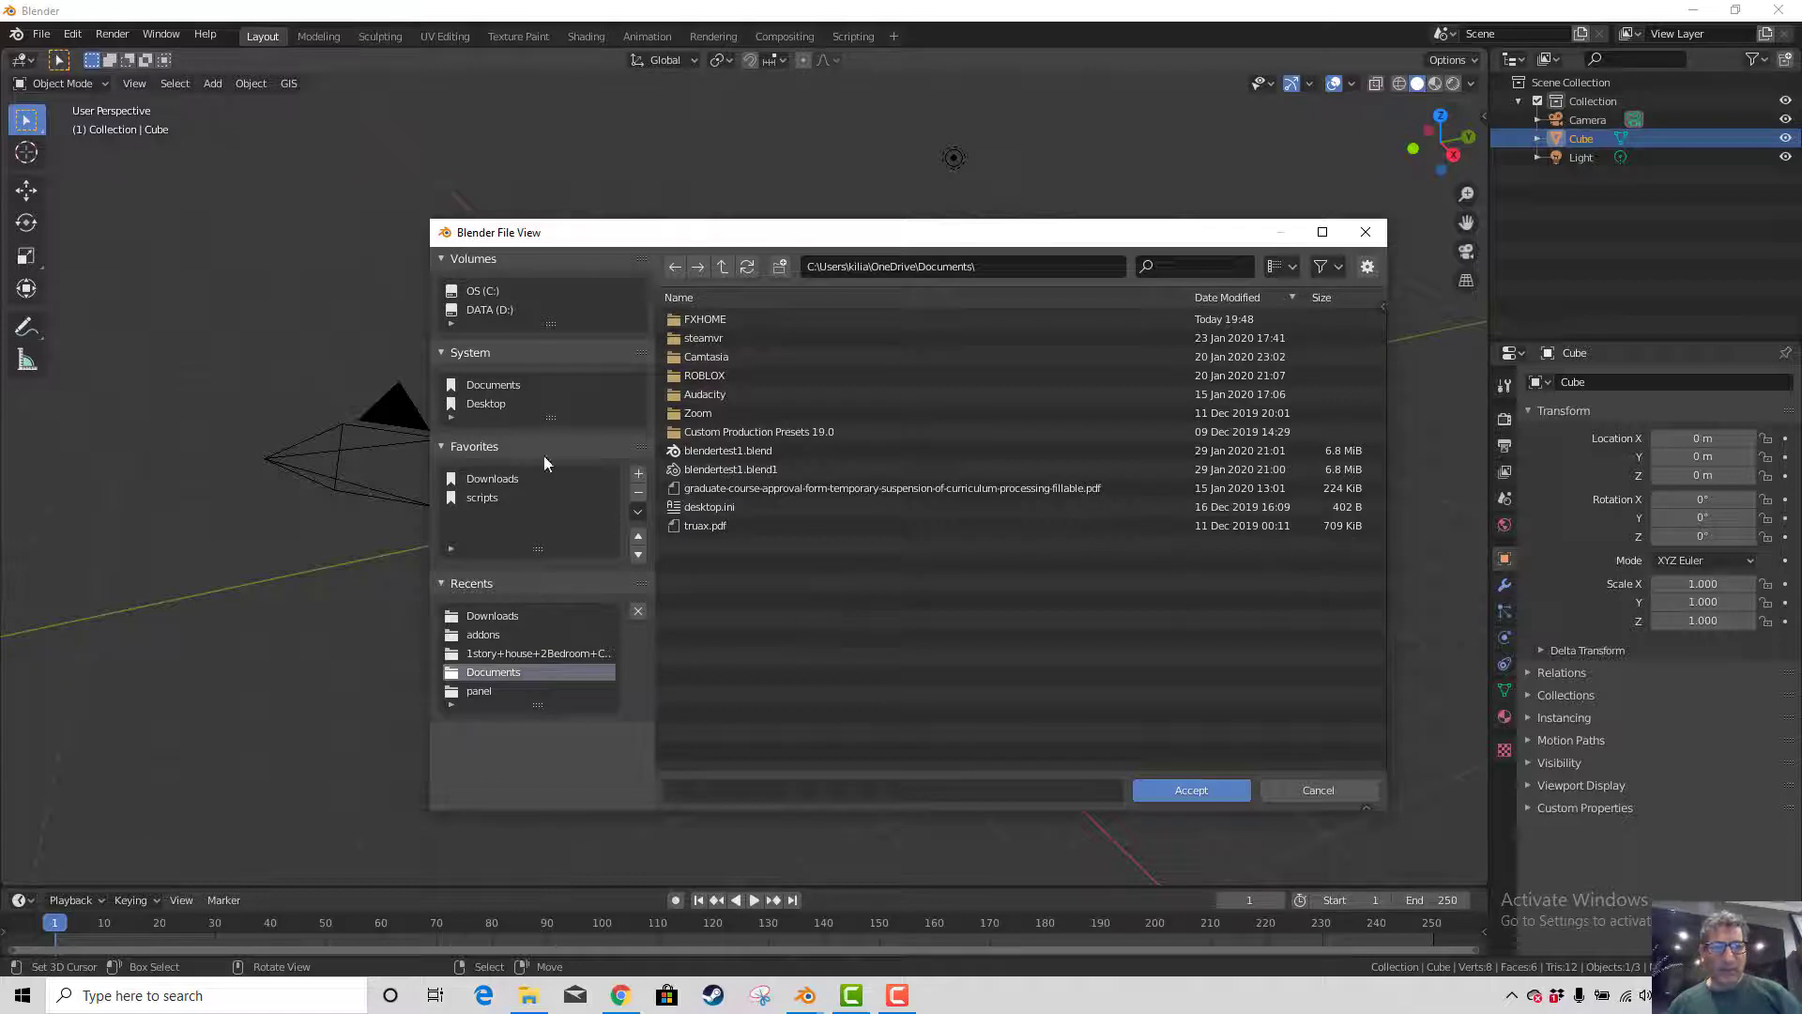
pyautogui.click(485, 310)
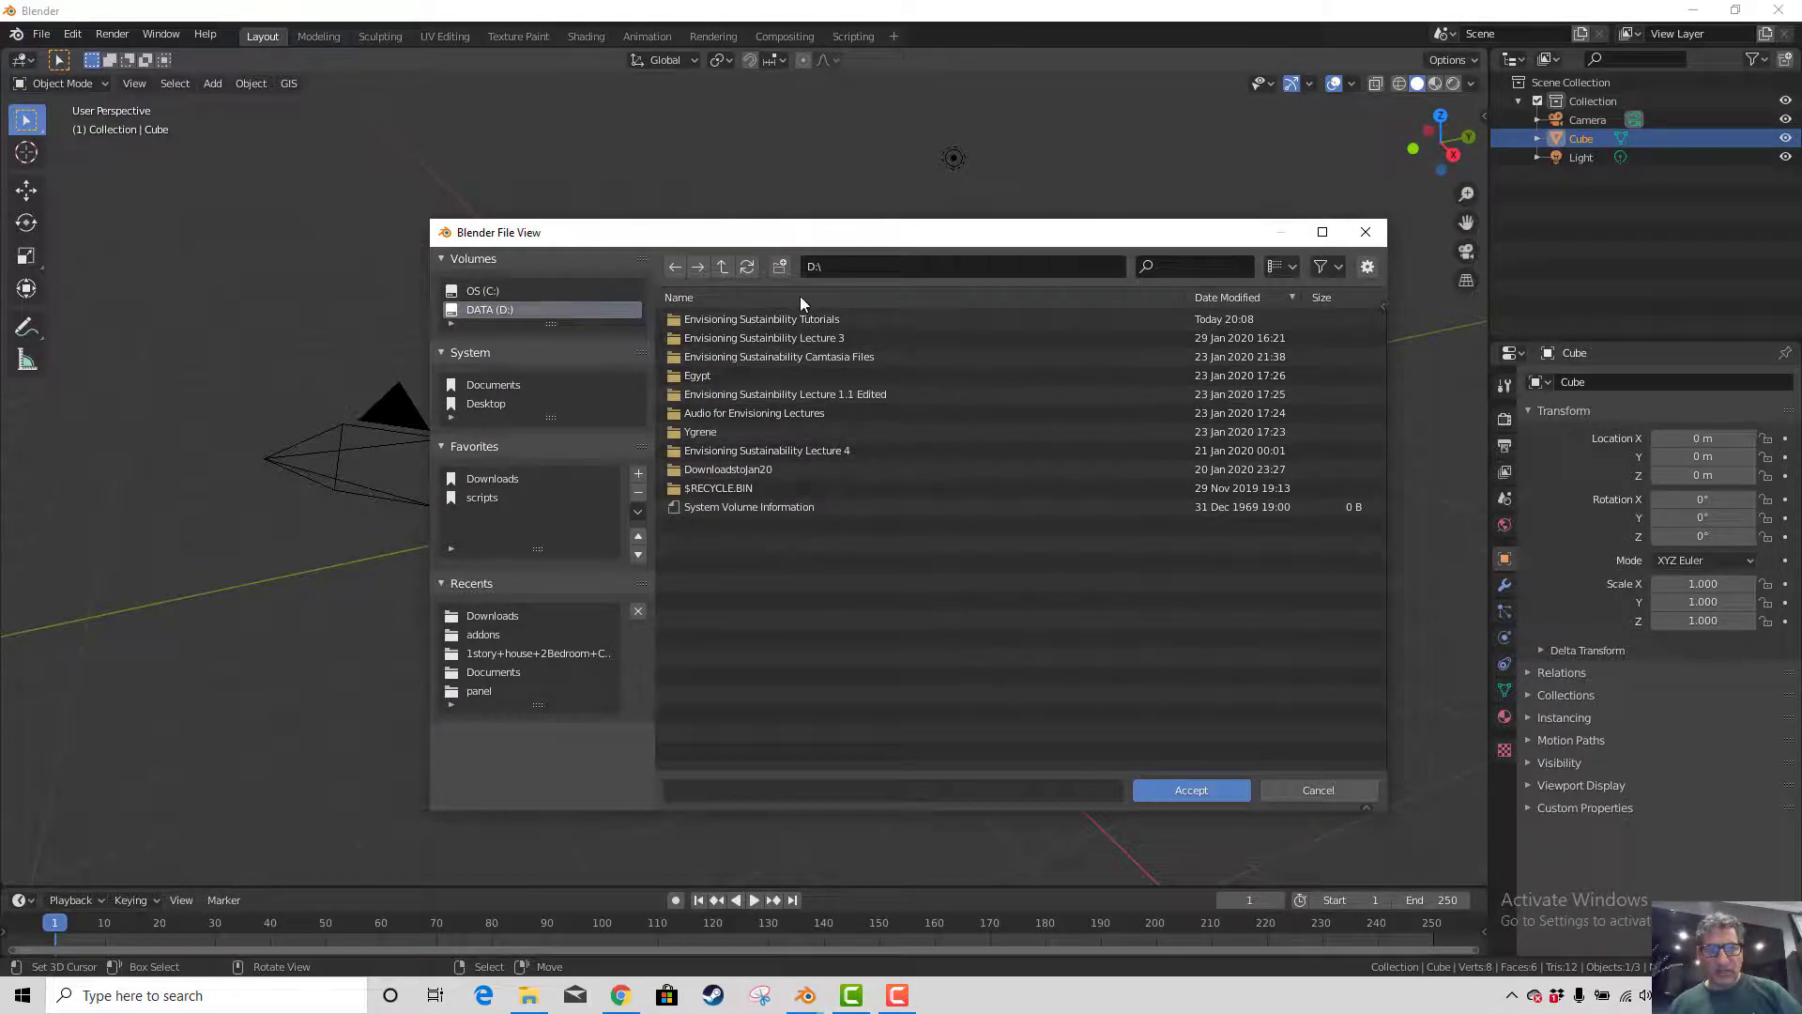
pyautogui.click(783, 268)
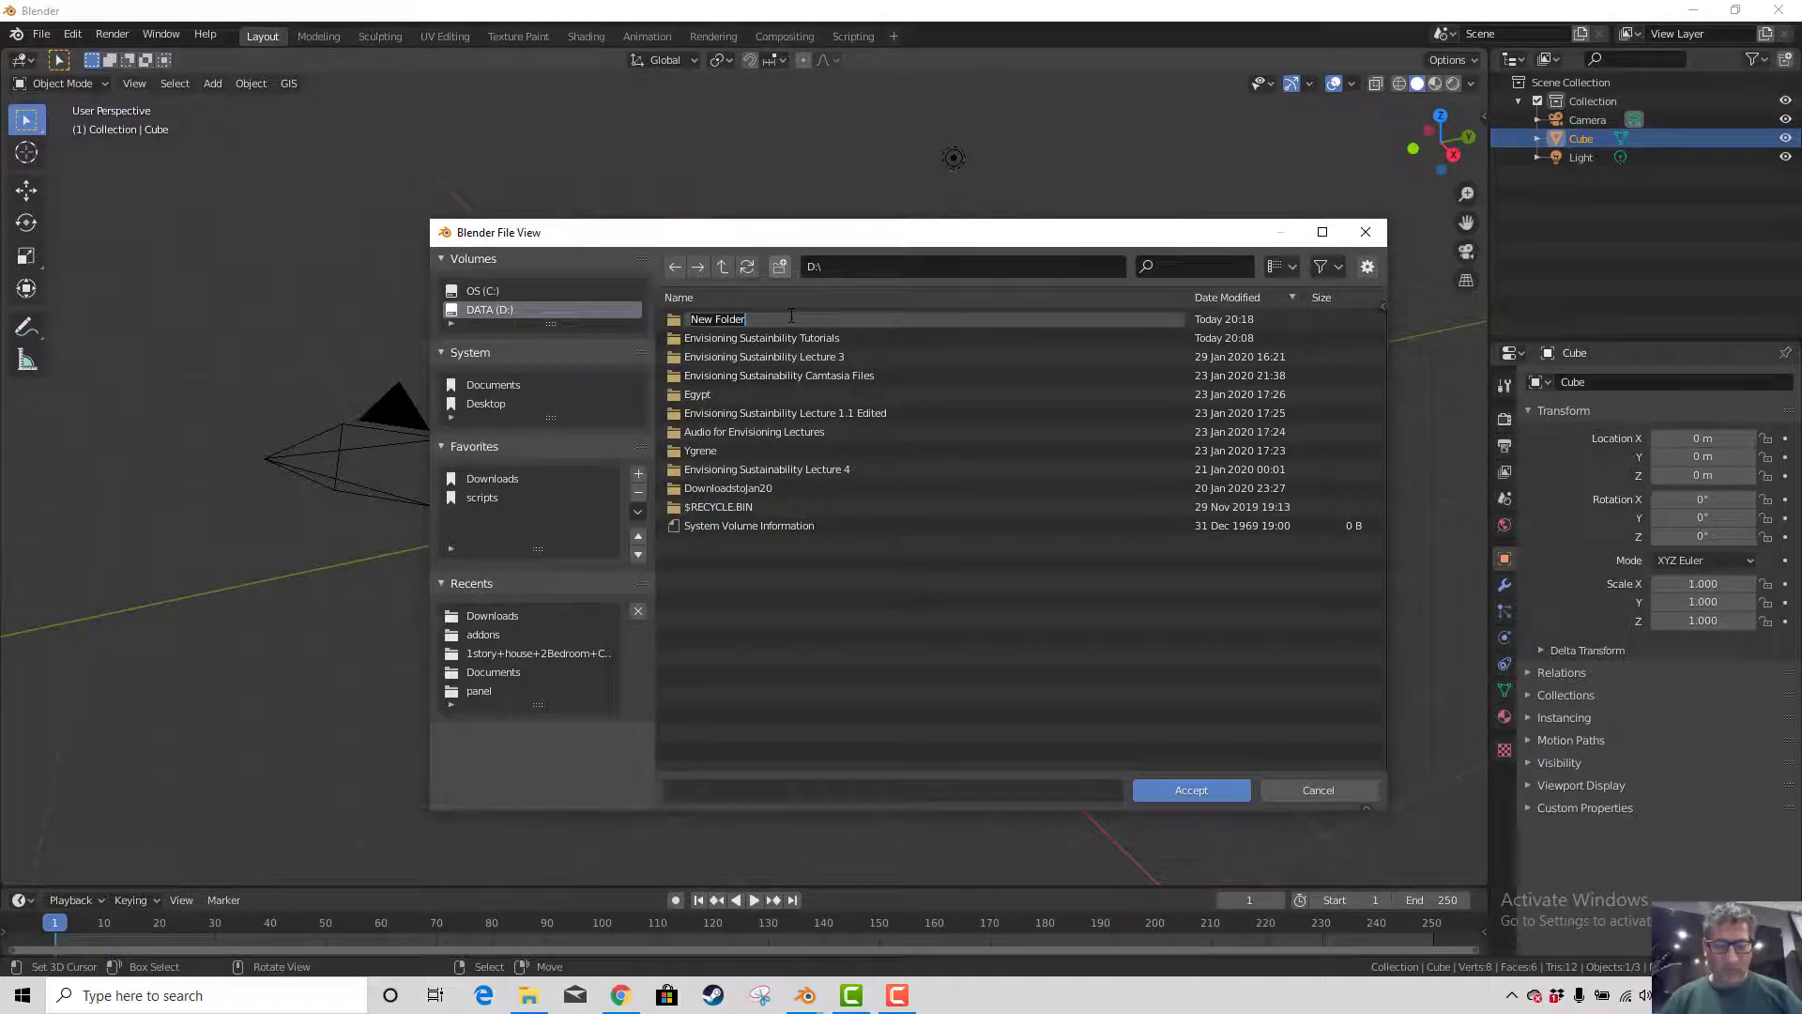
pyautogui.write('Bldner')
pyautogui.press('BackSpace')
pyautogui.press('BackSpace')
pyautogui.write('e')
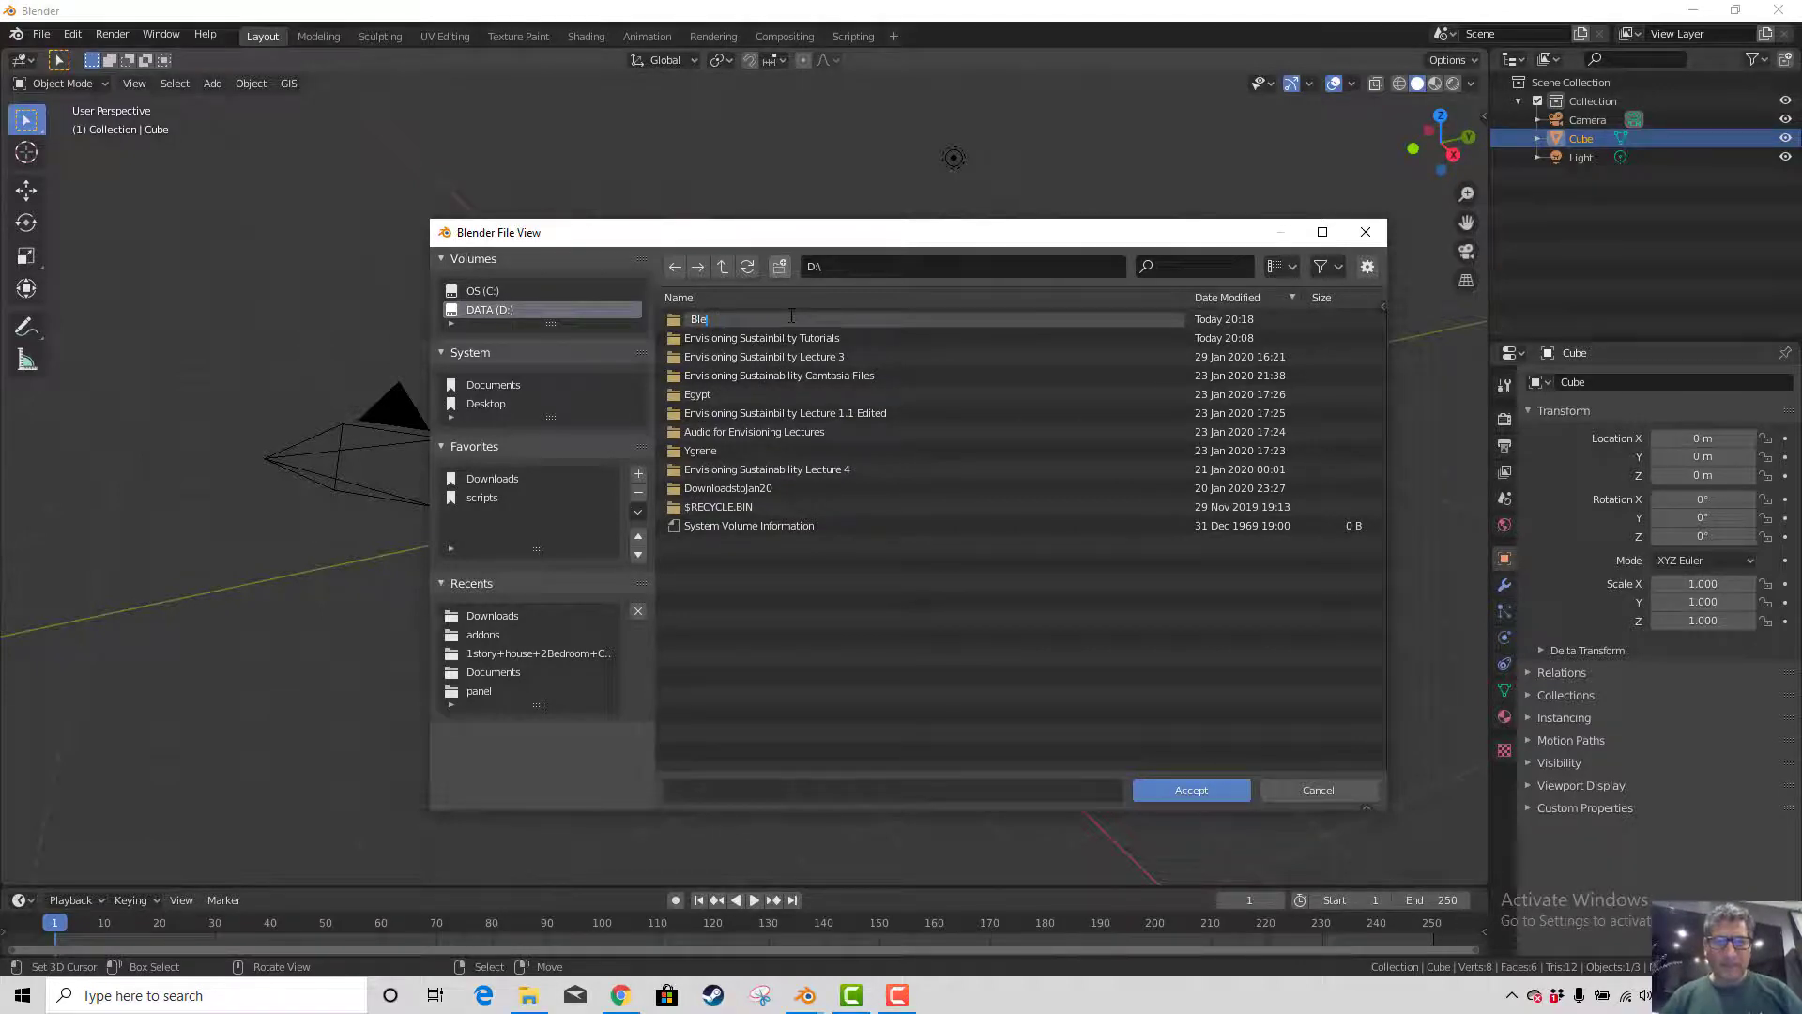
pyautogui.write('nder GIS Basemap File Cache')
pyautogui.press('Return')
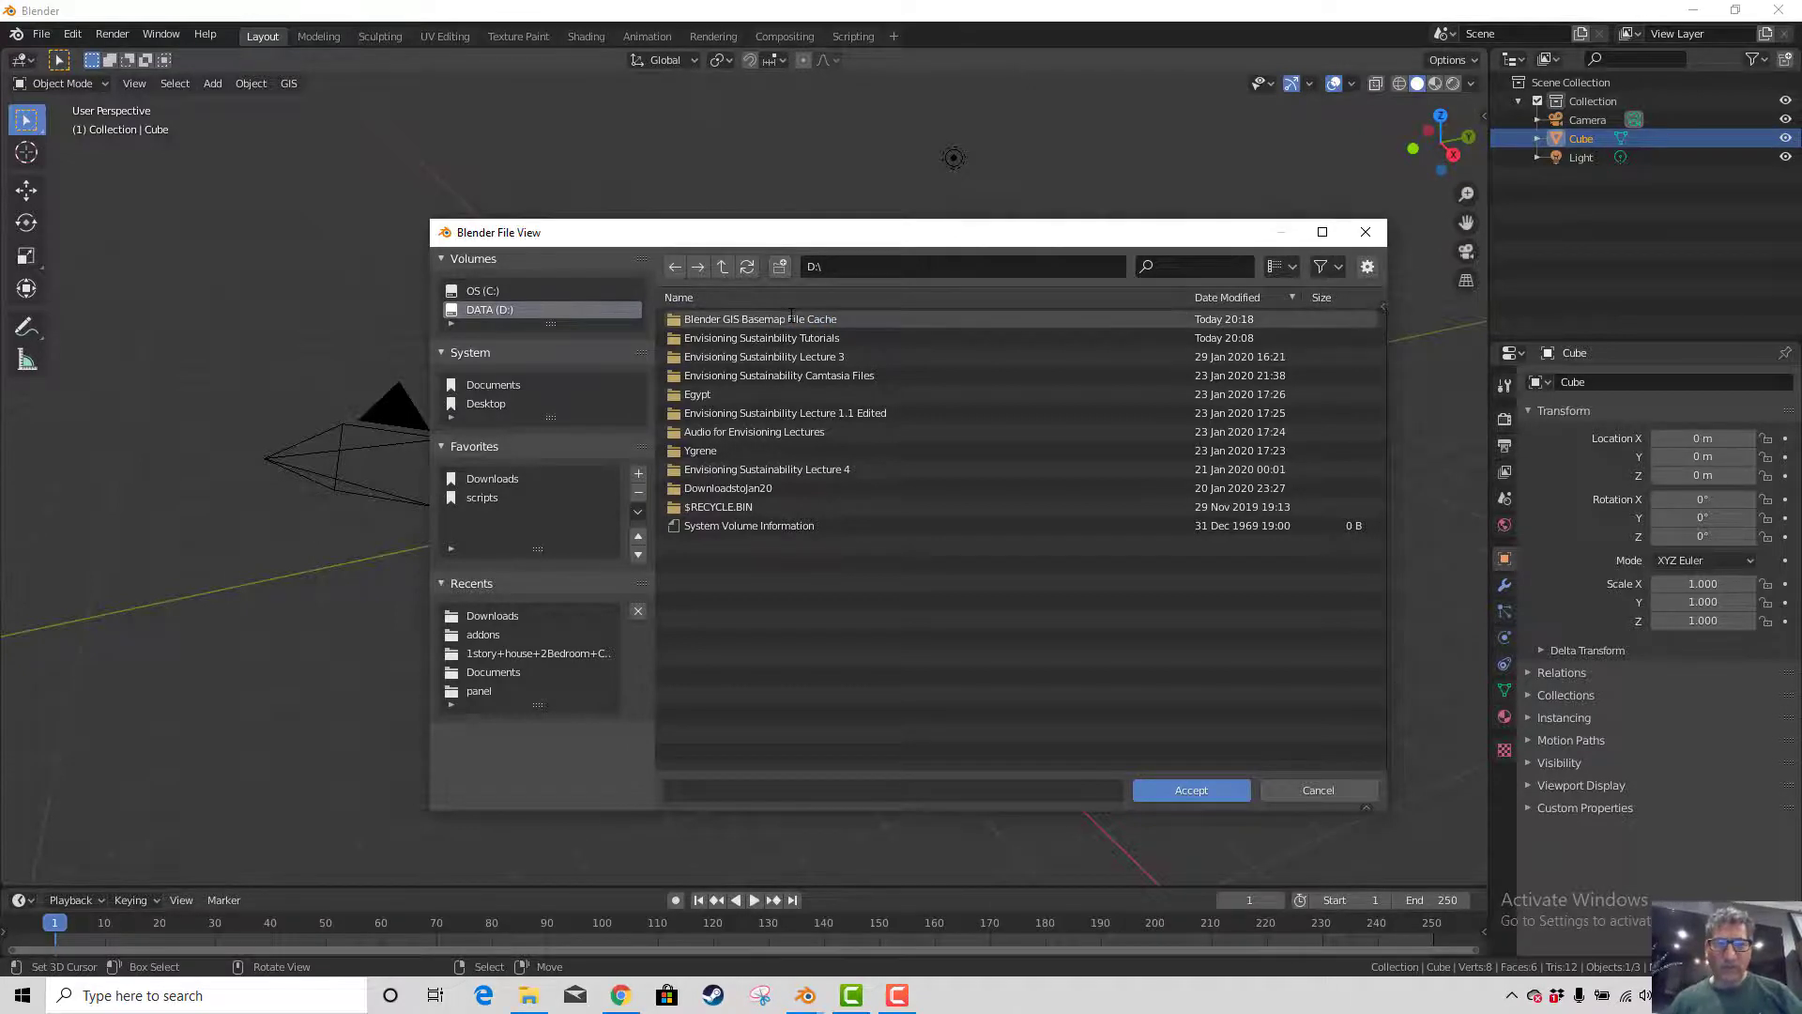
pyautogui.doubleClick(673, 319)
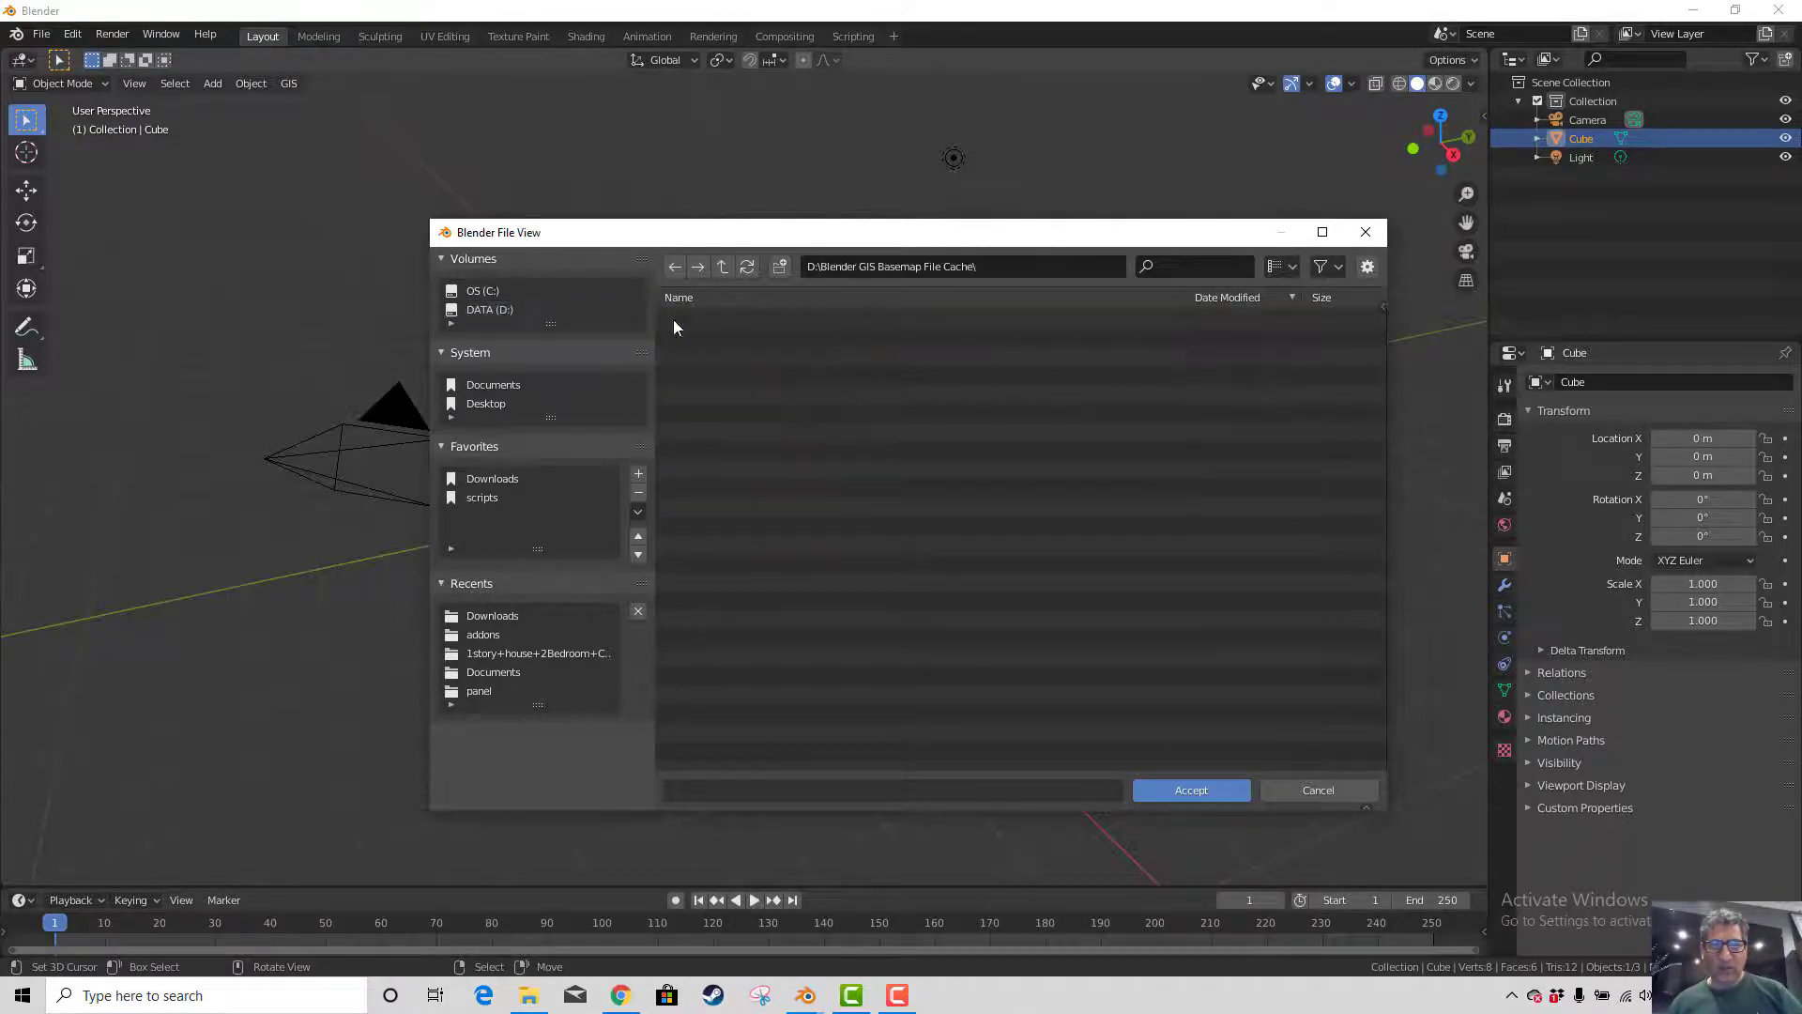
pyautogui.click(1179, 791)
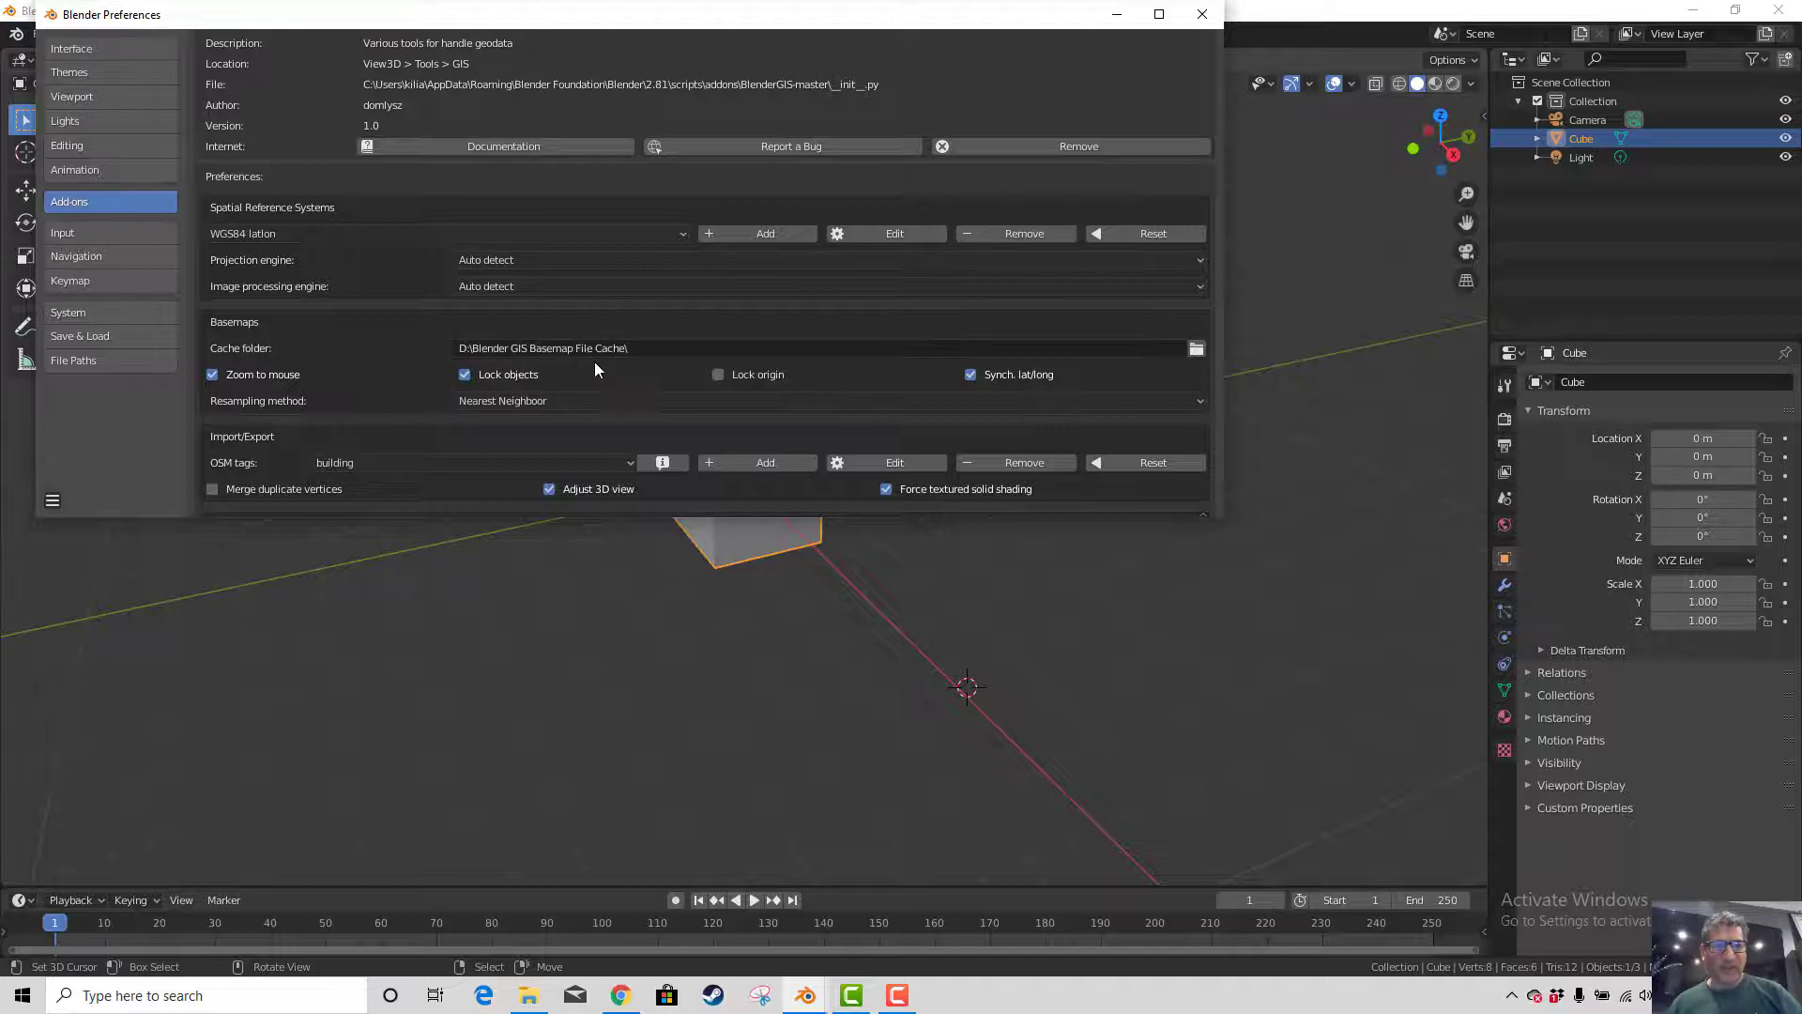
# Review the BlenderGIS settings from the add-on details down to the System logging level, and close the Preferences window
pyautogui.scroll(-2, 595, 366)
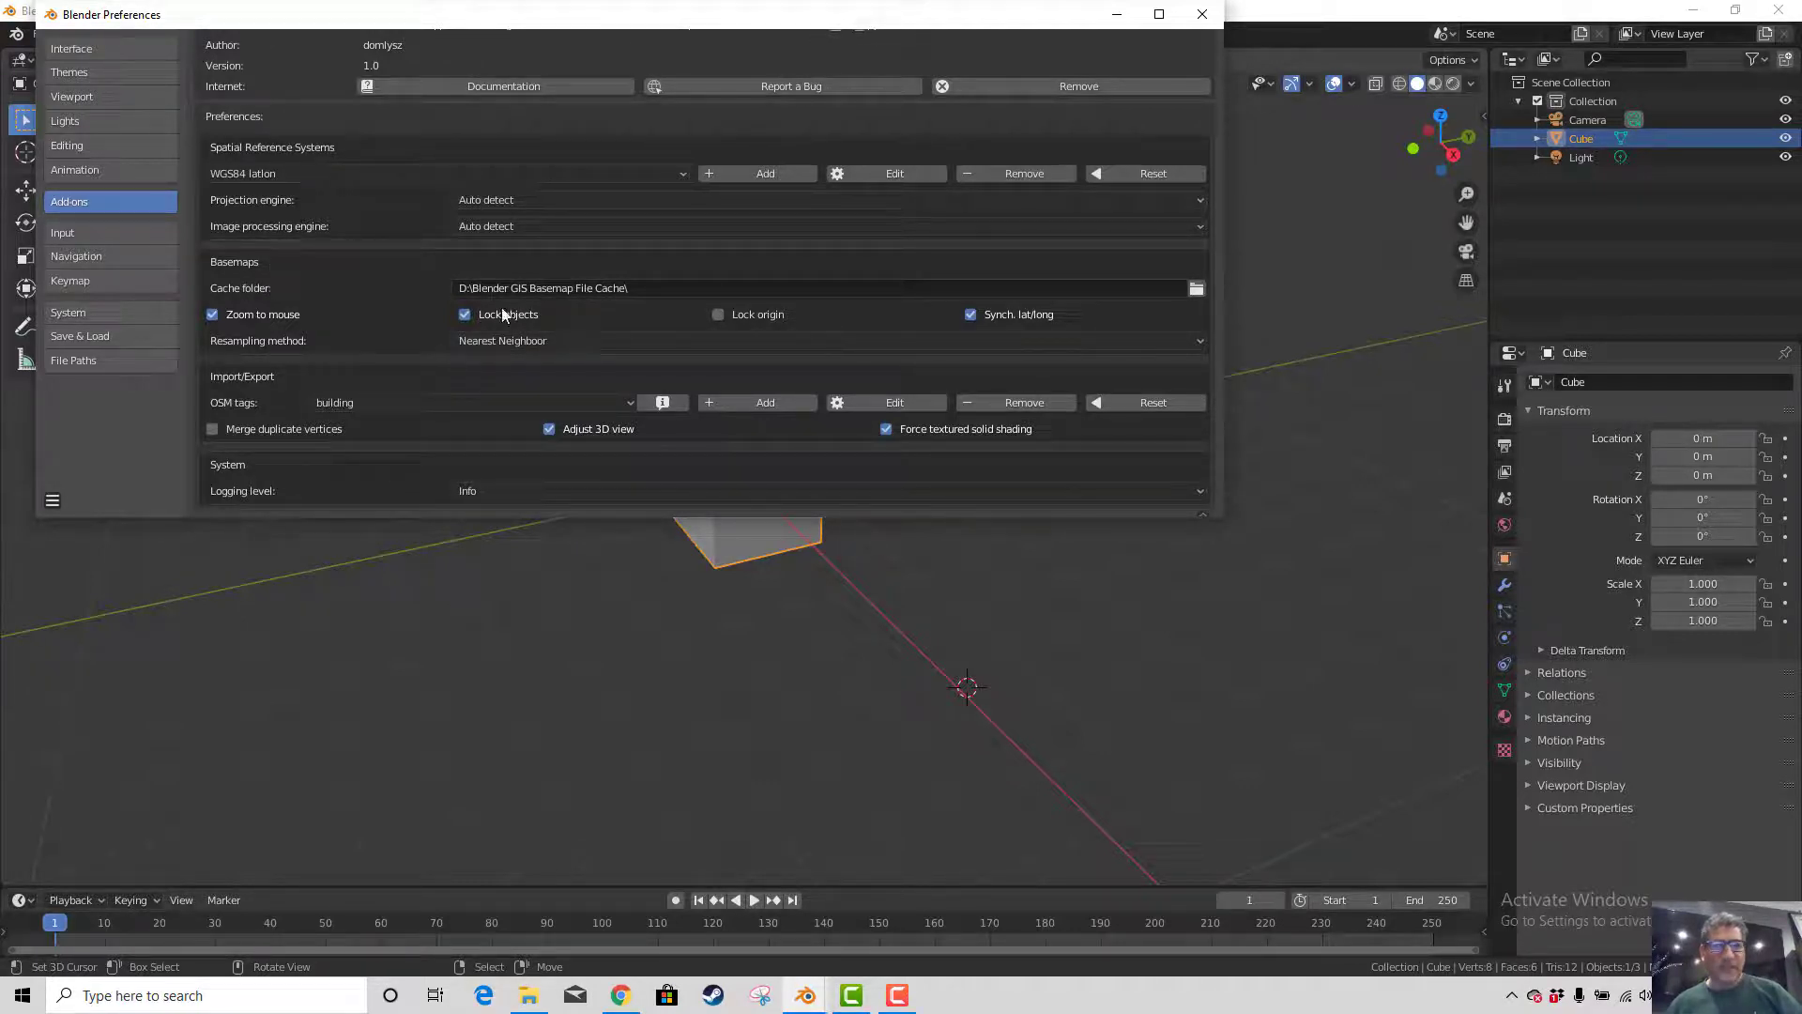
pyautogui.scroll(4, 673, 454)
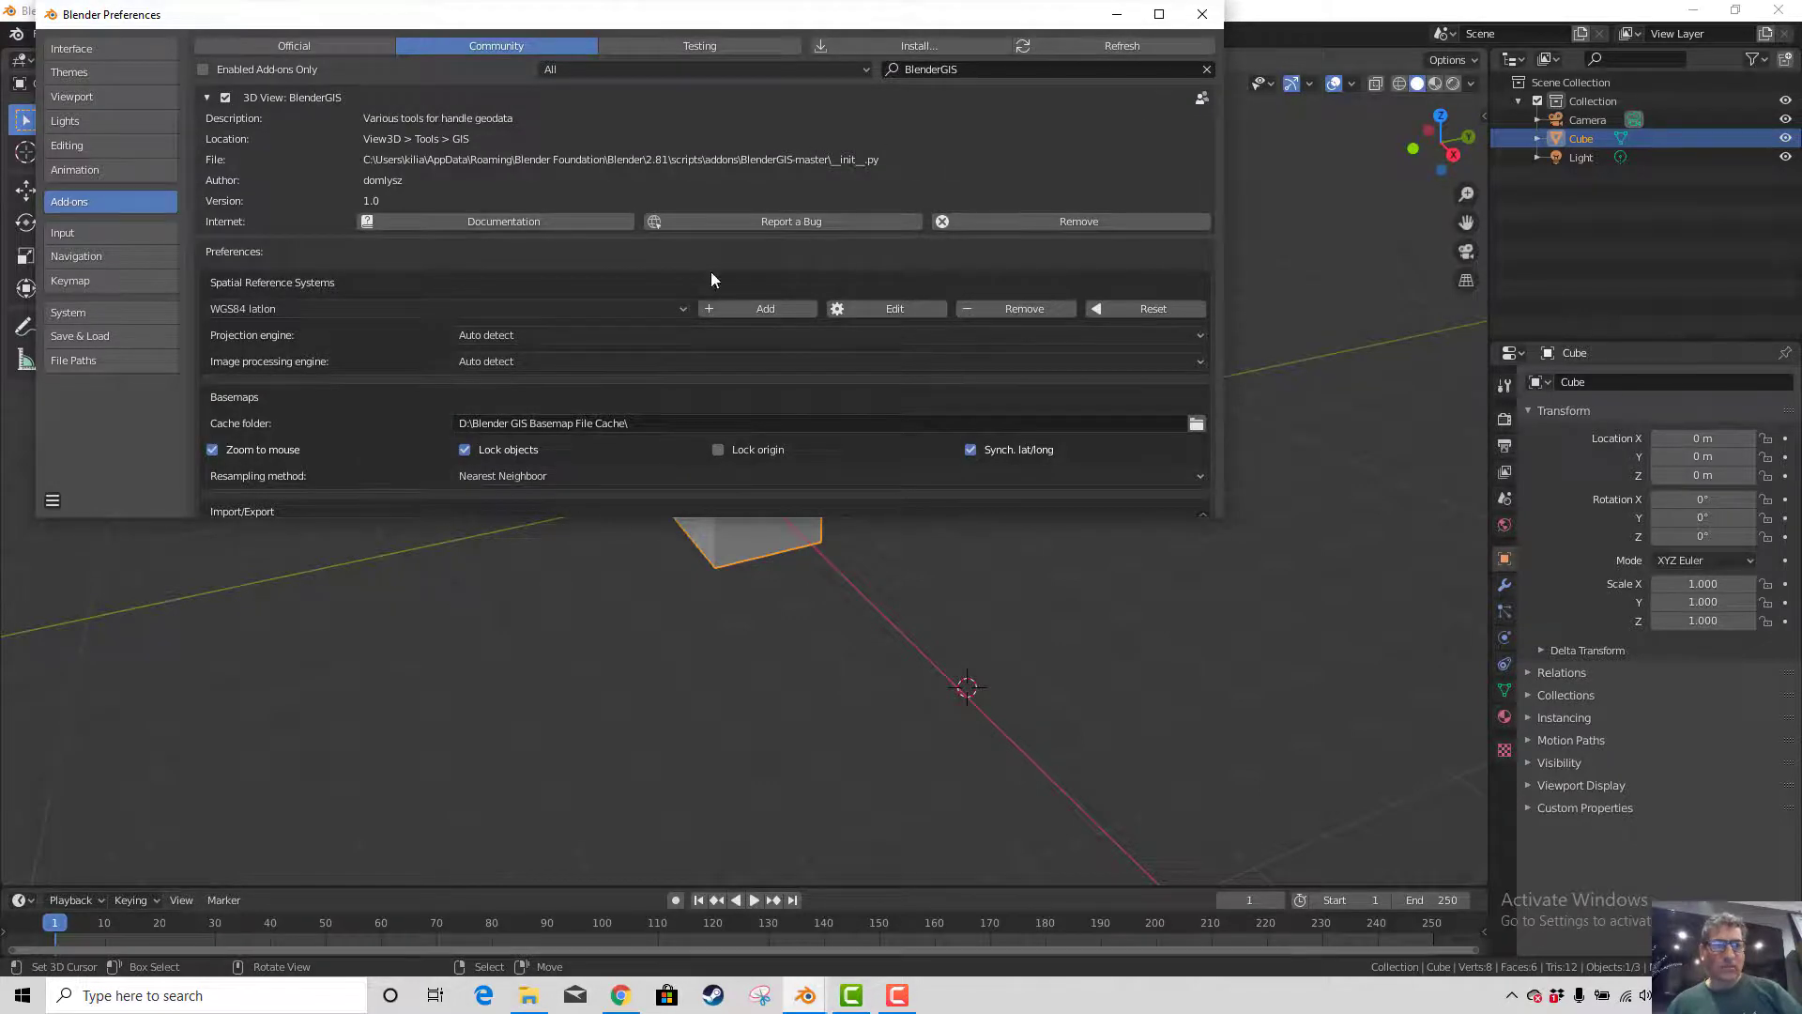
pyautogui.scroll(-4, 711, 273)
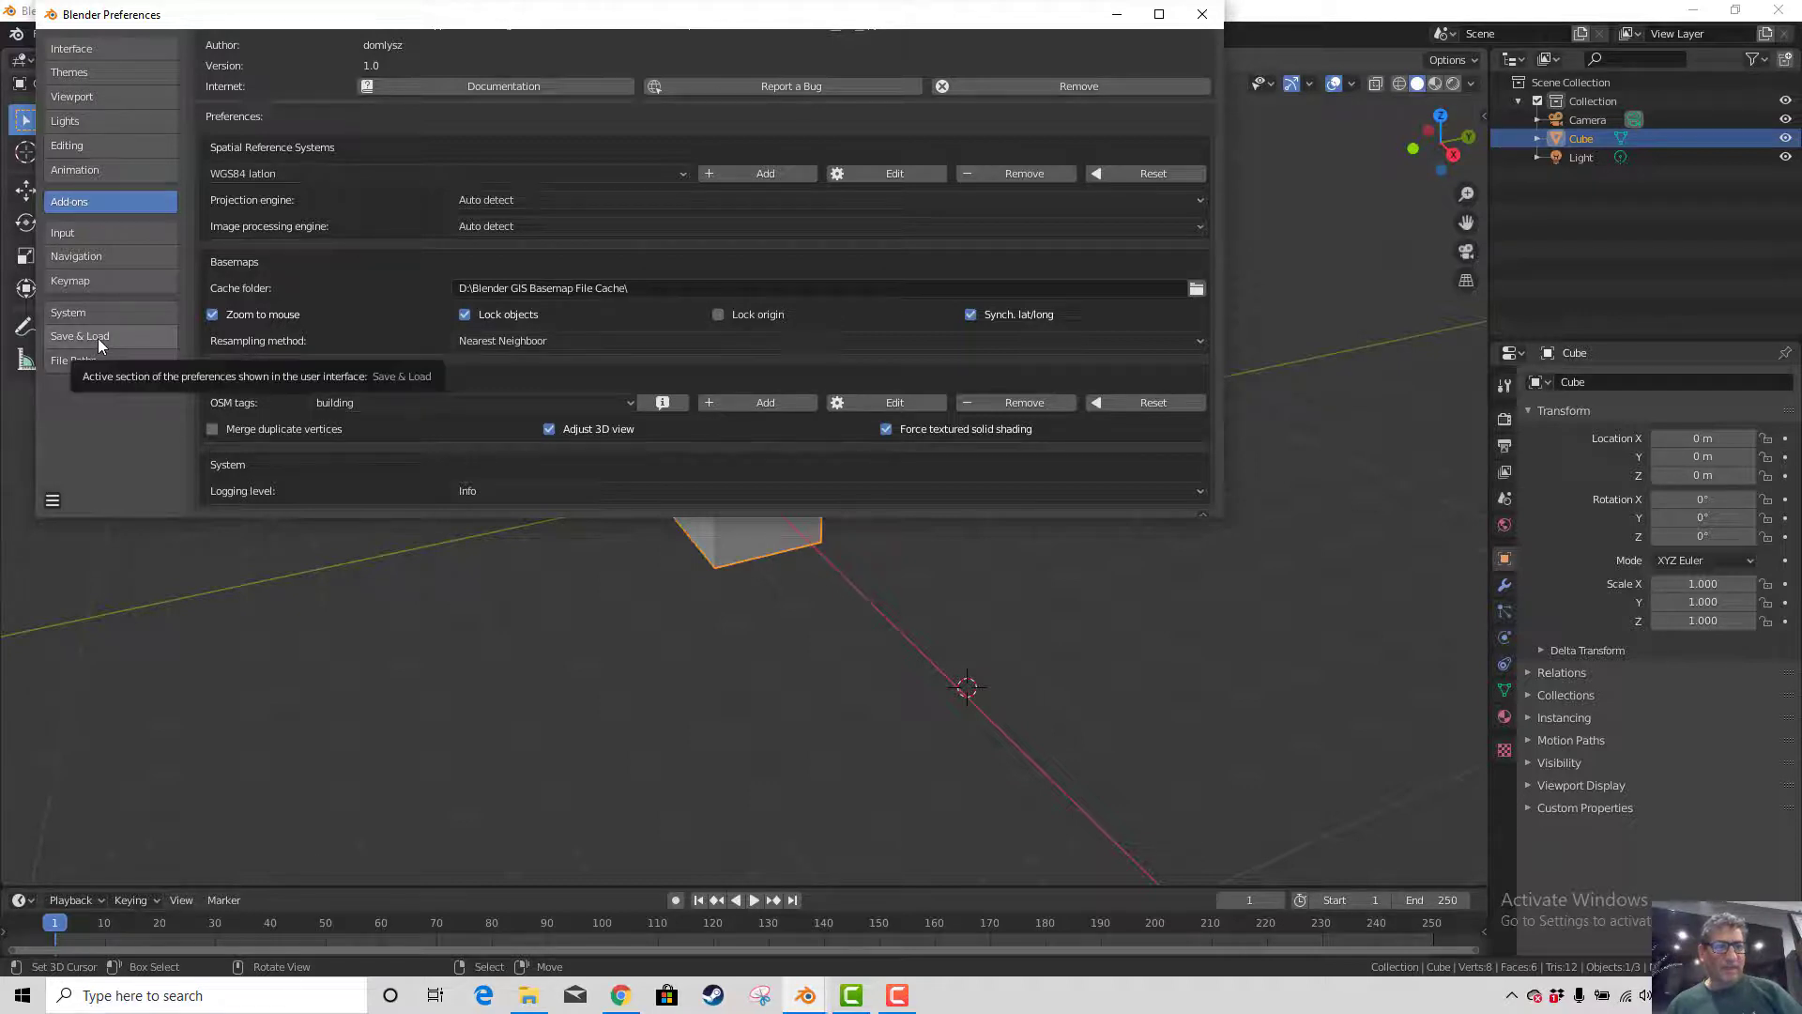
pyautogui.scroll(4, 743, 399)
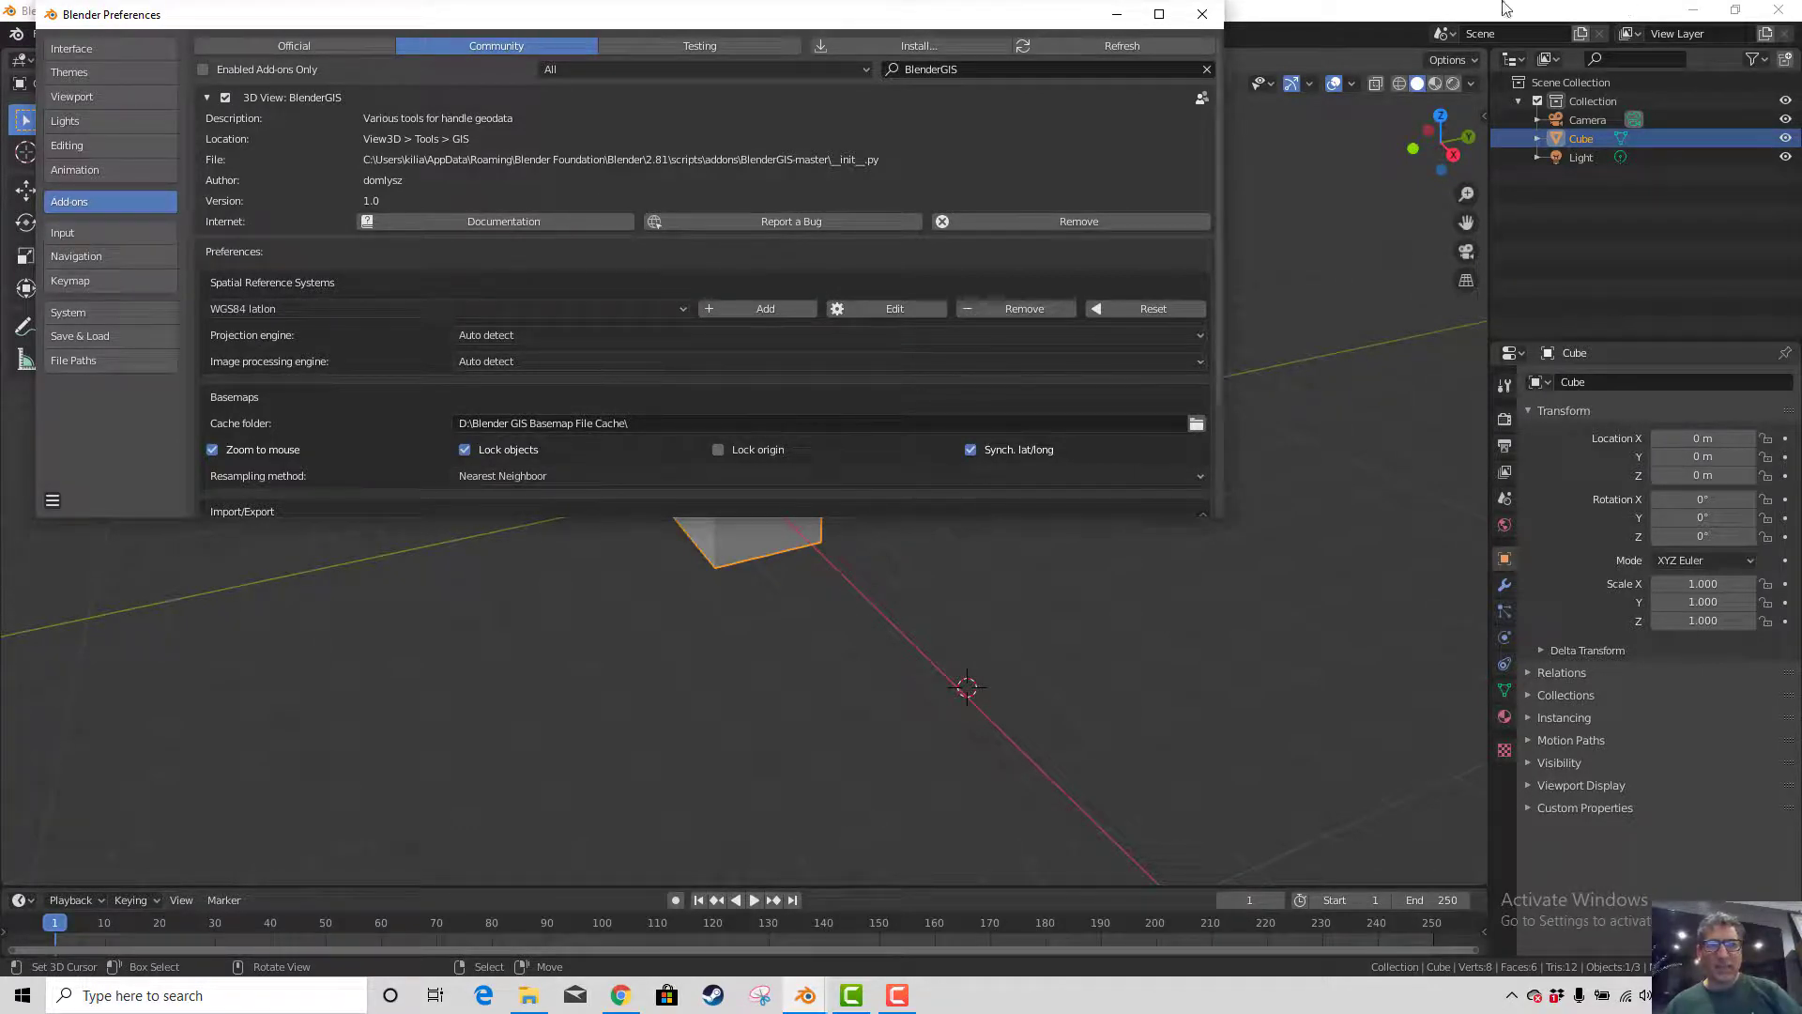
pyautogui.click(1204, 16)
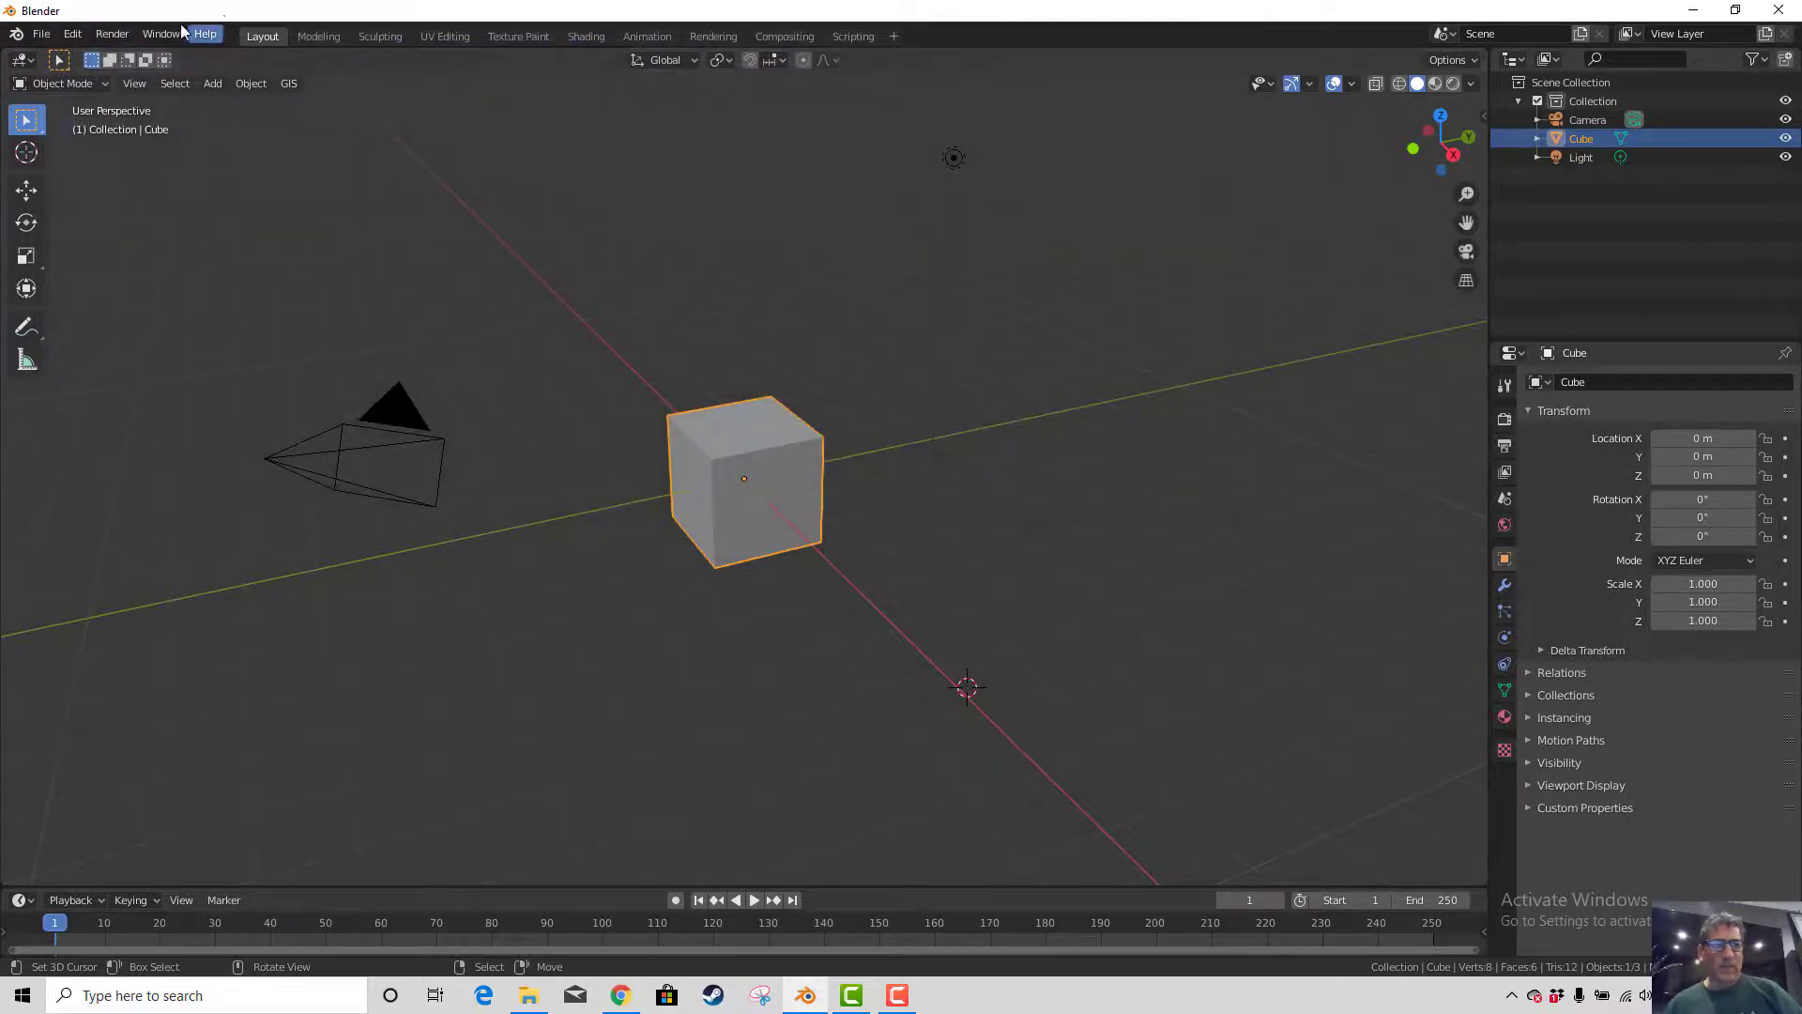
# Reopen the Blender Preferences, save them manually and close the window
pyautogui.click(72, 34)
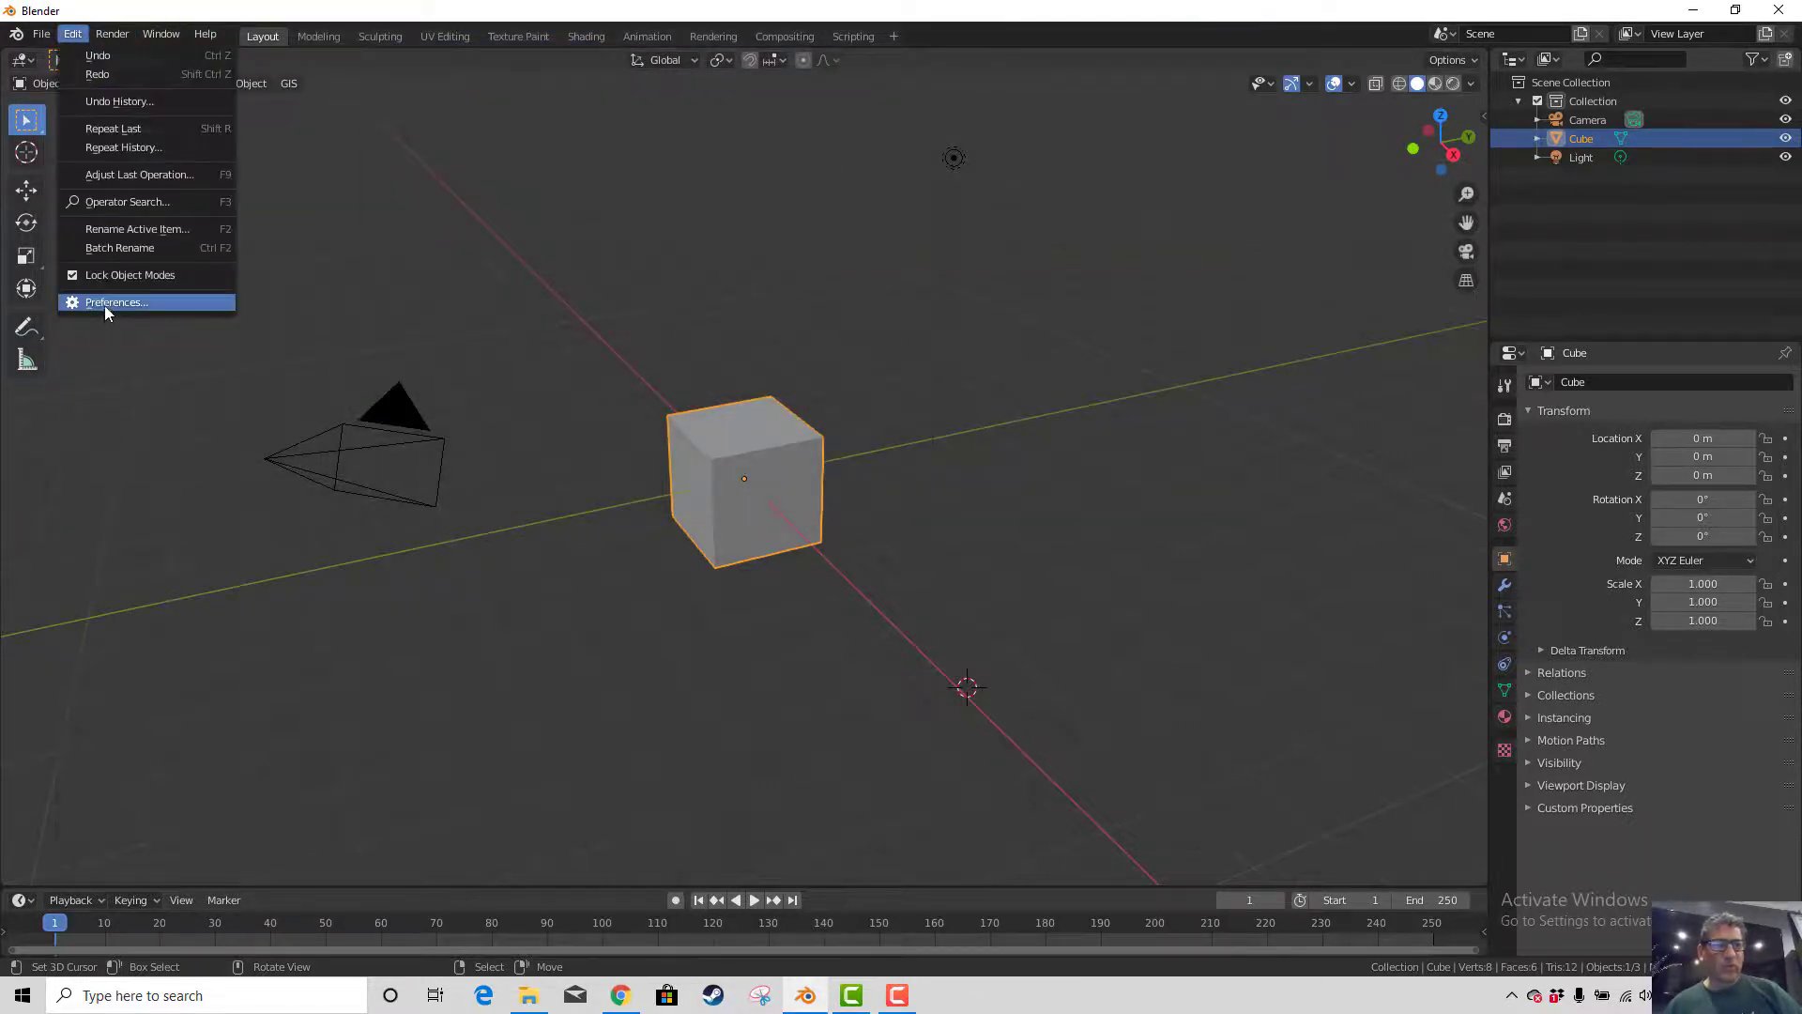
pyautogui.click(105, 302)
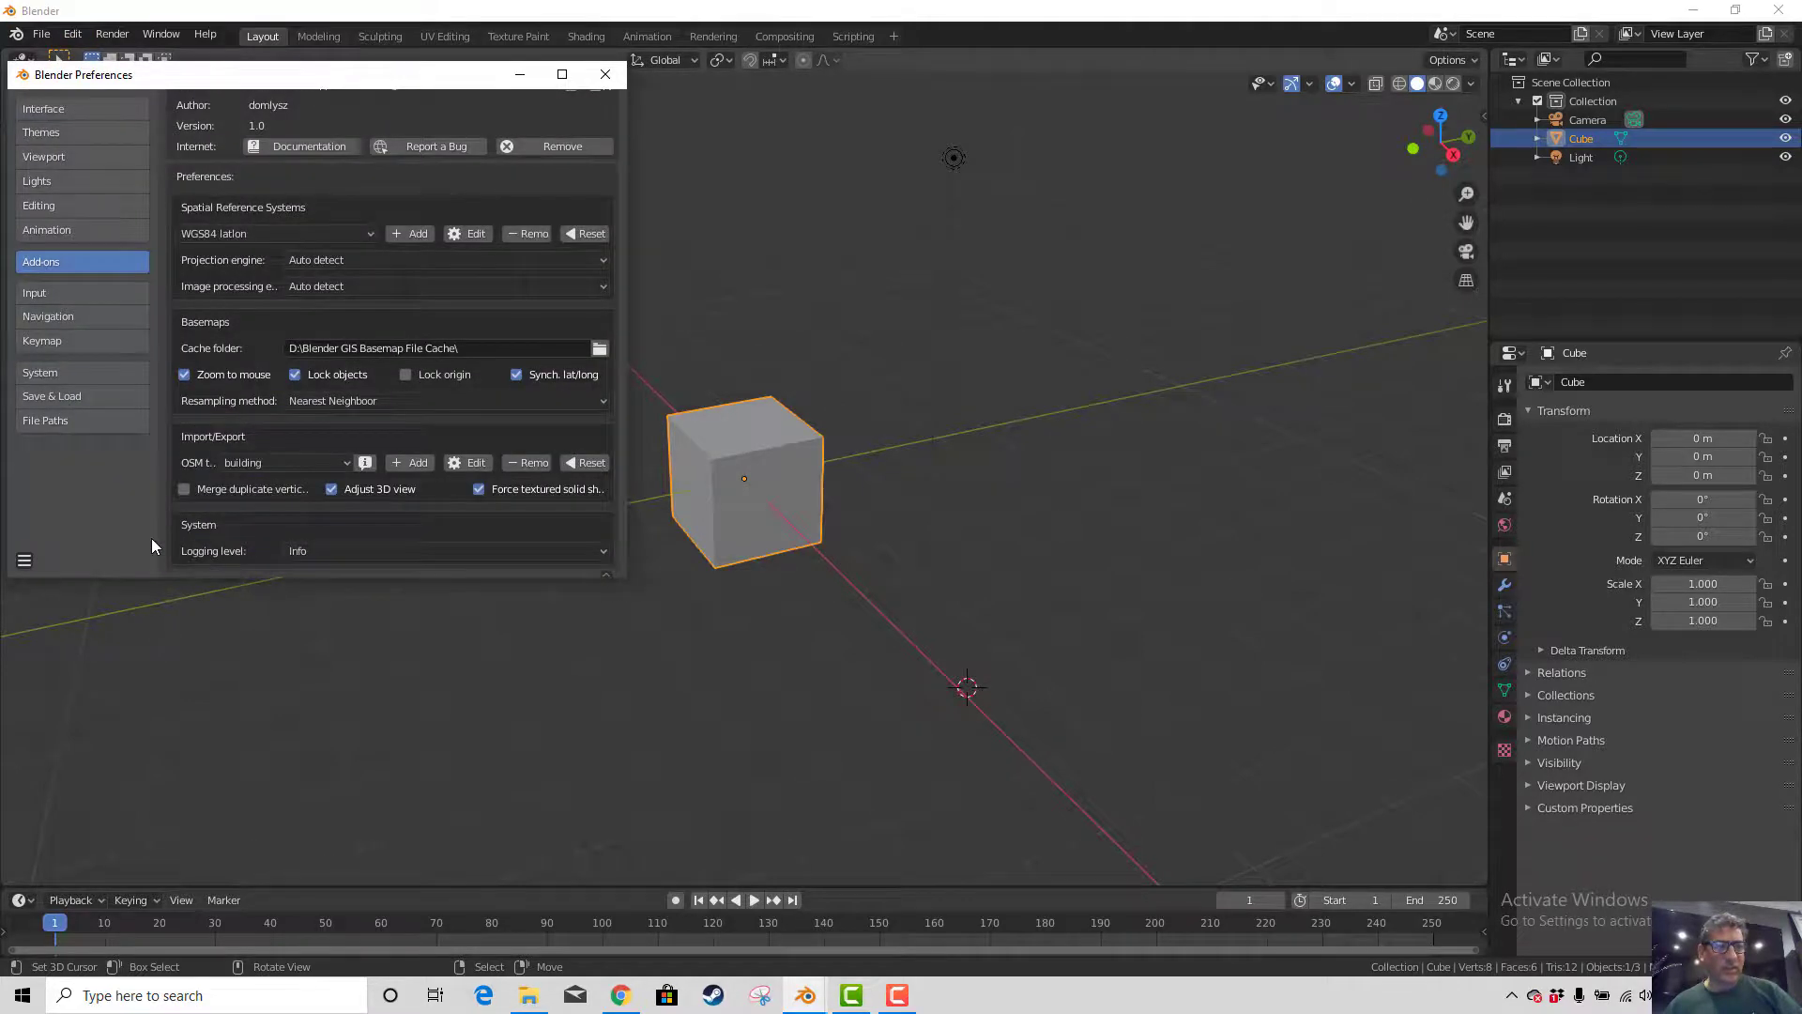
pyautogui.click(26, 561)
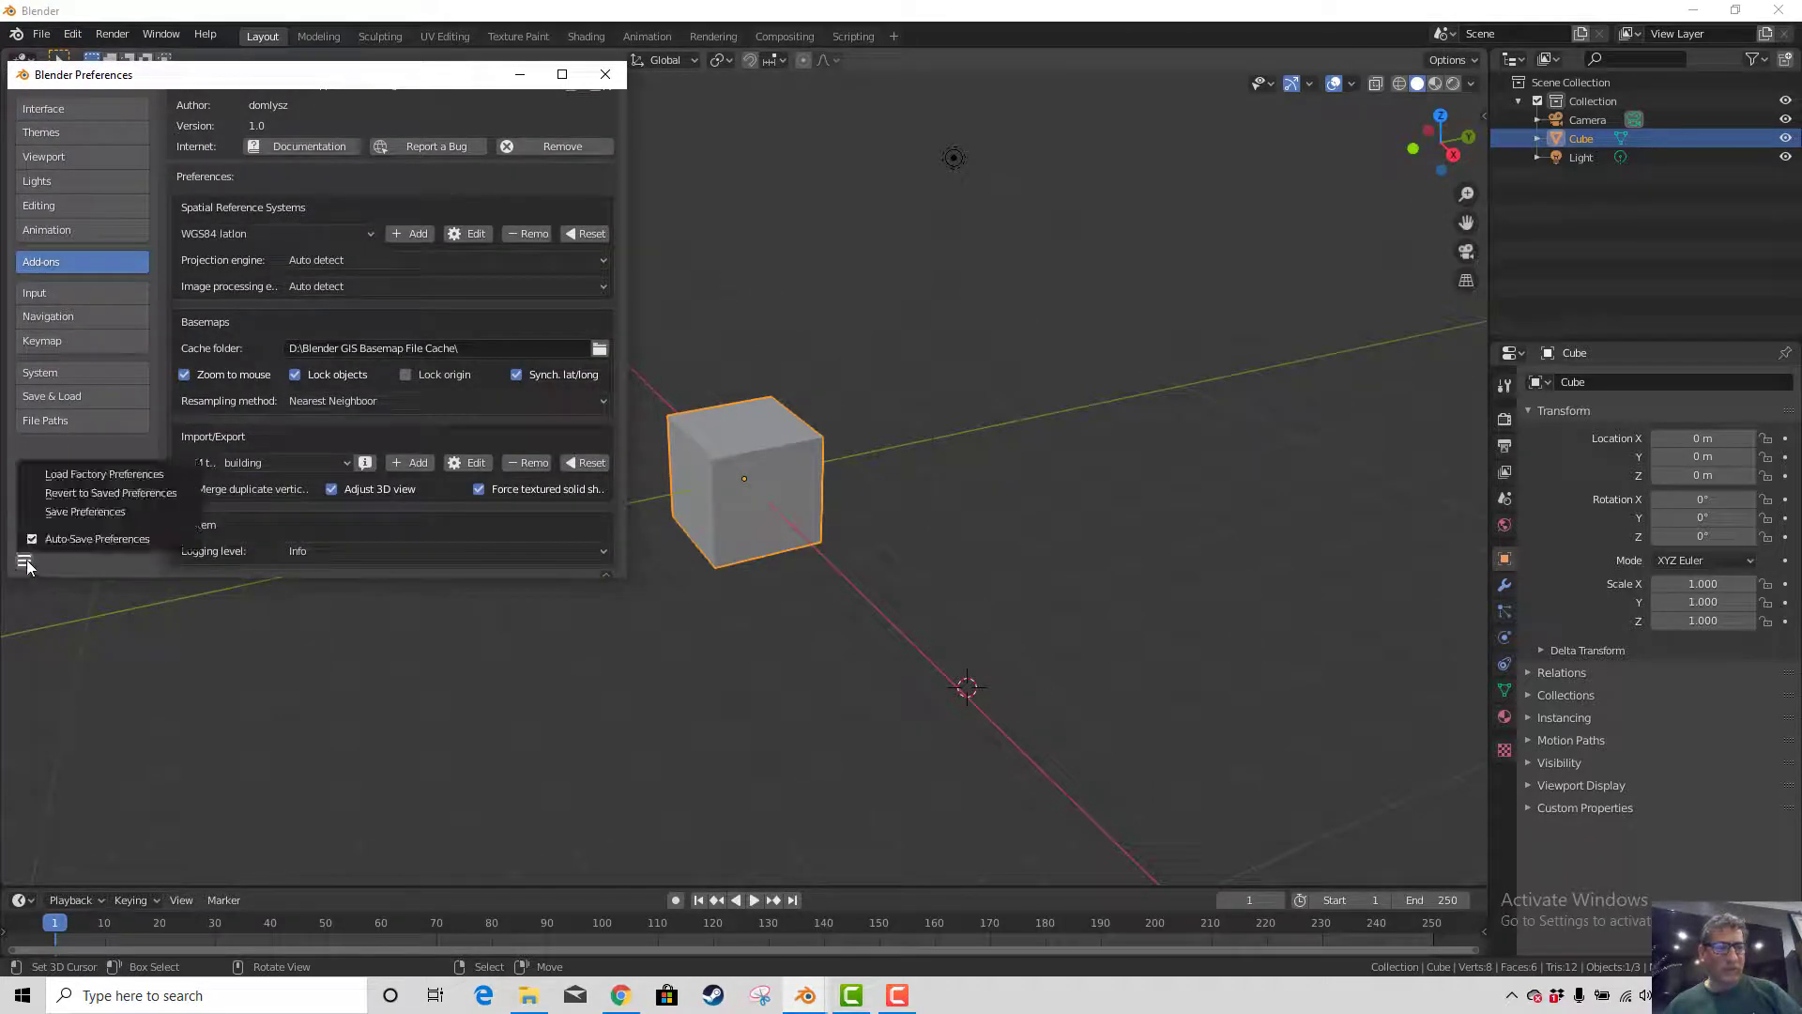
pyautogui.click(100, 512)
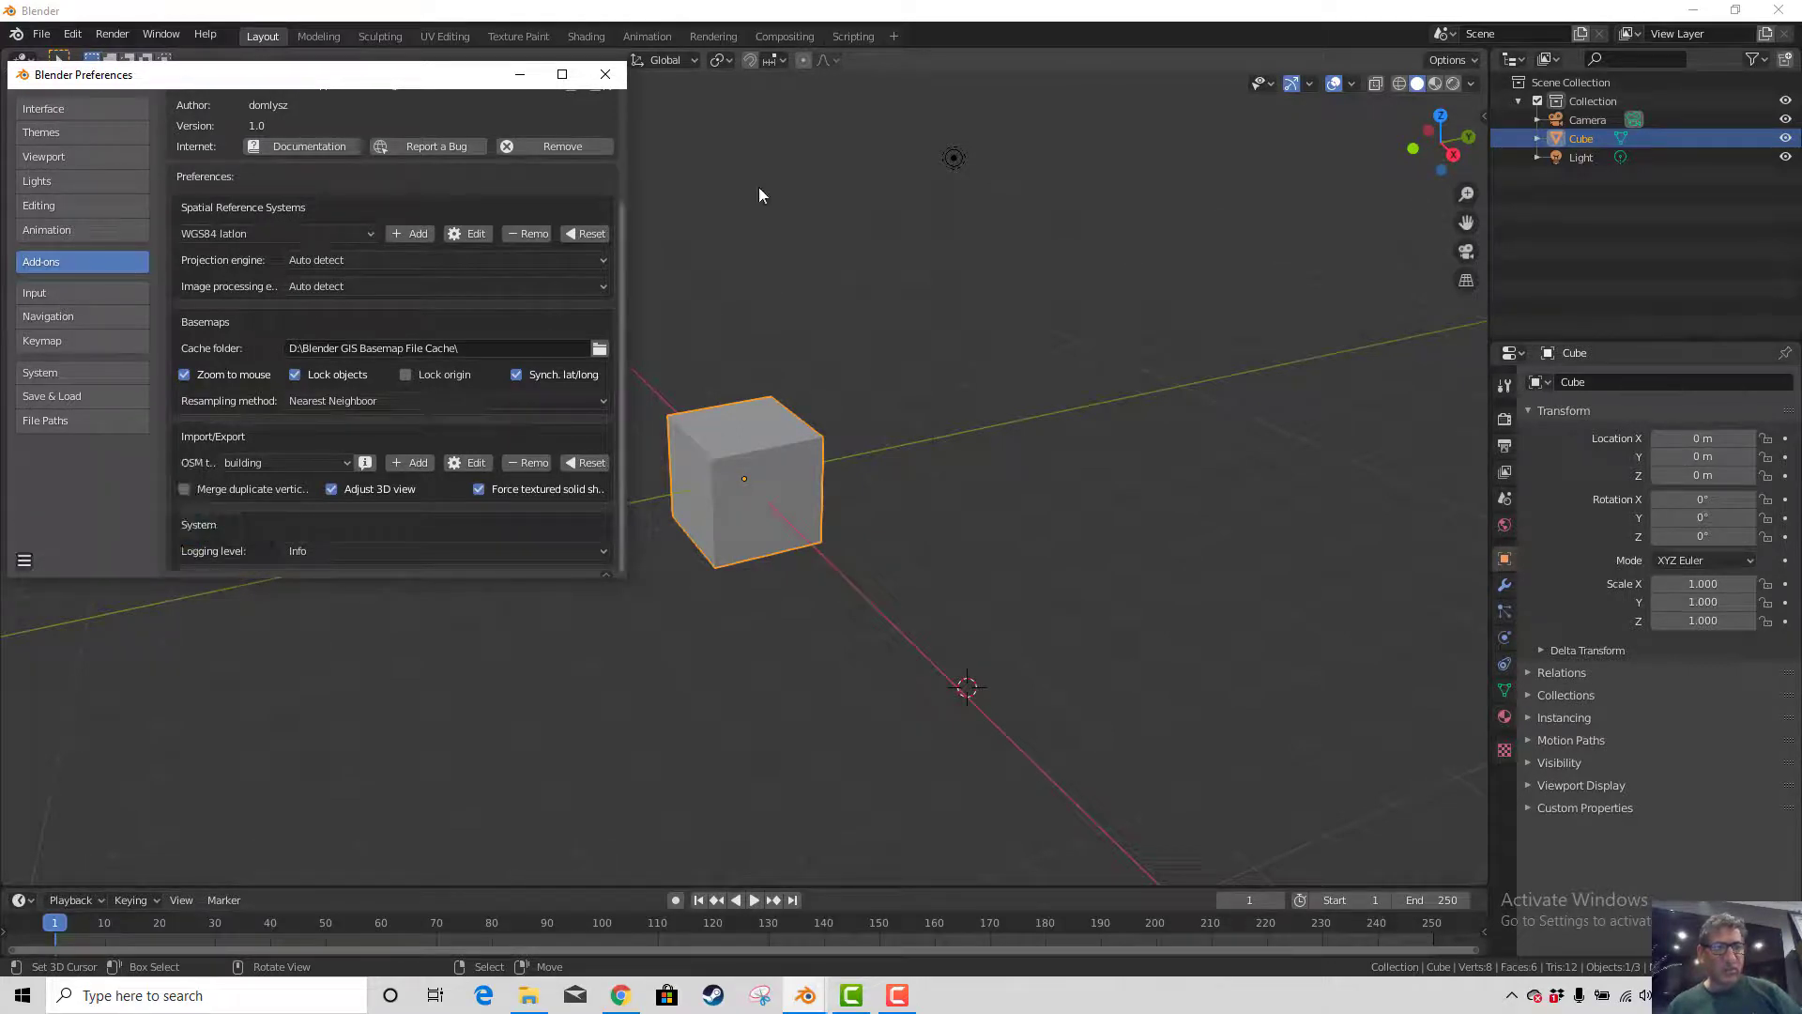
pyautogui.click(606, 74)
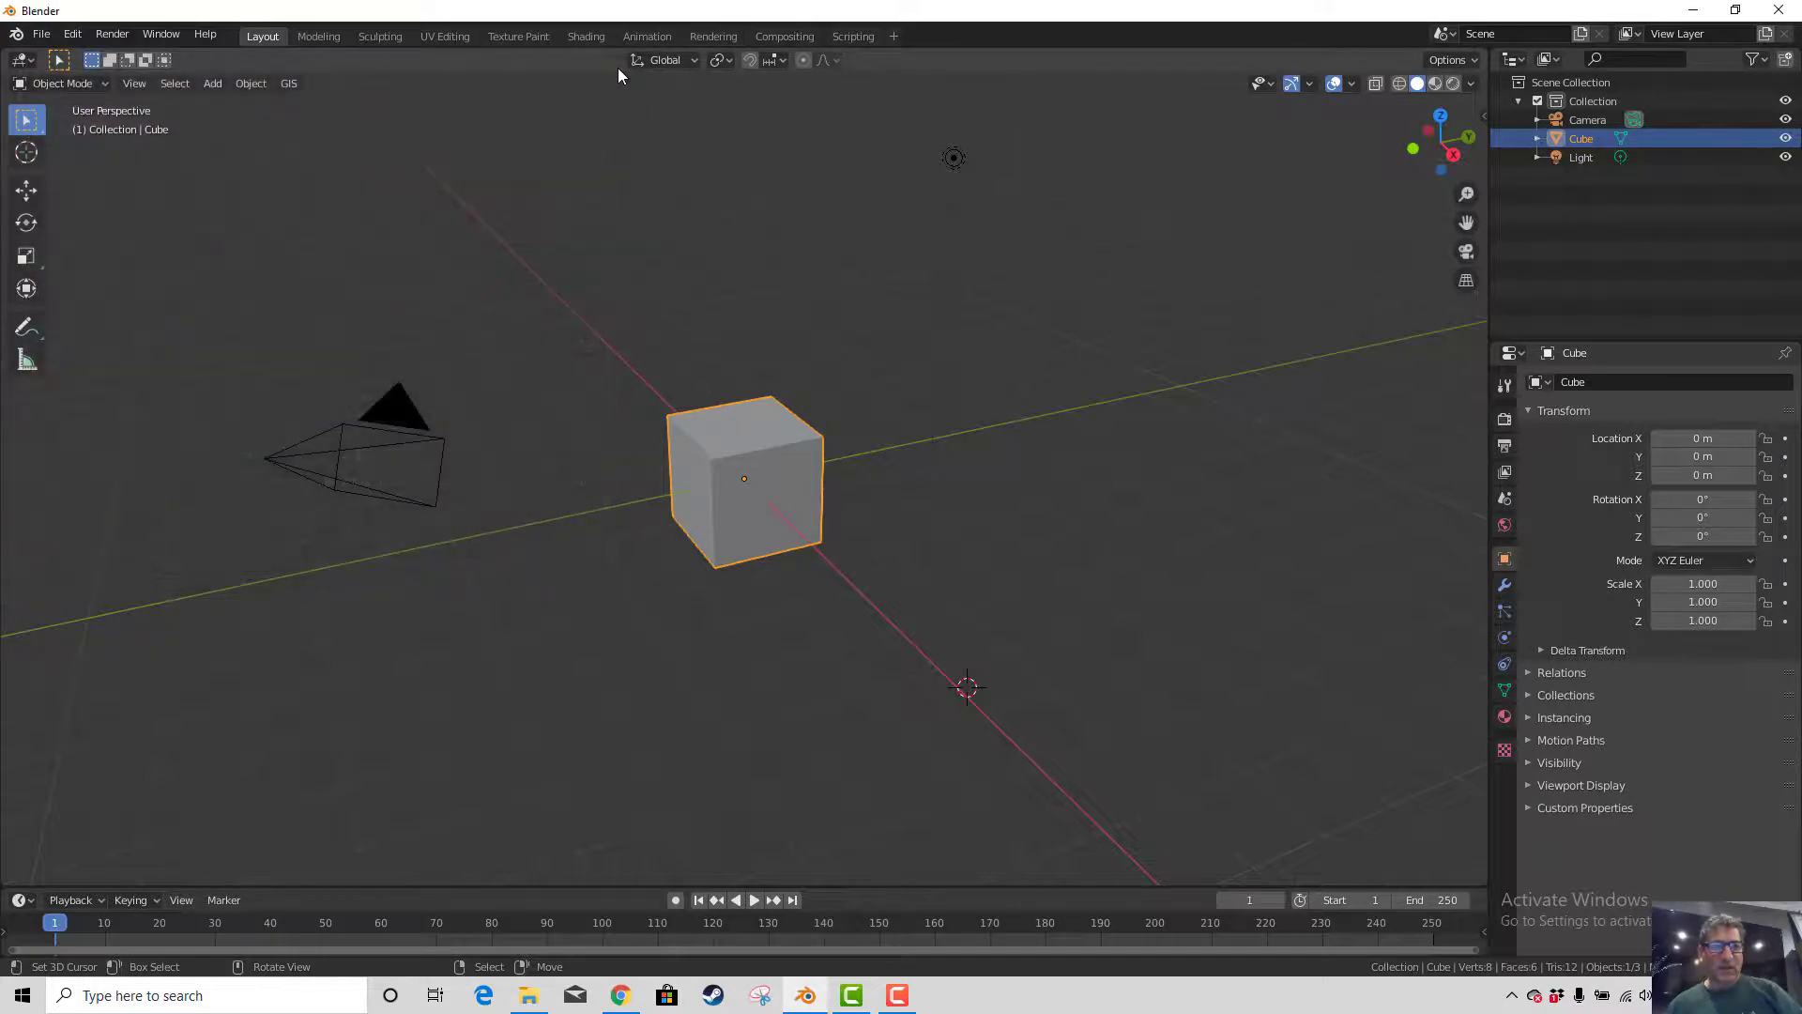
# Add a web geodata basemap with Google as the source and Satellite as the layer
pyautogui.click(284, 84)
pyautogui.moveTo(317, 138)
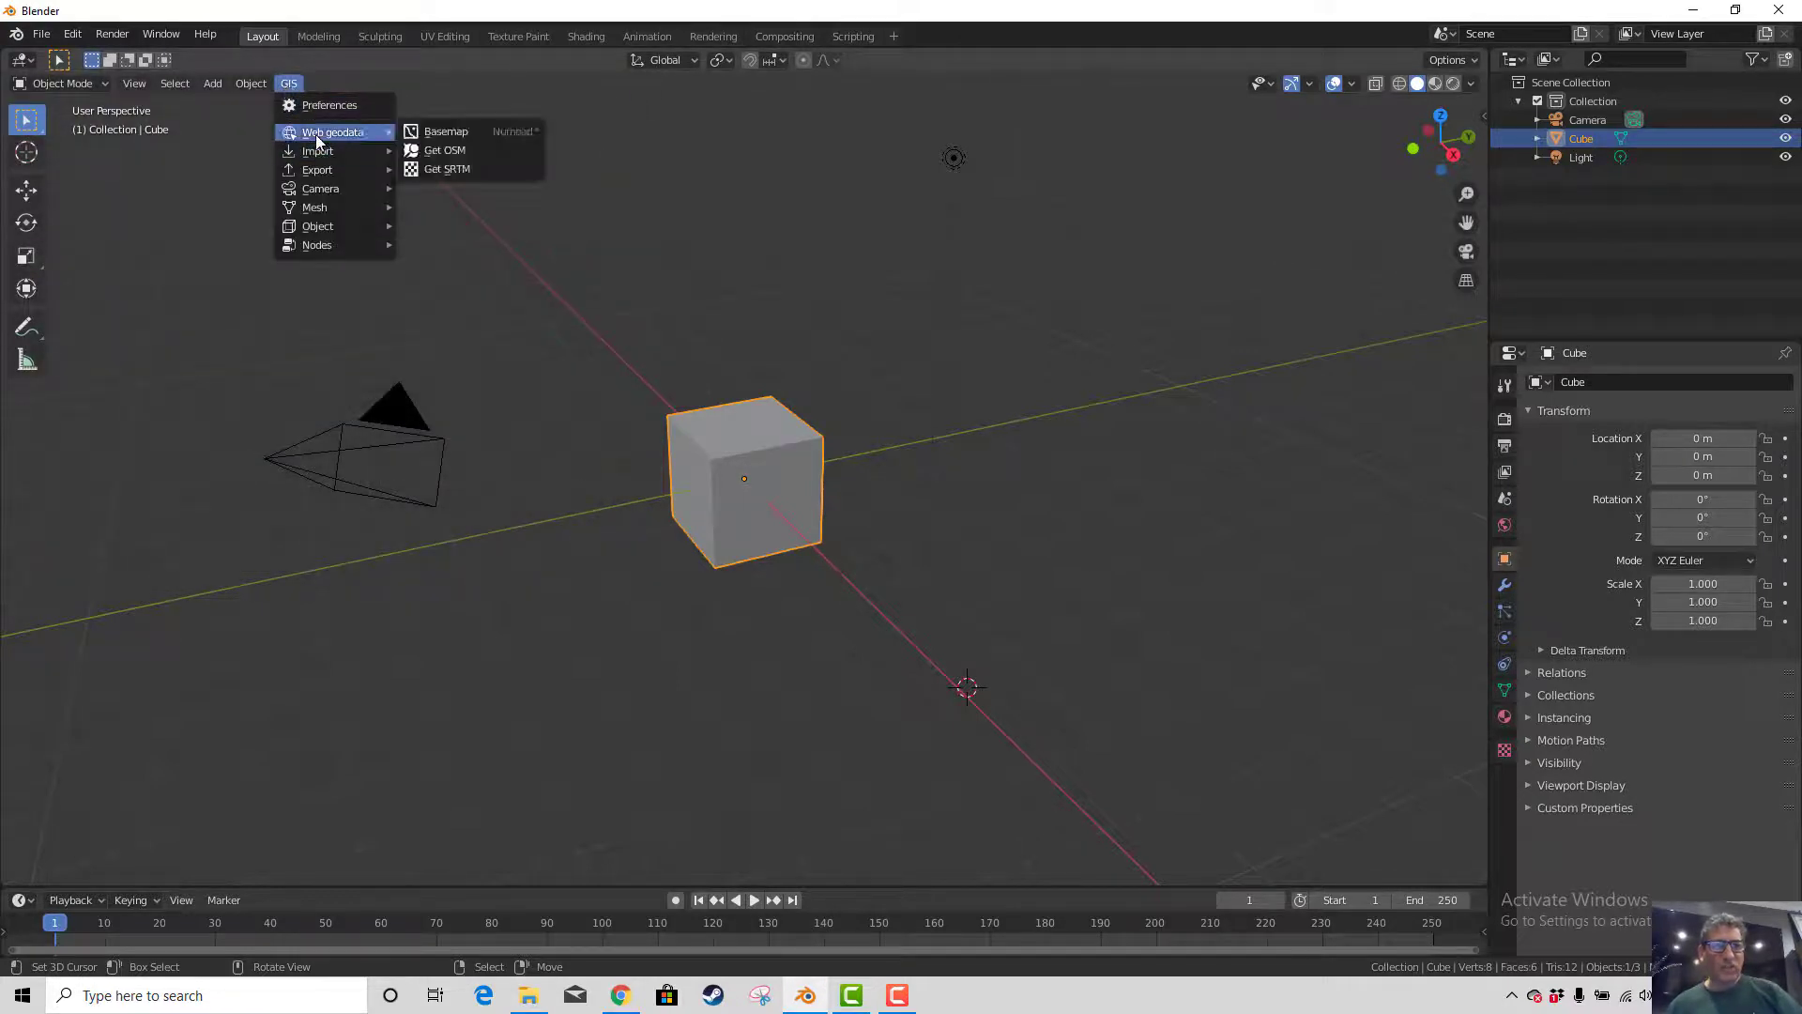
pyautogui.click(423, 131)
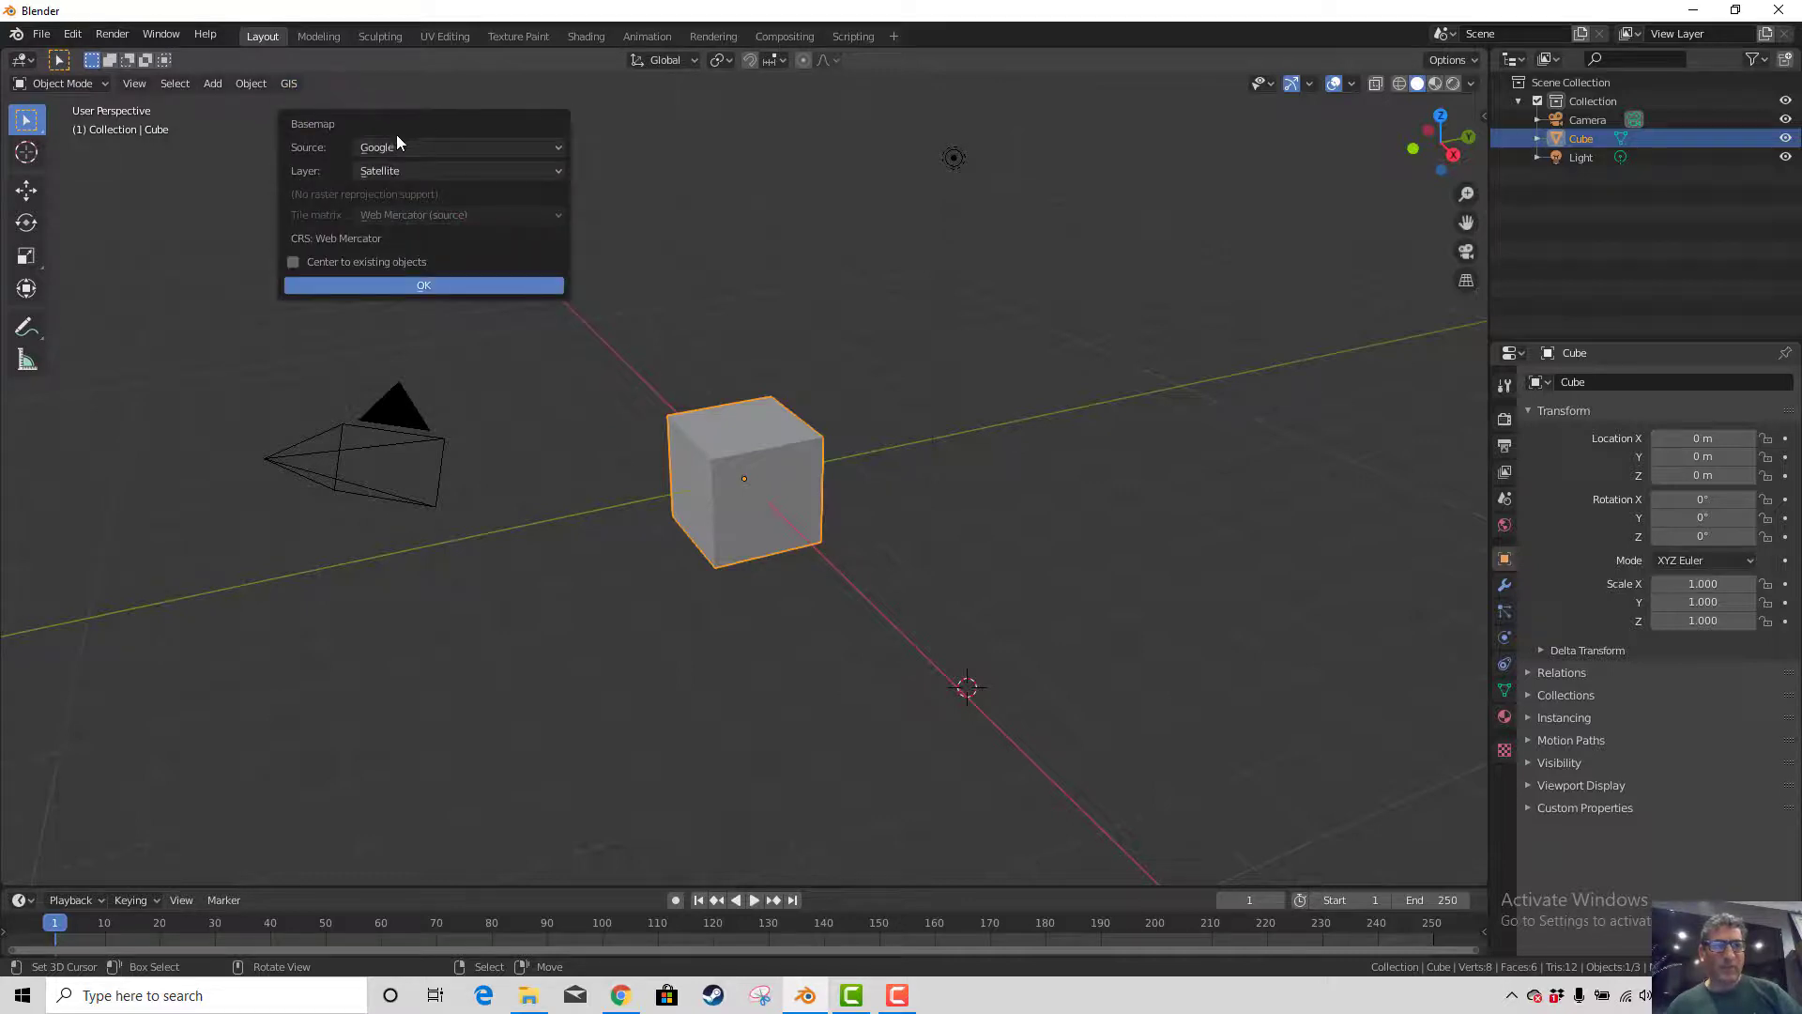
pyautogui.click(409, 147)
pyautogui.click(423, 150)
pyautogui.click(430, 154)
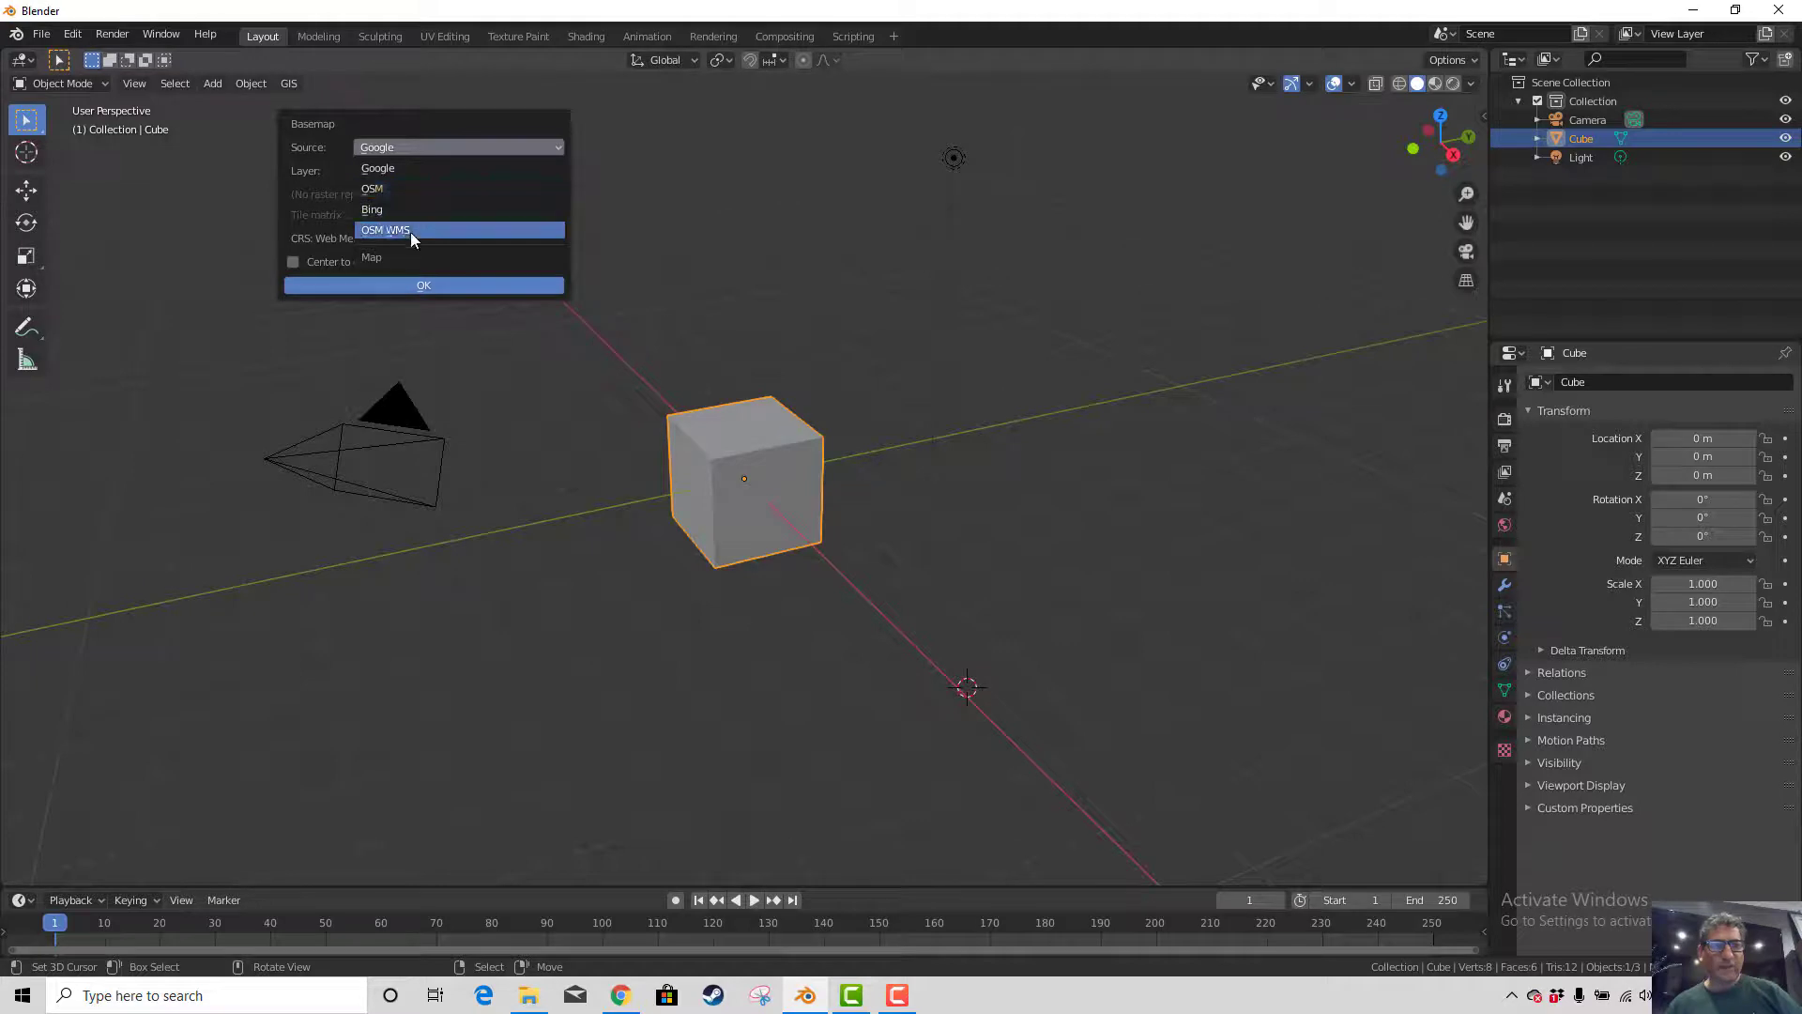
pyautogui.click(439, 148)
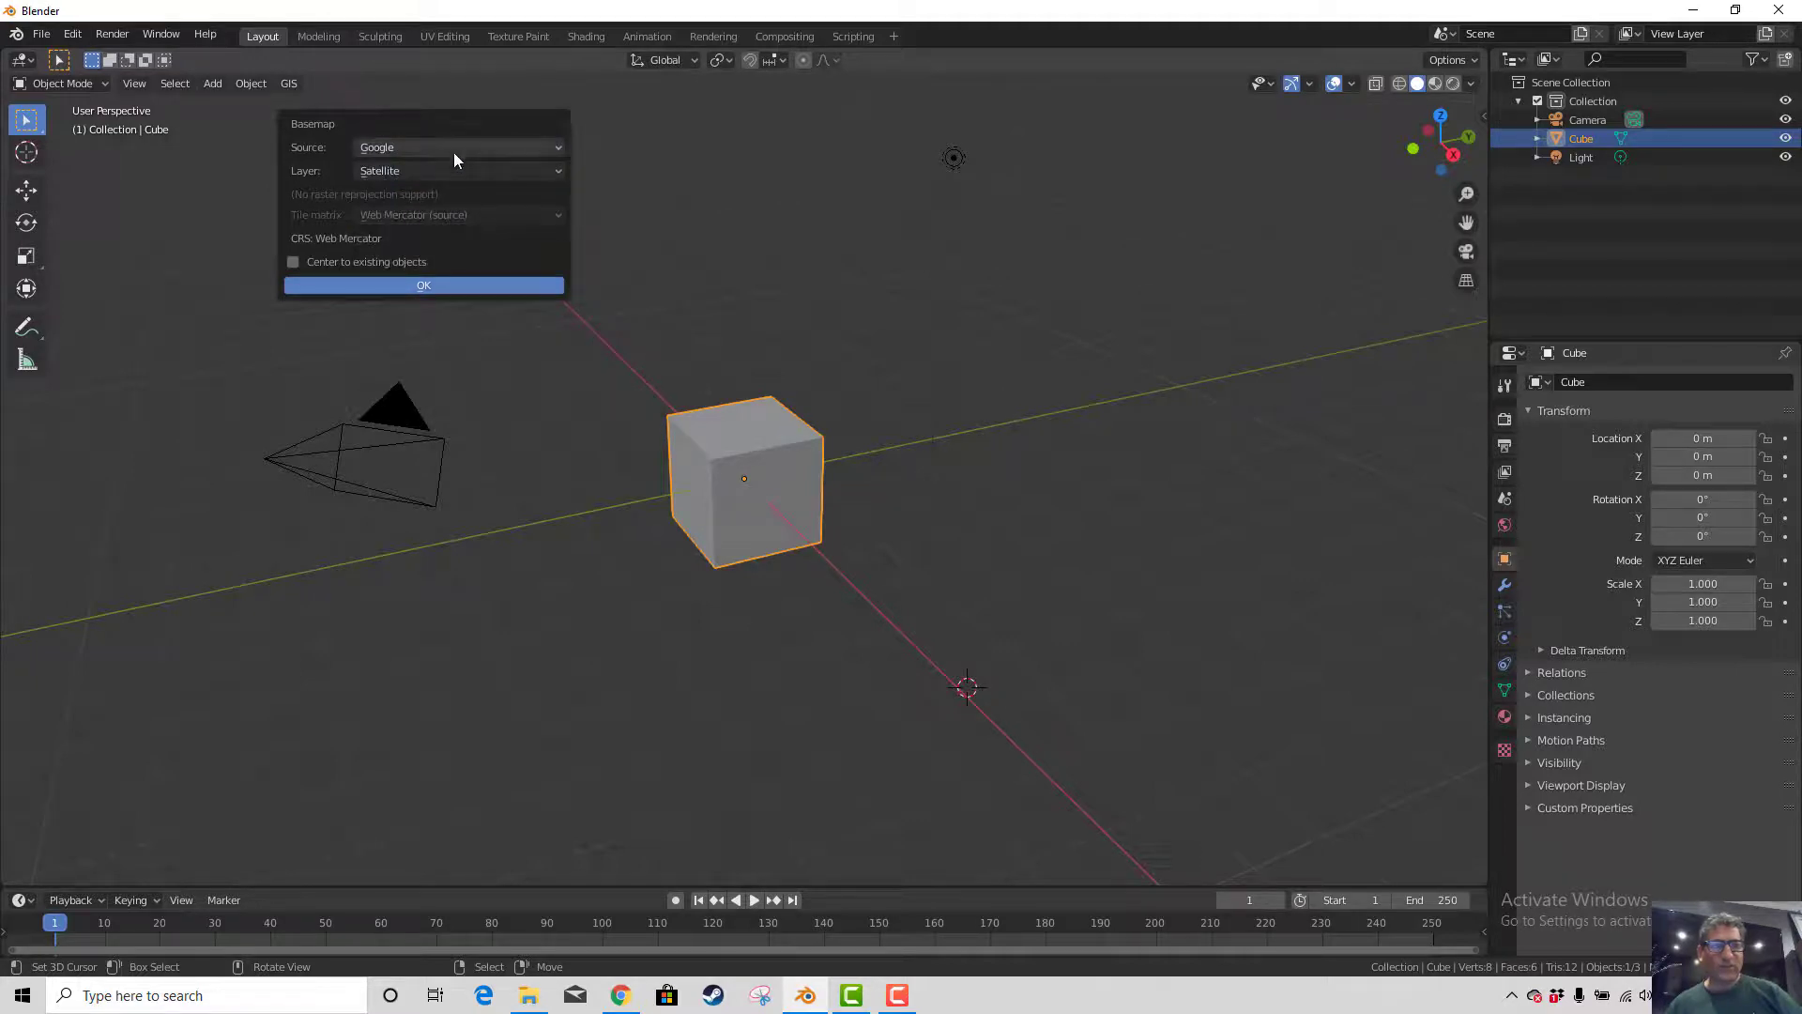
pyautogui.click(436, 170)
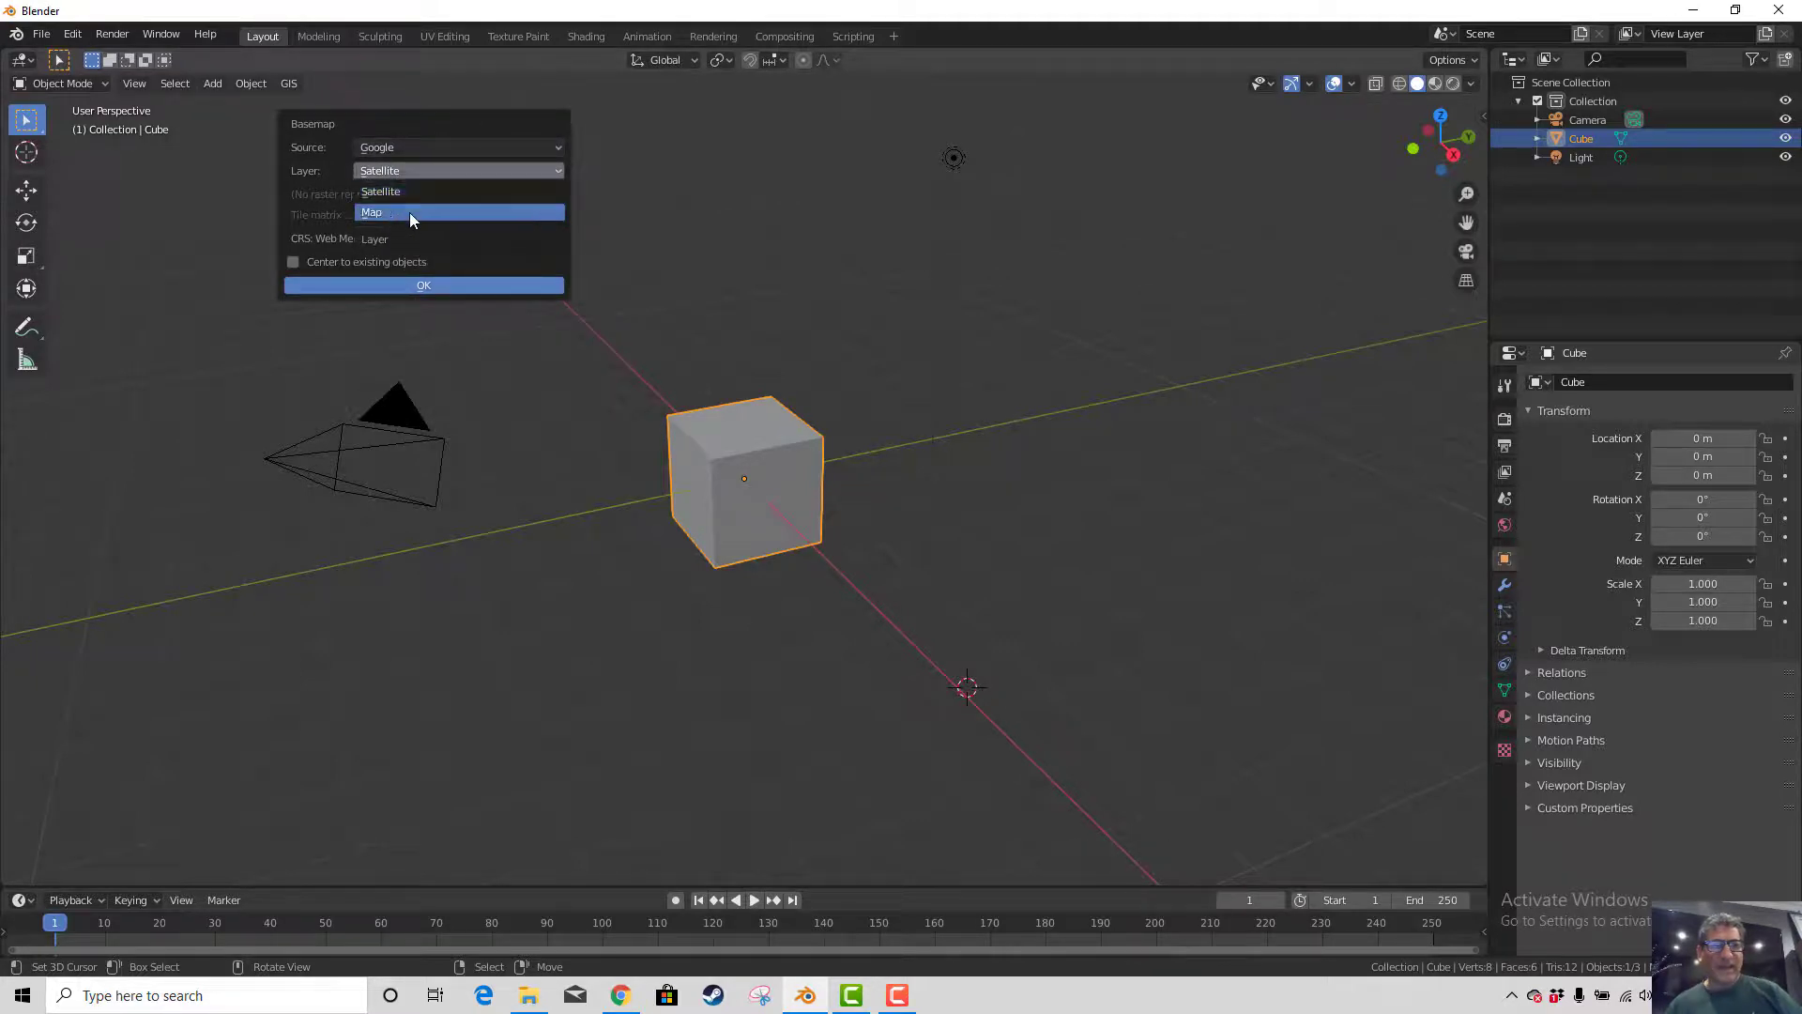
pyautogui.click(409, 190)
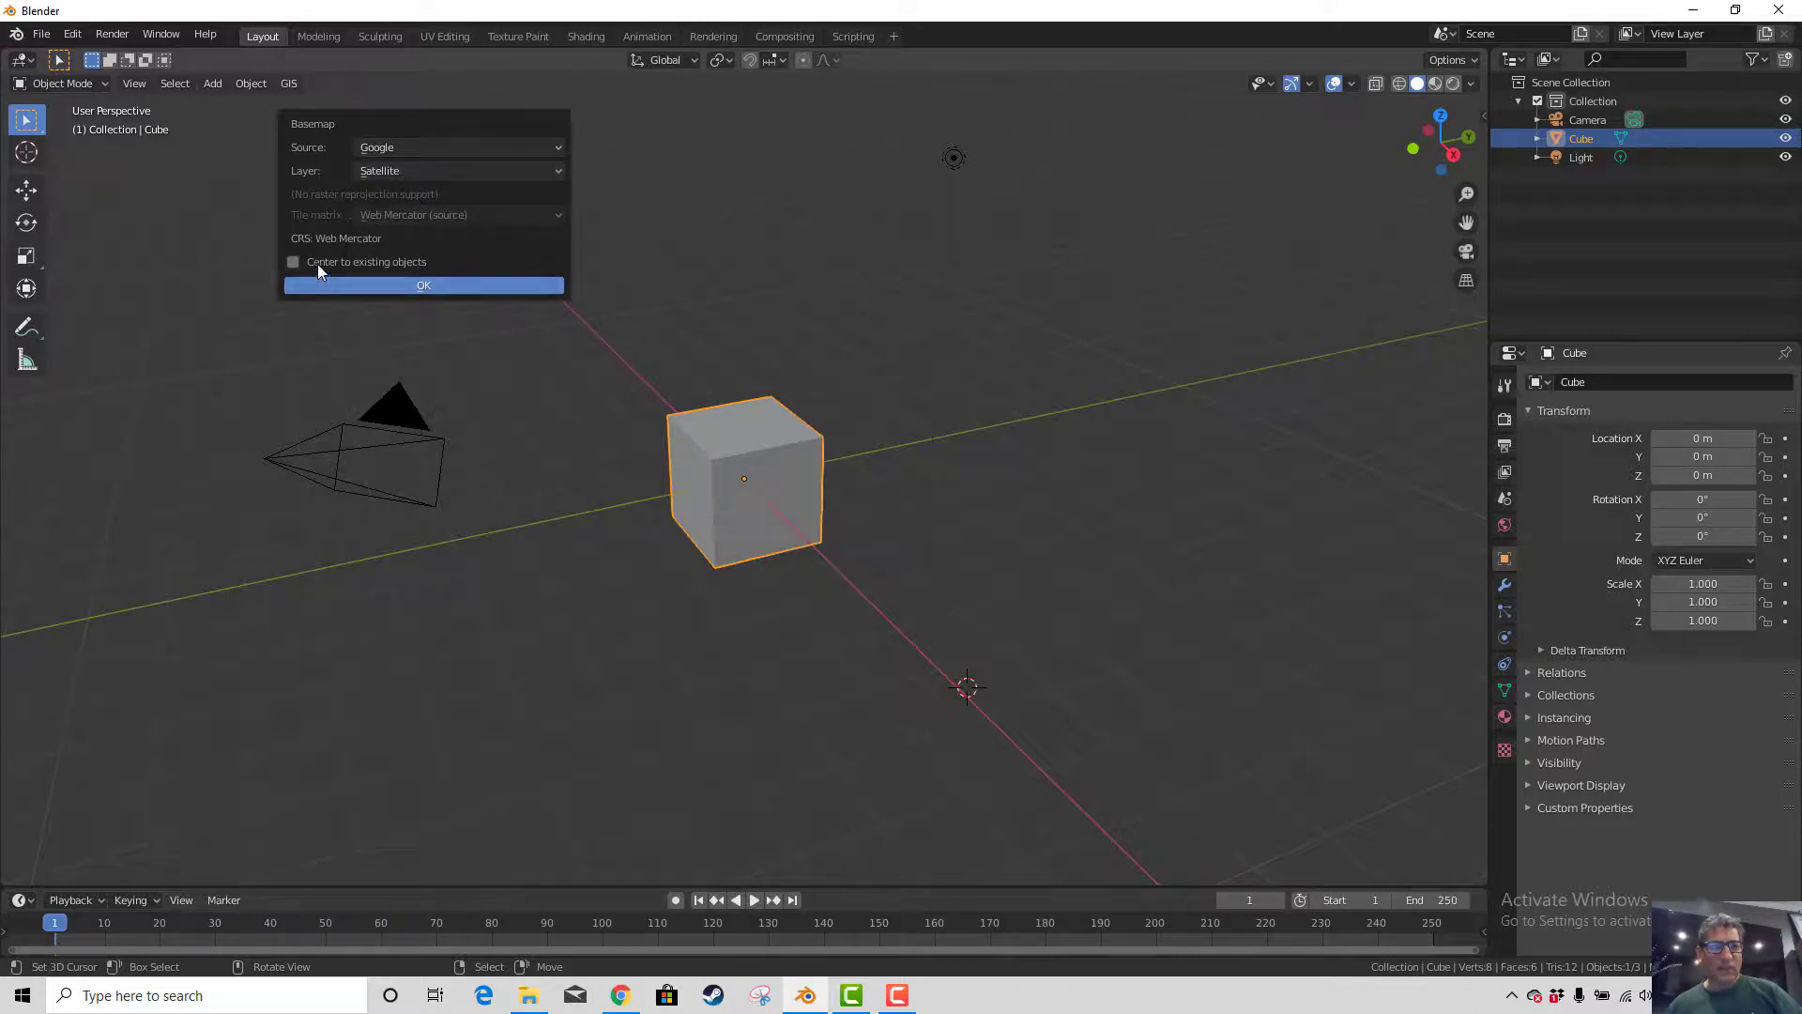
pyautogui.click(343, 285)
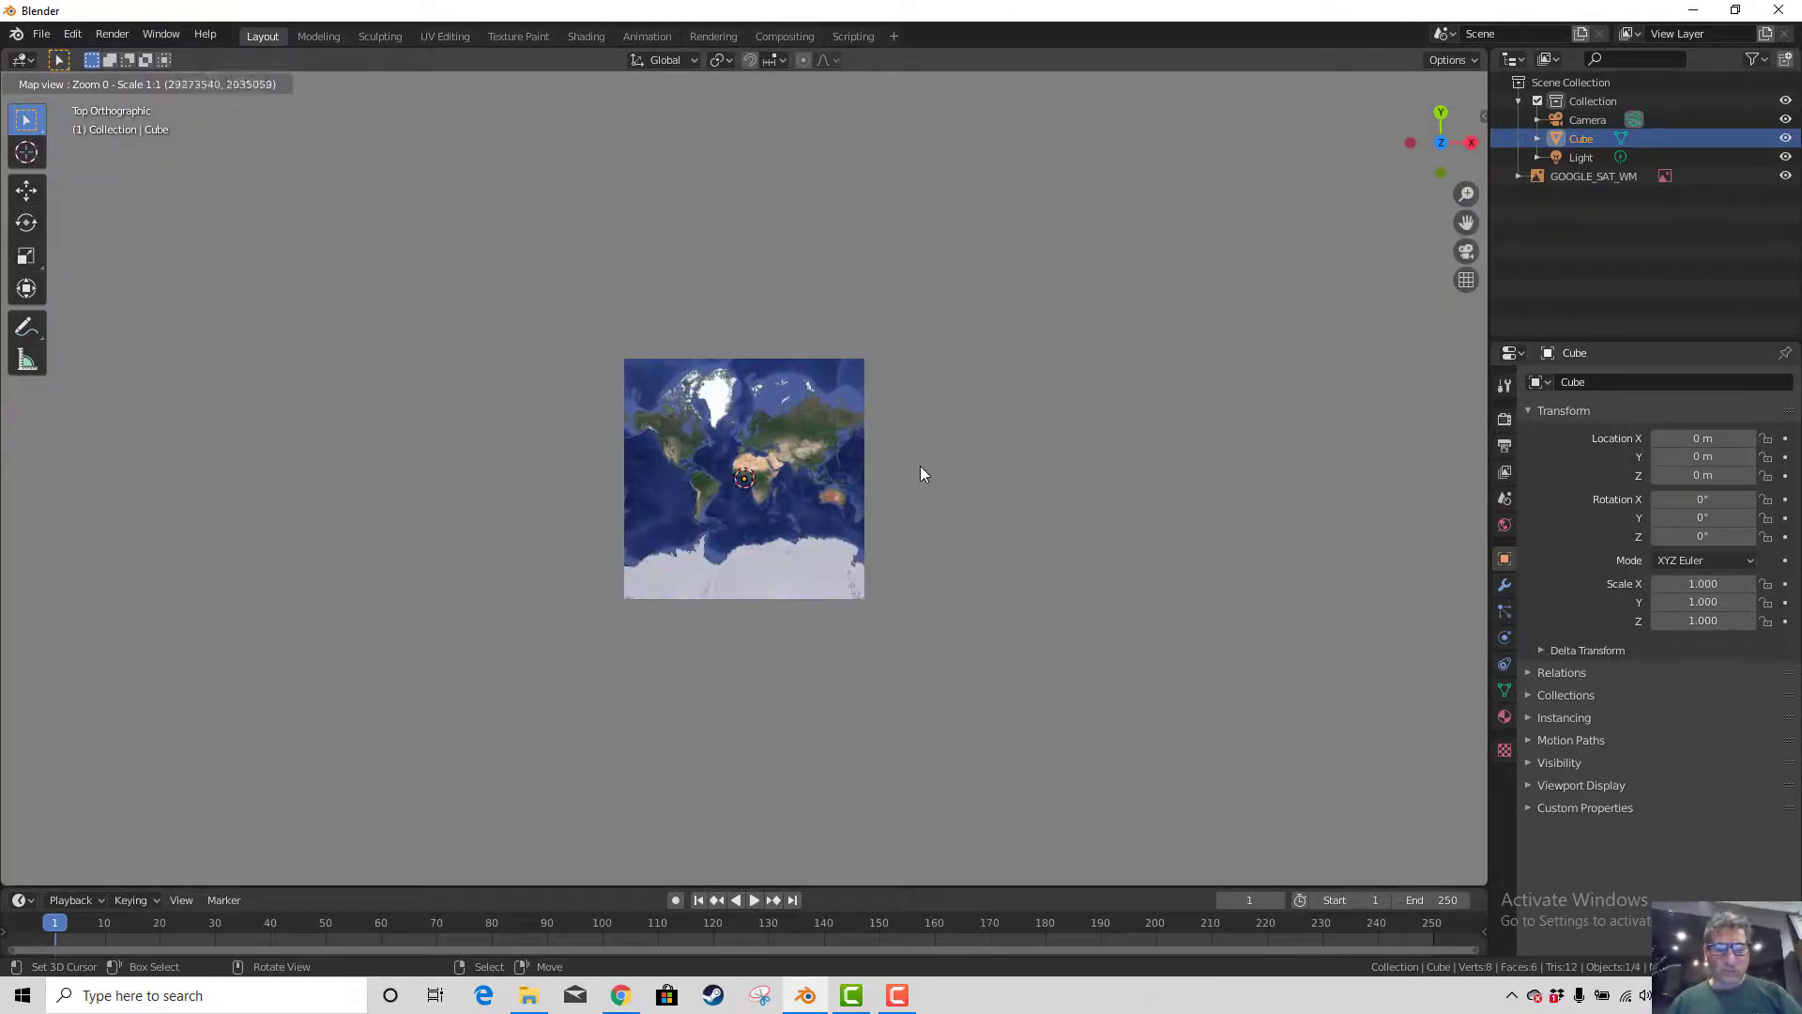
# Go to Rosebud Continuum on the basemap at zoom level 18
pyautogui.press('g')
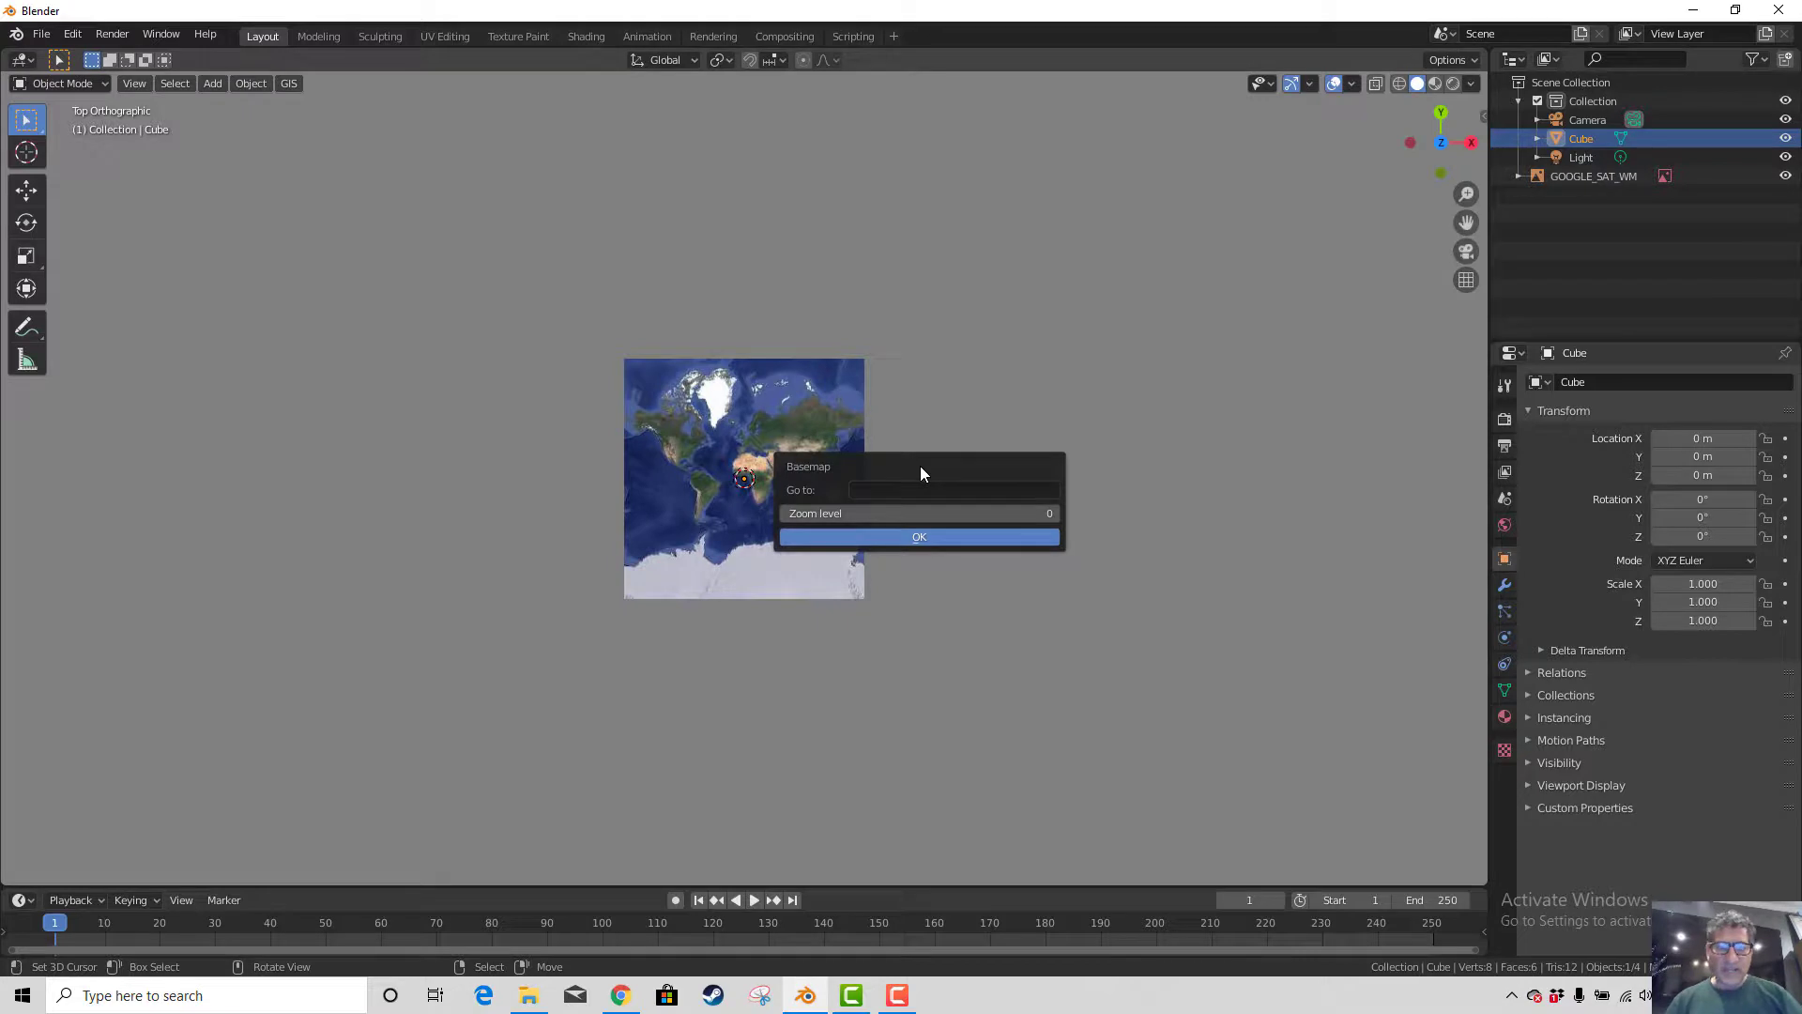
pyautogui.click(932, 490)
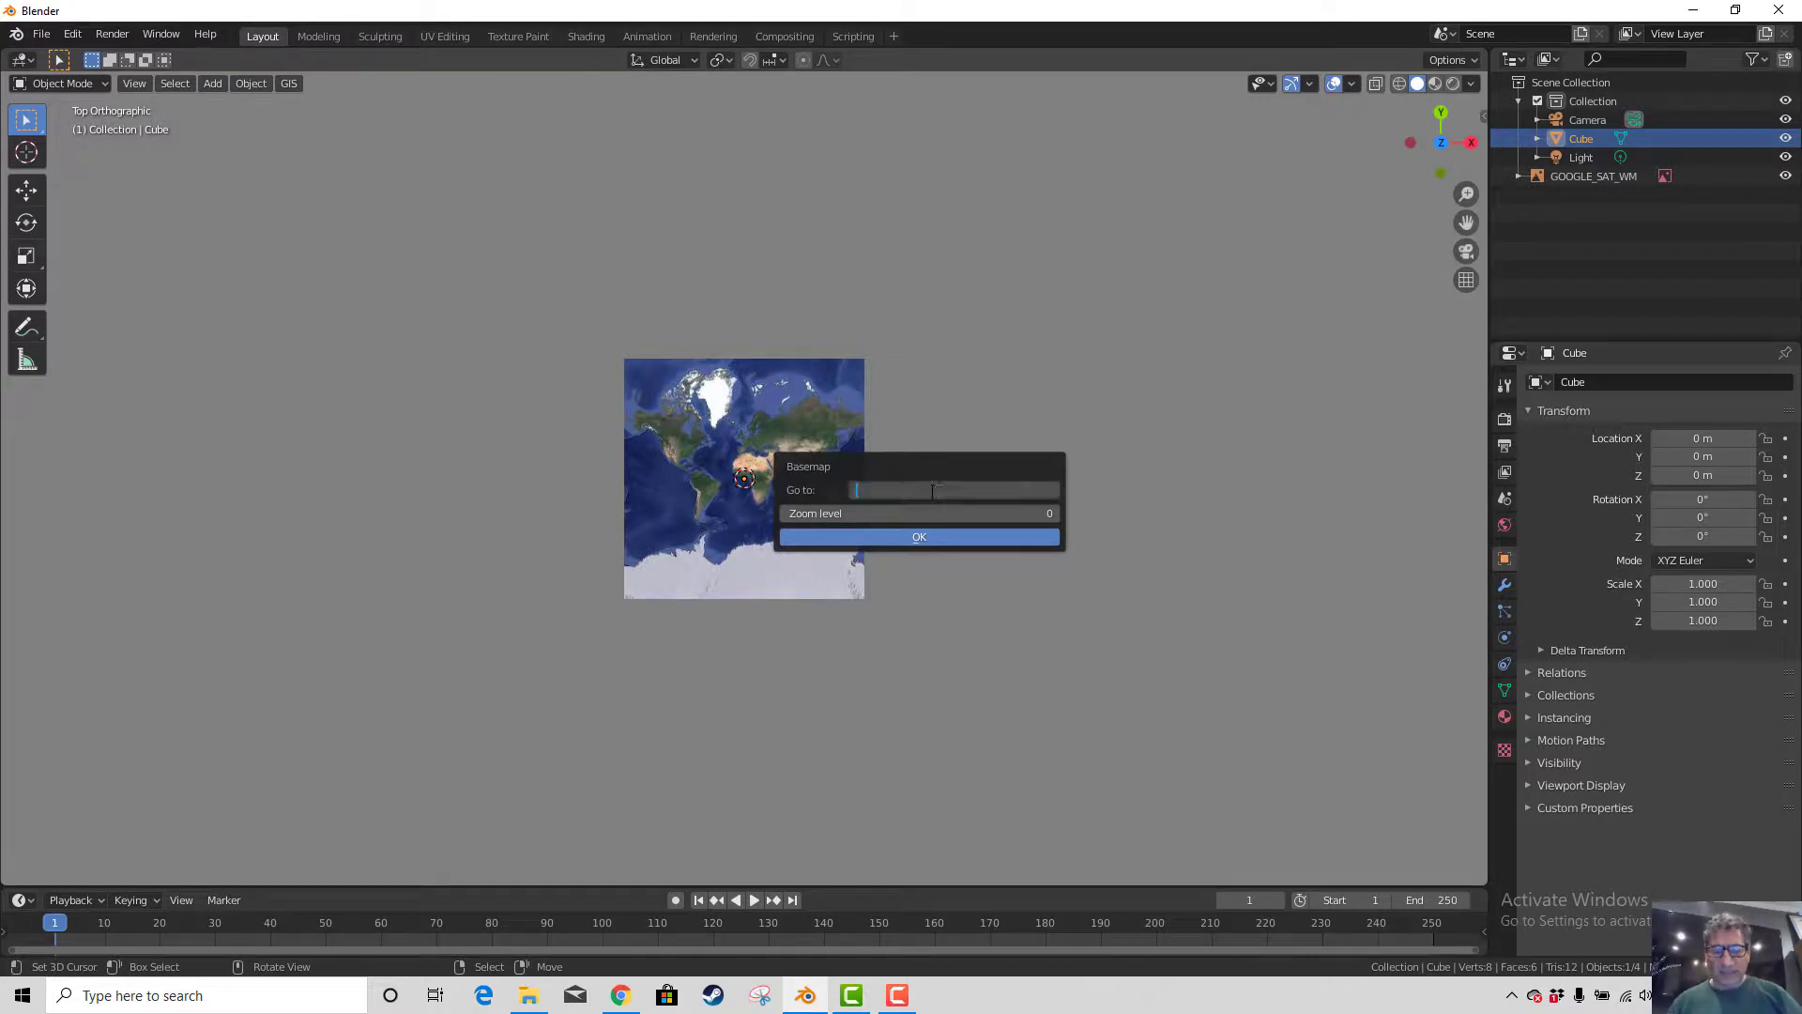
pyautogui.write('Rosebud Con')
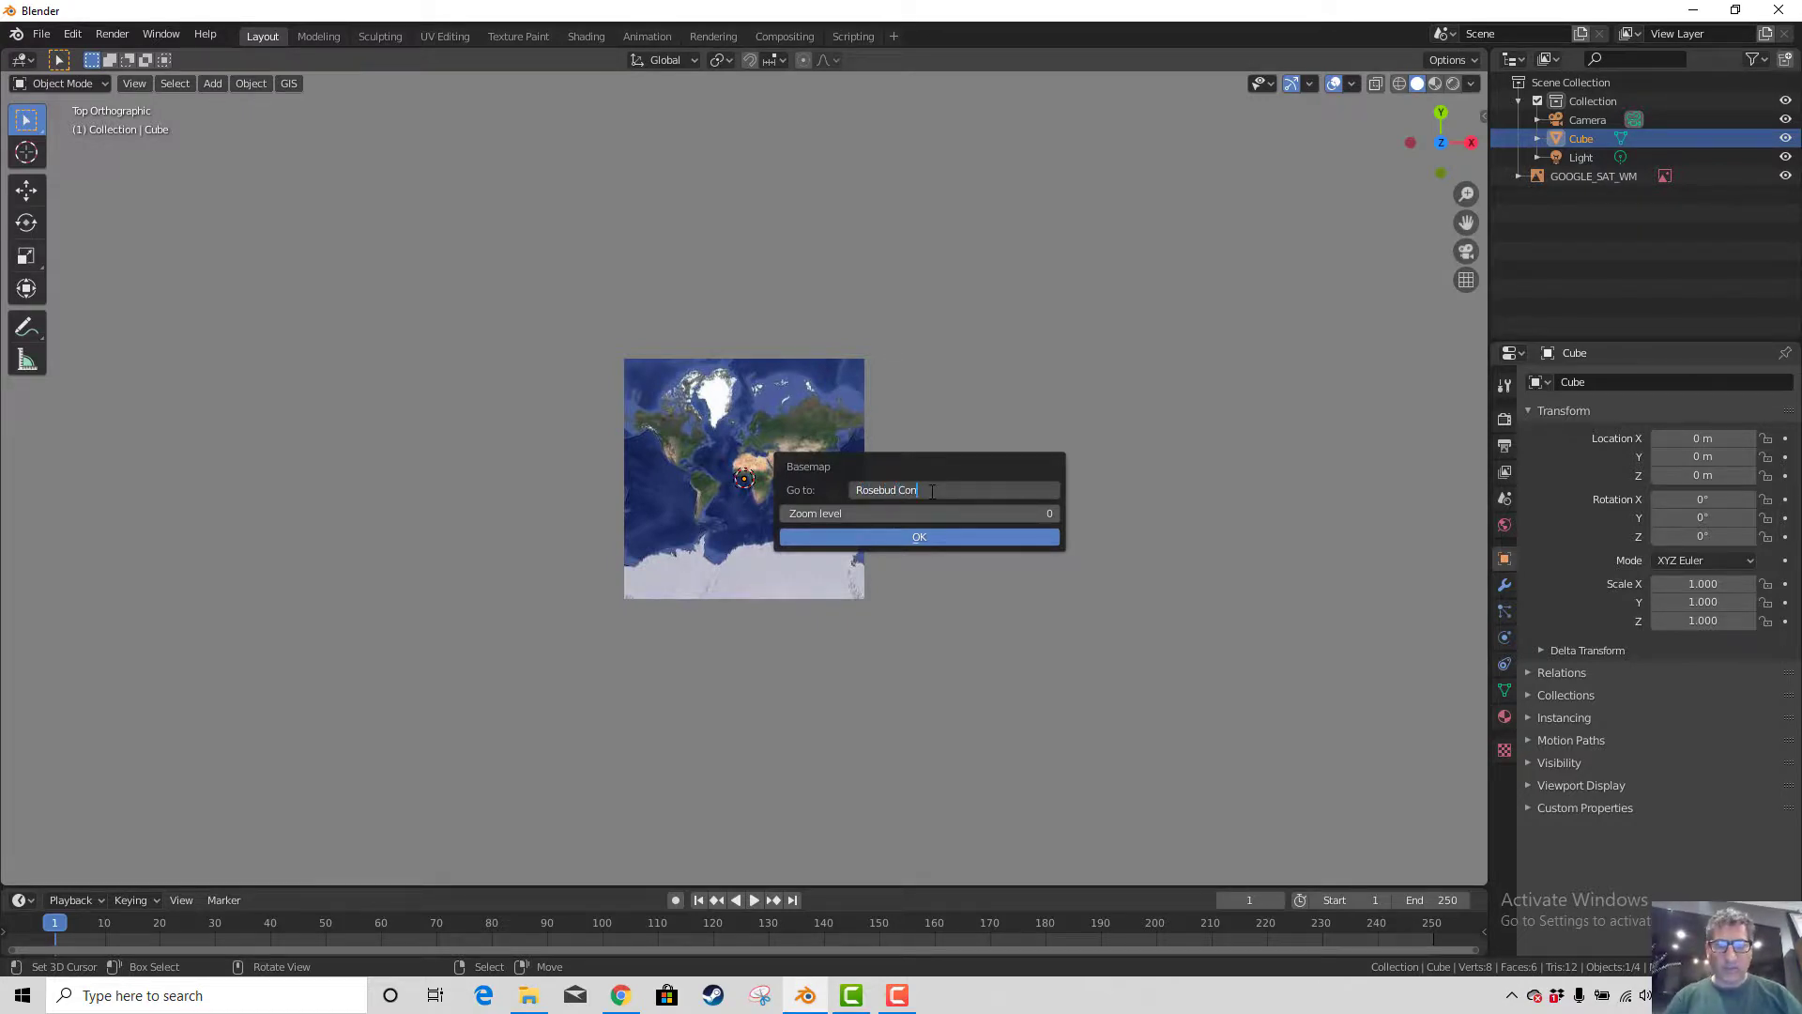
pyautogui.write('tinuum')
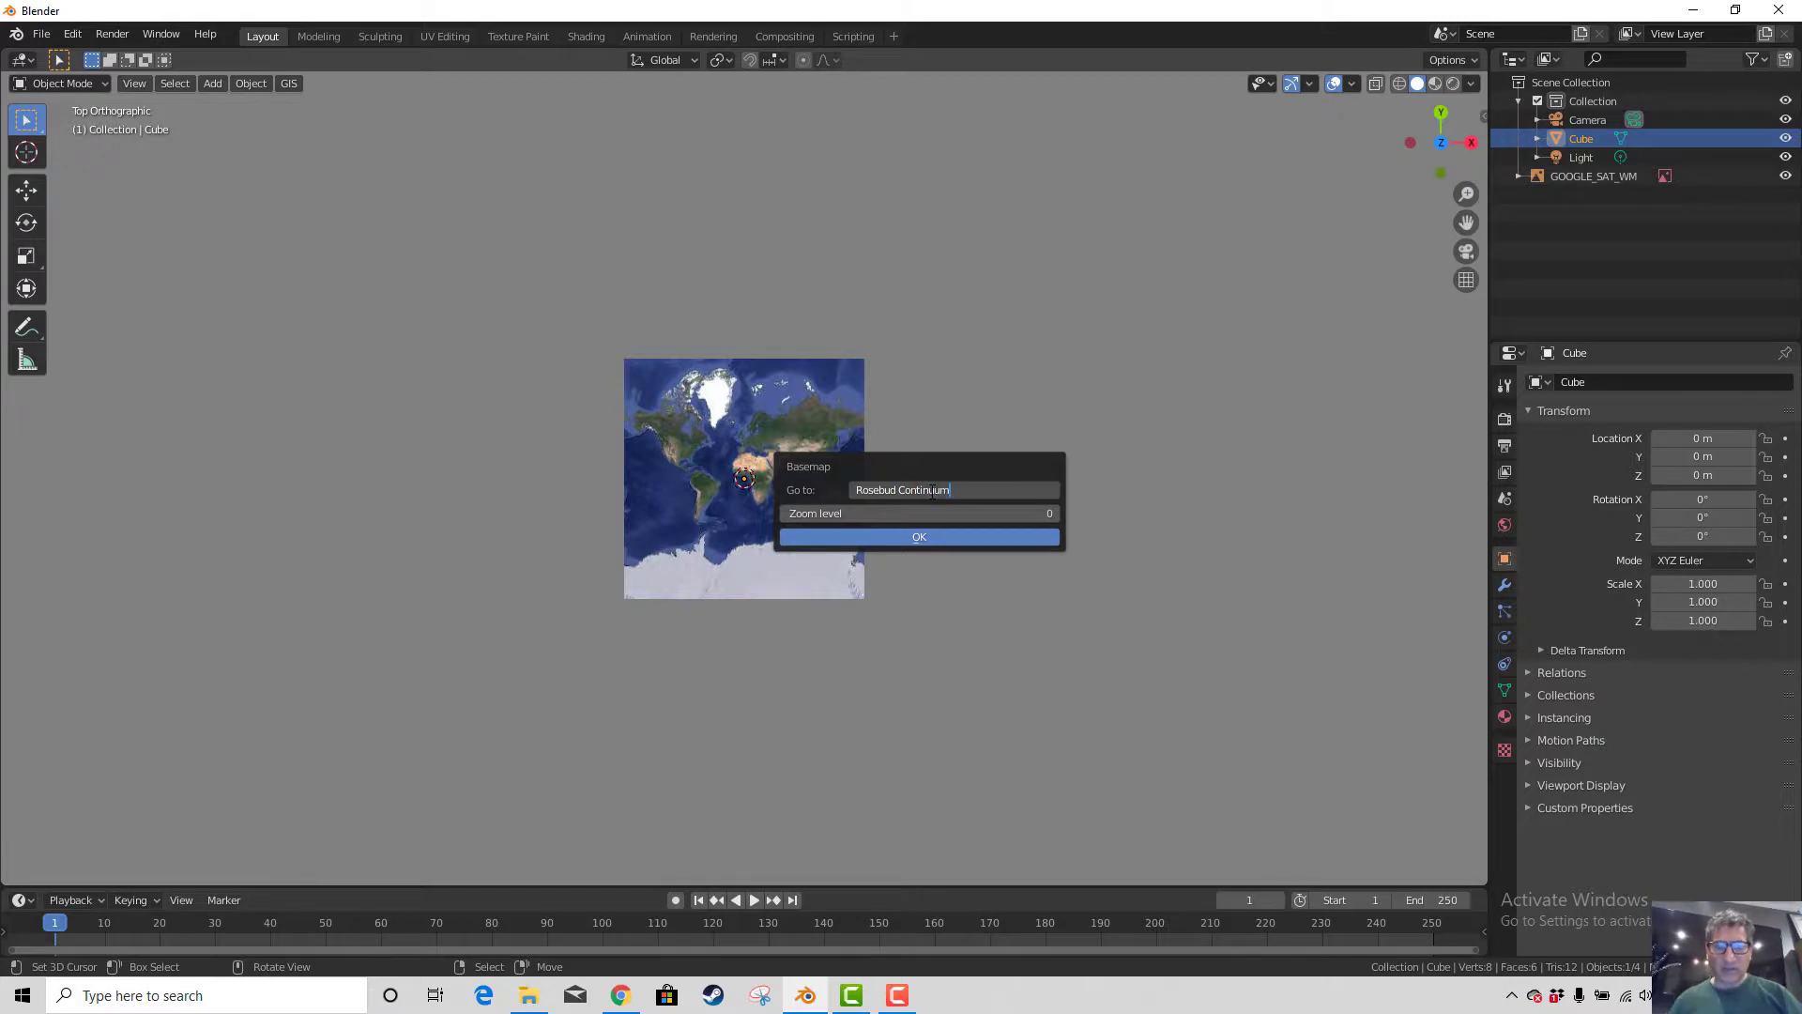
pyautogui.click(1032, 515)
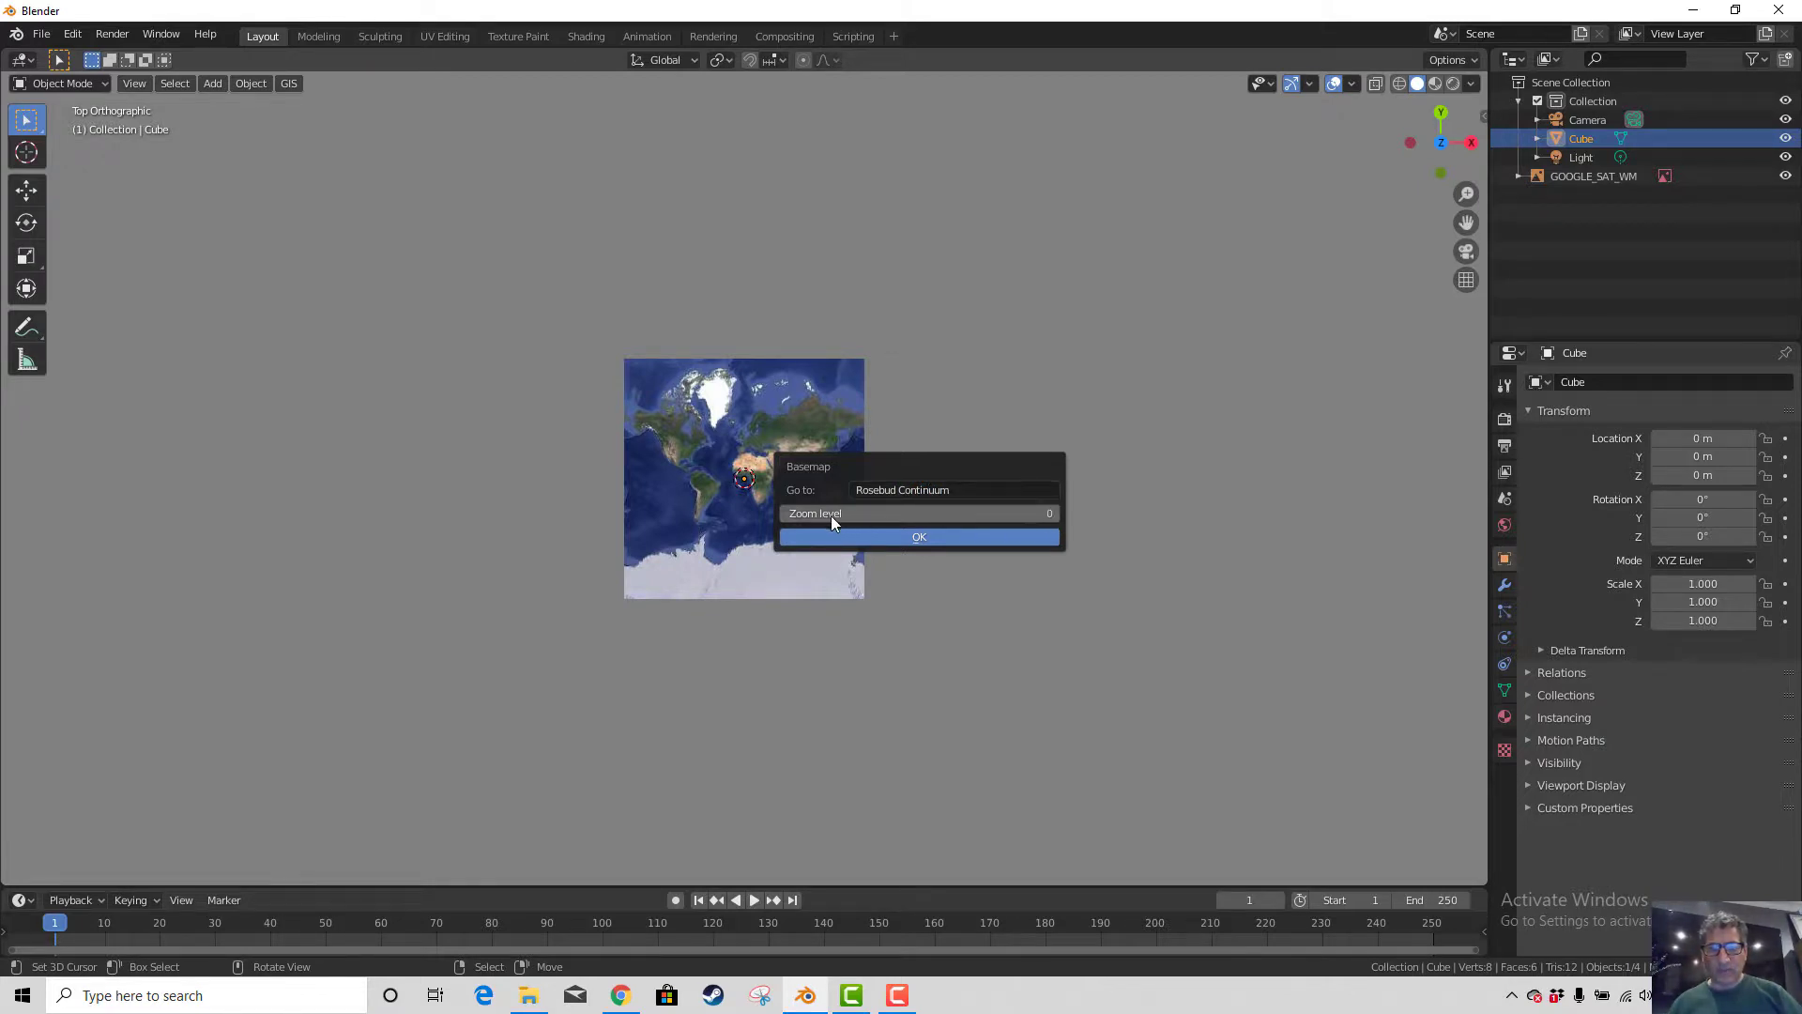
pyautogui.moveTo(833, 519); pyautogui.dragTo(983, 514)
pyautogui.click(983, 537)
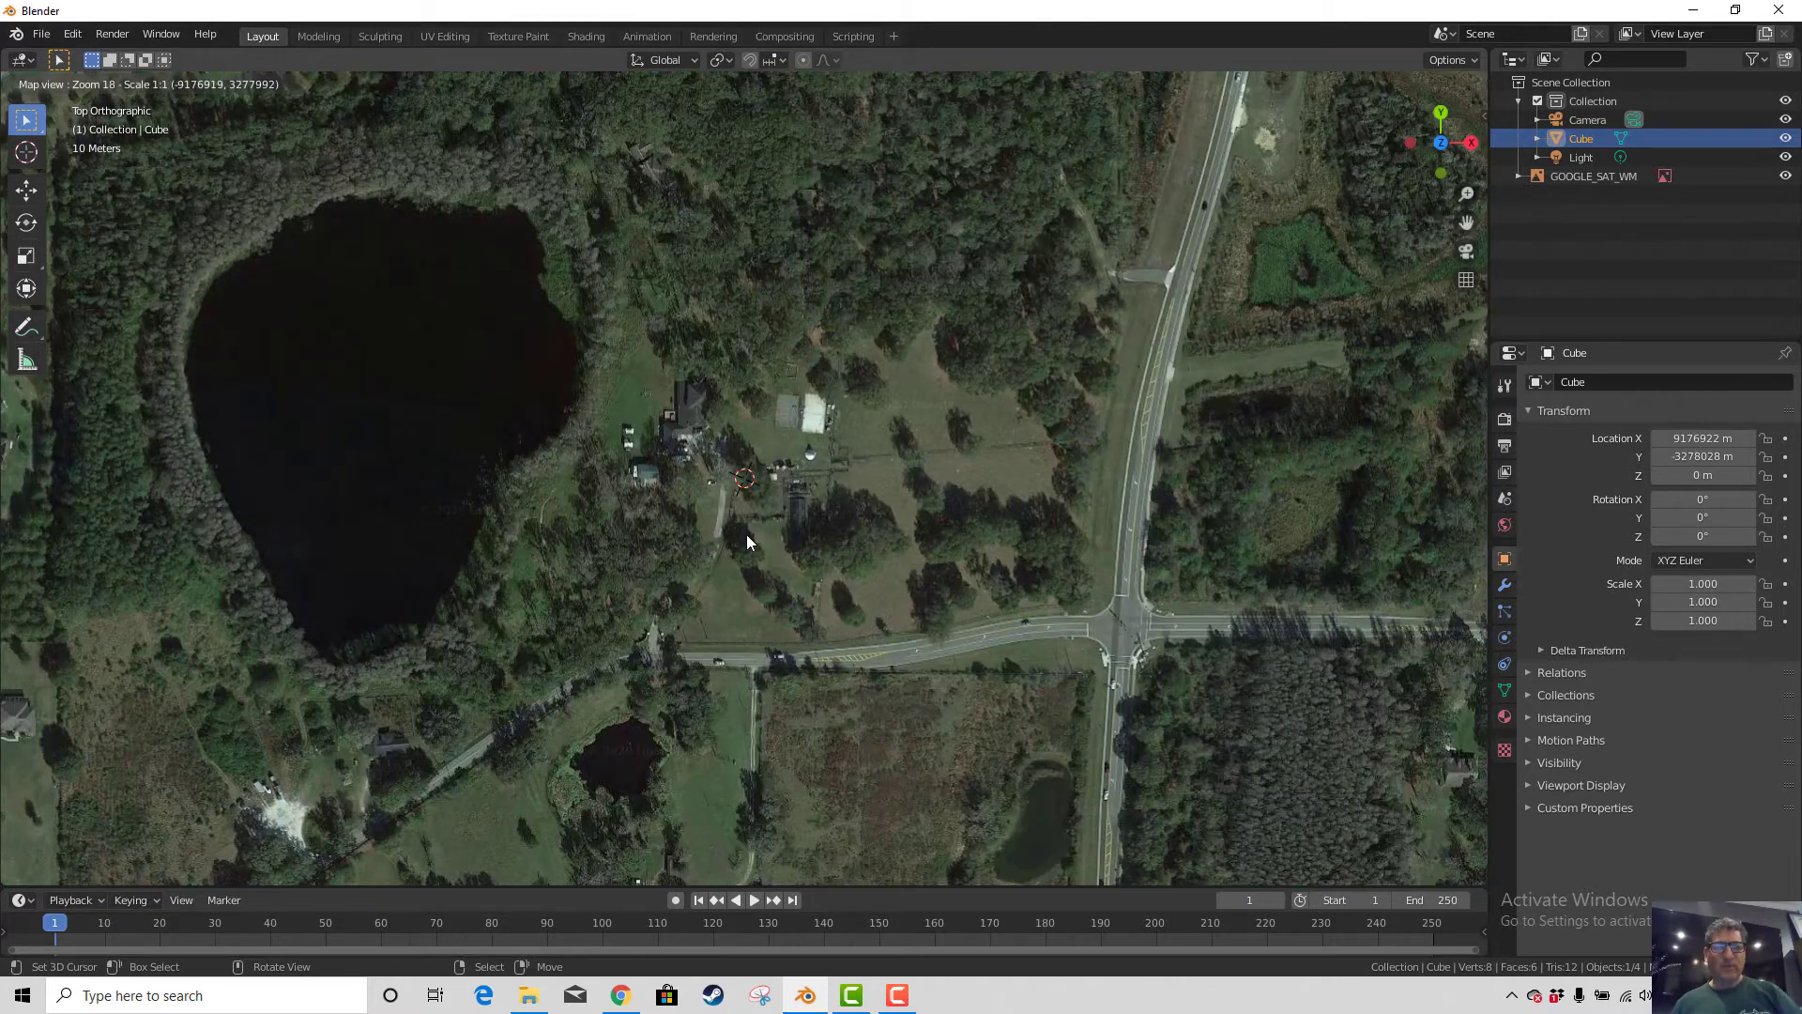
# Zoom the satellite basemap out to level 16 to examine the area surrounding the Rosebud Continuum site
pyautogui.scroll(-3, 747, 537)
pyautogui.scroll(1, 747, 528)
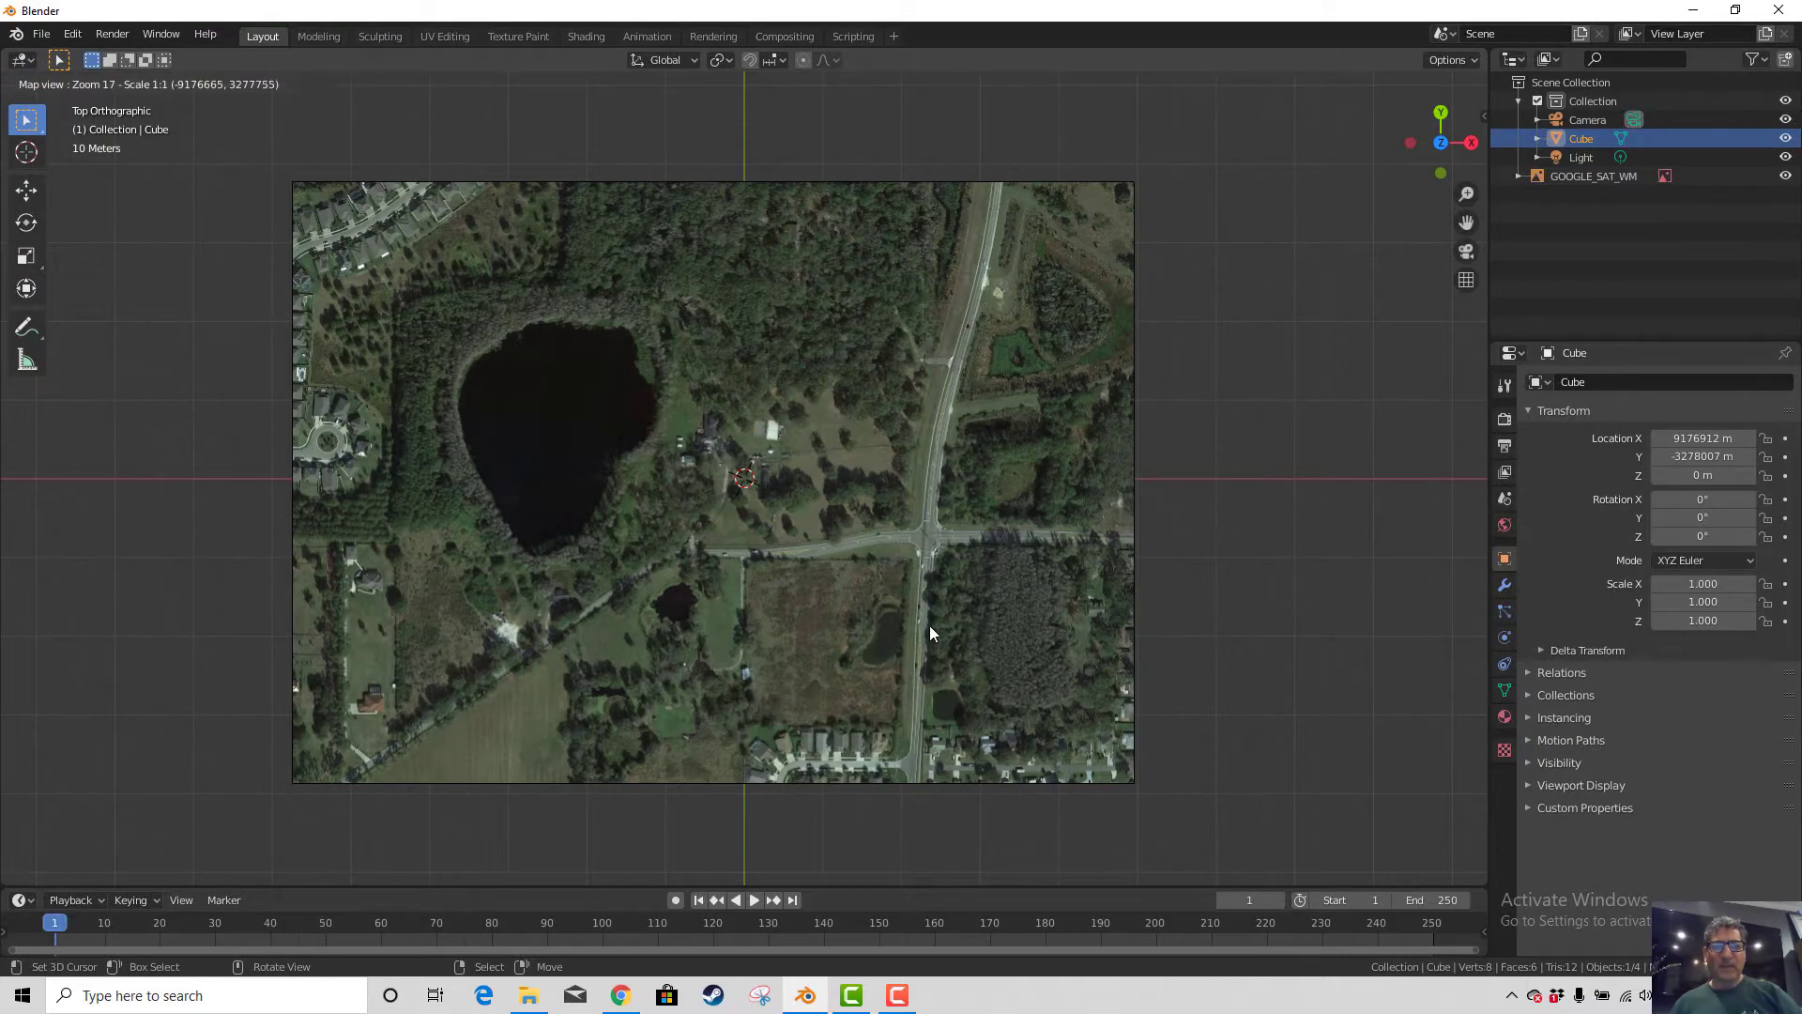
pyautogui.scroll(1, 899, 554)
pyautogui.scroll(-3, 899, 554)
pyautogui.scroll(2, 893, 555)
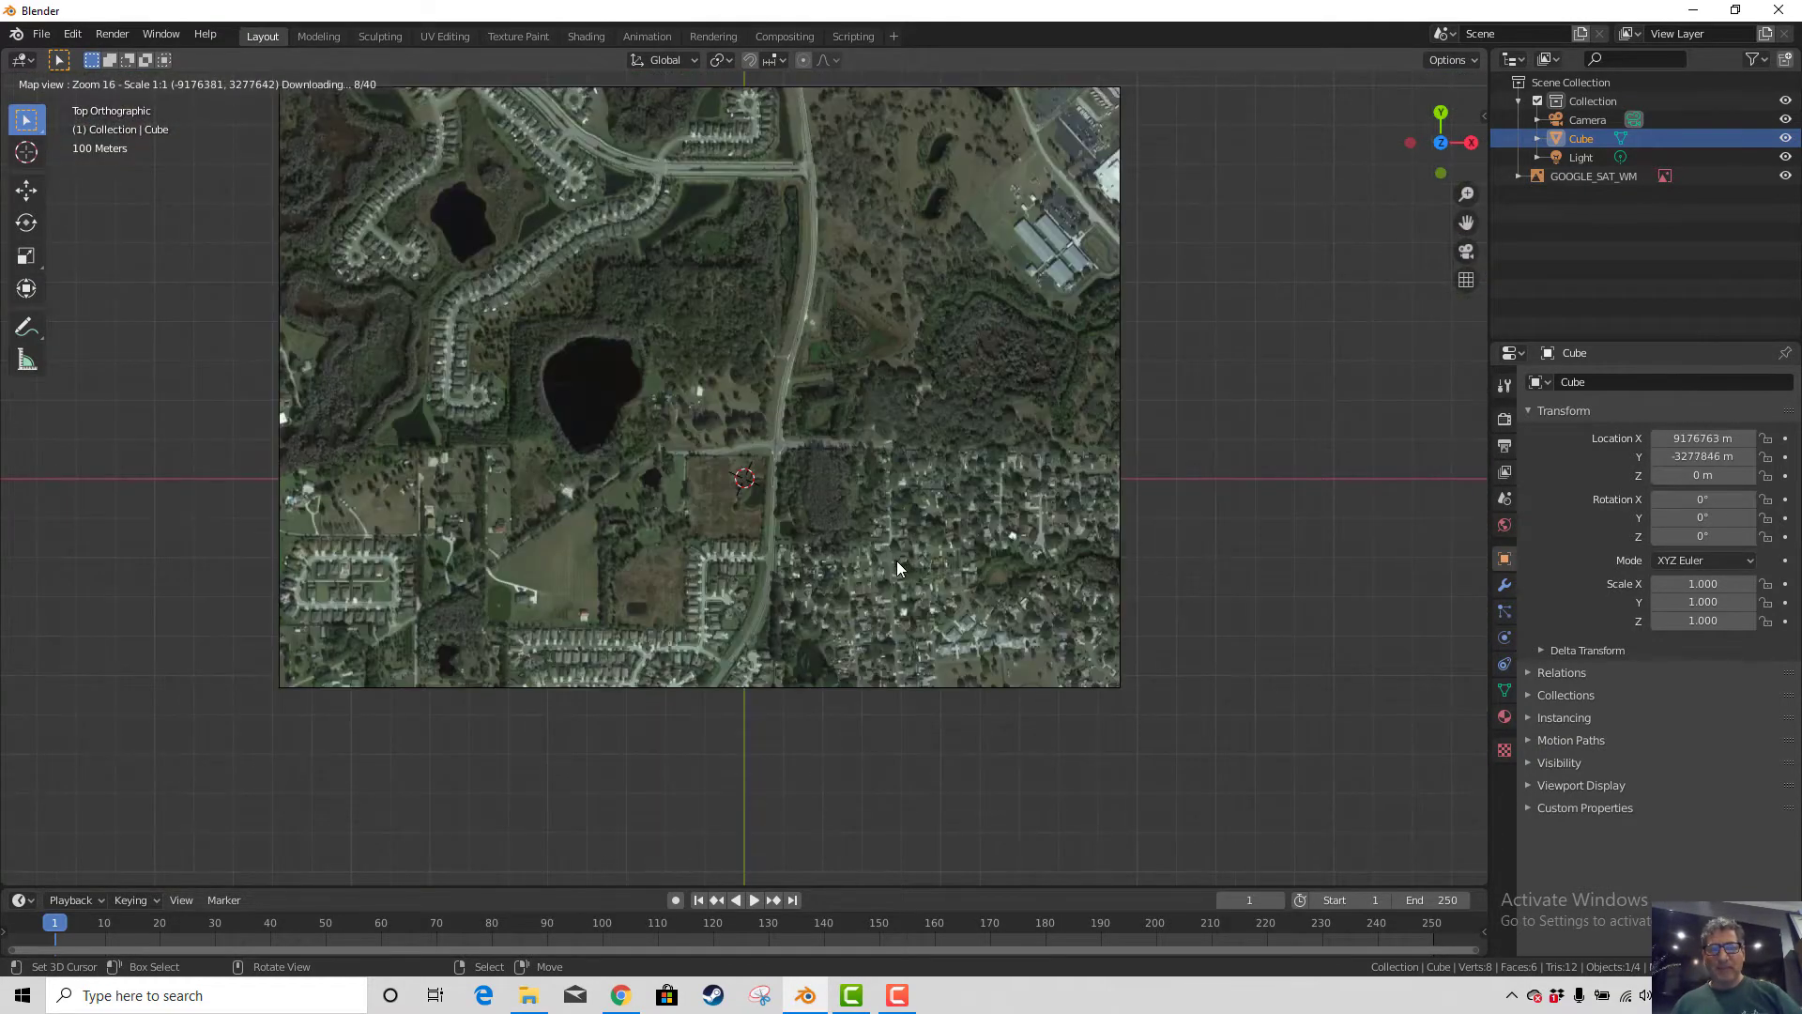